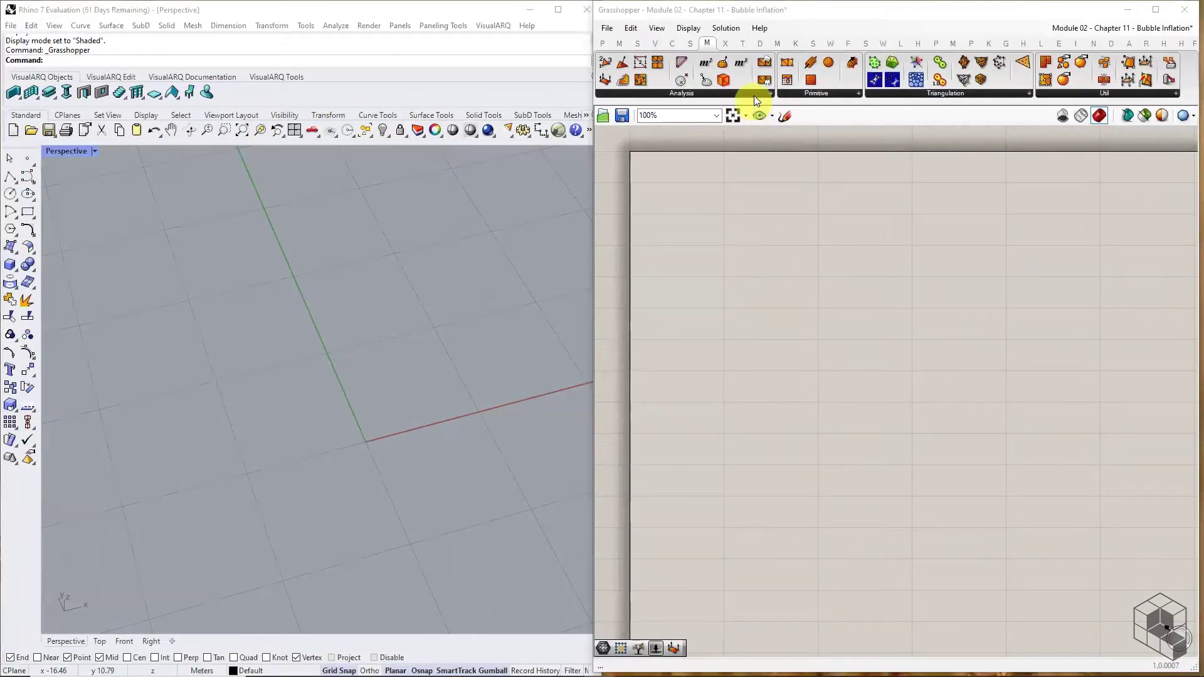
# Expand the Mesh tab's Analysis component list to locate Mesh Explode
pyautogui.click(769, 93)
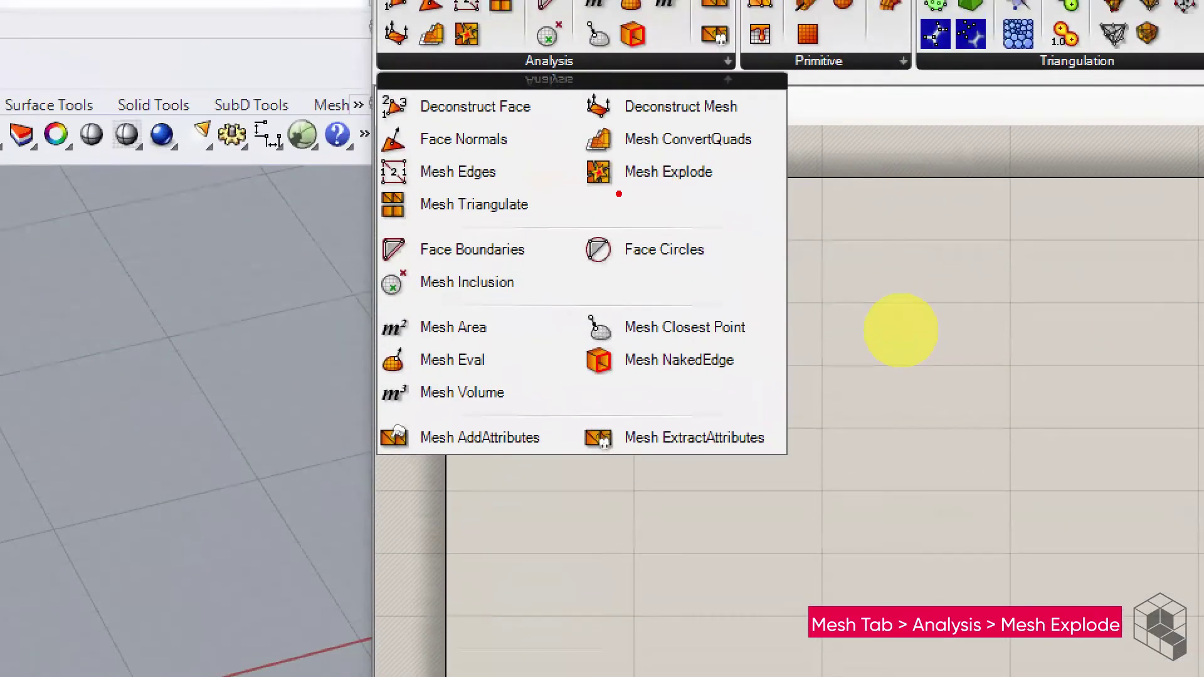
pyautogui.moveTo(619, 194); pyautogui.dragTo(721, 183)
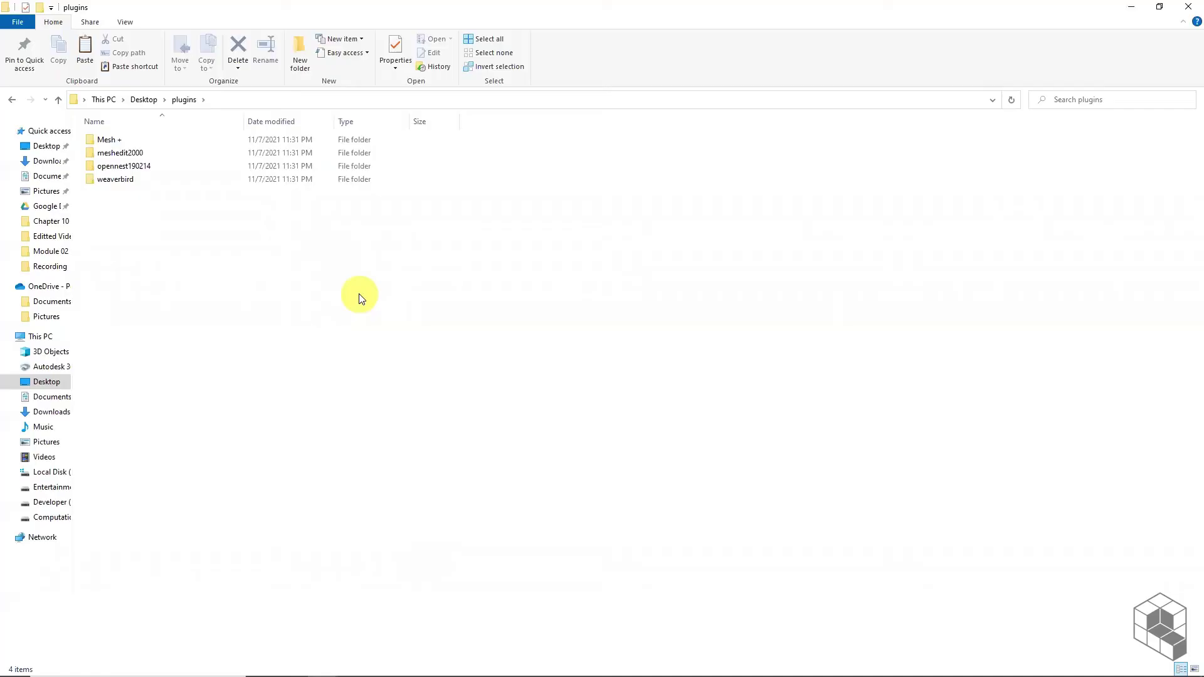
# Copy all five plugin files from the meshedit2000 > 170625 folder
pyautogui.doubleClick(138, 151)
pyautogui.doubleClick(130, 141)
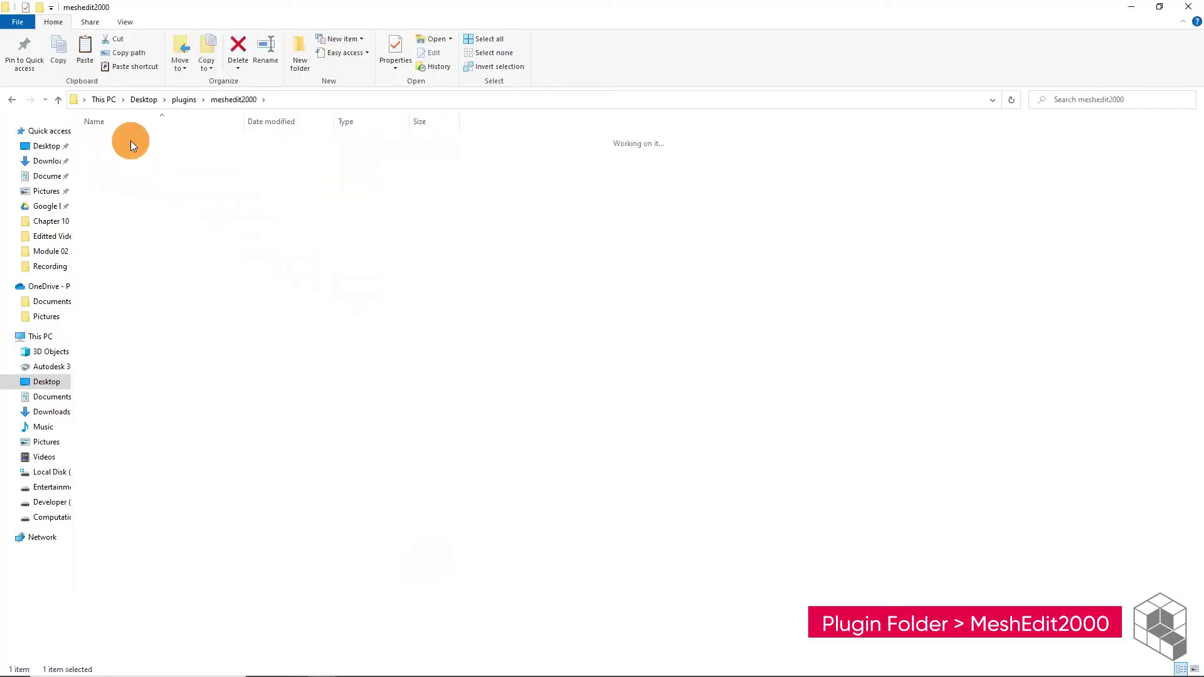
pyautogui.moveTo(232, 269); pyautogui.dragTo(143, 134)
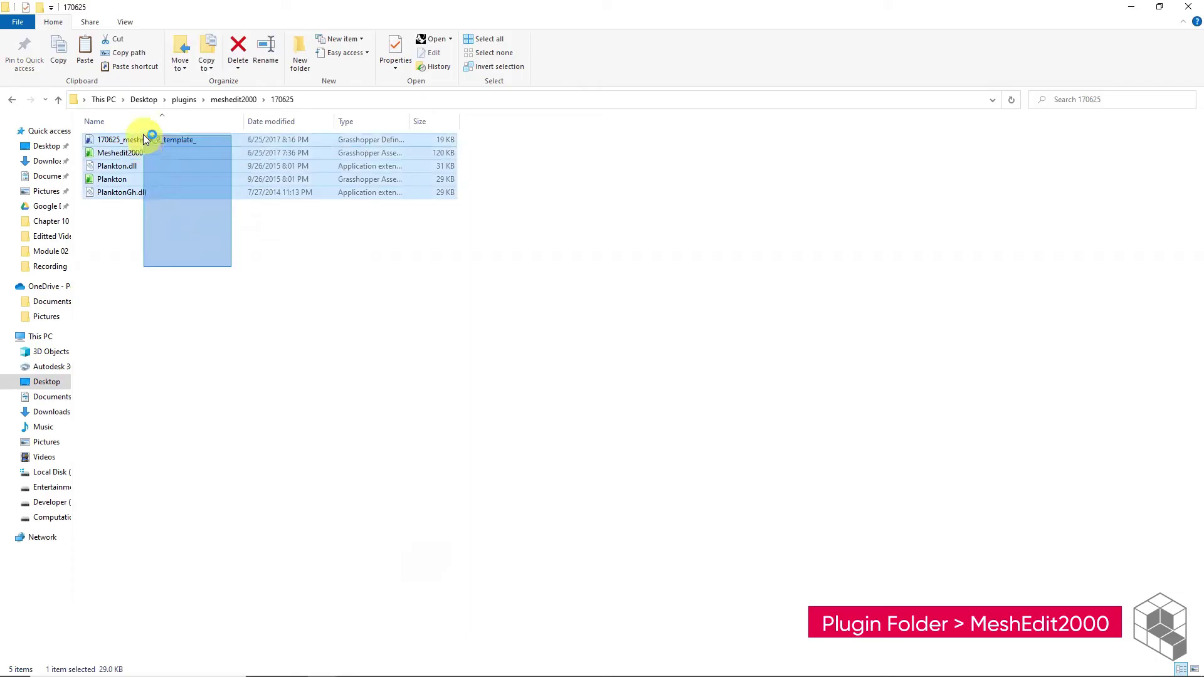
pyautogui.rightClick(161, 166)
pyautogui.click(211, 328)
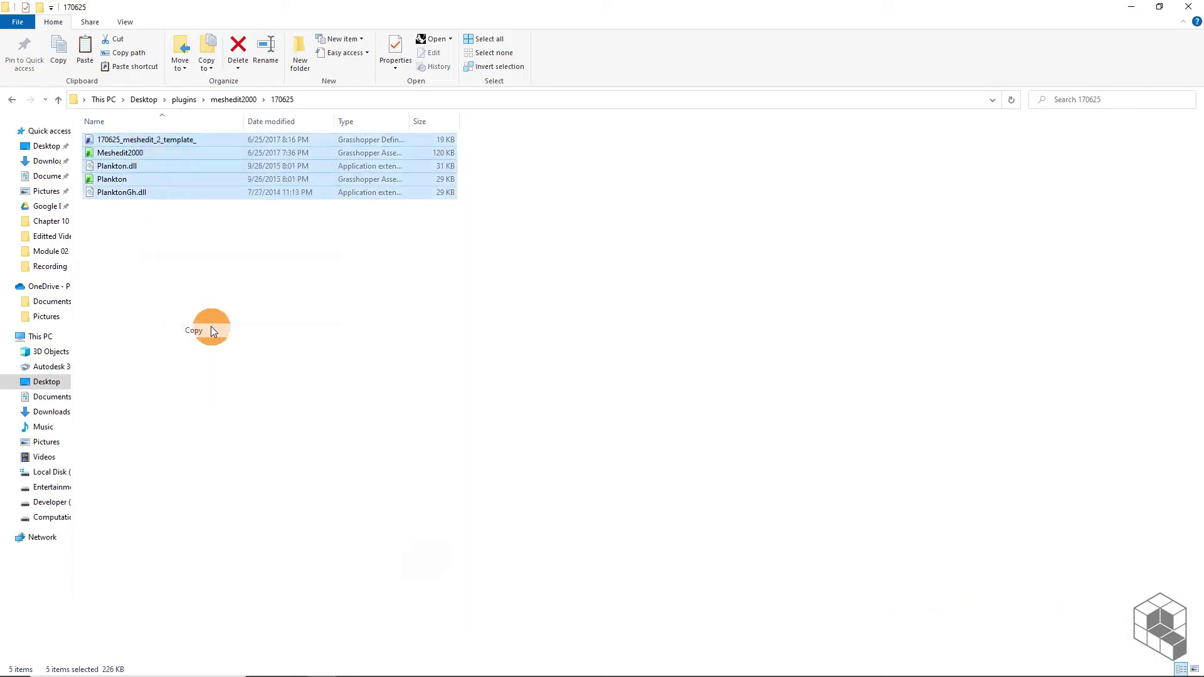
pyautogui.click(404, 333)
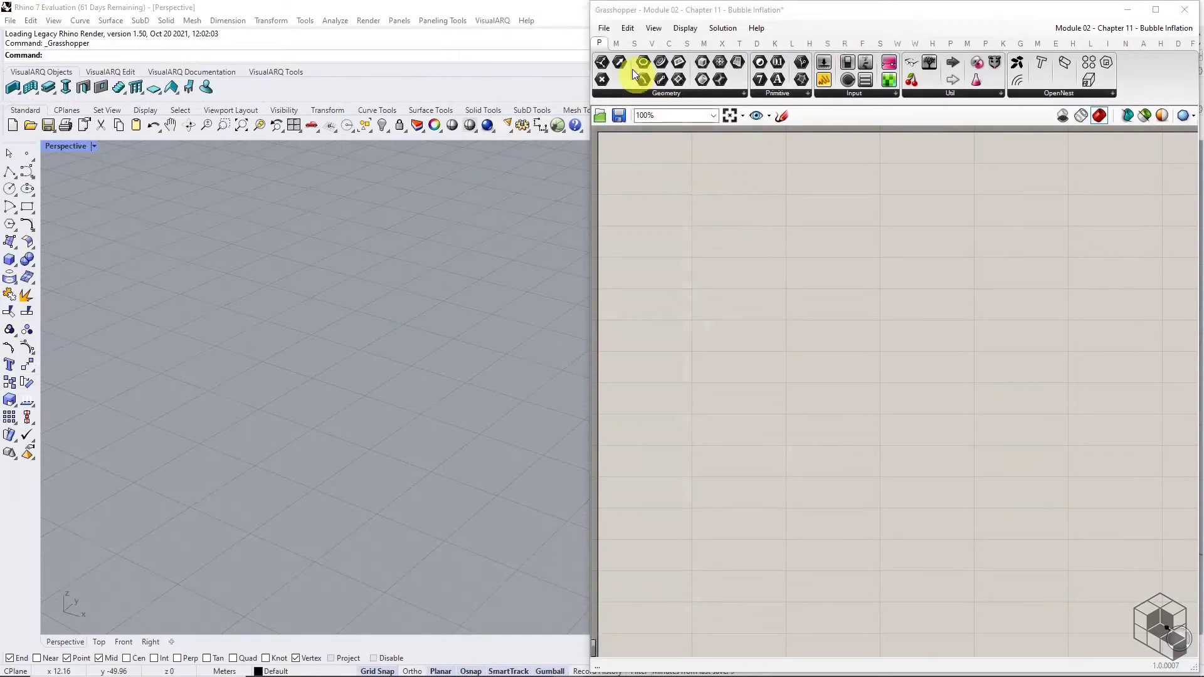
# Paste the five meshedit2000 files into Grasshopper's Components folder
pyautogui.click(599, 27)
pyautogui.moveTo(791, 257)
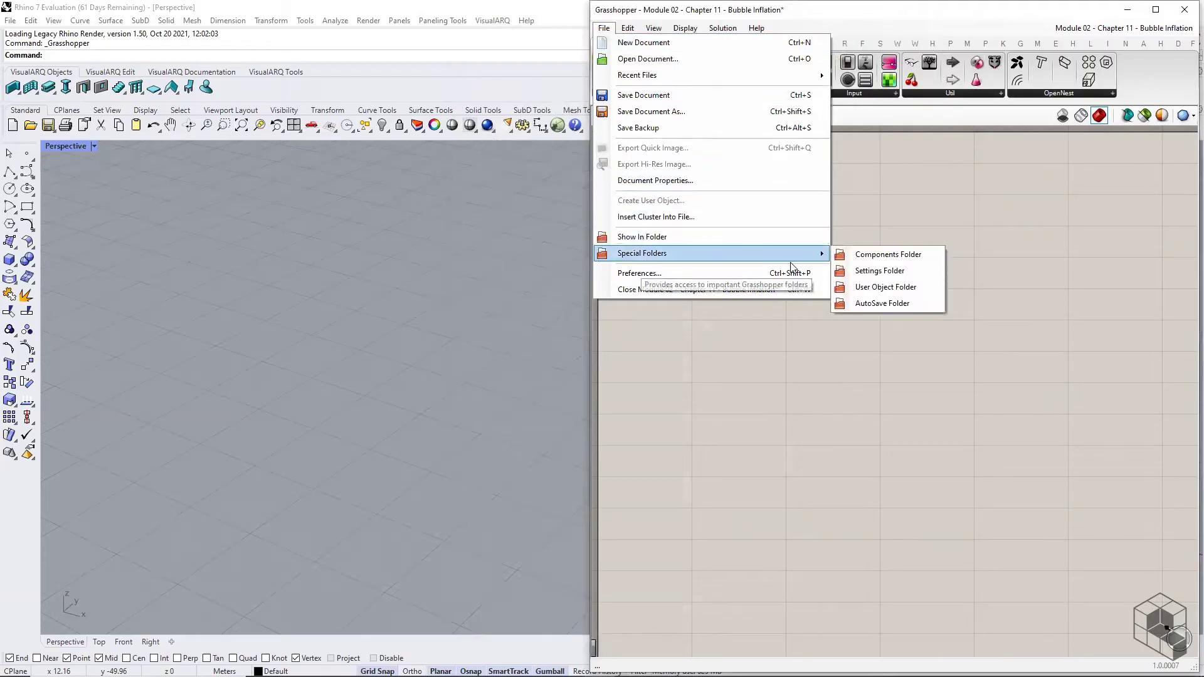
pyautogui.click(881, 254)
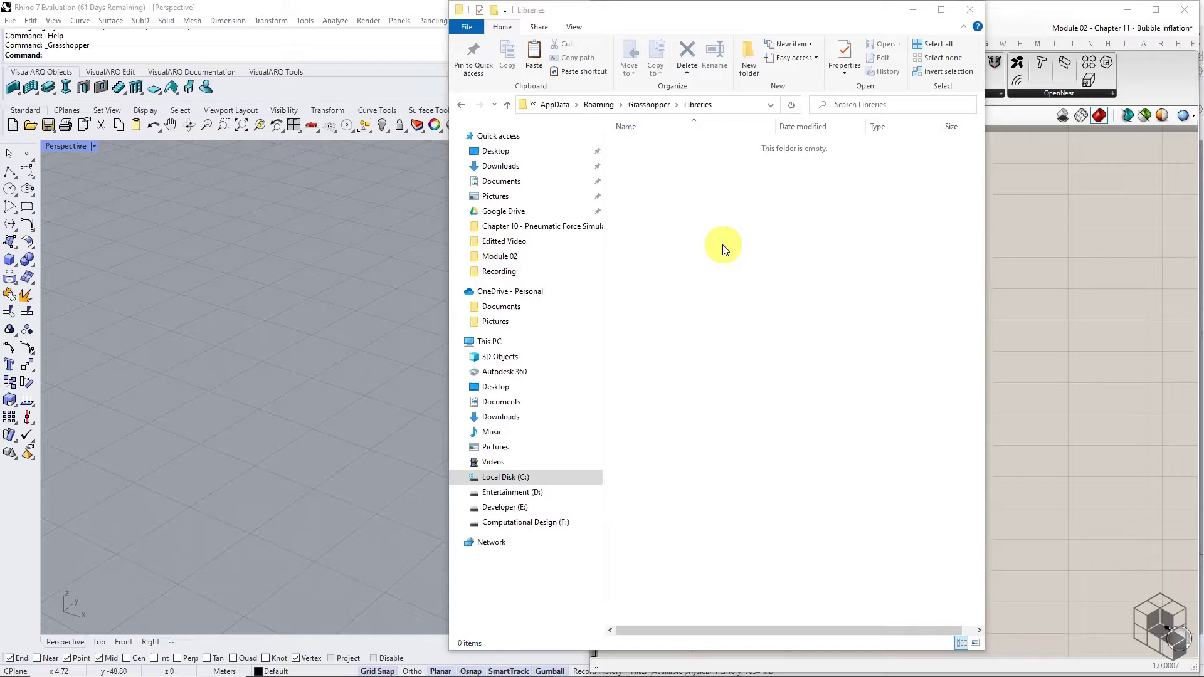
pyautogui.rightClick(726, 250)
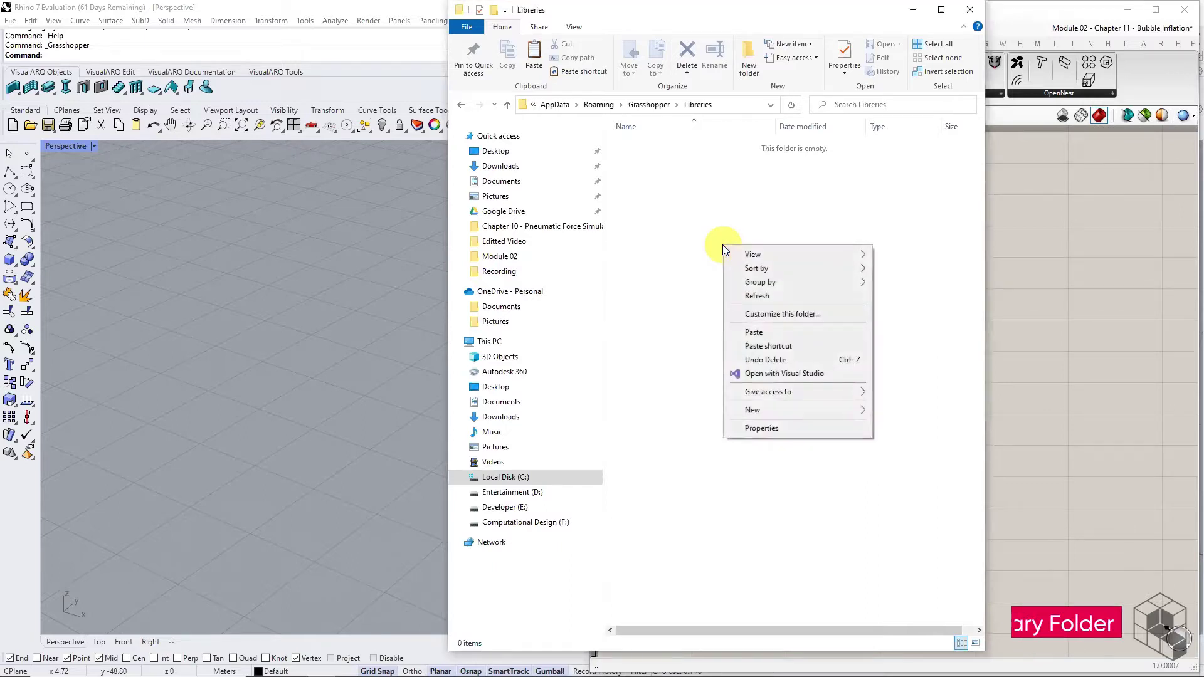
pyautogui.click(771, 328)
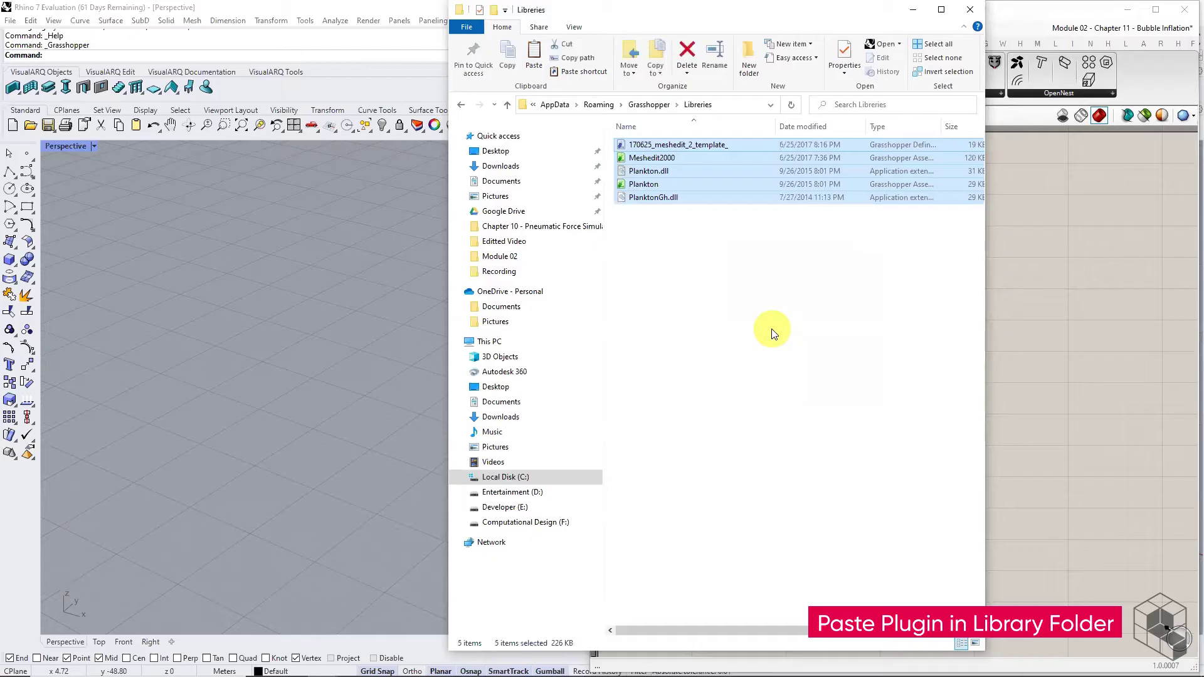
pyautogui.click(763, 323)
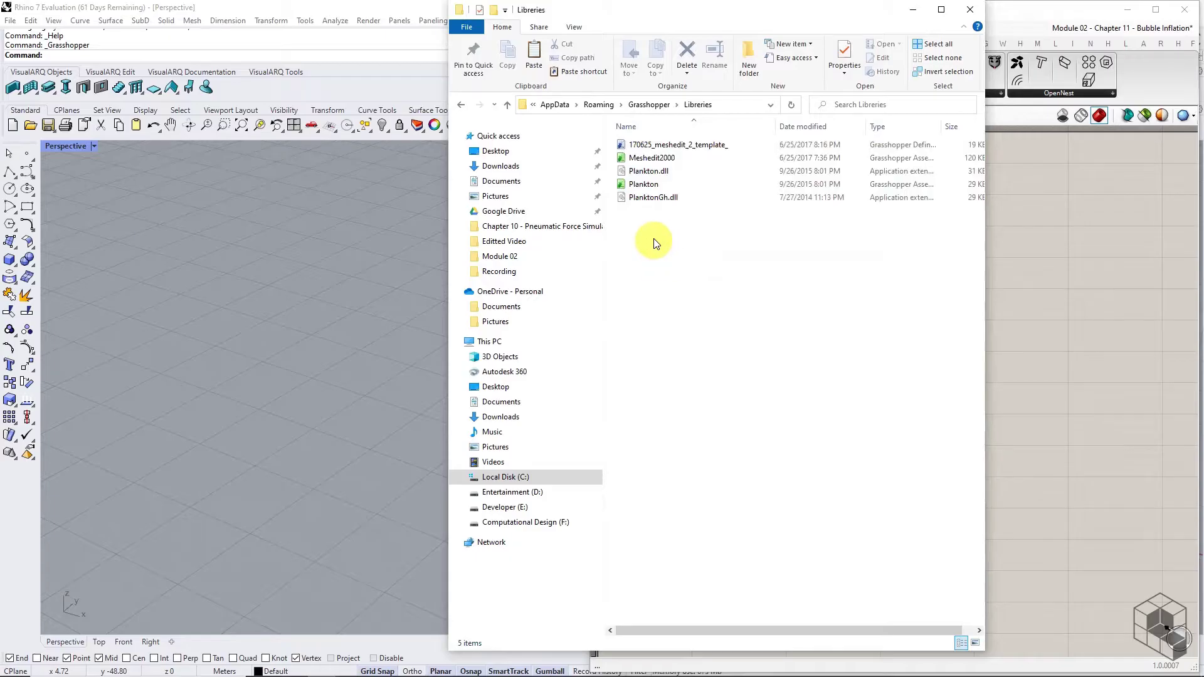
# Check the Meshedit2000 file's Properties, then close the Libreries folder window
pyautogui.click(639, 157)
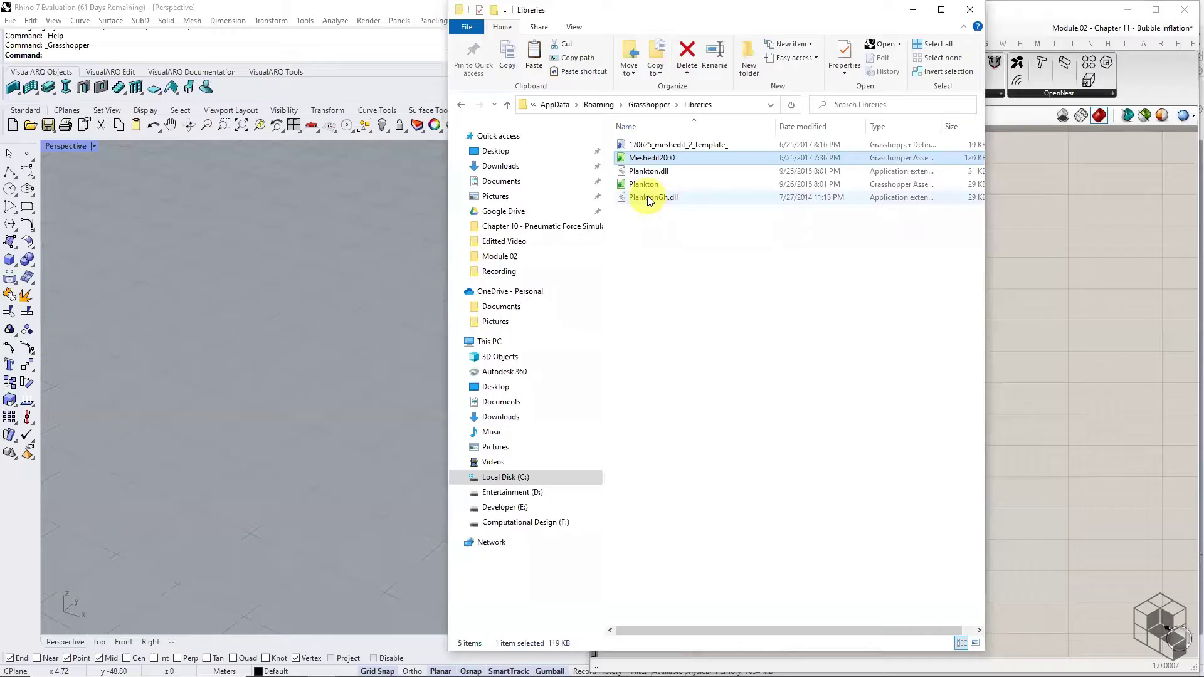
pyautogui.keyDown('ctrl'); pyautogui.click(648, 184); pyautogui.keyUp('ctrl')
pyautogui.click(670, 259)
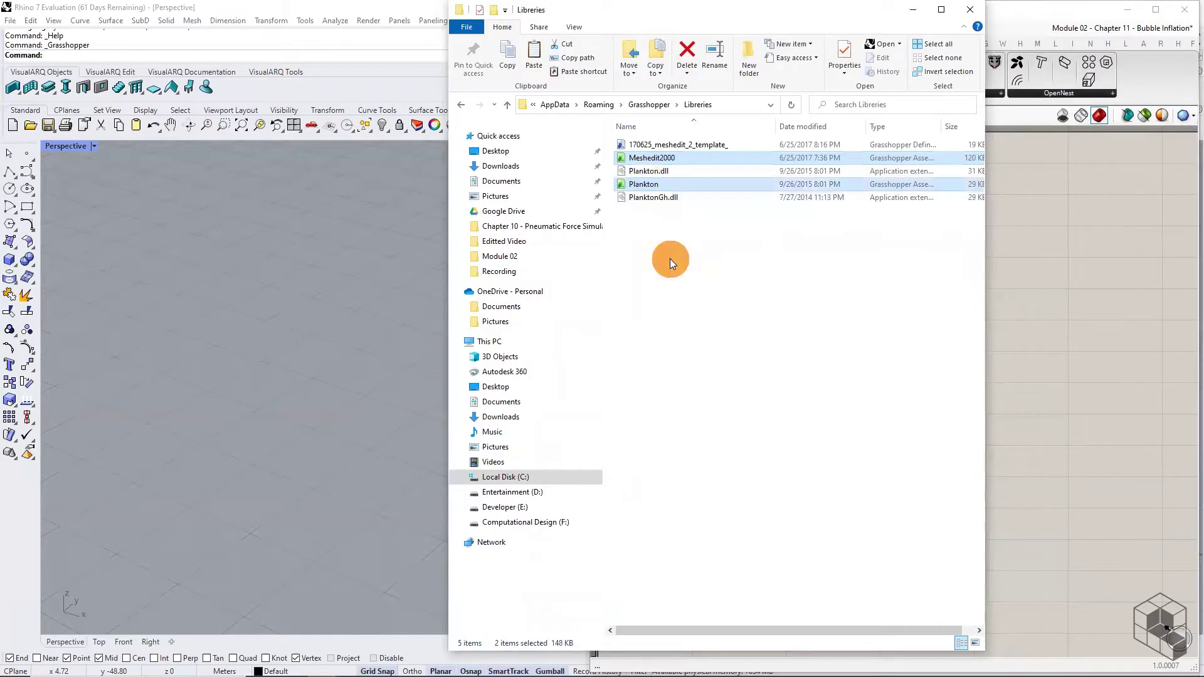
pyautogui.rightClick(650, 156)
pyautogui.rightClick(652, 160)
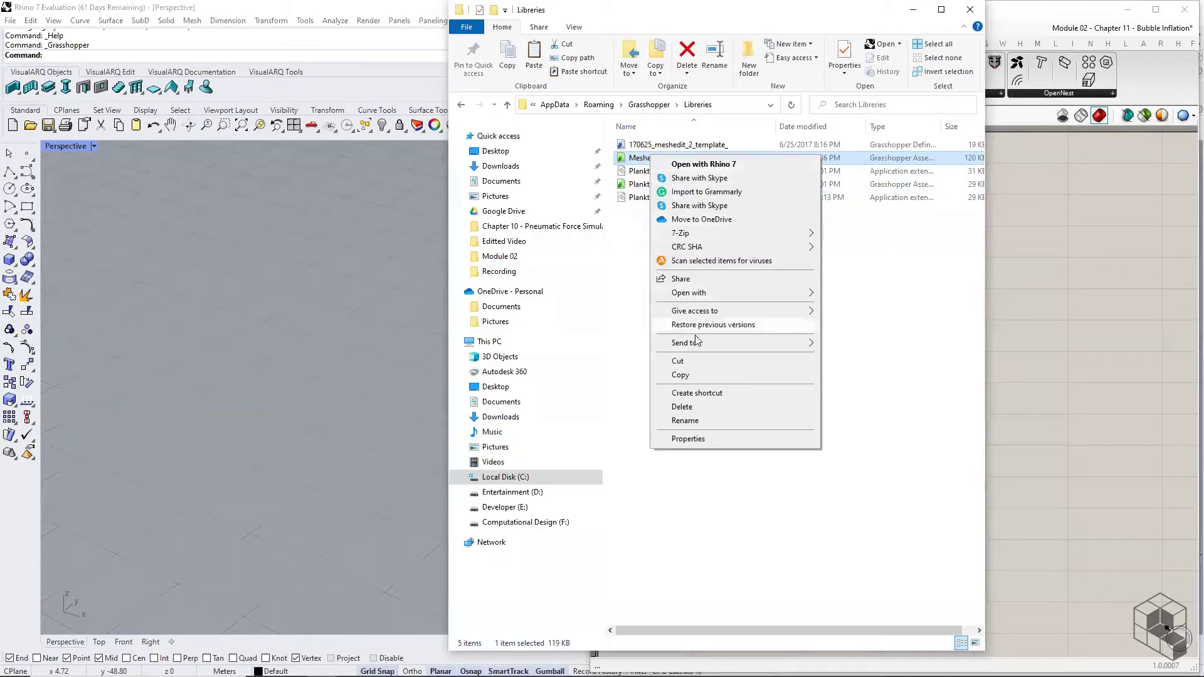
pyautogui.click(688, 439)
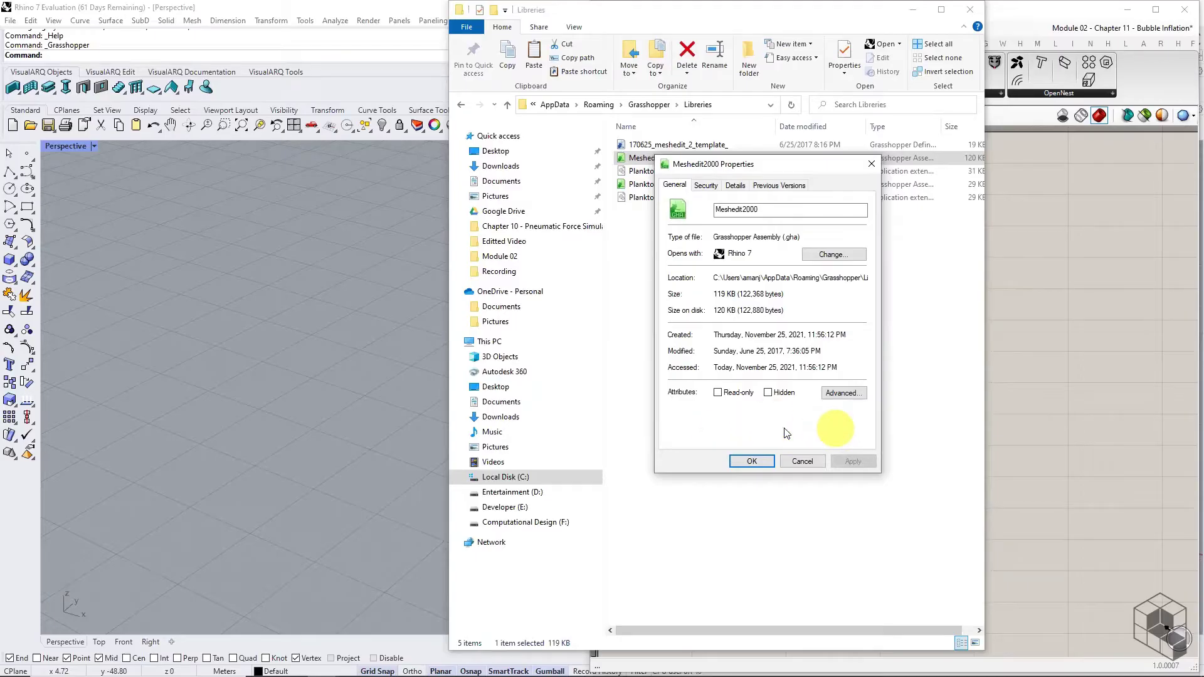
pyautogui.click(872, 164)
pyautogui.click(877, 284)
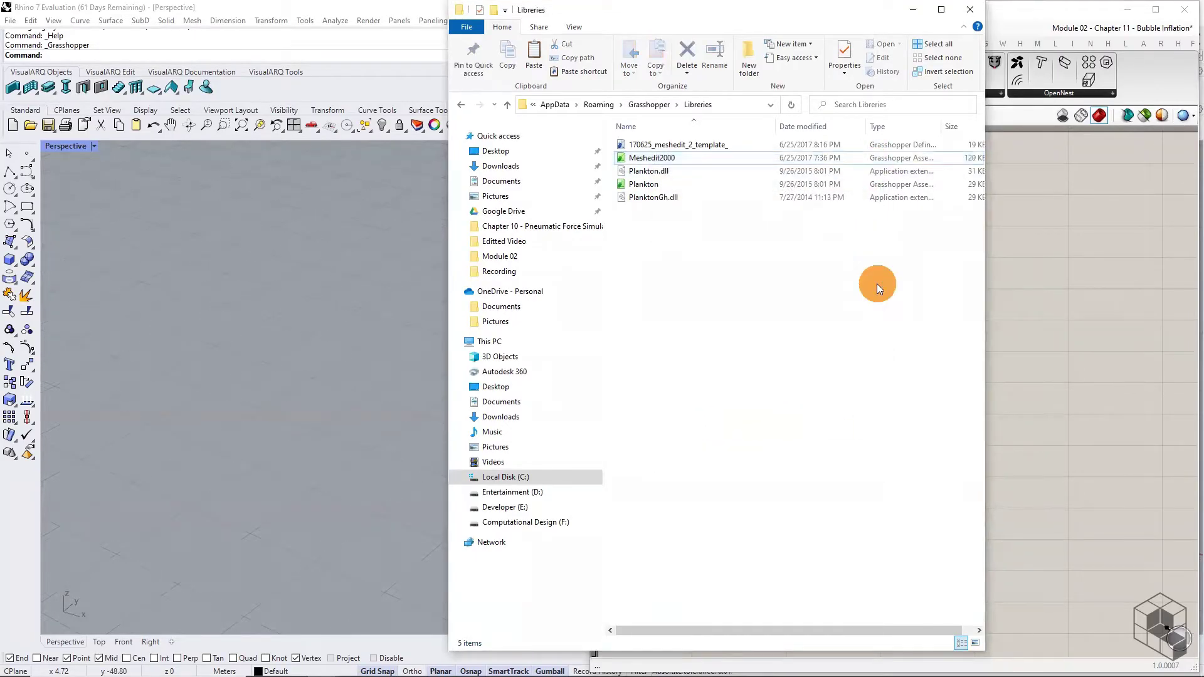
pyautogui.click(971, 10)
# Quit Grasshopper and Rhino without saving, decline the update, and relaunch Rhino 7
pyautogui.click(1187, 13)
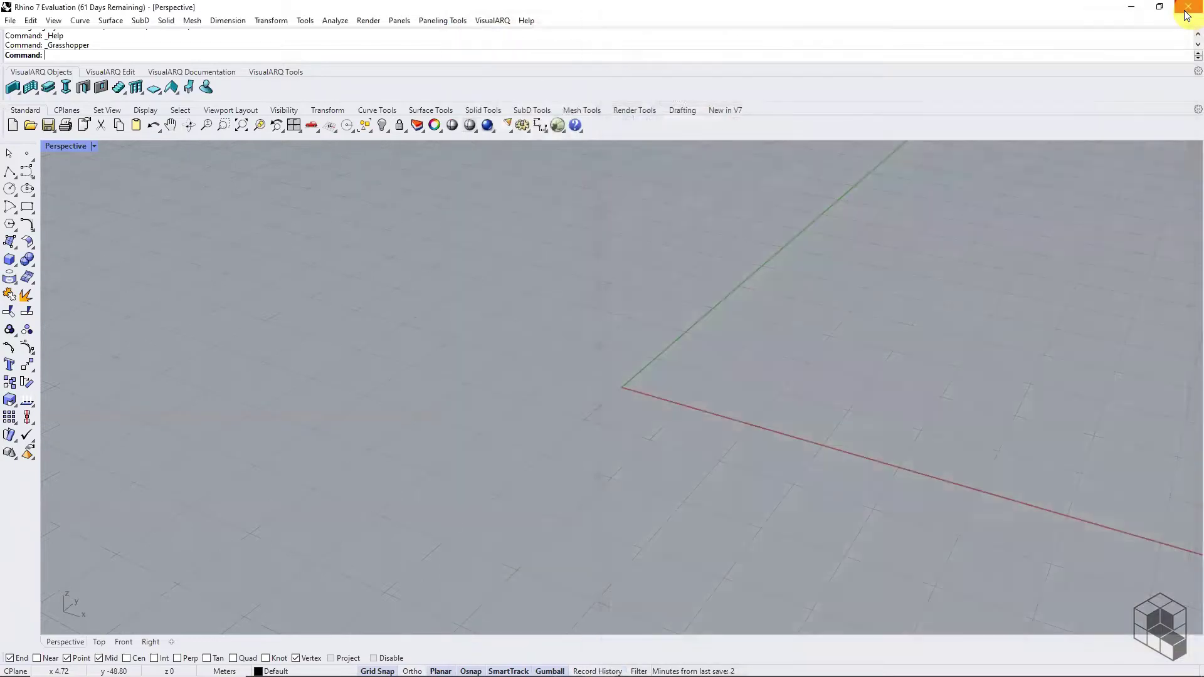
pyautogui.click(1187, 8)
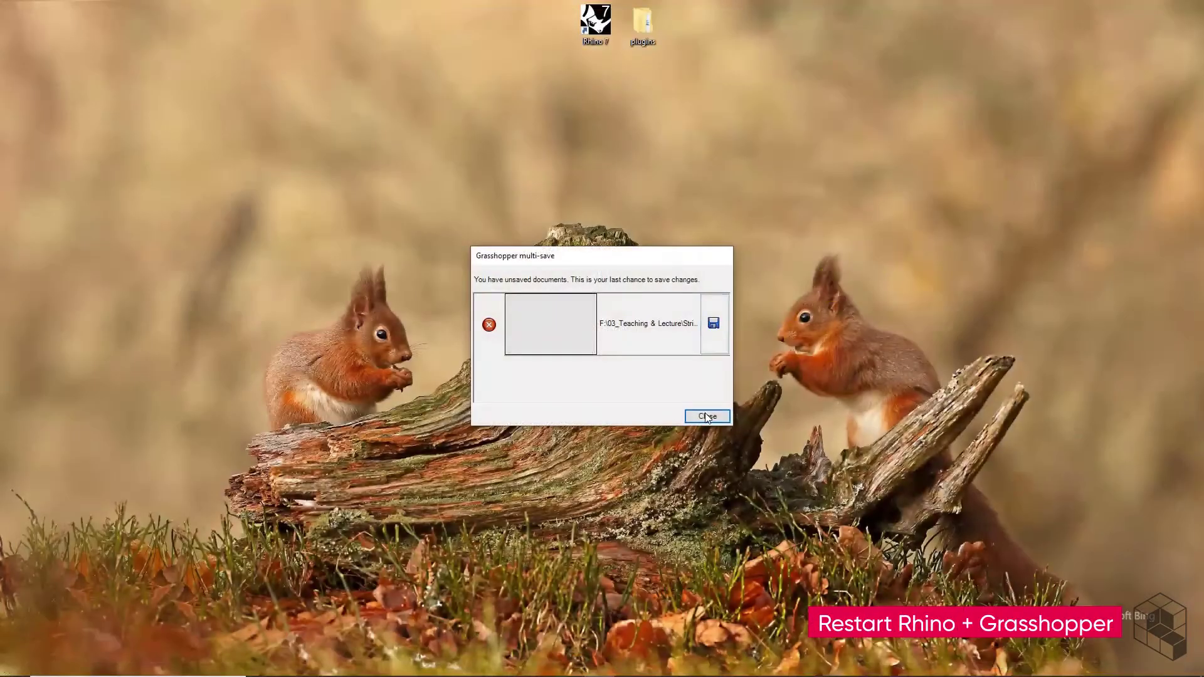
pyautogui.click(703, 418)
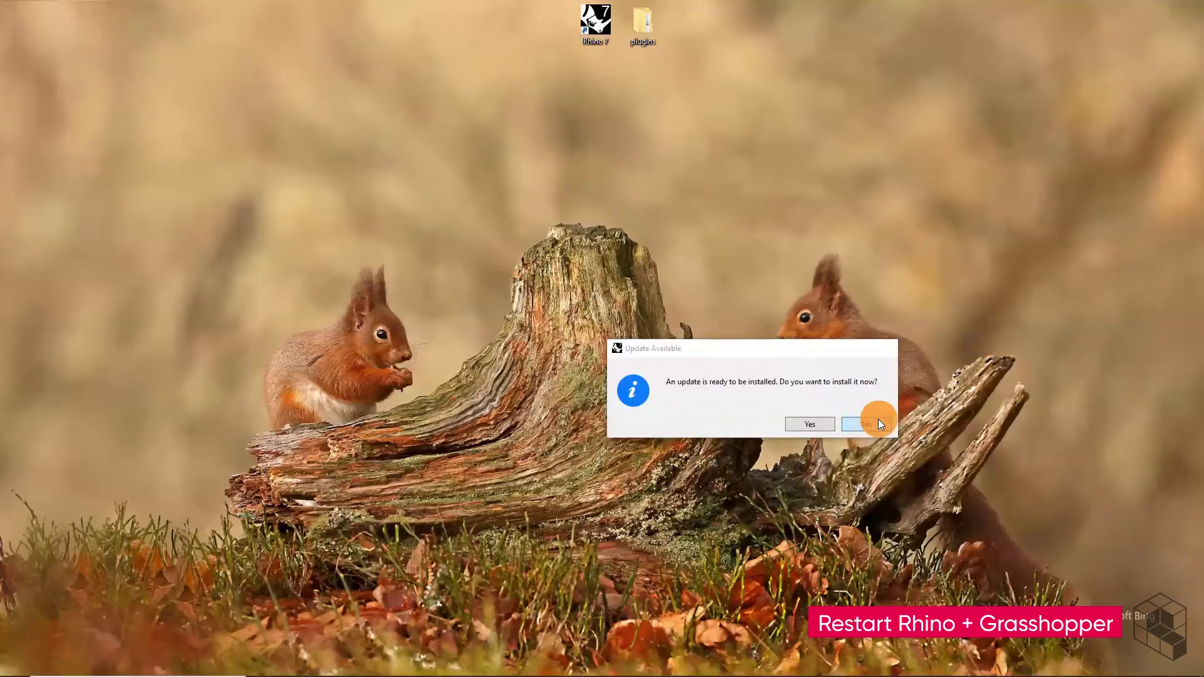
pyautogui.click(878, 423)
pyautogui.doubleClick(599, 24)
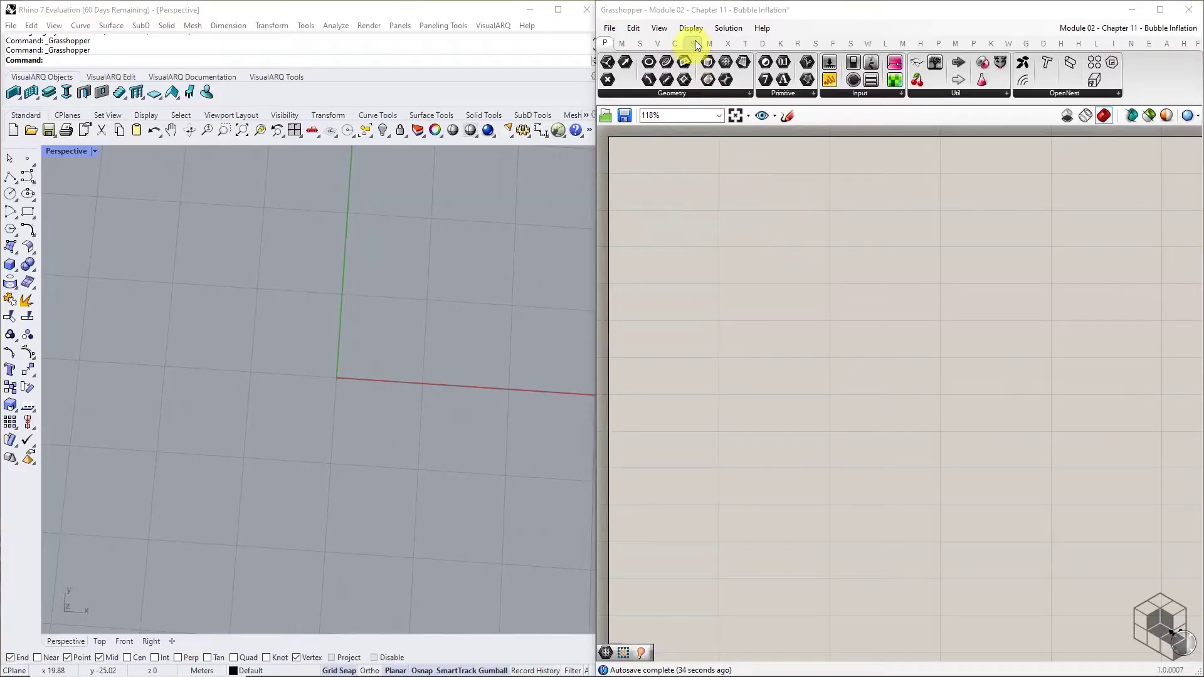
# Place a Mesh Plane component from the Mesh Primitive panel
pyautogui.click(707, 43)
pyautogui.click(727, 92)
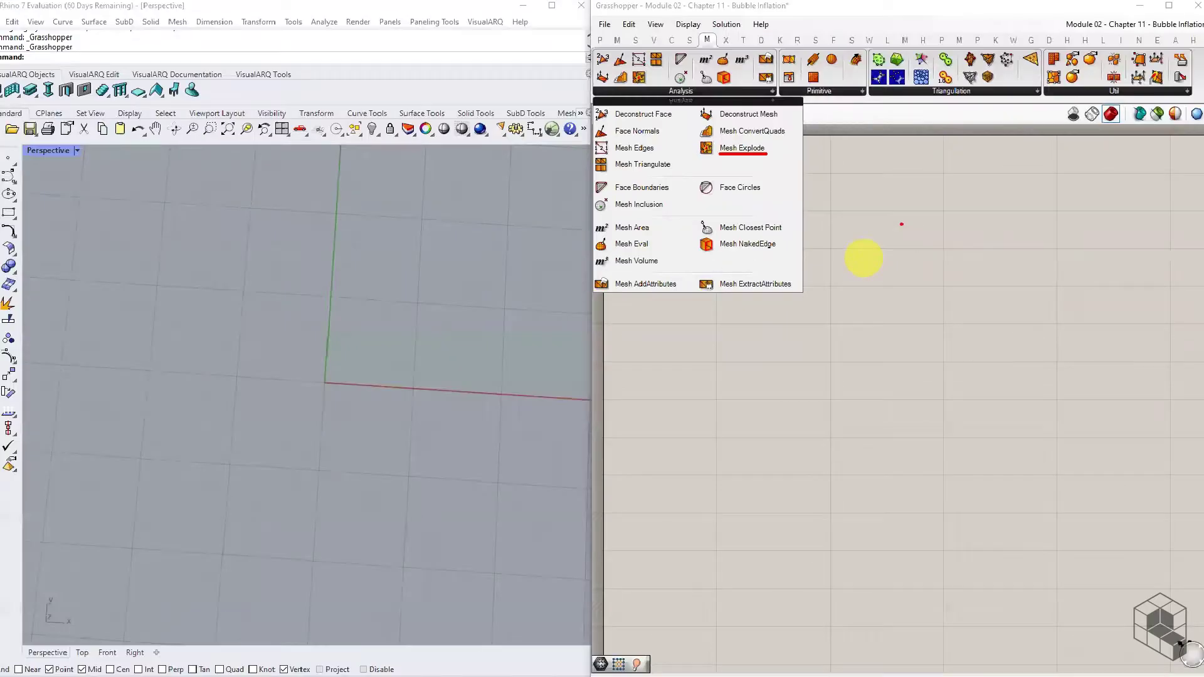
pyautogui.click(827, 101)
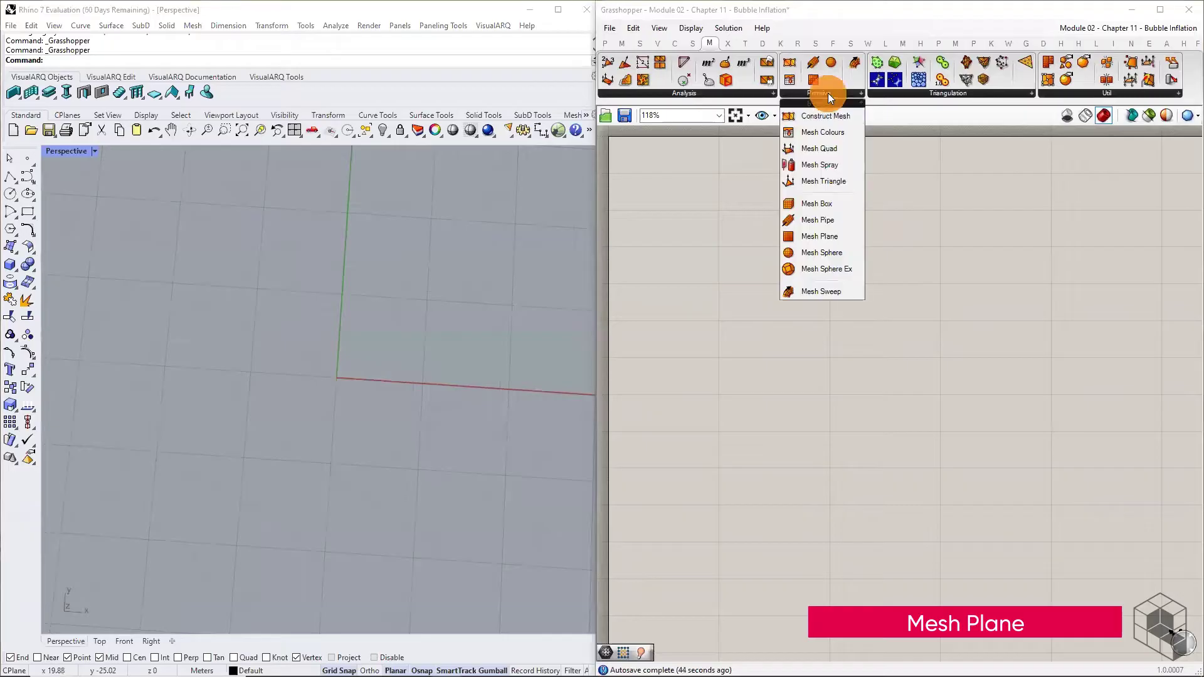
pyautogui.moveTo(815, 234); pyautogui.dragTo(721, 355)
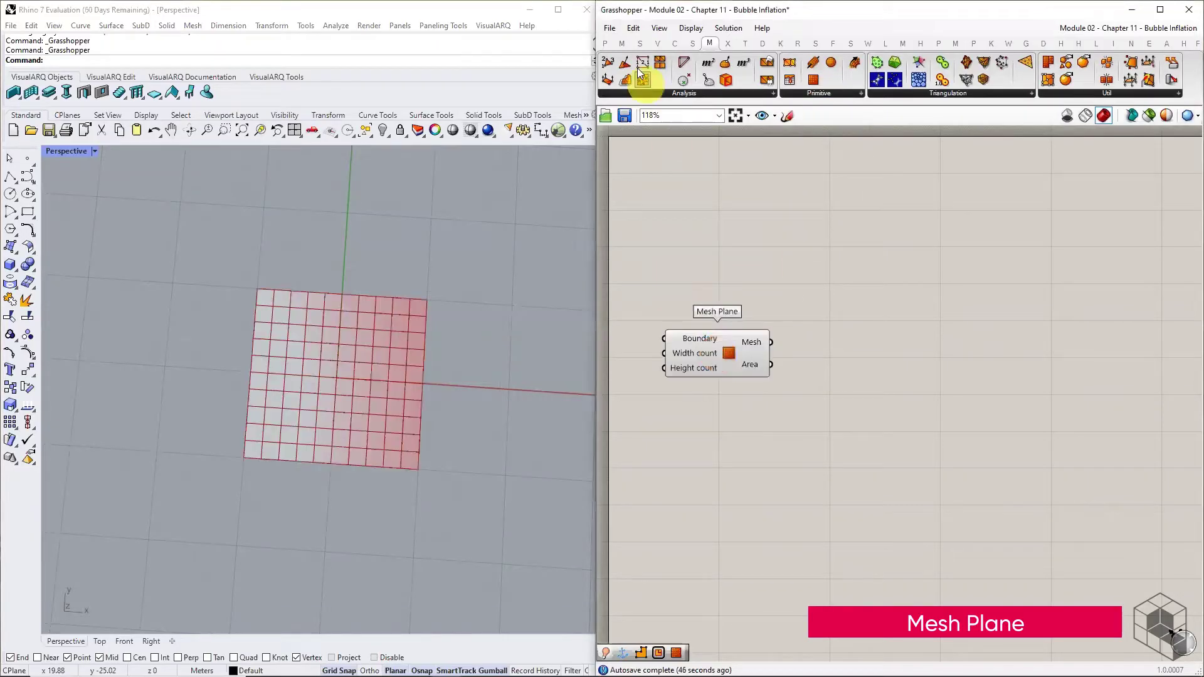
# Add a Mesh geometry parameter beside Mesh Plane and connect them
pyautogui.click(606, 44)
pyautogui.click(649, 92)
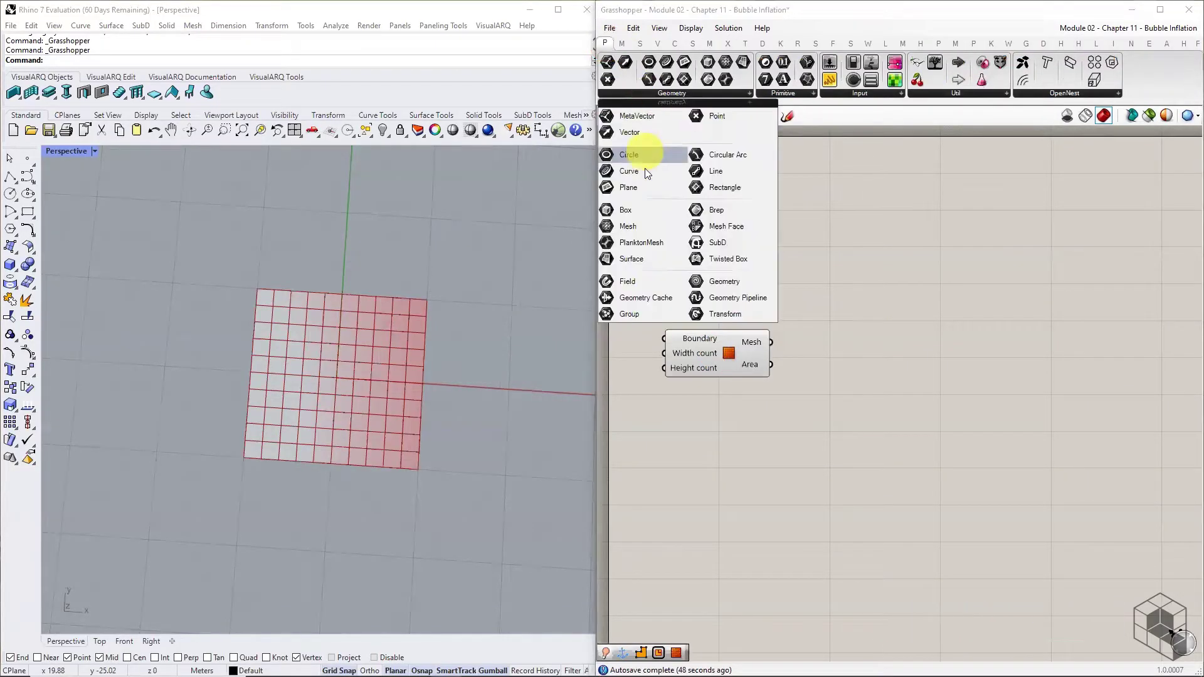
pyautogui.moveTo(630, 231); pyautogui.dragTo(835, 340)
pyautogui.middleClick(854, 341)
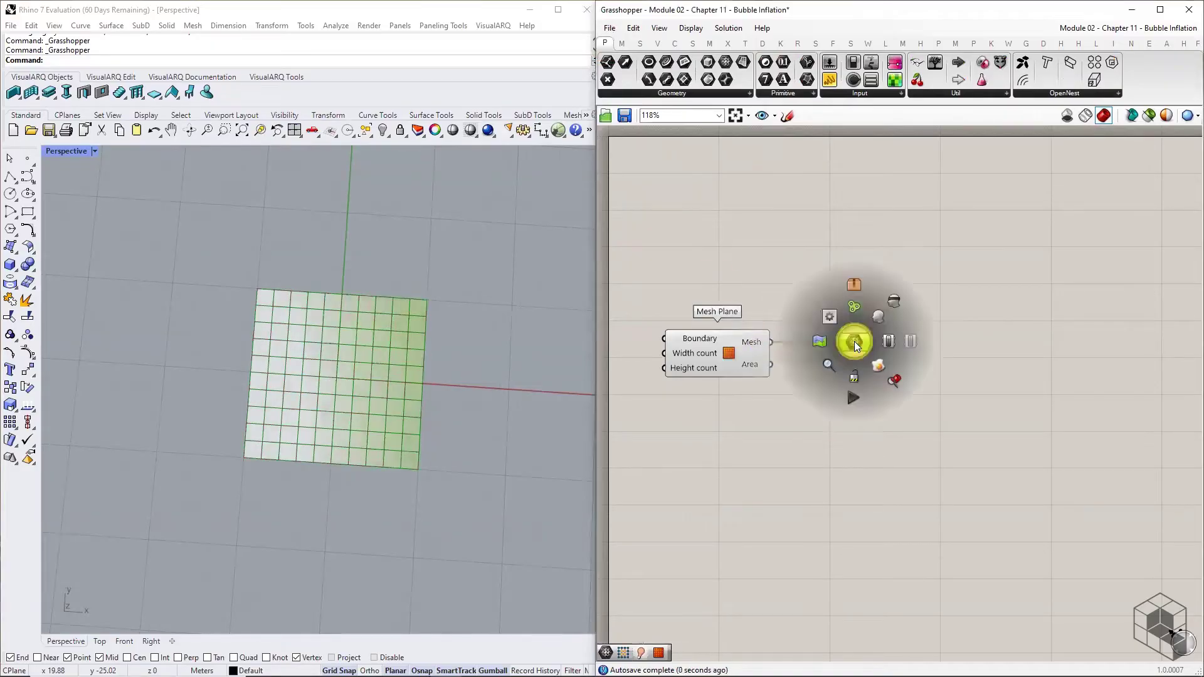
pyautogui.click(739, 346)
pyautogui.middleClick(739, 346)
pyautogui.click(783, 310)
# Rename the Mesh parameter to 'Base Mesh' and reposition it on the canvas
pyautogui.rightClick(866, 331)
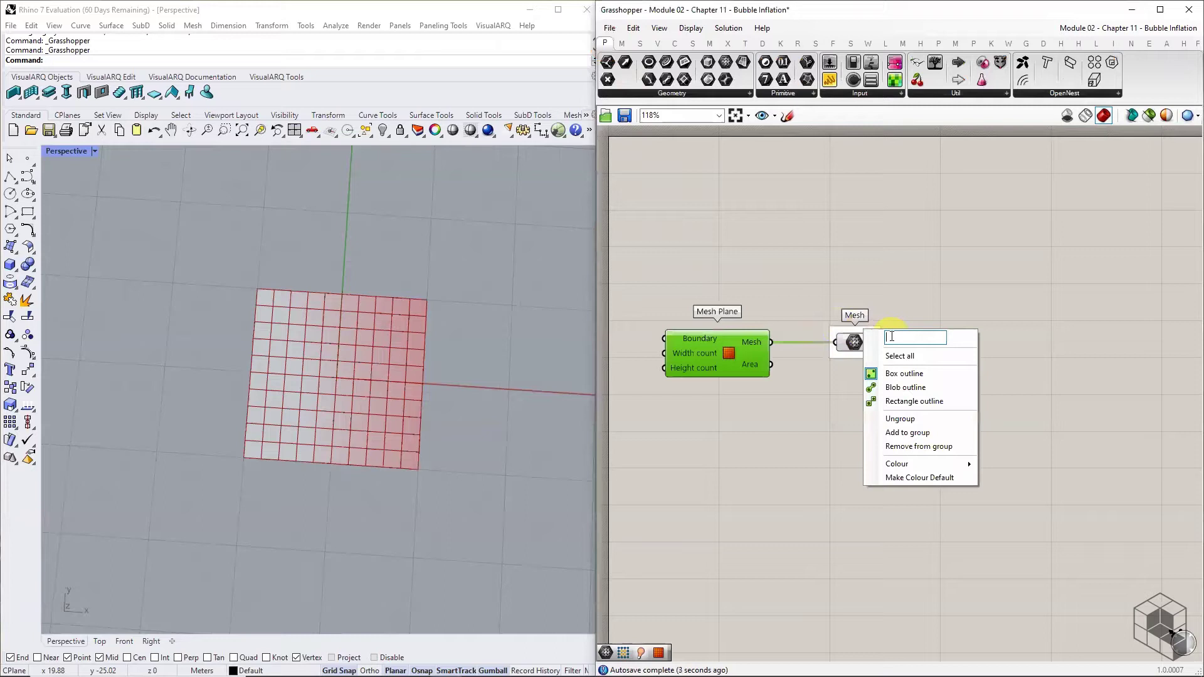
pyautogui.write('Base Mesh')
pyautogui.press('Return')
pyautogui.moveTo(851, 348); pyautogui.dragTo(1092, 351)
pyautogui.moveTo(1093, 387); pyautogui.dragTo(734, 374, button='right')
pyautogui.scroll(-3, 803, 381)
# Move Base Mesh aside and place a Kangaroo Show component
pyautogui.moveTo(705, 348); pyautogui.dragTo(973, 350)
pyautogui.click(1021, 385)
pyautogui.moveTo(1023, 385); pyautogui.dragTo(746, 395, button='right')
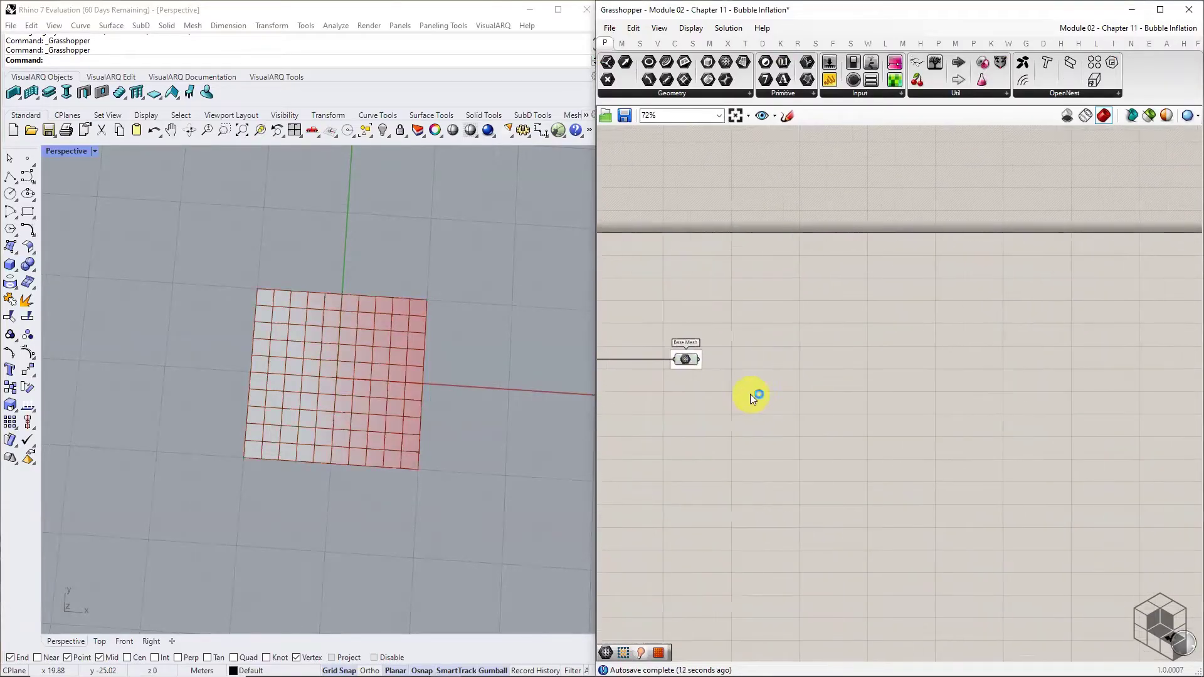
pyautogui.click(991, 43)
pyautogui.click(1041, 93)
pyautogui.moveTo(1061, 150); pyautogui.dragTo(857, 345)
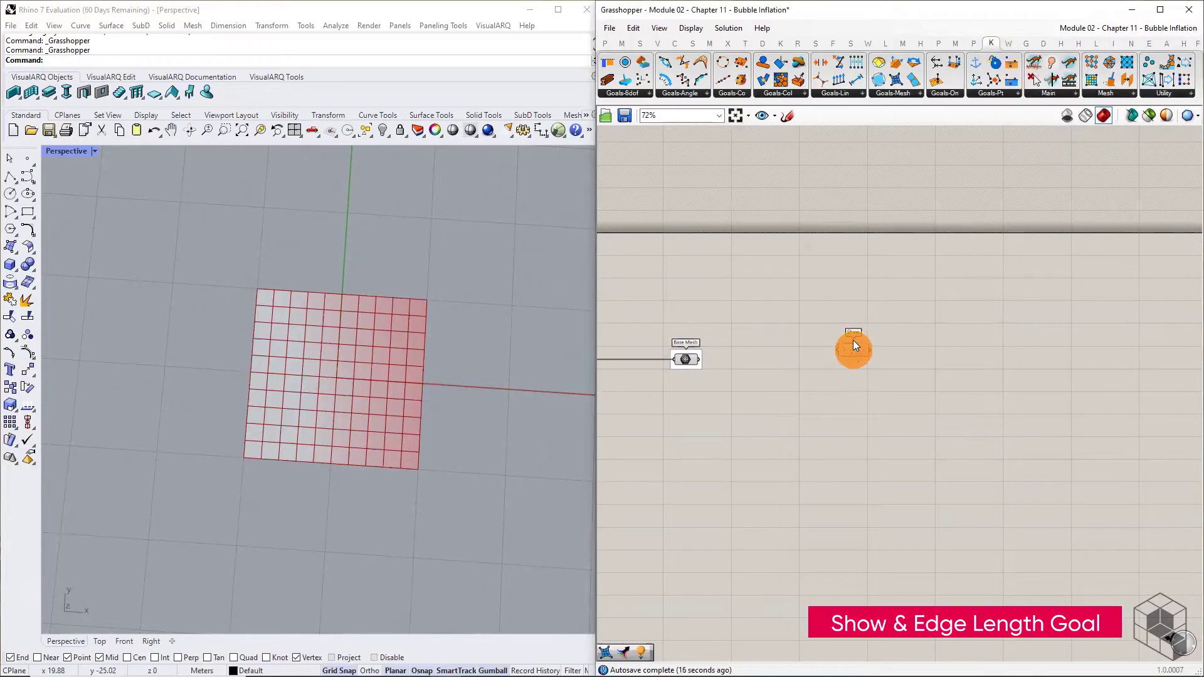
# Place EdgeLengths, Pressure and Anchor goal components below Show
pyautogui.click(919, 92)
pyautogui.moveTo(969, 134); pyautogui.dragTo(858, 390)
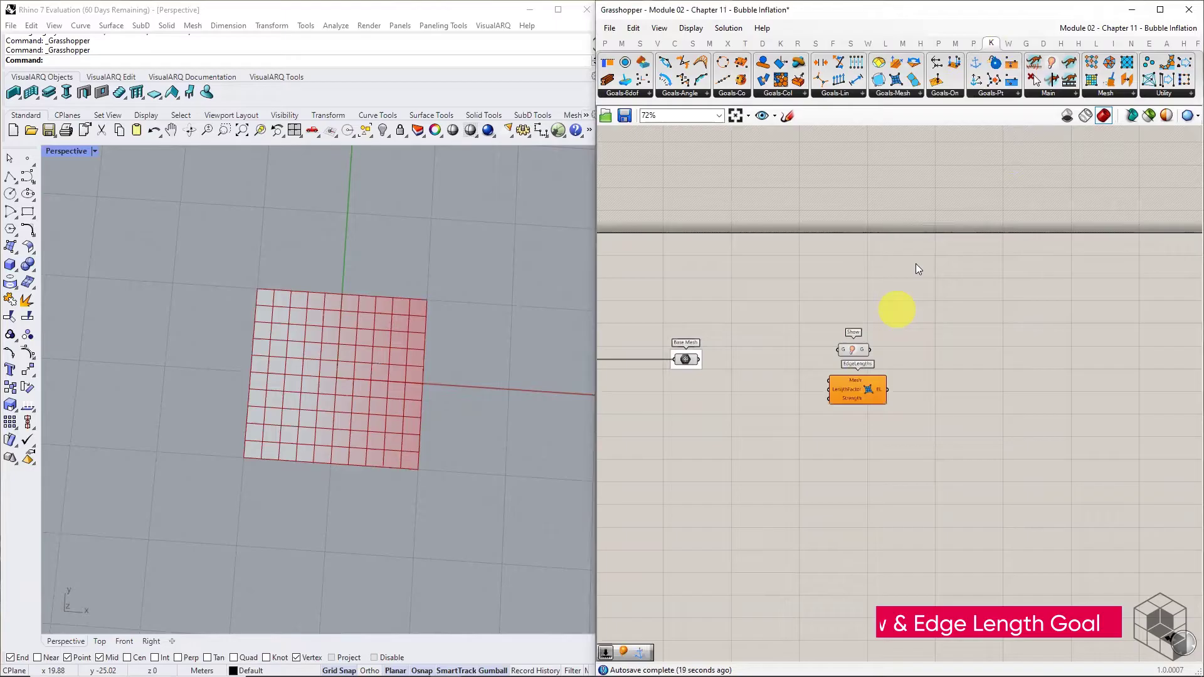
pyautogui.click(896, 92)
pyautogui.moveTo(986, 203); pyautogui.dragTo(863, 433)
pyautogui.click(993, 91)
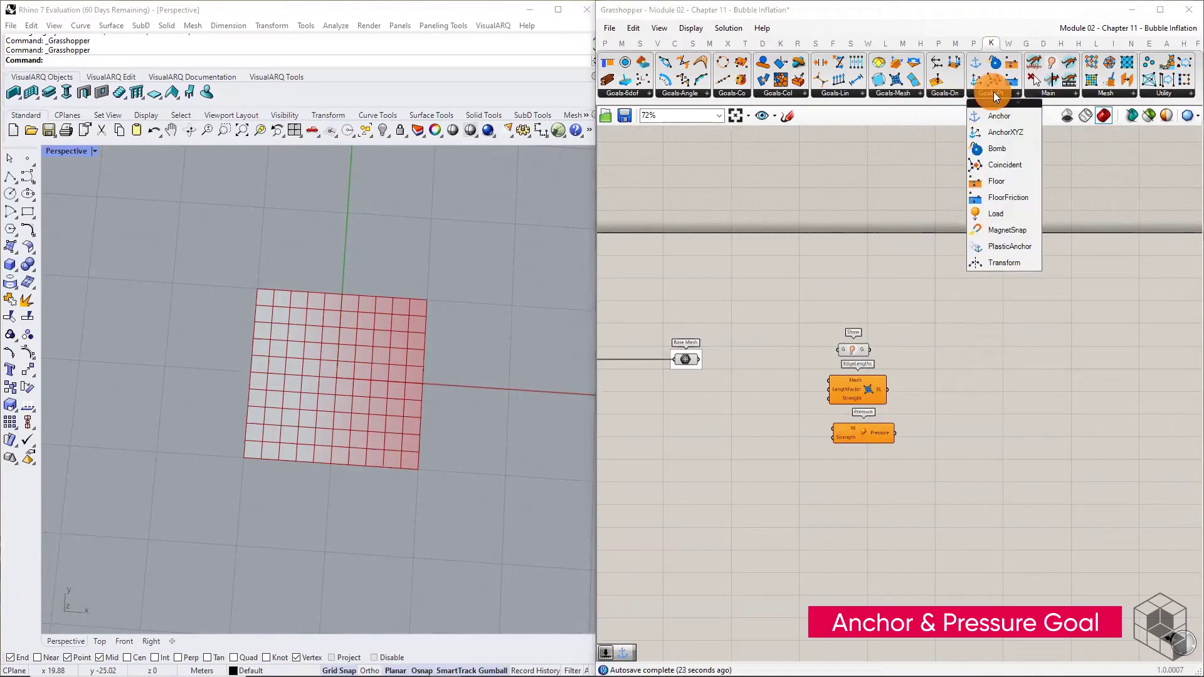
pyautogui.moveTo(859, 461); pyautogui.dragTo(860, 467)
# Left-align the four goal components and move Anchor further down
pyautogui.moveTo(913, 315); pyautogui.dragTo(862, 511)
pyautogui.click(854, 494)
pyautogui.scroll(4, 851, 537)
pyautogui.click(868, 522)
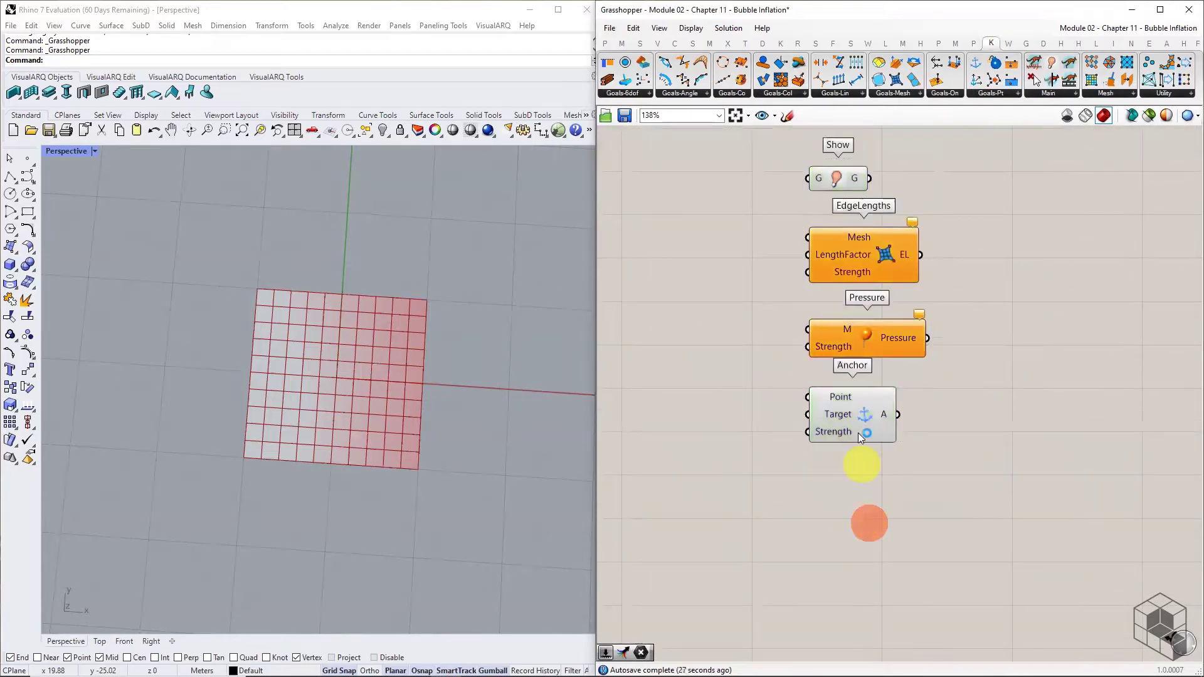
pyautogui.moveTo(858, 420); pyautogui.dragTo(857, 466)
pyautogui.click(859, 337)
pyautogui.click(860, 257)
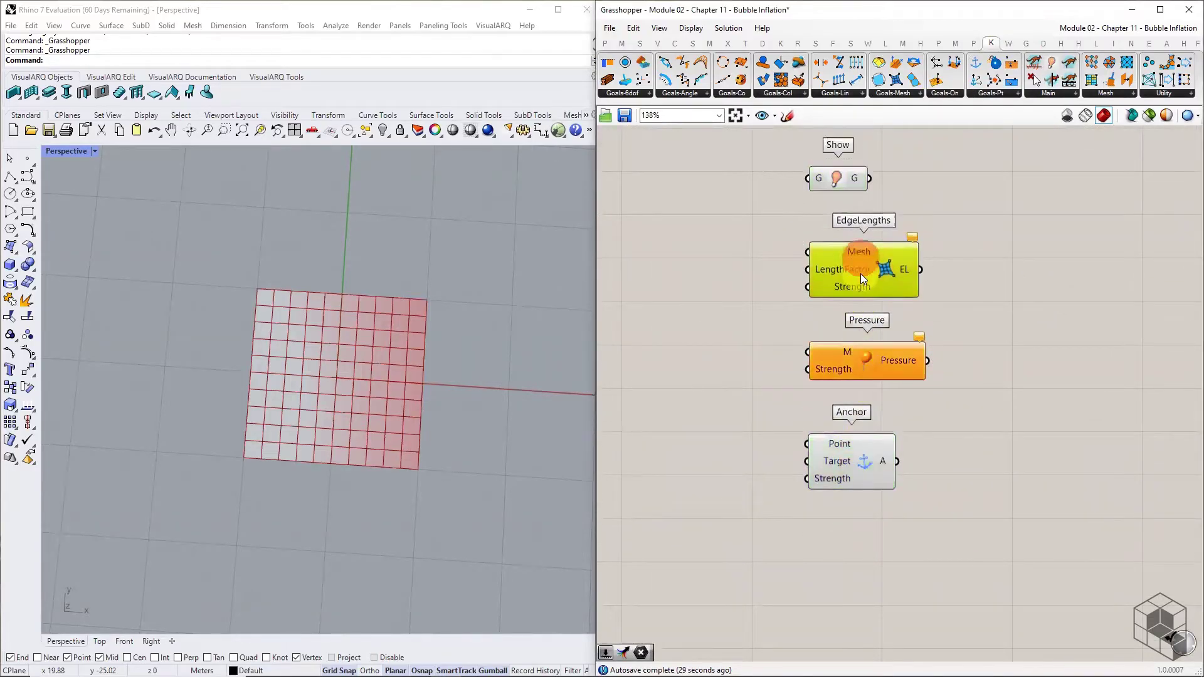
pyautogui.scroll(-4, 869, 286)
# Wire Base Mesh into Show and into EdgeLengths' Mesh input
pyautogui.click(887, 306)
pyautogui.scroll(1, 887, 306)
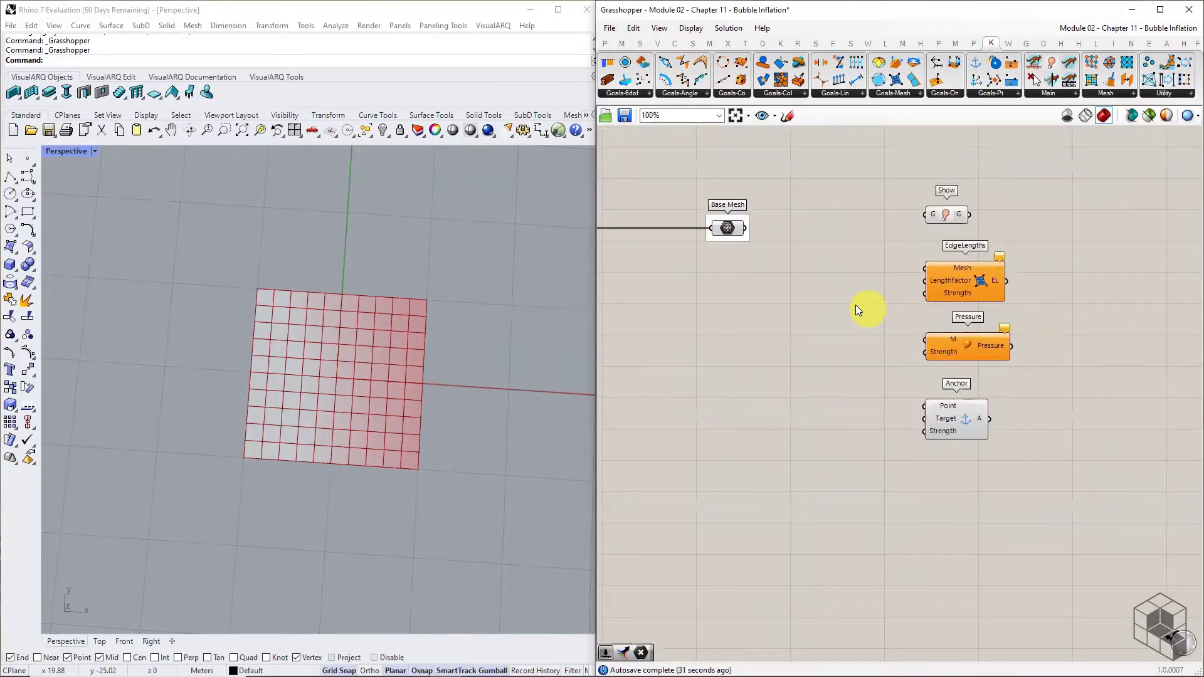
pyautogui.moveTo(747, 228); pyautogui.dragTo(924, 214)
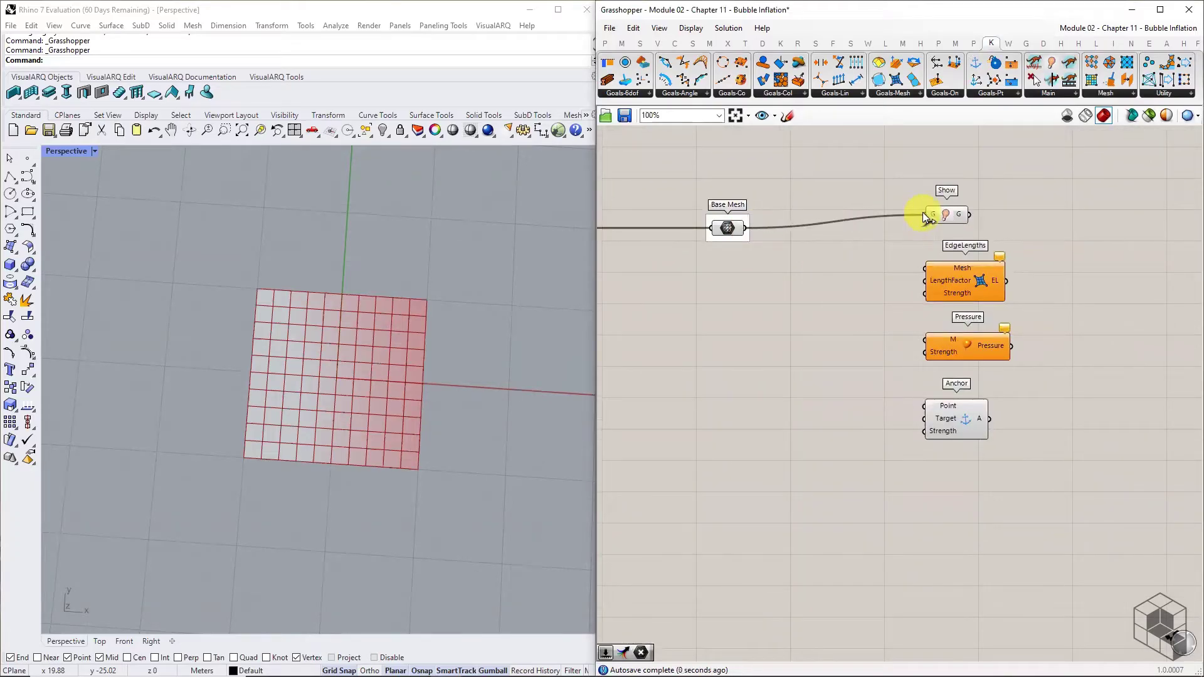
pyautogui.scroll(2, 803, 238)
pyautogui.moveTo(723, 226); pyautogui.dragTo(971, 280)
# Drive EdgeLengths' LengthFactor with a number slider set to 0.1
pyautogui.click(604, 43)
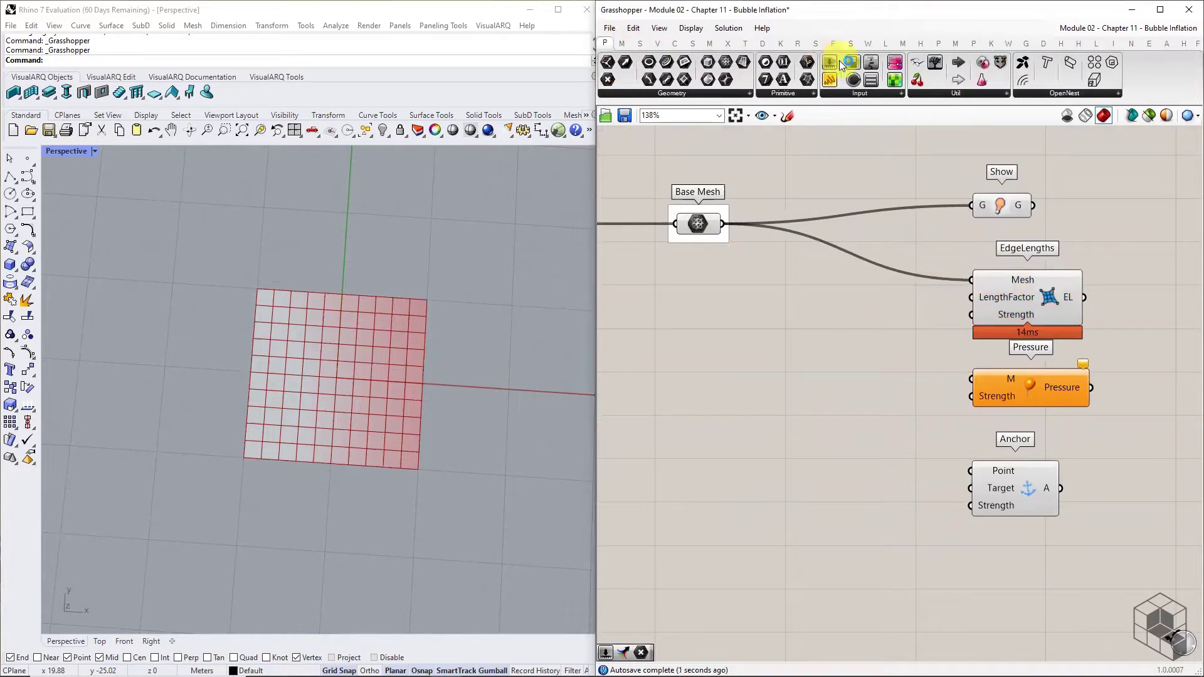
pyautogui.moveTo(829, 63); pyautogui.dragTo(971, 298)
pyautogui.moveTo(882, 302); pyautogui.dragTo(889, 297)
pyautogui.doubleClick(889, 297)
pyautogui.write('0.1')
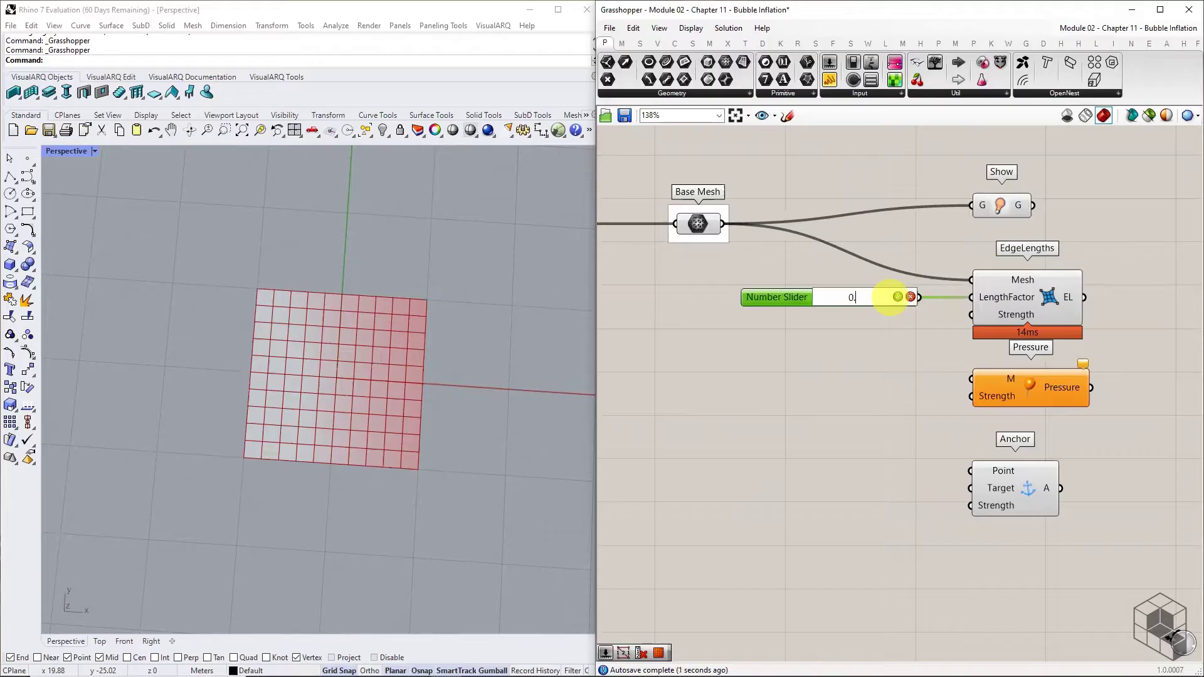
pyautogui.press('Return')
# Nudge Show down and move Pressure and Anchor lower on the canvas
pyautogui.click(1004, 206)
pyautogui.moveTo(1005, 210); pyautogui.dragTo(1005, 229)
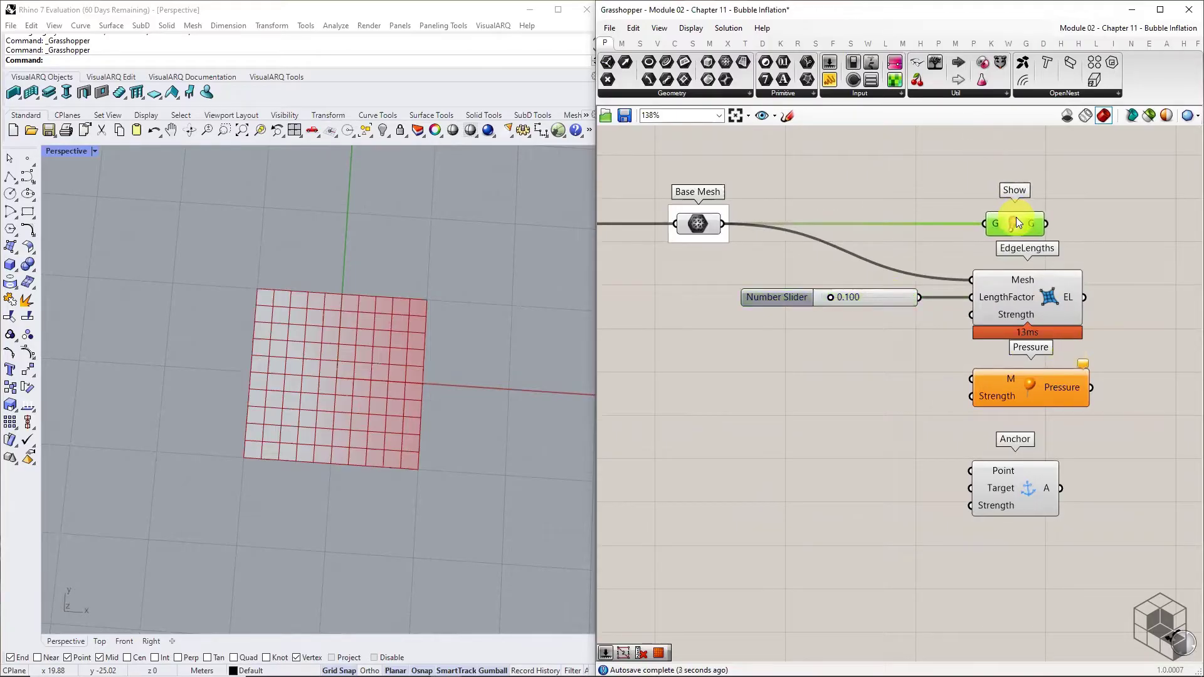
pyautogui.scroll(-3, 1009, 220)
pyautogui.click(1118, 335)
pyautogui.moveTo(1118, 333); pyautogui.dragTo(1013, 425)
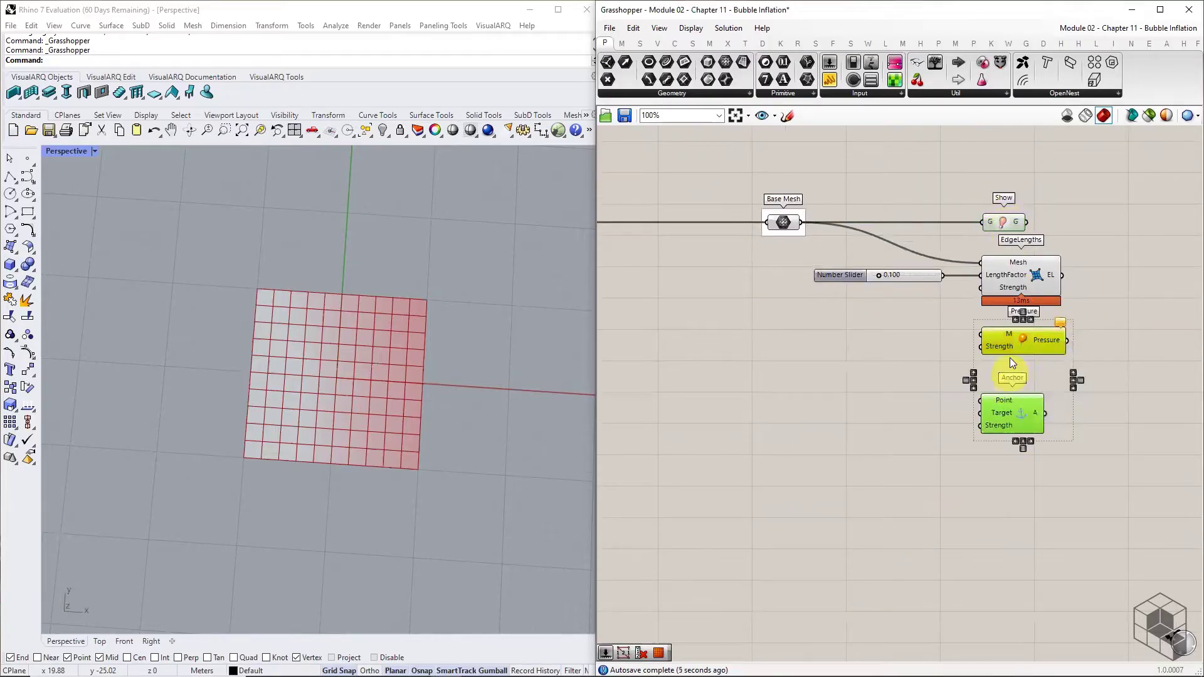
pyautogui.moveTo(1012, 340); pyautogui.dragTo(1013, 365)
pyautogui.click(913, 382)
pyautogui.moveTo(871, 389); pyautogui.dragTo(931, 385, button='right')
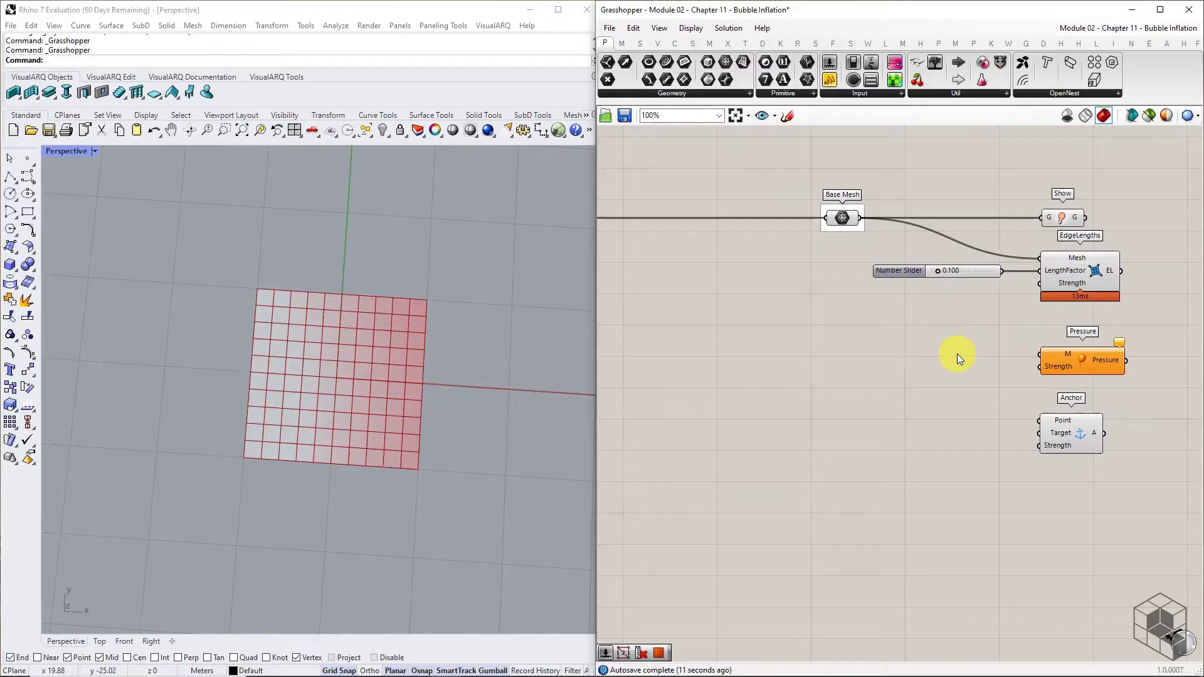
# Wire Base Mesh into Pressure's M and copy the 0.100 slider for Strength
pyautogui.moveTo(860, 218); pyautogui.dragTo(1040, 355)
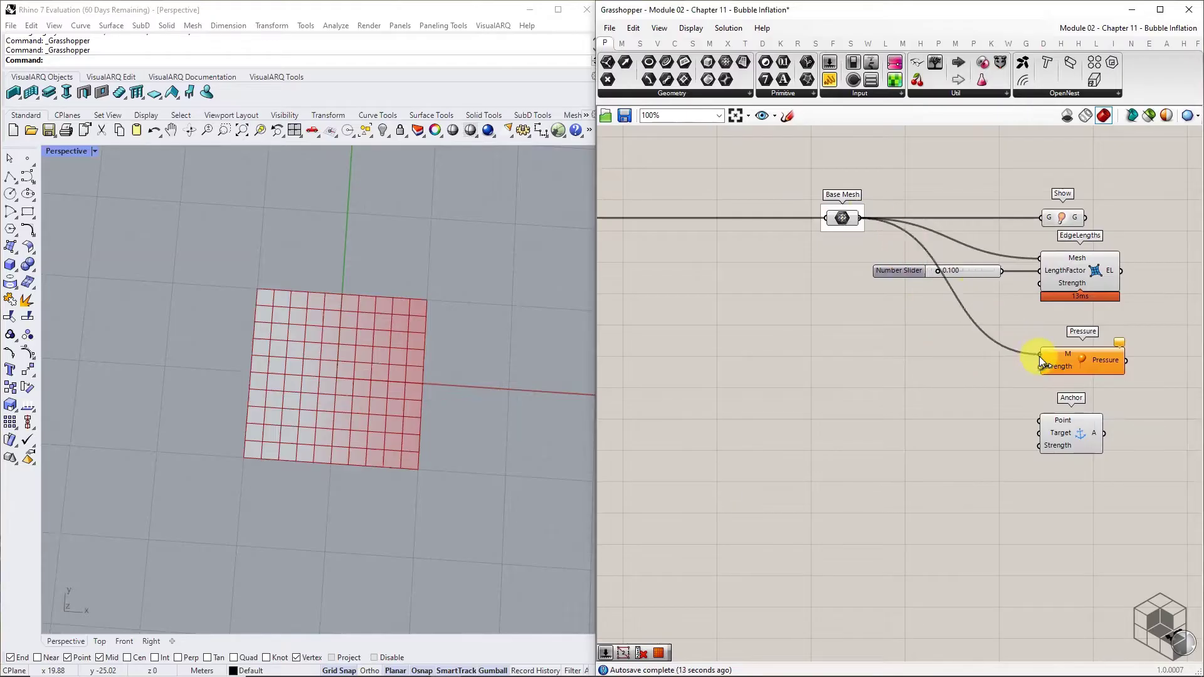
pyautogui.click(976, 271)
pyautogui.keyDown('alt'); pyautogui.moveTo(976, 269); pyautogui.dragTo(1043, 367); pyautogui.keyUp('alt')
pyautogui.scroll(2, 1007, 365)
pyautogui.scroll(-3, 978, 366)
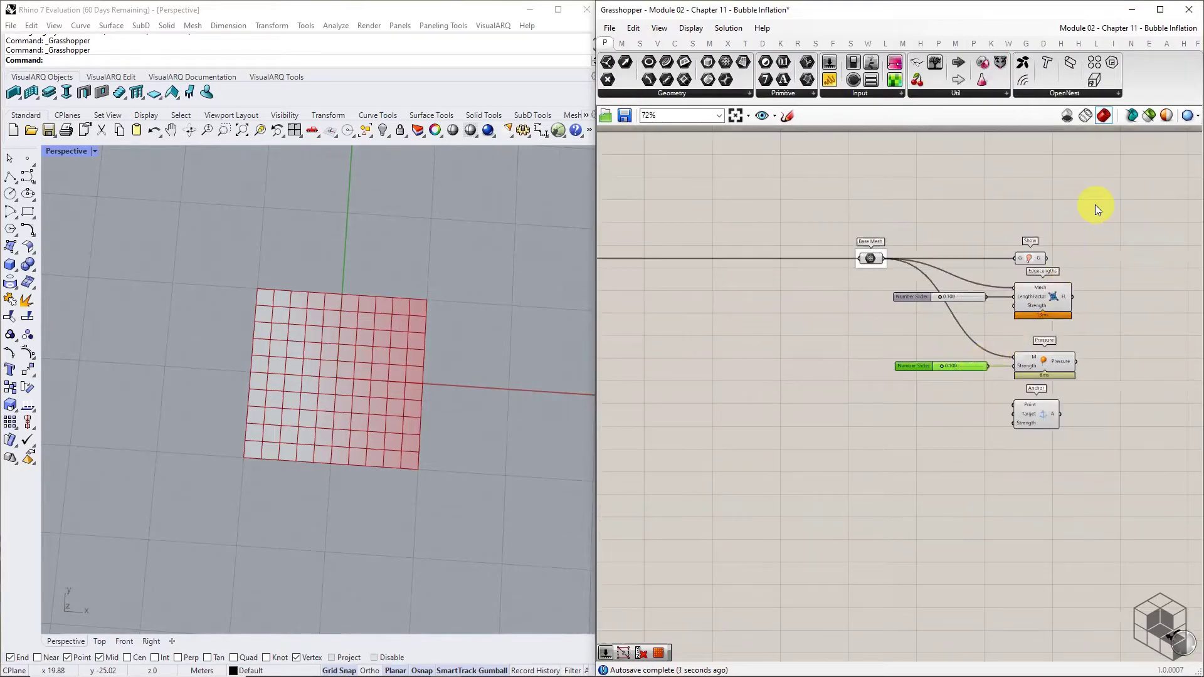
# Select the whole graph and reframe the canvas view around it
pyautogui.moveTo(1095, 204); pyautogui.dragTo(774, 512)
pyautogui.moveTo(1021, 293)
pyautogui.mouseDown(button='right')
pyautogui.moveTo(1203, 295)
pyautogui.moveTo(1025, 299)
pyautogui.mouseUp(button='right')
pyautogui.scroll(-3, 1023, 299)
pyautogui.moveTo(807, 340); pyautogui.dragTo(897, 334, button='right')
pyautogui.scroll(-3, 901, 333)
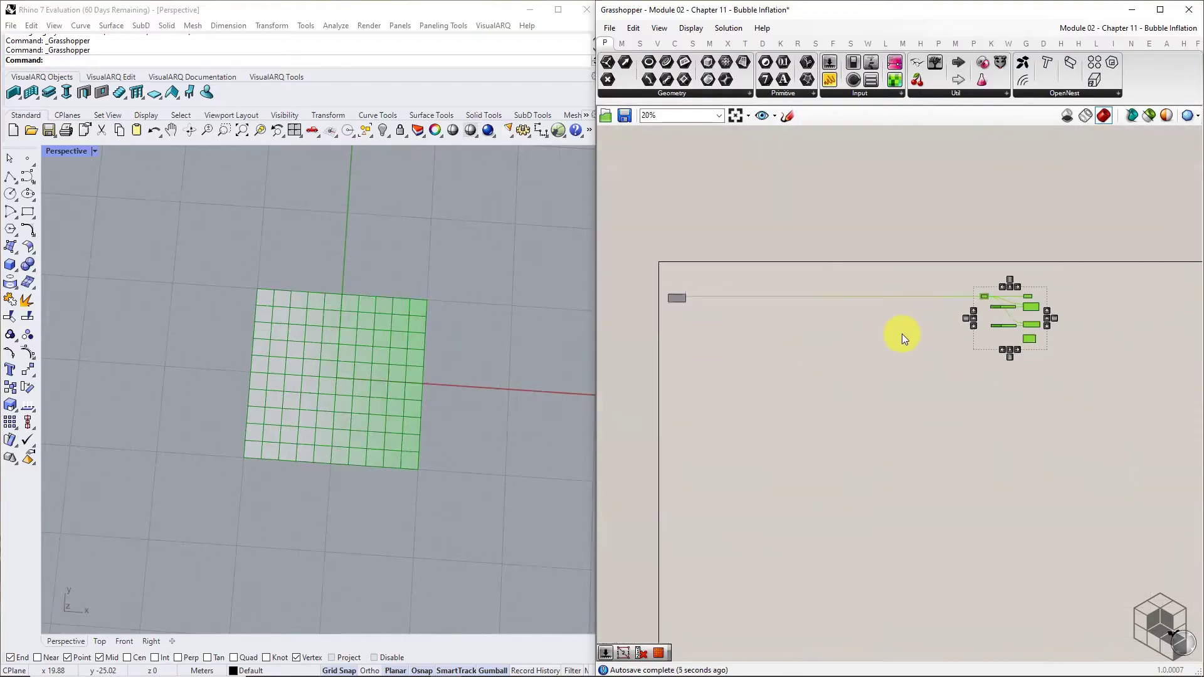
pyautogui.click(903, 333)
pyautogui.scroll(5, 1034, 326)
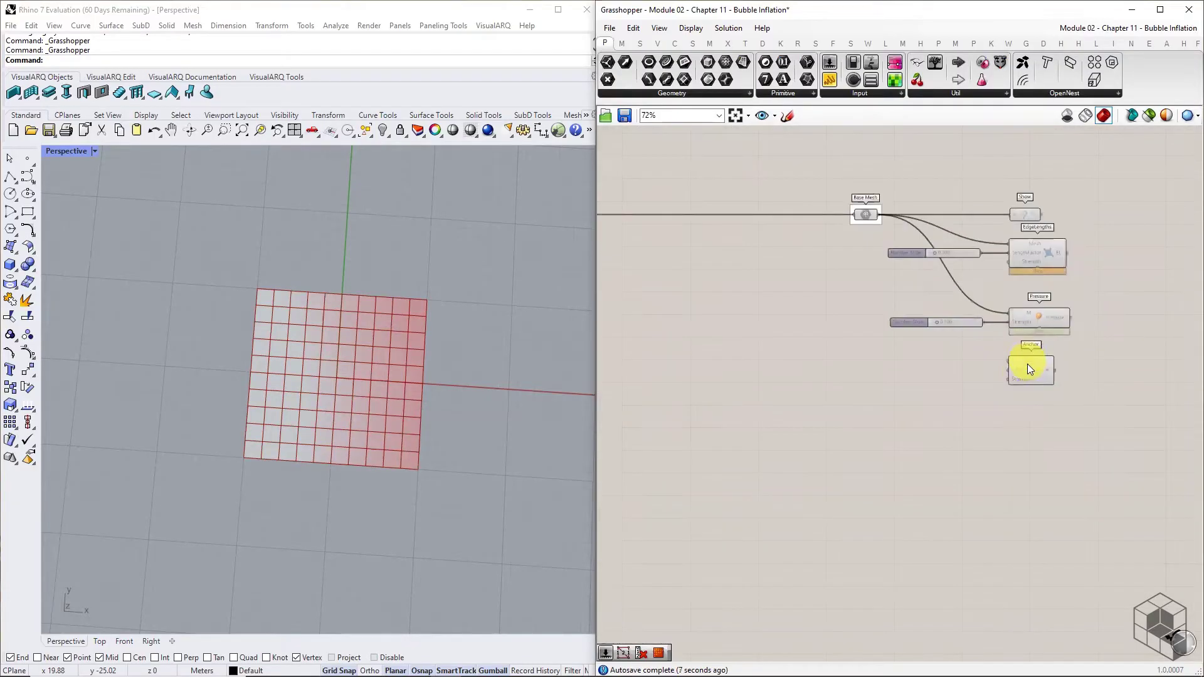
pyautogui.scroll(2, 905, 383)
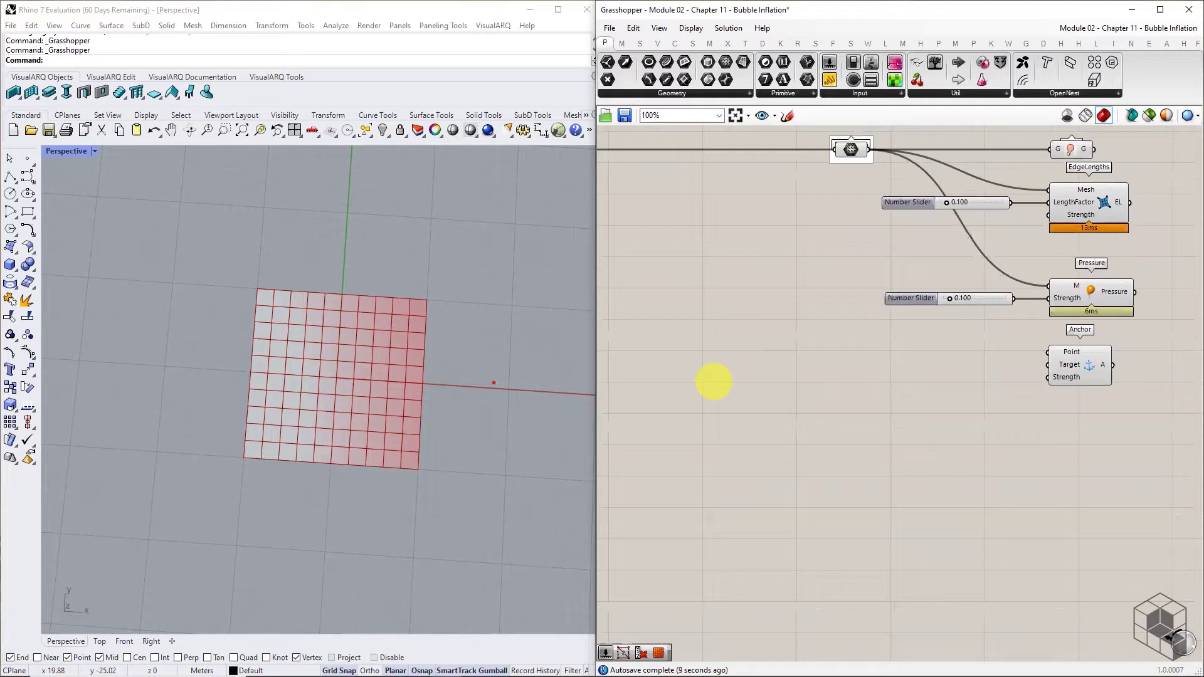
pyautogui.moveTo(346, 299); pyautogui.dragTo(321, 300)
pyautogui.moveTo(317, 451)
pyautogui.mouseDown()
pyautogui.moveTo(394, 439)
pyautogui.moveTo(417, 372)
pyautogui.mouseUp()
pyautogui.moveTo(390, 317); pyautogui.dragTo(346, 299)
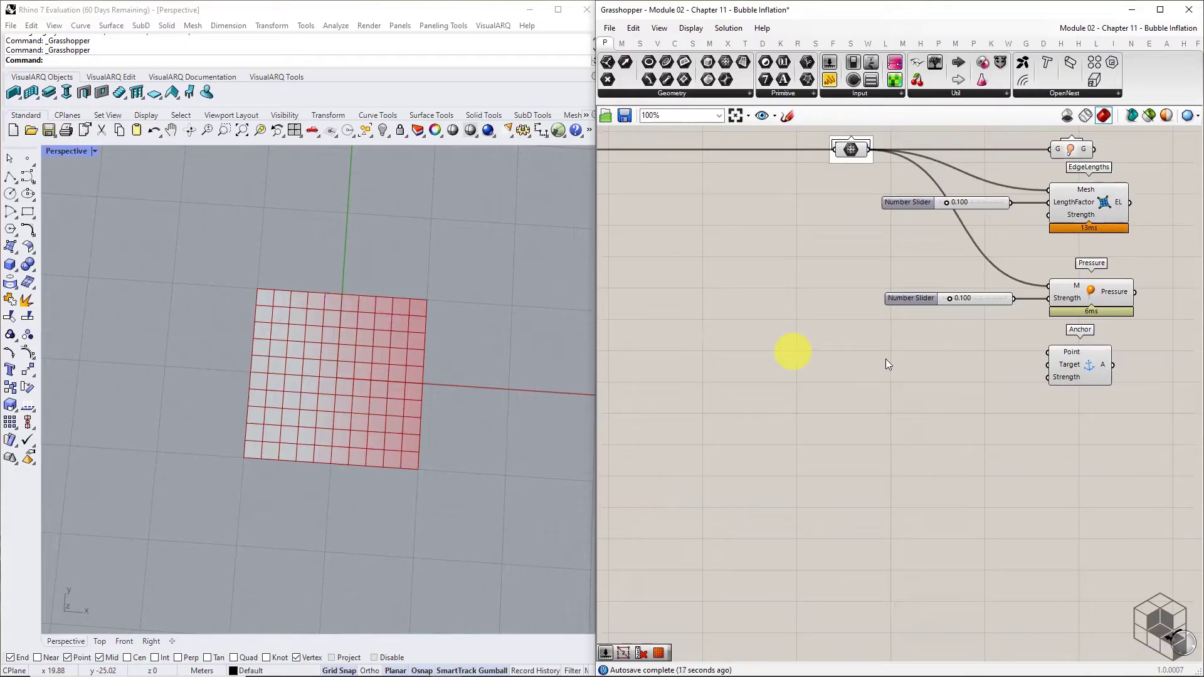
pyautogui.scroll(3, 1055, 355)
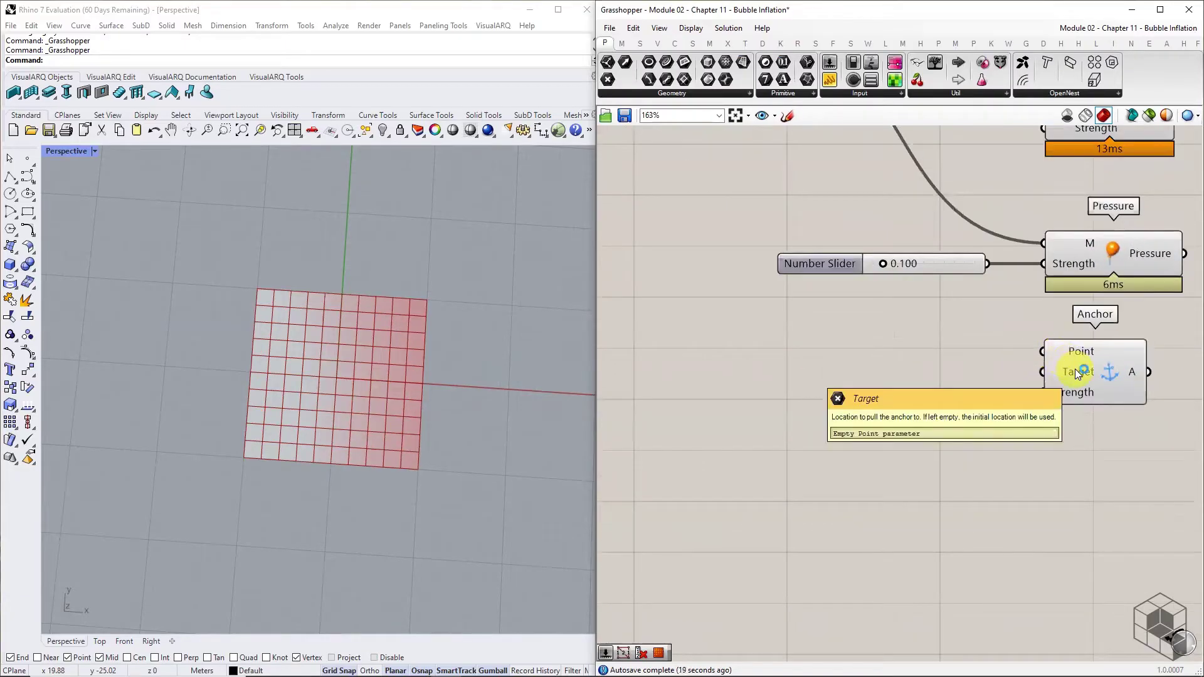
pyautogui.scroll(-6, 1075, 370)
pyautogui.moveTo(669, 325); pyautogui.dragTo(1079, 319, button='right')
# Add a Mesh Edges component fed by Mesh Plane's mesh
pyautogui.moveTo(640, 293); pyautogui.dragTo(1004, 295, button='right')
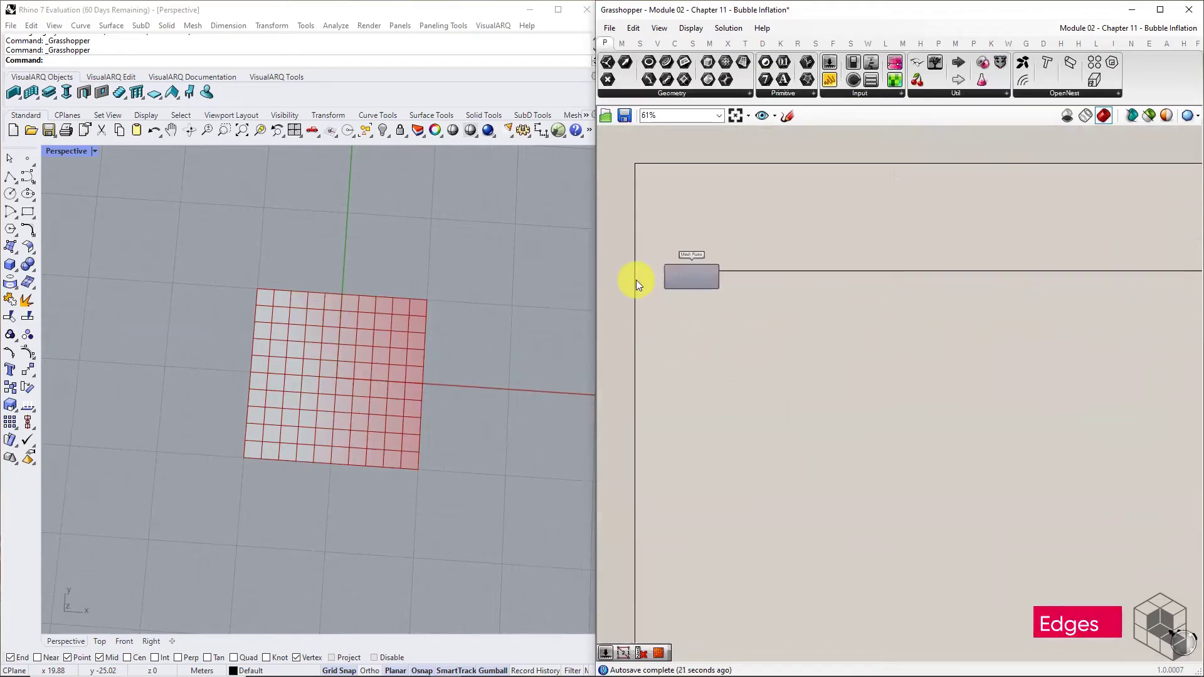
pyautogui.scroll(3, 636, 280)
pyautogui.click(708, 43)
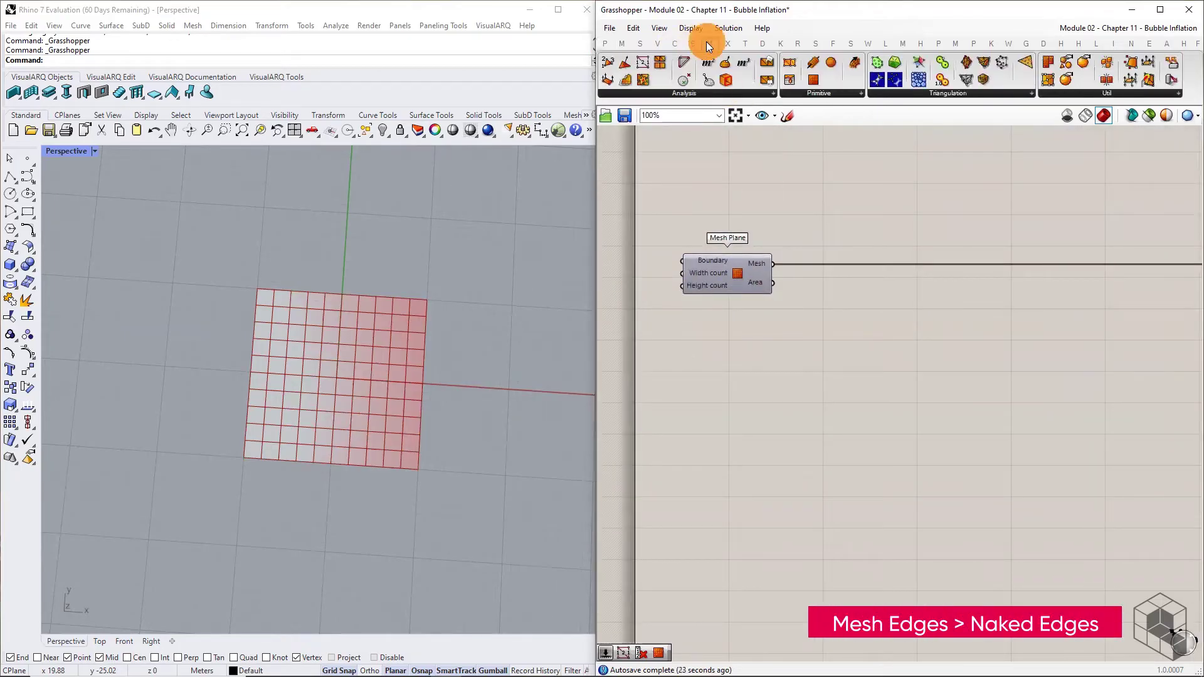
pyautogui.click(683, 94)
pyautogui.moveTo(657, 158); pyautogui.dragTo(855, 362)
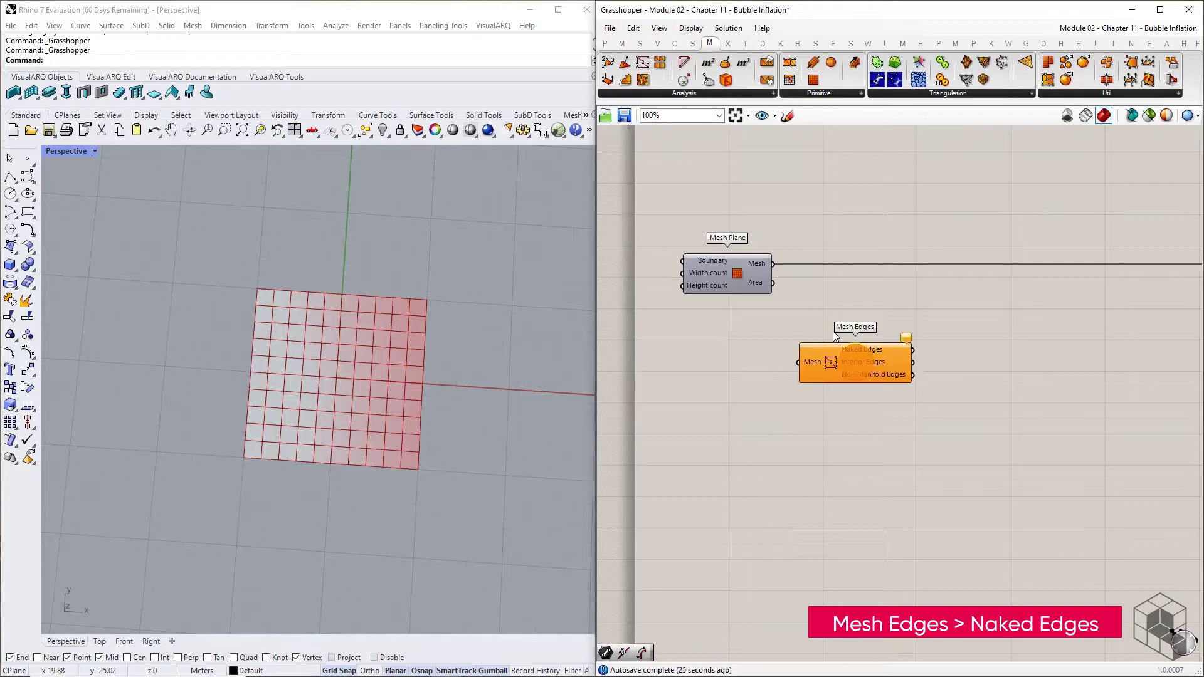
pyautogui.moveTo(773, 264); pyautogui.dragTo(870, 360)
pyautogui.click(981, 371)
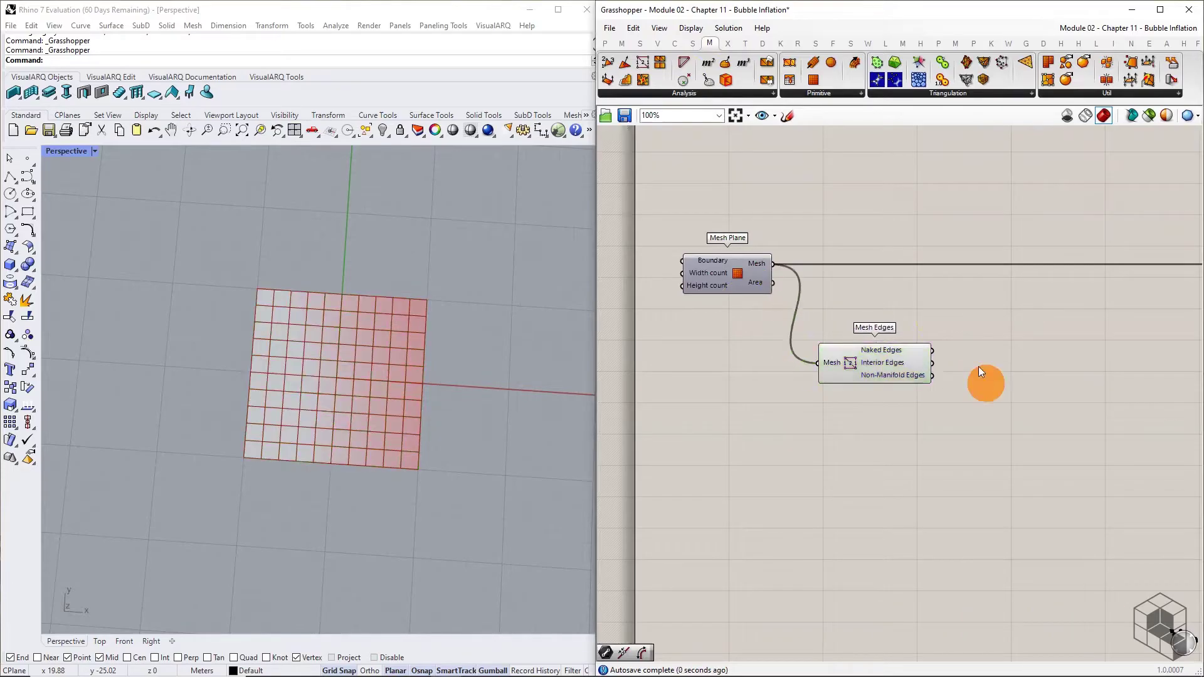
# Pass Naked Edges into a Line parameter and turn off Mesh Edges' preview
pyautogui.click(605, 42)
pyautogui.moveTo(667, 79); pyautogui.dragTo(995, 352)
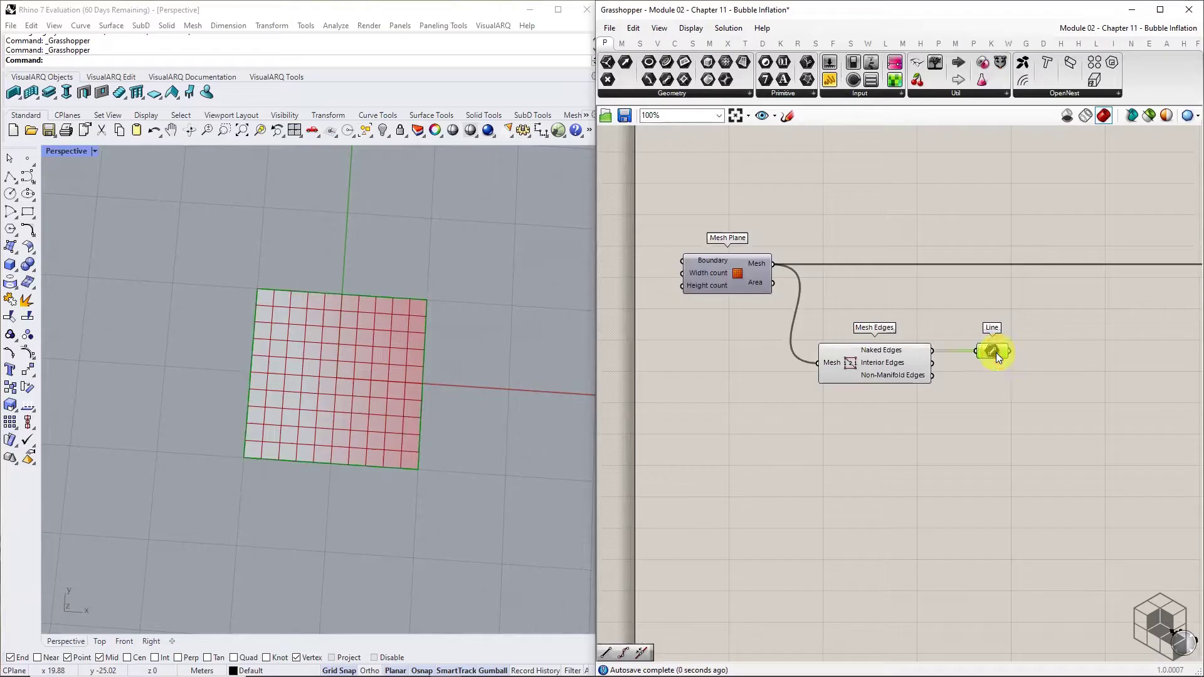
pyautogui.moveTo(1040, 367); pyautogui.dragTo(883, 370, button='right')
pyautogui.click(884, 370)
pyautogui.click(838, 354)
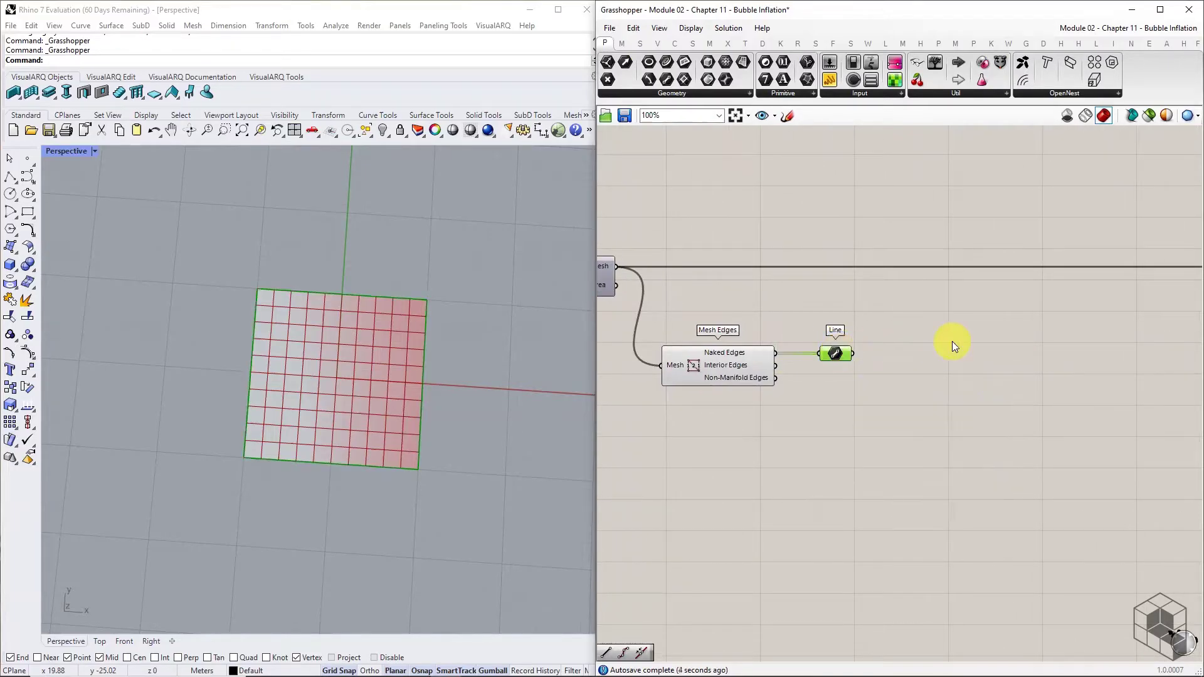
pyautogui.click(741, 359)
pyautogui.middleClick(742, 359)
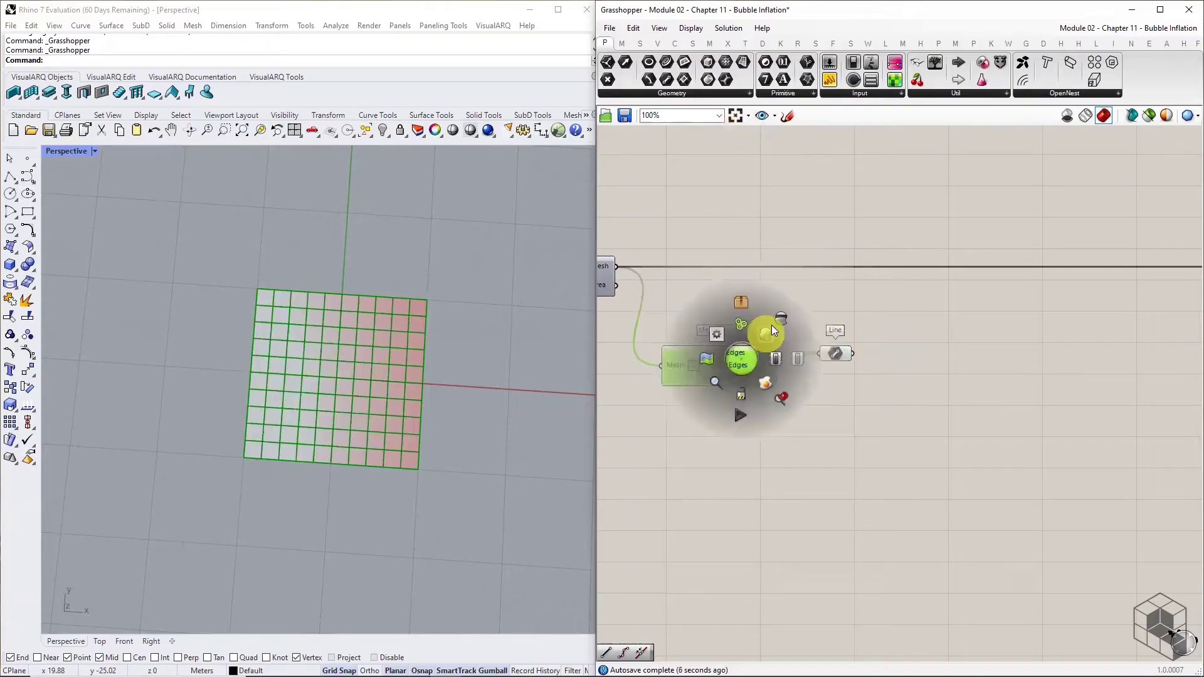
pyautogui.click(778, 323)
pyautogui.click(839, 316)
# Join the Line edges with a Join Curves component and hide Line's preview
pyautogui.click(675, 43)
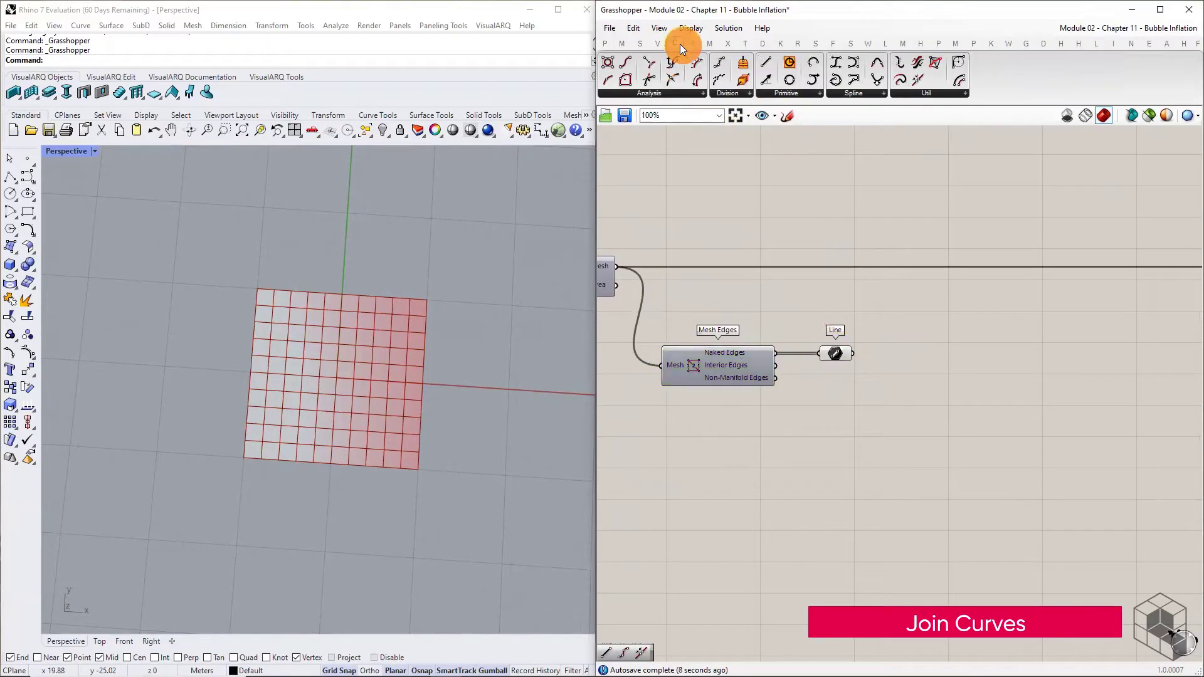
pyautogui.click(926, 93)
pyautogui.click(1018, 130)
pyautogui.click(941, 357)
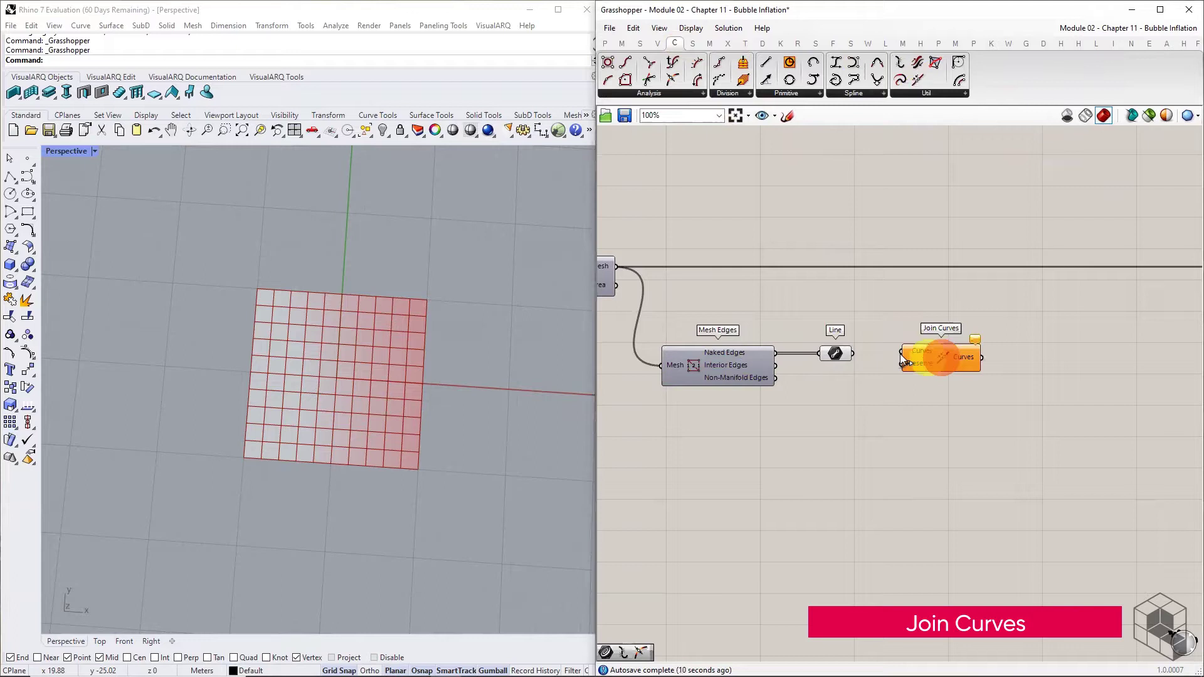
pyautogui.moveTo(852, 353); pyautogui.dragTo(919, 364)
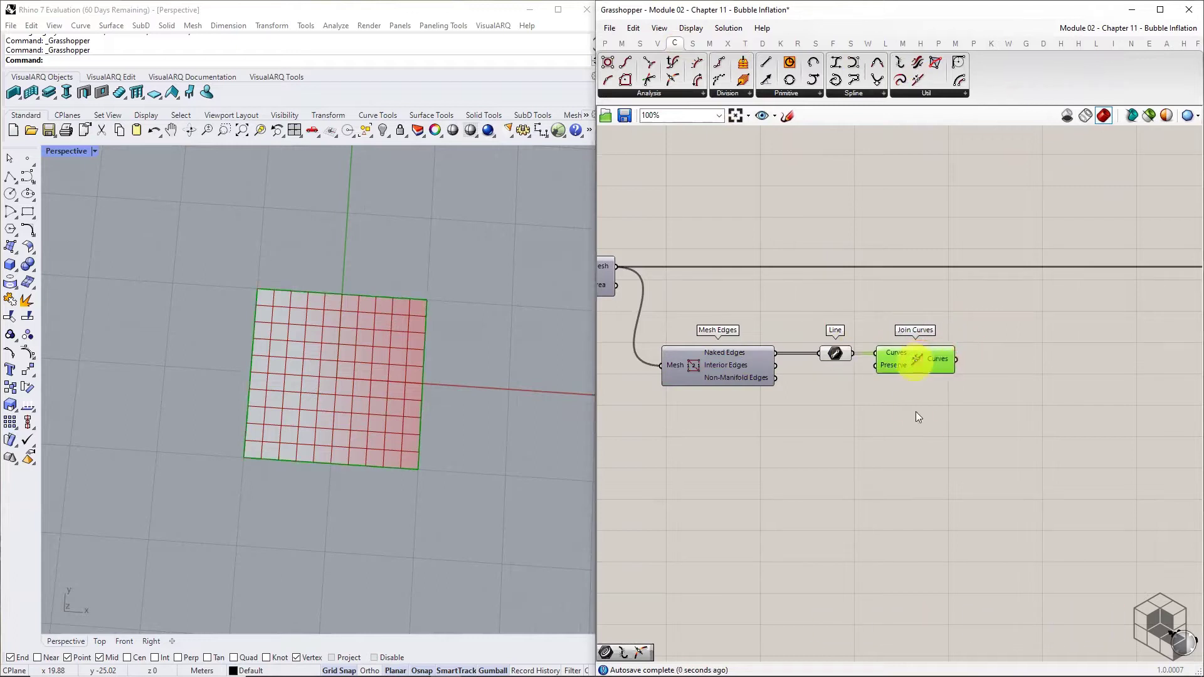
pyautogui.middleClick(837, 351)
pyautogui.click(879, 308)
pyautogui.moveTo(976, 342); pyautogui.dragTo(842, 345, button='right')
pyautogui.scroll(3, 837, 346)
pyautogui.click(877, 350)
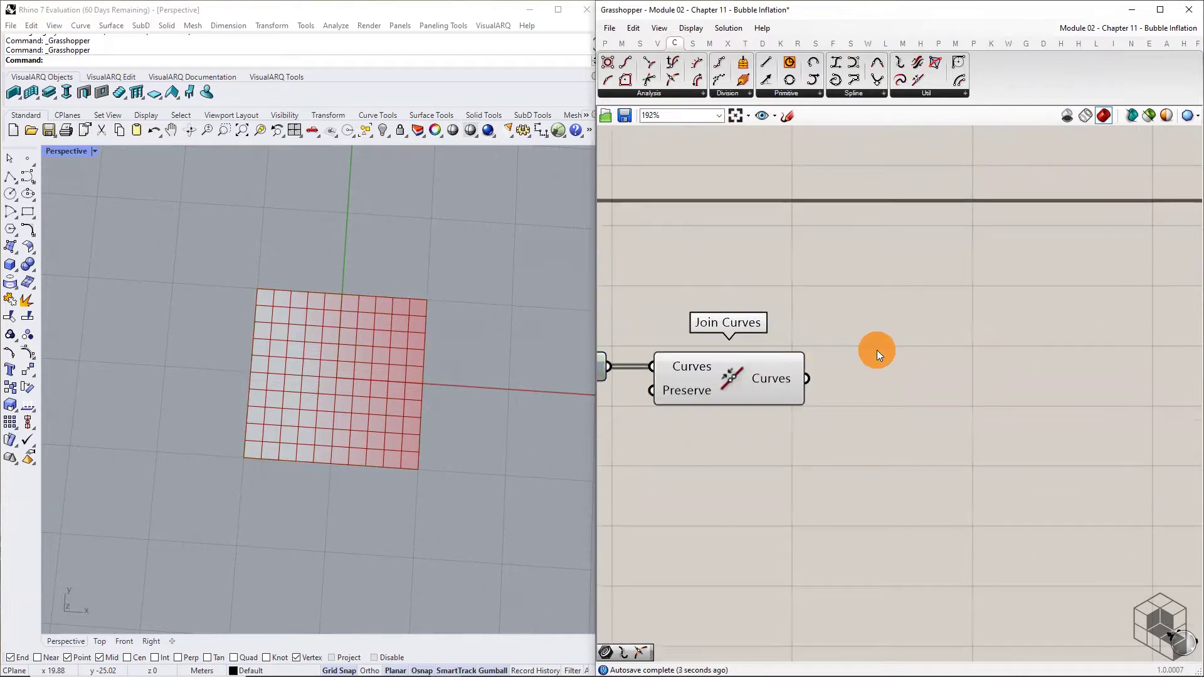
# Feed Join Curves into an Explode component and hide Join Curves' preview
pyautogui.click(928, 89)
pyautogui.click(925, 110)
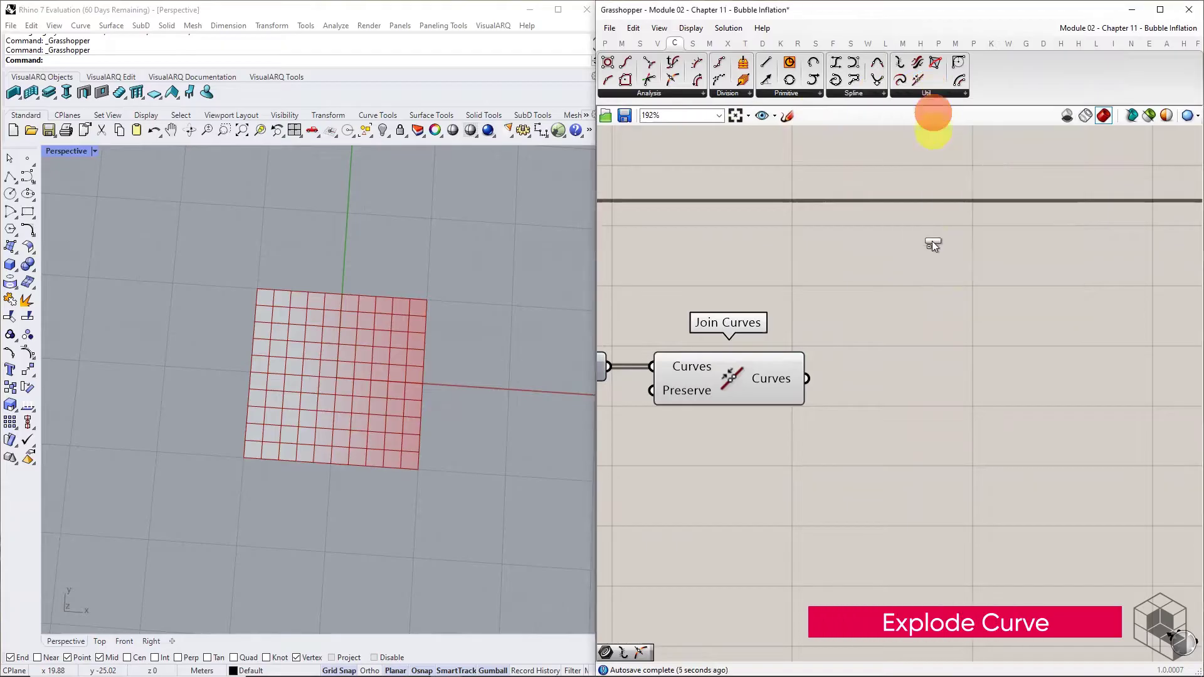
pyautogui.click(890, 394)
pyautogui.moveTo(820, 384); pyautogui.dragTo(824, 384)
pyautogui.moveTo(862, 393); pyautogui.dragTo(865, 390)
pyautogui.click(746, 385)
pyautogui.middleClick(747, 385)
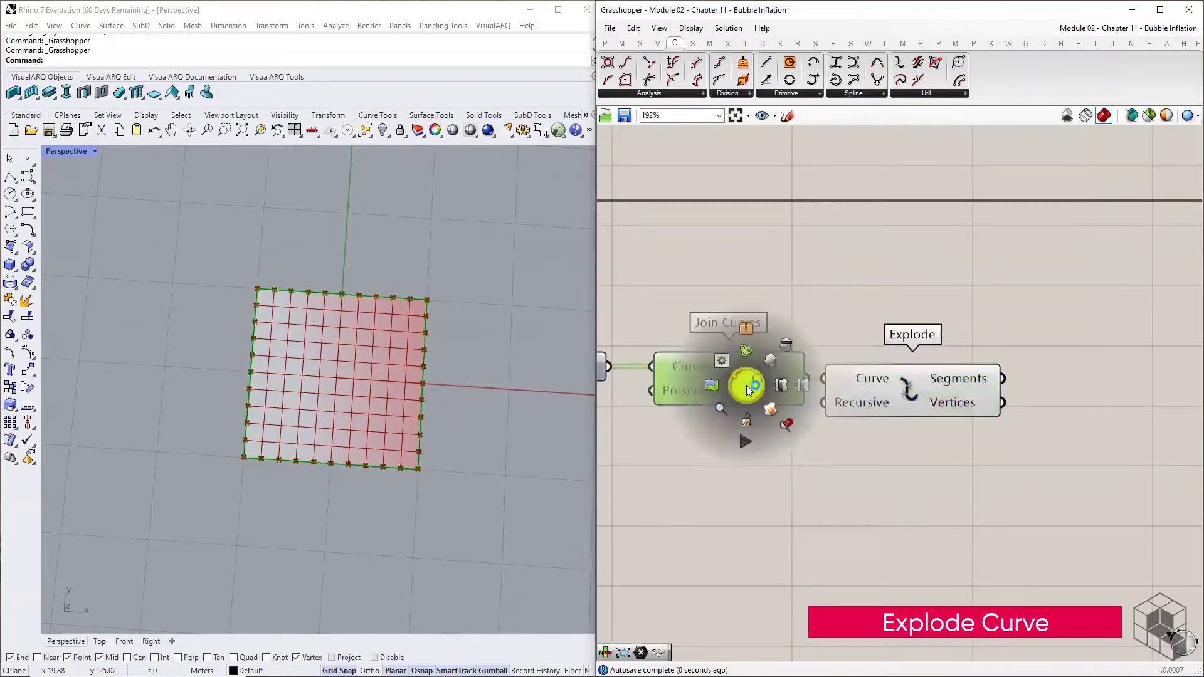
pyautogui.click(789, 347)
pyautogui.click(866, 496)
# Orbit the viewport to inspect Explode's boundary vertex points
pyautogui.click(933, 394)
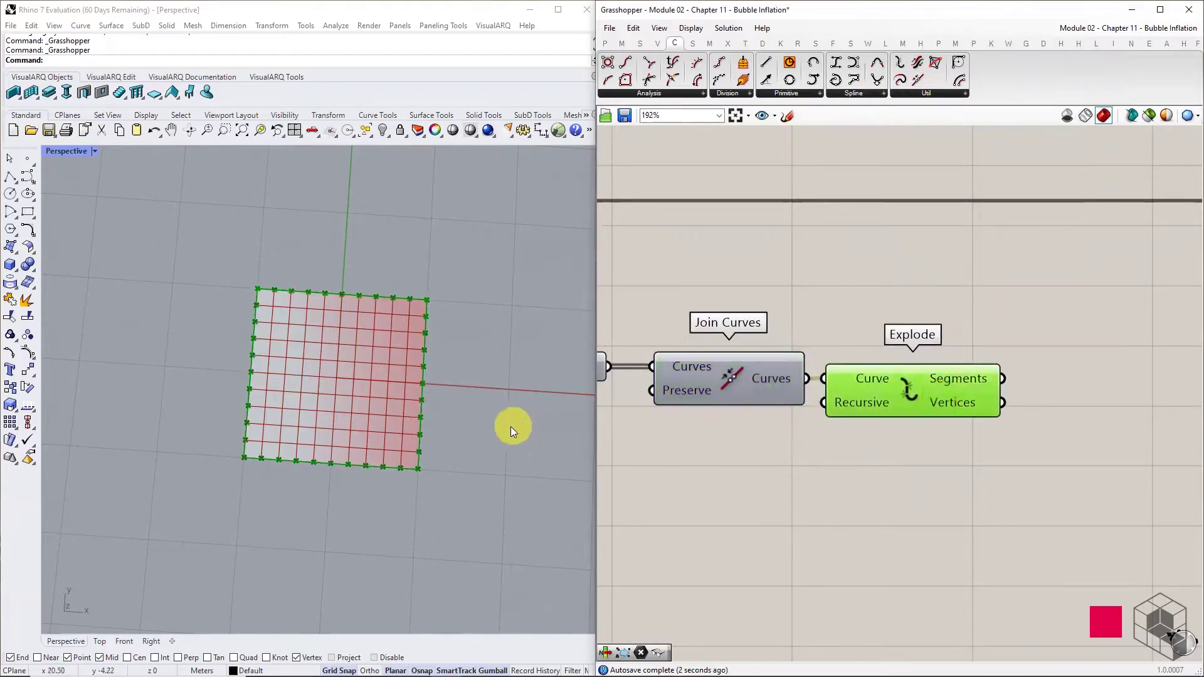
pyautogui.moveTo(511, 422); pyautogui.dragTo(395, 389, button='right')
pyautogui.scroll(3, 365, 391)
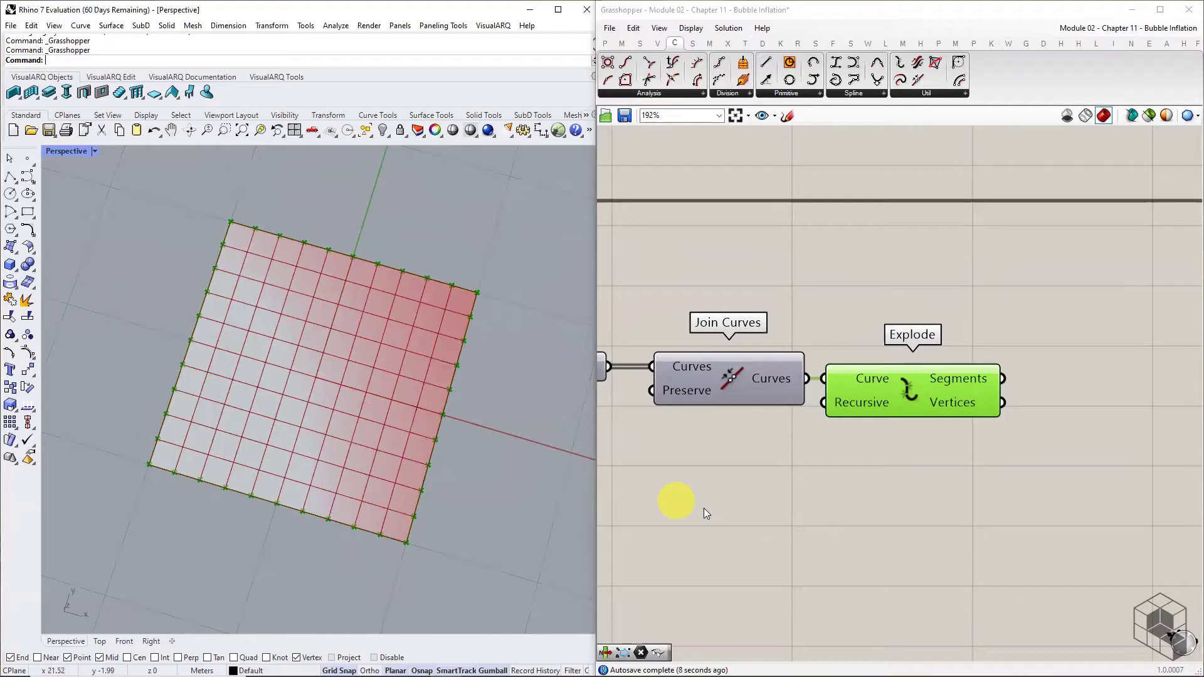
pyautogui.click(725, 512)
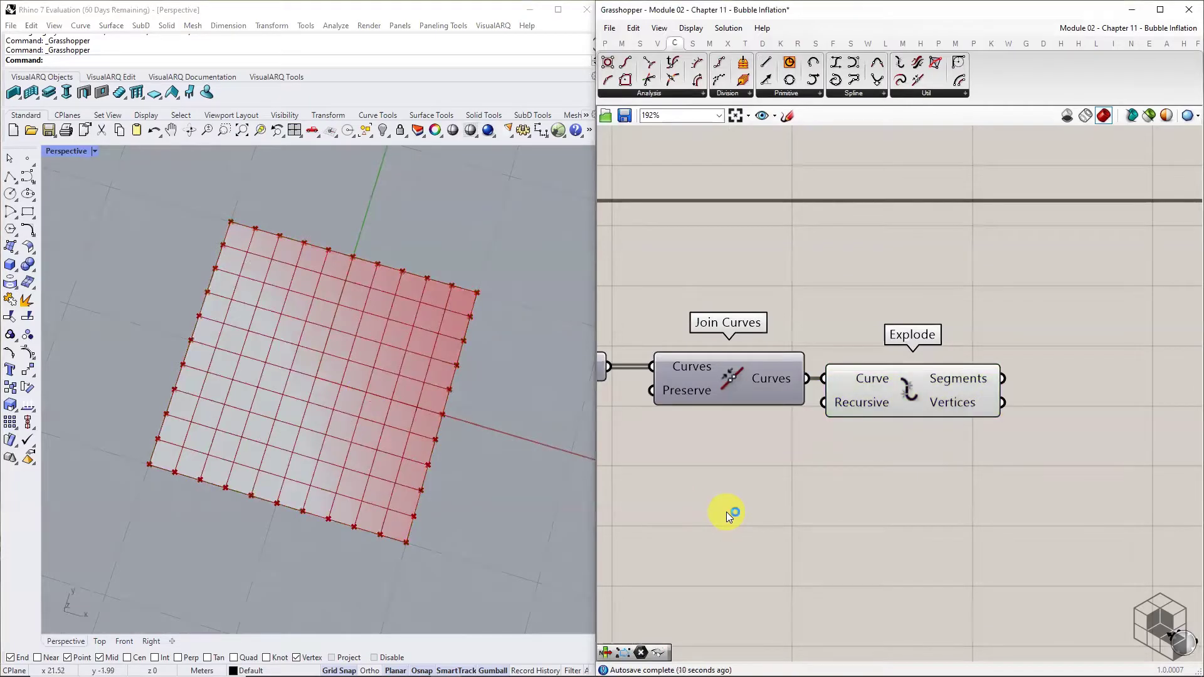
pyautogui.scroll(-2, 727, 512)
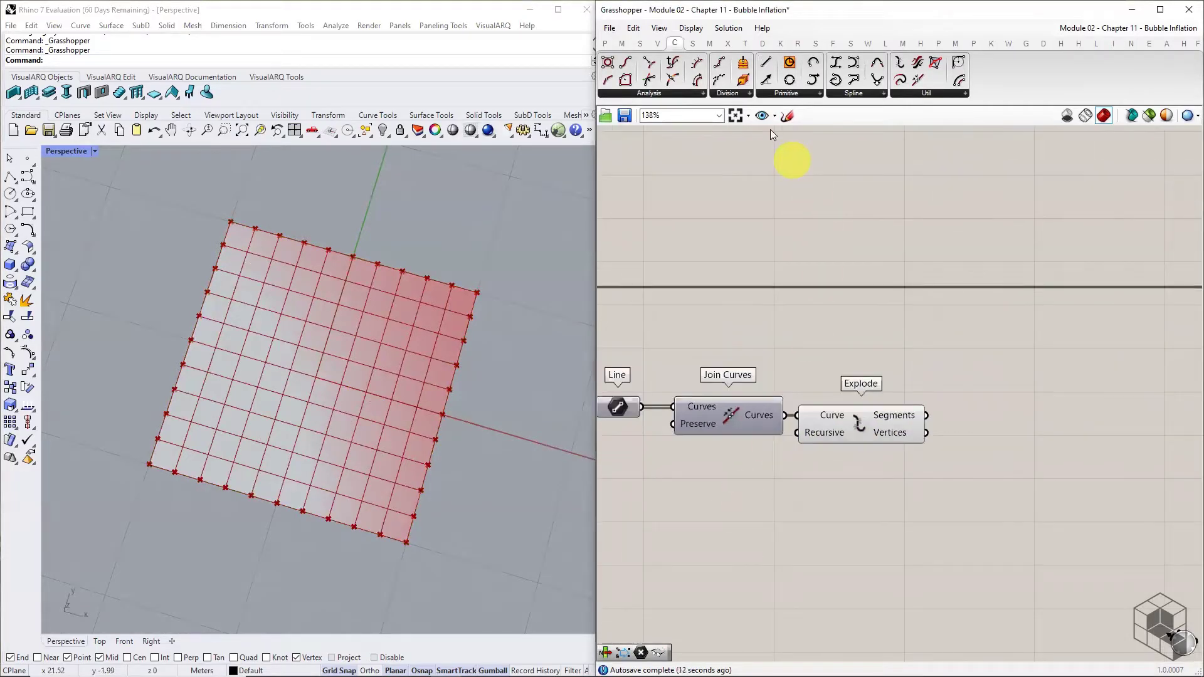
# Add a Point List component fed by Explode's Vertices output
pyautogui.click(764, 44)
pyautogui.click(930, 93)
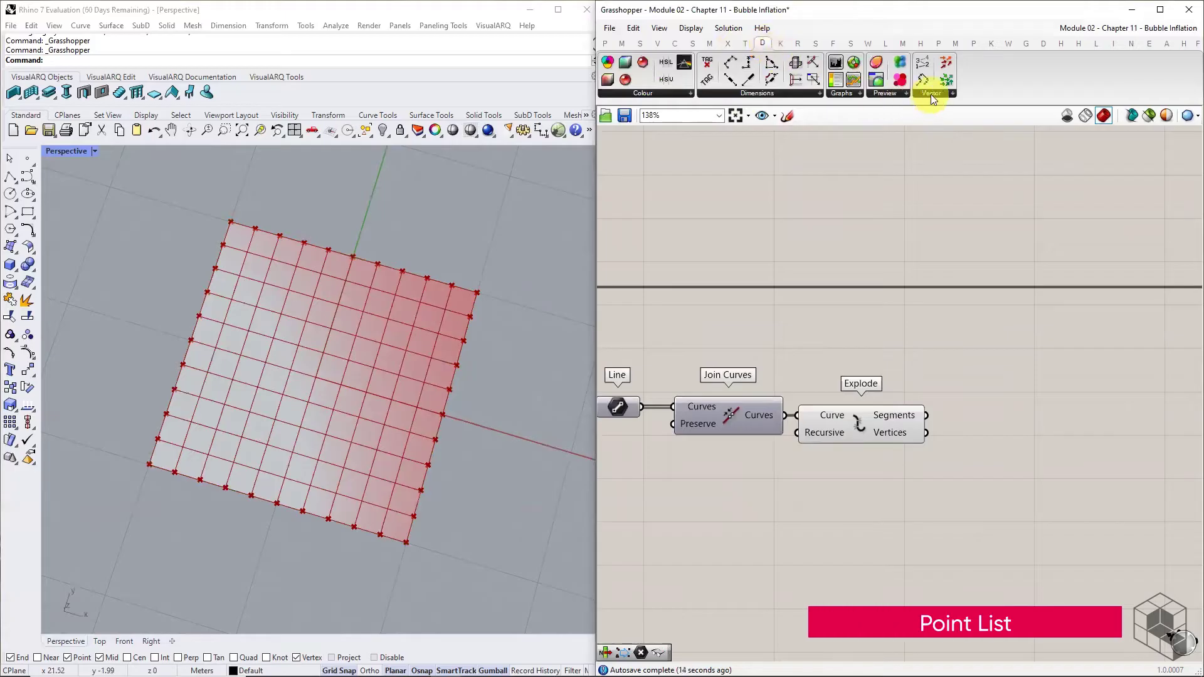
pyautogui.click(956, 116)
pyautogui.click(1013, 454)
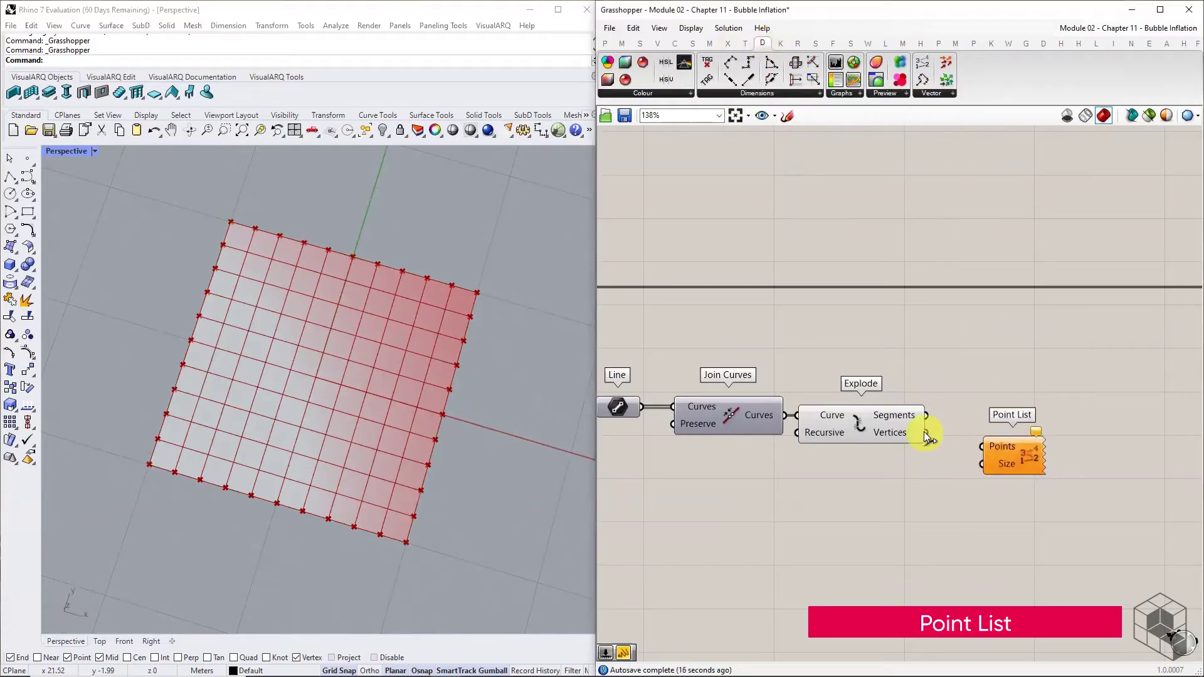
pyautogui.moveTo(927, 433); pyautogui.dragTo(971, 441)
# Wire a Number Slider into Point List's Size and shift the six-component chain lower
pyautogui.click(605, 42)
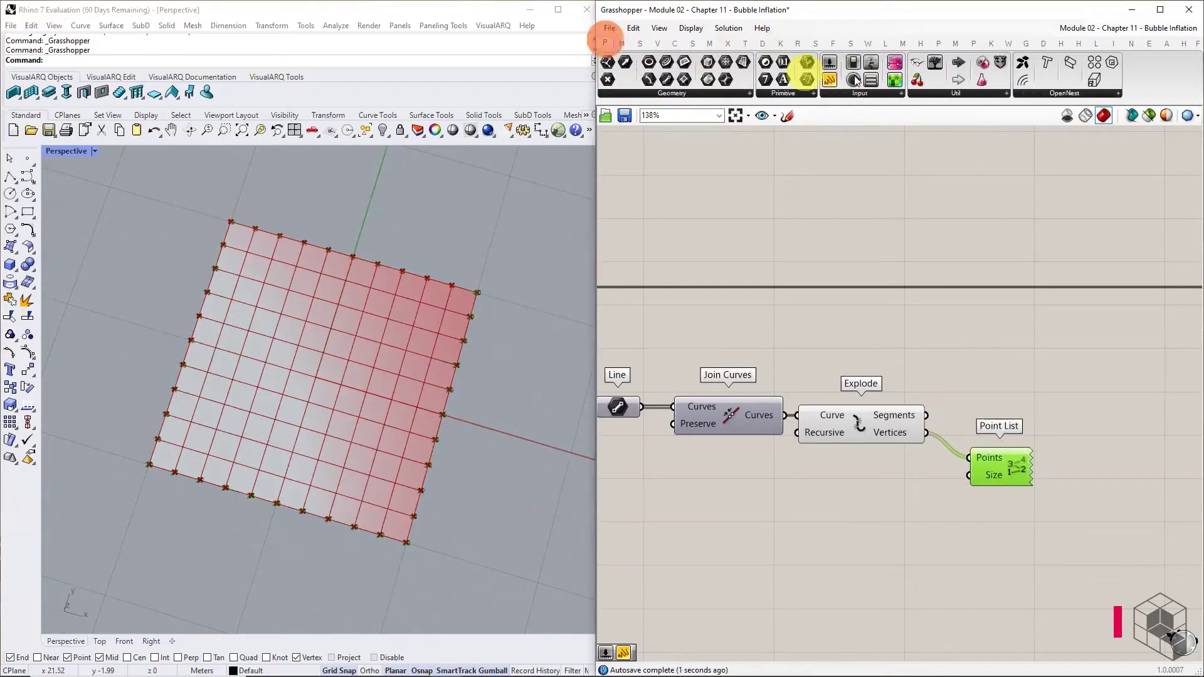
pyautogui.click(843, 492)
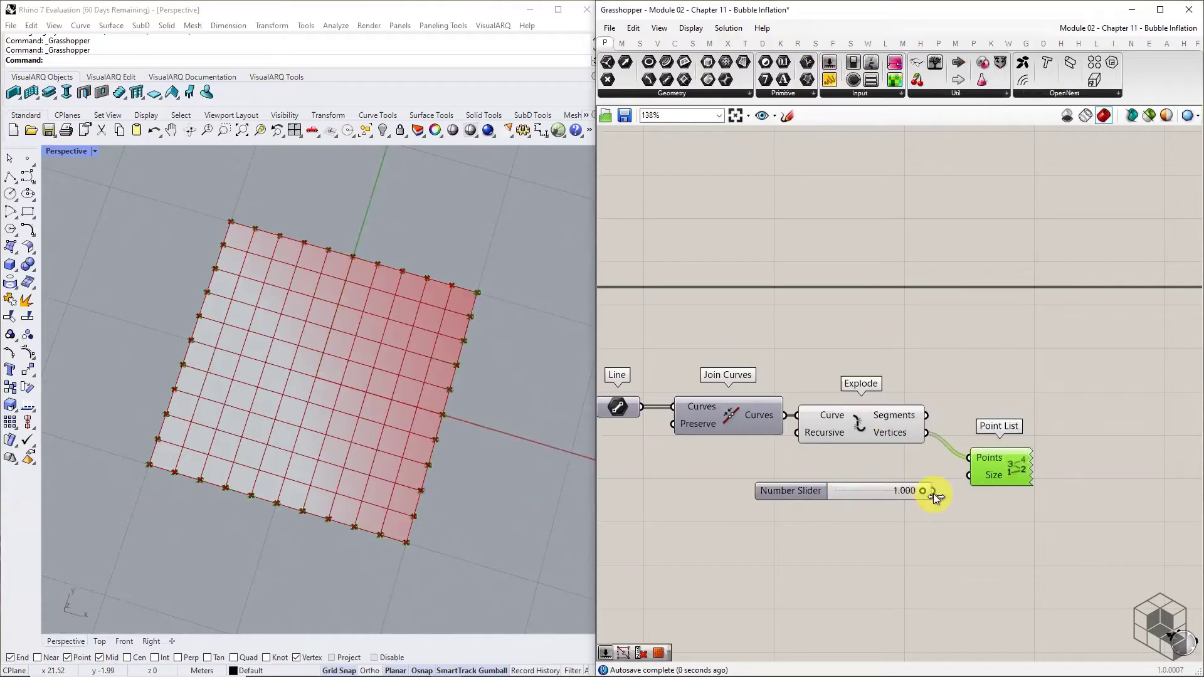
pyautogui.moveTo(944, 489); pyautogui.dragTo(969, 475)
pyautogui.scroll(-5, 986, 402)
pyautogui.moveTo(1026, 375); pyautogui.dragTo(743, 476)
pyautogui.moveTo(756, 420); pyautogui.dragTo(759, 495)
pyautogui.click(927, 615)
# Turn off preview for the Number Slider and Point List, then move them down-right
pyautogui.scroll(3, 260, 392)
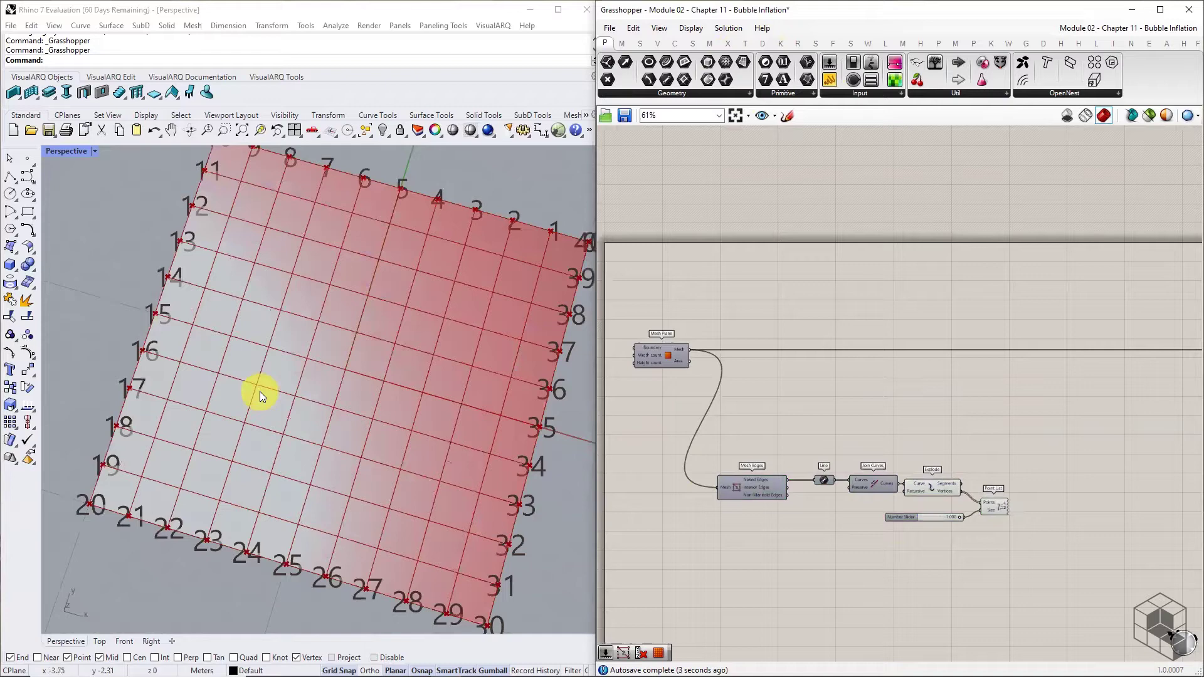
pyautogui.scroll(-1, 301, 391)
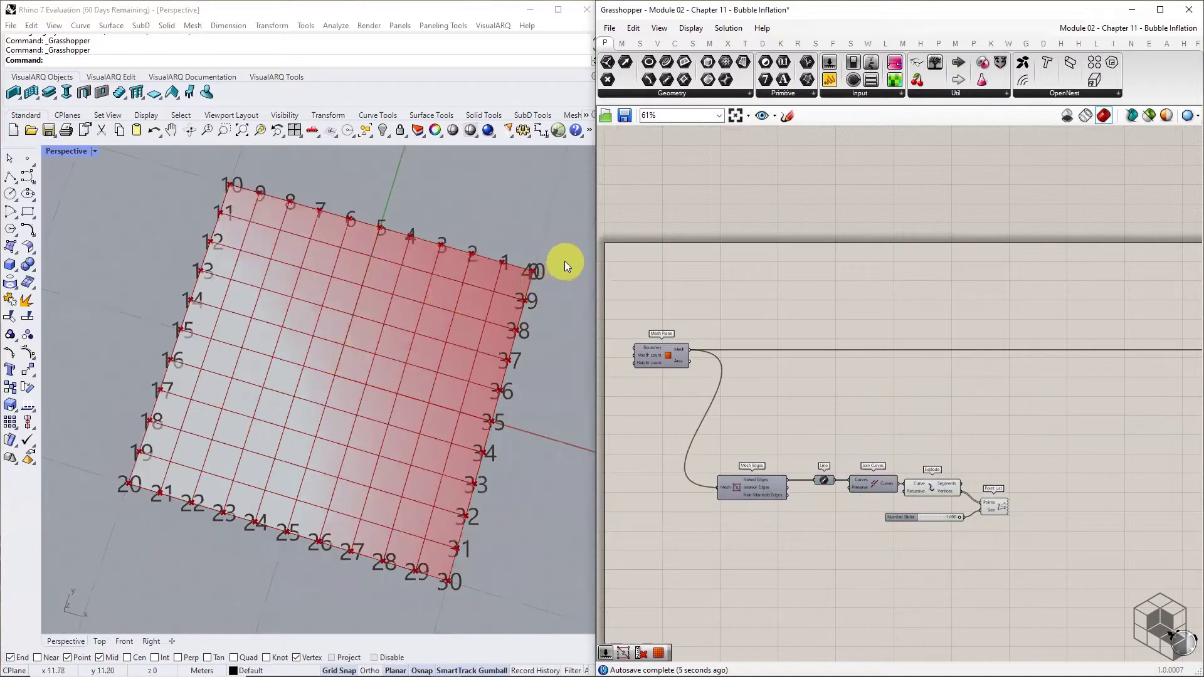
pyautogui.scroll(5, 564, 261)
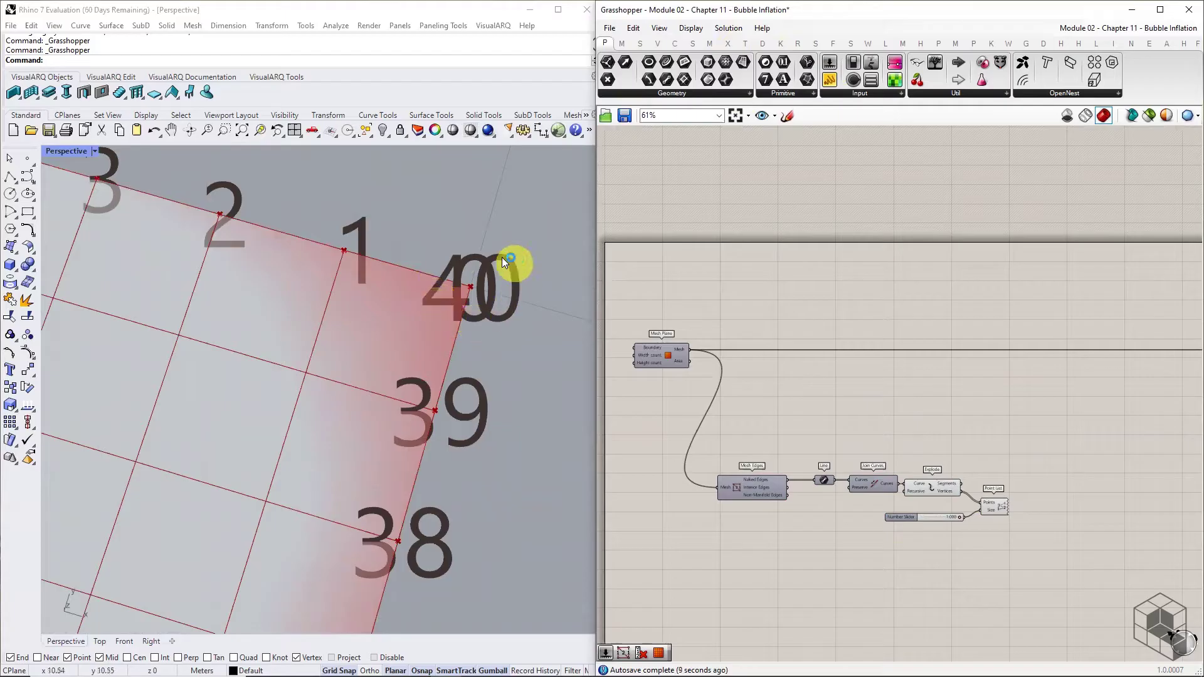
pyautogui.scroll(2, 978, 527)
pyautogui.moveTo(1024, 505); pyautogui.dragTo(837, 557)
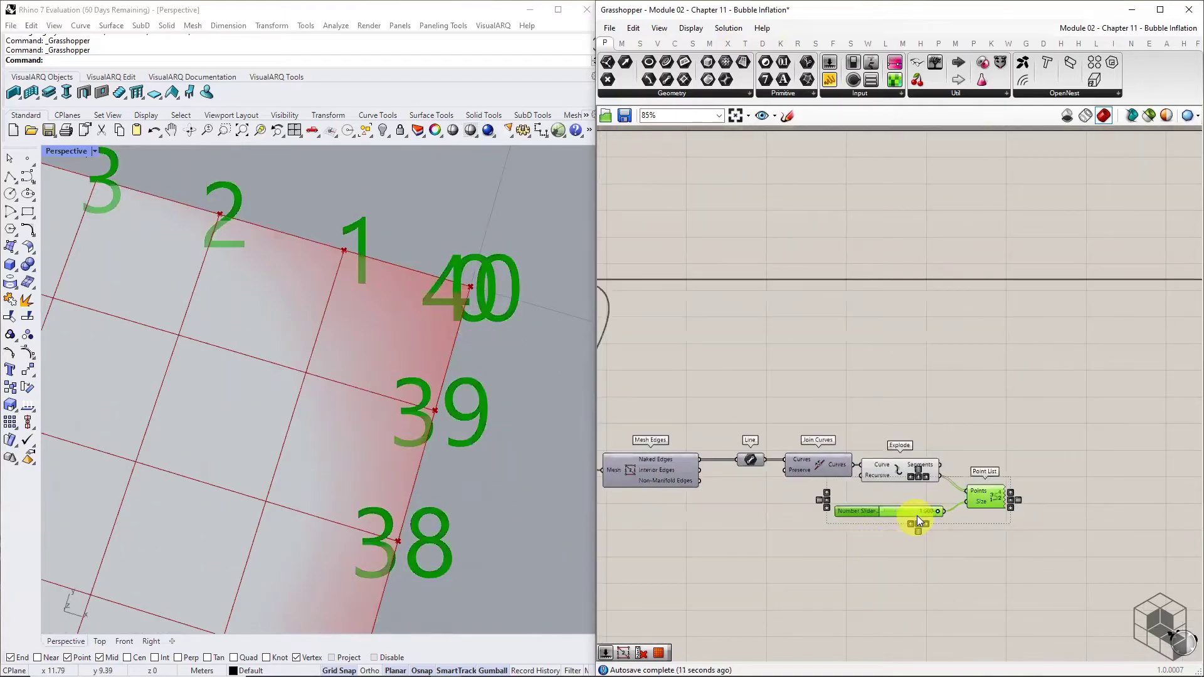
pyautogui.middleClick(976, 503)
pyautogui.click(1014, 460)
pyautogui.moveTo(981, 496); pyautogui.dragTo(990, 510)
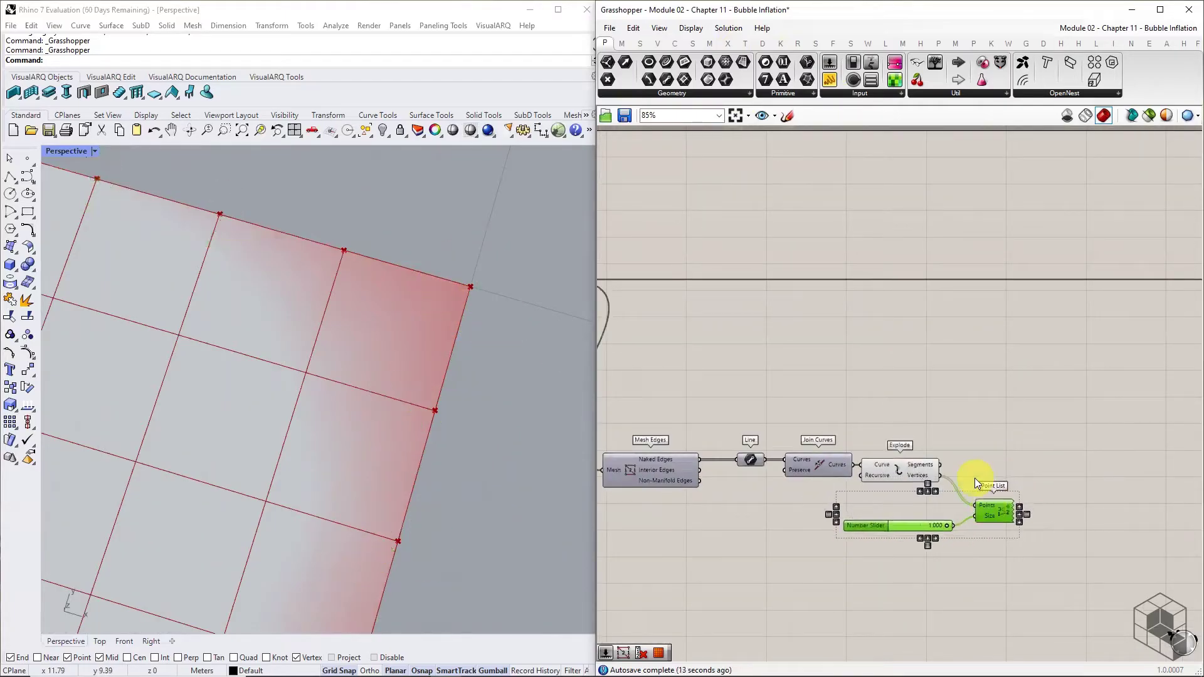
# Add a Cull Index component taking Explode's Vertices as its List
pyautogui.click(691, 42)
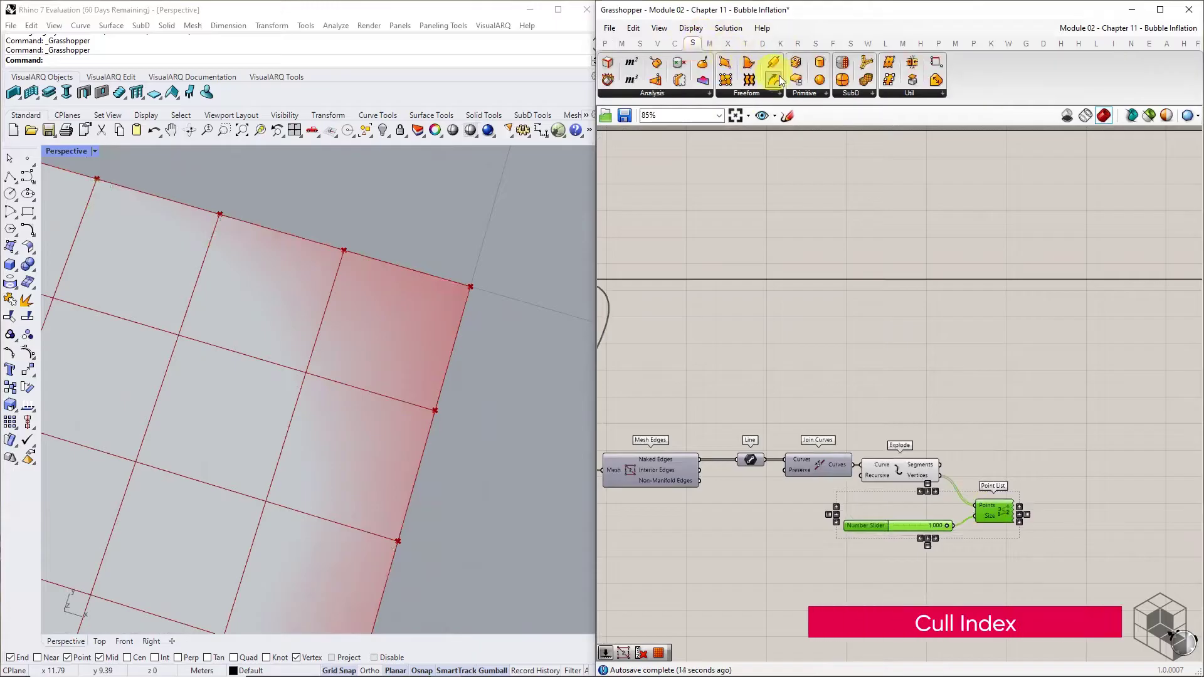
pyautogui.click(640, 43)
pyautogui.click(815, 93)
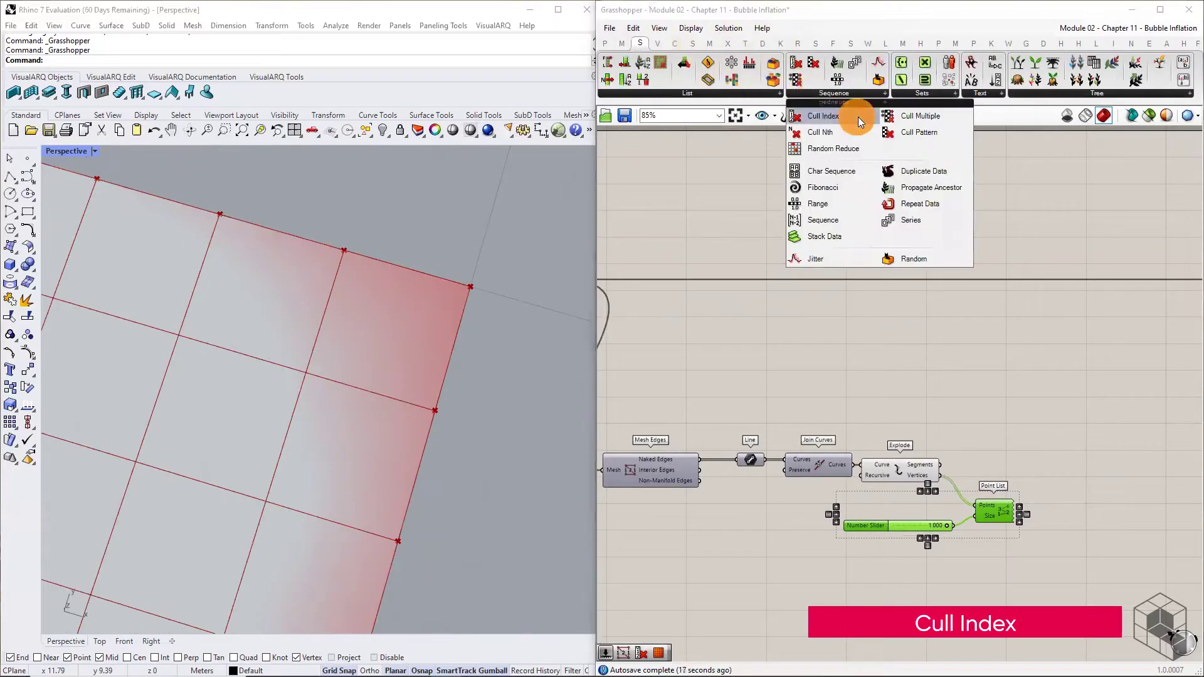
pyautogui.moveTo(858, 117); pyautogui.dragTo(1068, 481)
pyautogui.moveTo(940, 475); pyautogui.dragTo(872, 564)
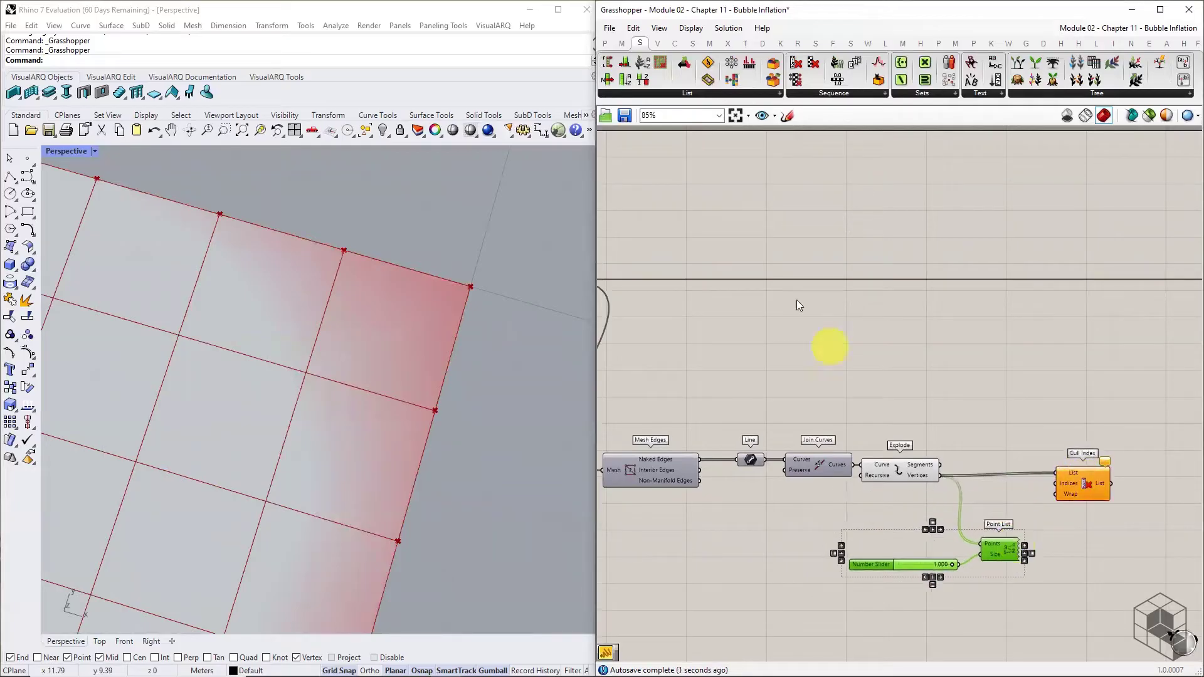
# Add a Panel containing 0 and wire it into Cull Index's Indices
pyautogui.click(605, 42)
pyautogui.moveTo(828, 80); pyautogui.dragTo(1107, 471)
pyautogui.scroll(2, 1000, 514)
pyautogui.doubleClick(1006, 509)
pyautogui.write('0')
pyautogui.click(1078, 516)
pyautogui.moveTo(1137, 474); pyautogui.dragTo(1125, 479)
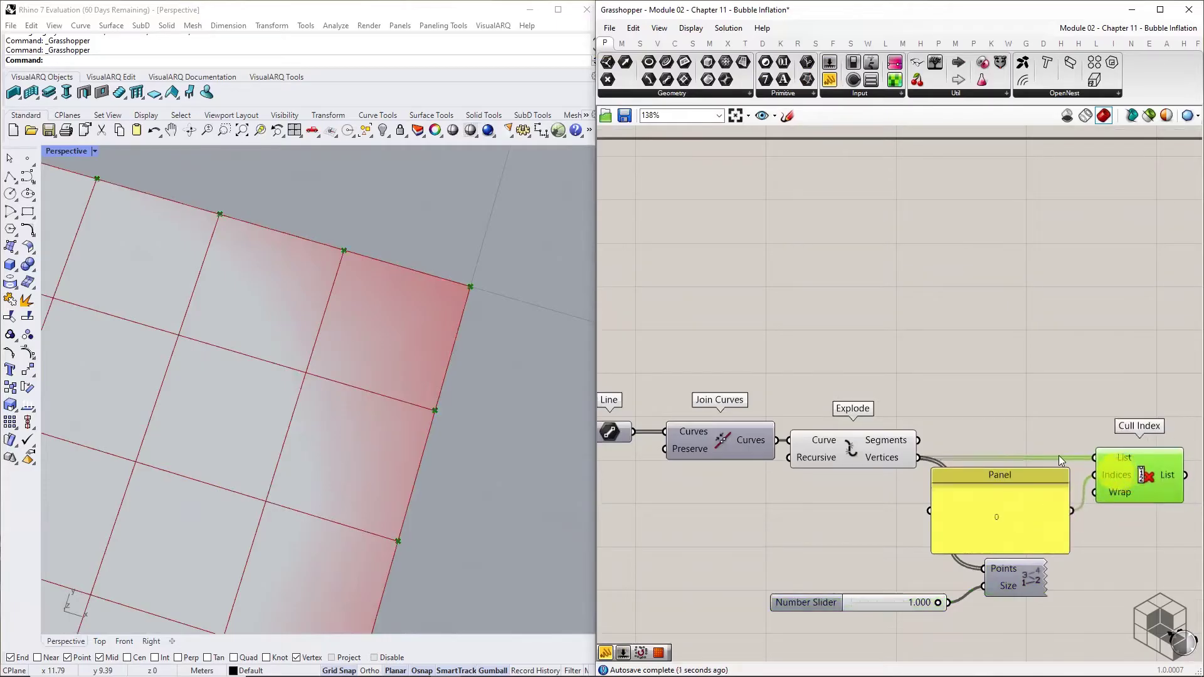
# Nudge Cull Index slightly left and shrink the 0 Panel to a smaller size
pyautogui.moveTo(1001, 448); pyautogui.dragTo(888, 404, button='right')
pyautogui.scroll(-3, 888, 409)
pyautogui.scroll(-5, 384, 349)
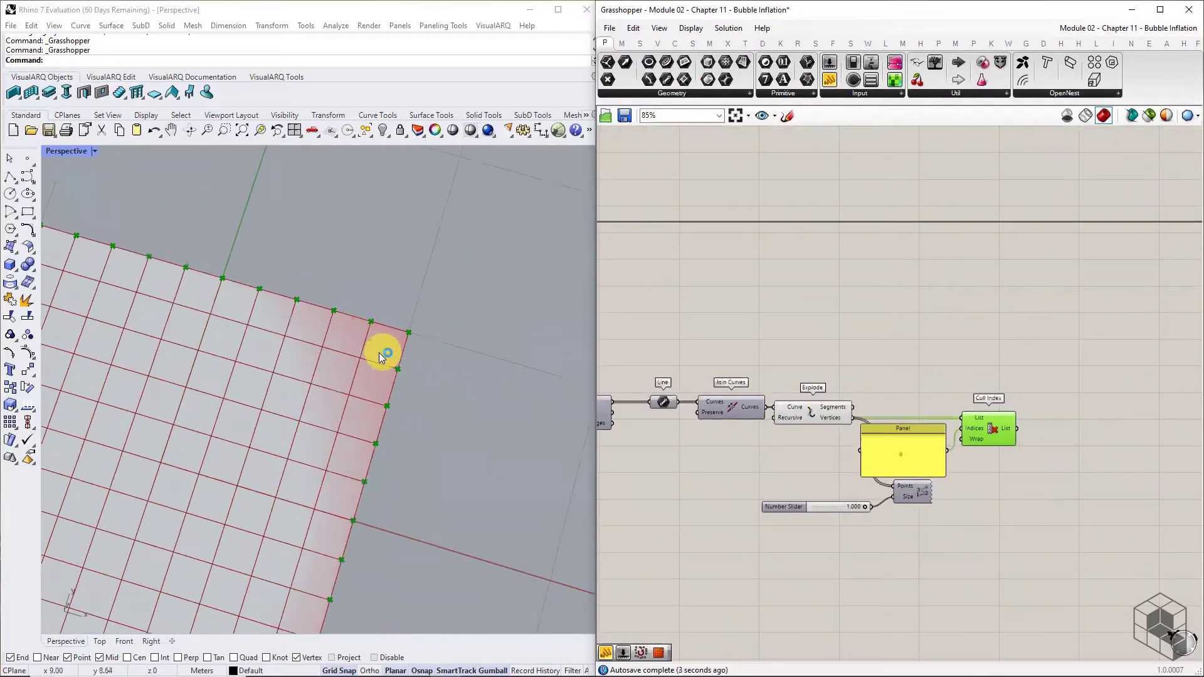
pyautogui.scroll(2, 384, 370)
pyautogui.scroll(2, 384, 370)
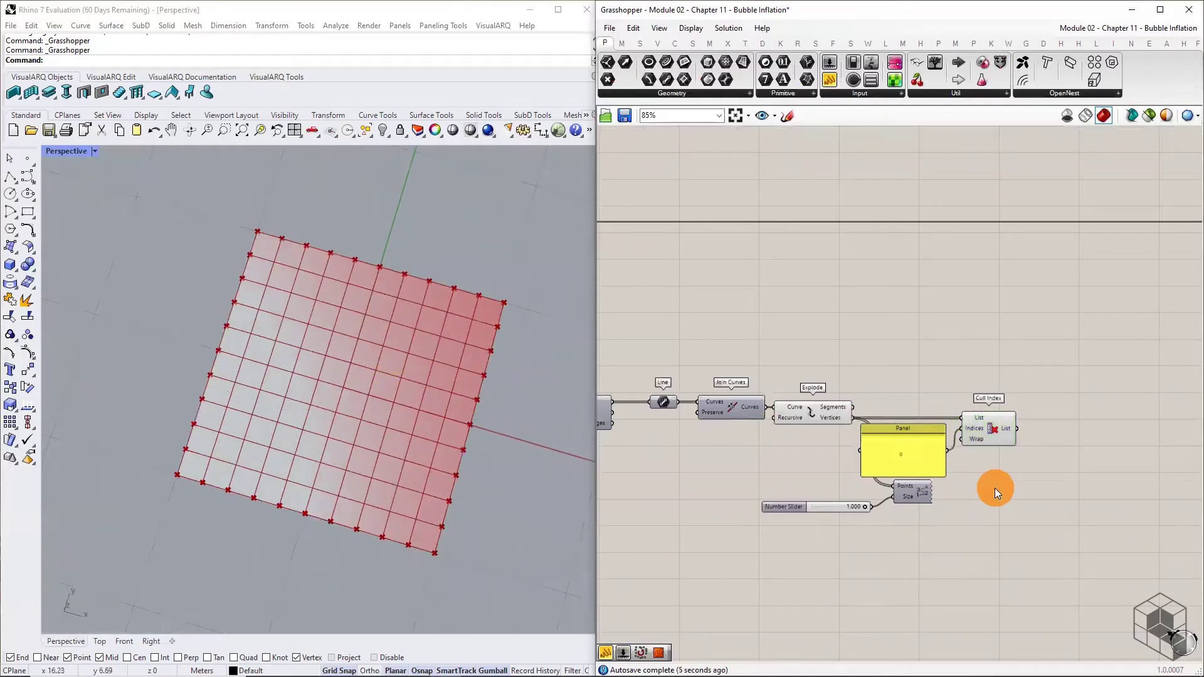
pyautogui.scroll(1, 969, 470)
pyautogui.moveTo(937, 474); pyautogui.dragTo(912, 447)
pyautogui.click(977, 469)
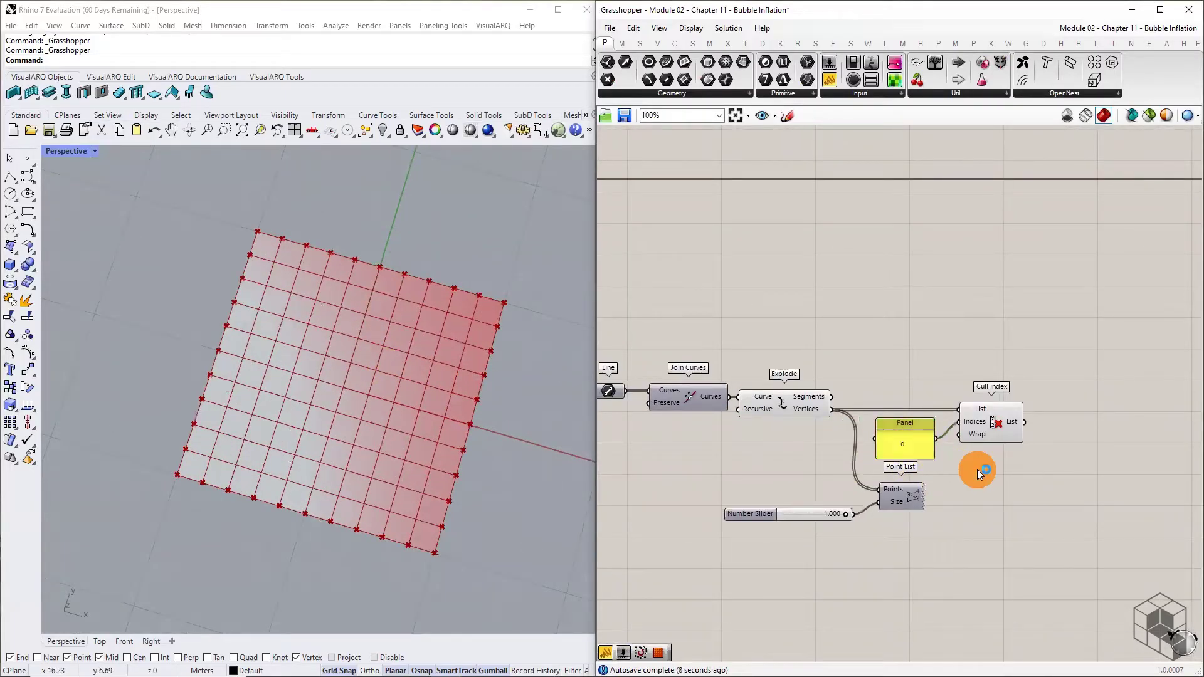
# Place an unwired Sort Along Curve component just right of Cull Index
pyautogui.click(658, 42)
pyautogui.click(798, 91)
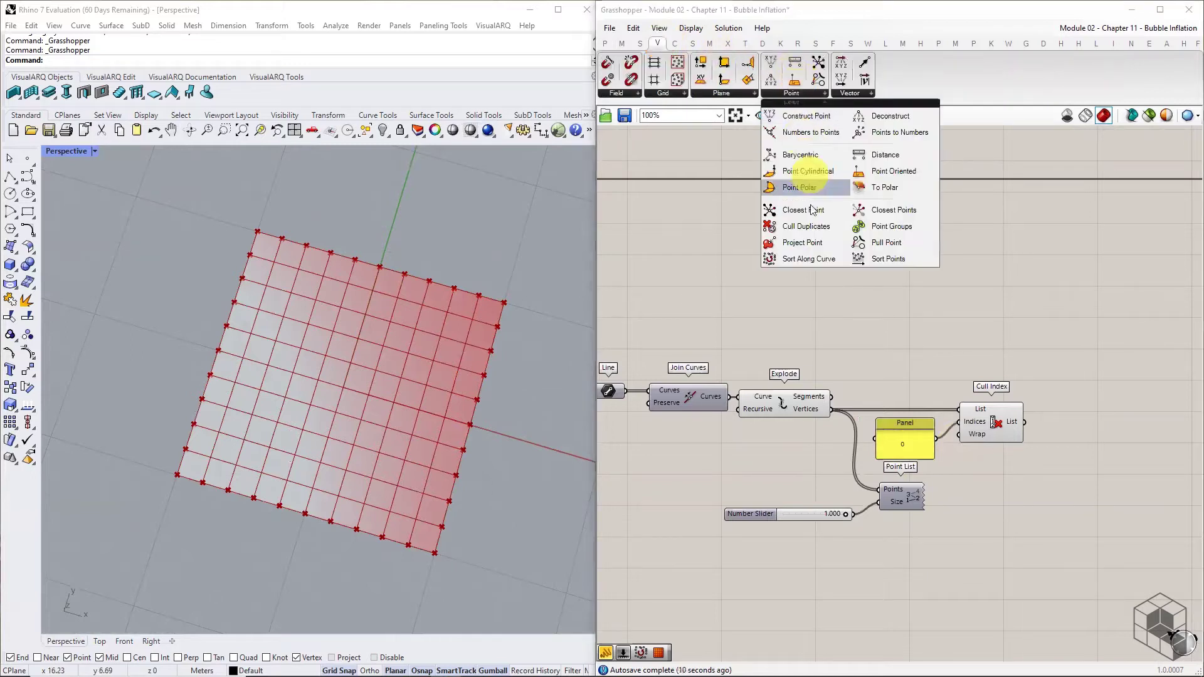
pyautogui.click(811, 264)
pyautogui.click(1125, 380)
pyautogui.moveTo(1114, 389); pyautogui.dragTo(988, 390, button='right')
pyautogui.moveTo(997, 380); pyautogui.dragTo(985, 379)
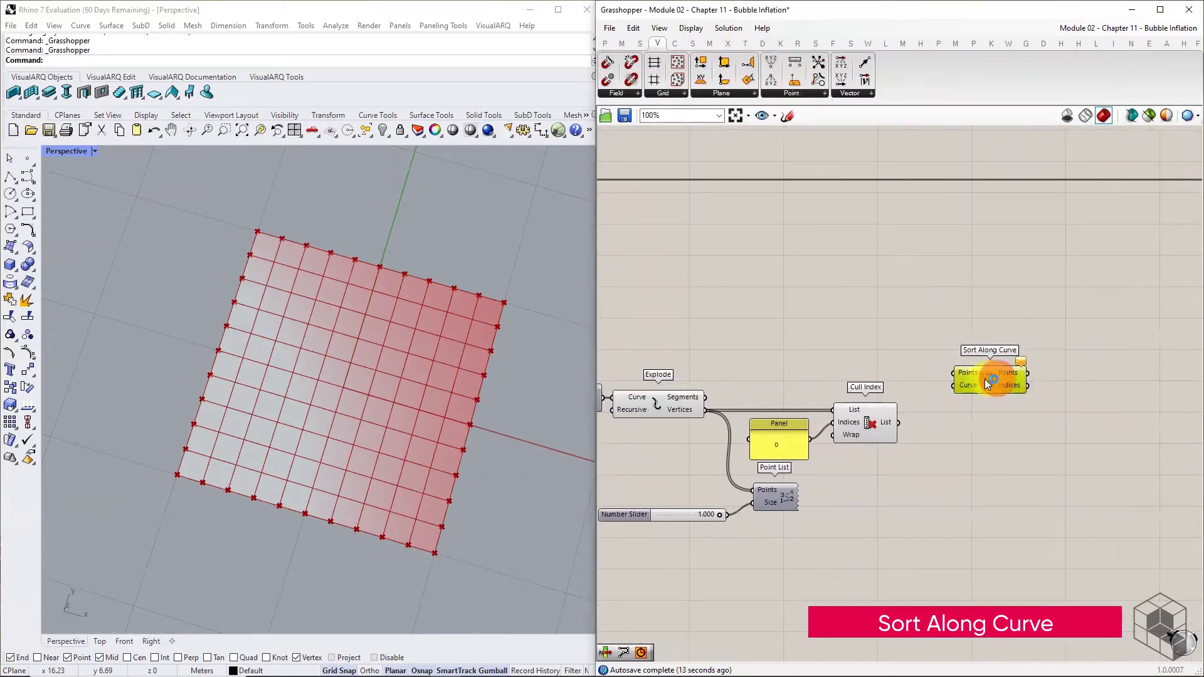
pyautogui.click(977, 420)
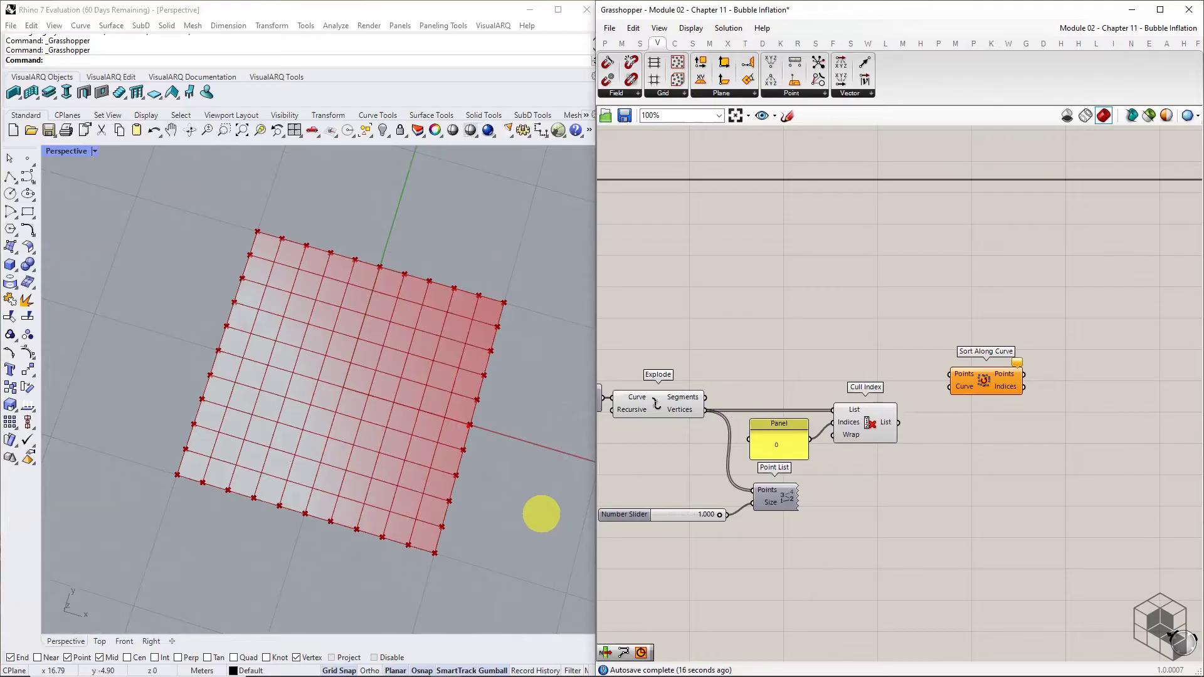
# Add a Circle component above Cull Index
pyautogui.click(675, 43)
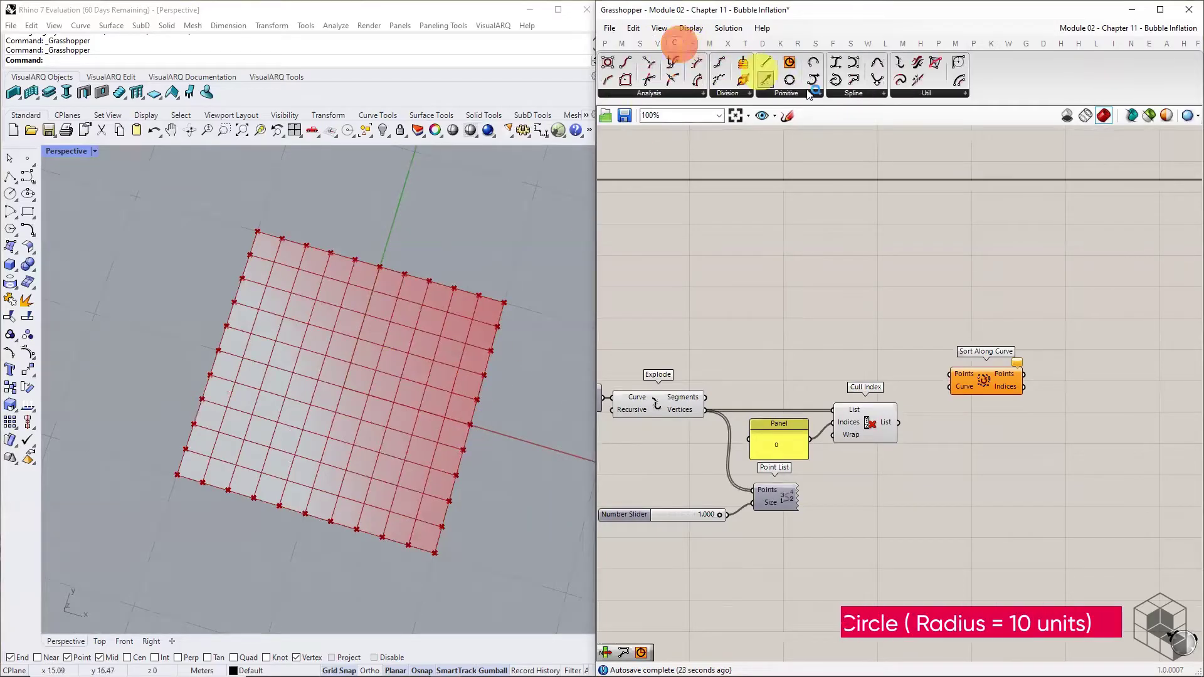
pyautogui.click(786, 93)
pyautogui.click(795, 188)
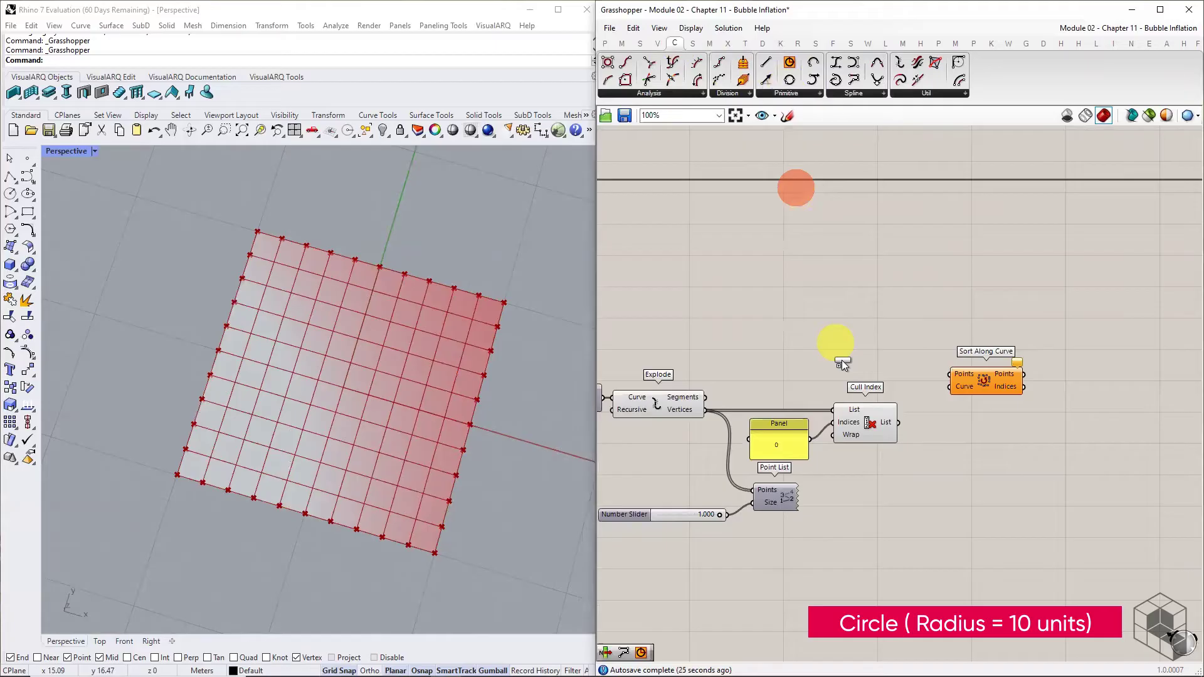
pyautogui.scroll(2, 842, 364)
pyautogui.click(810, 303)
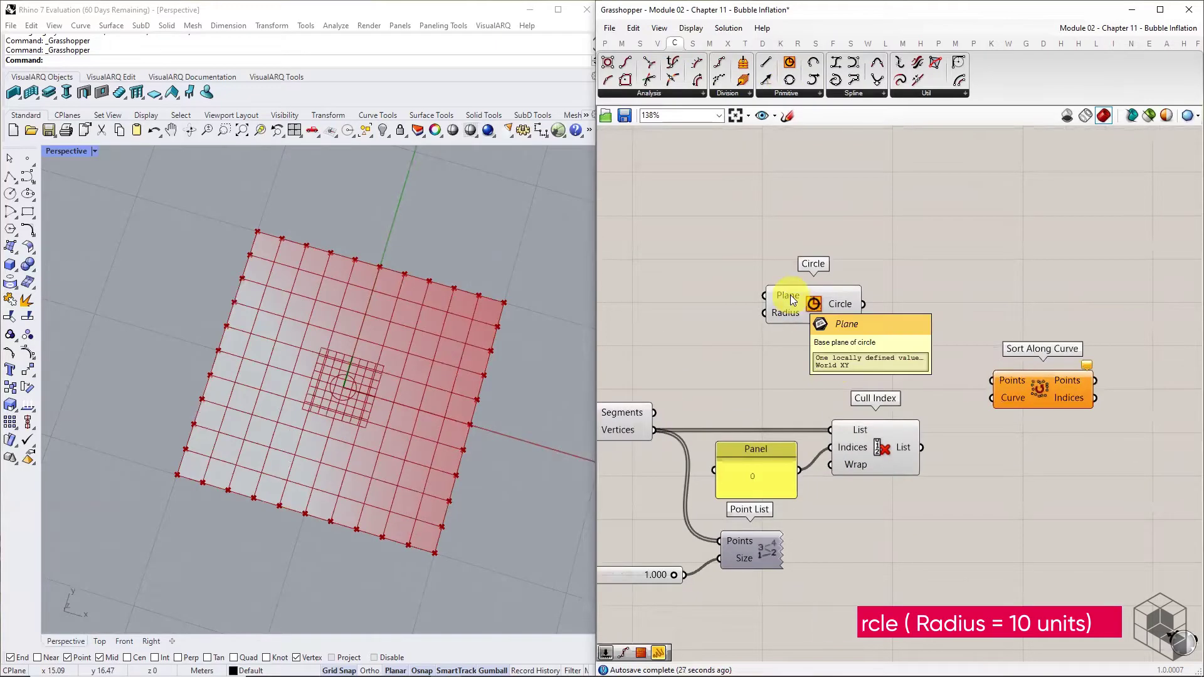
pyautogui.moveTo(791, 299); pyautogui.dragTo(850, 339, button='right')
# Set the panel to 10 and wire it into the Circle's Radius
pyautogui.click(815, 510)
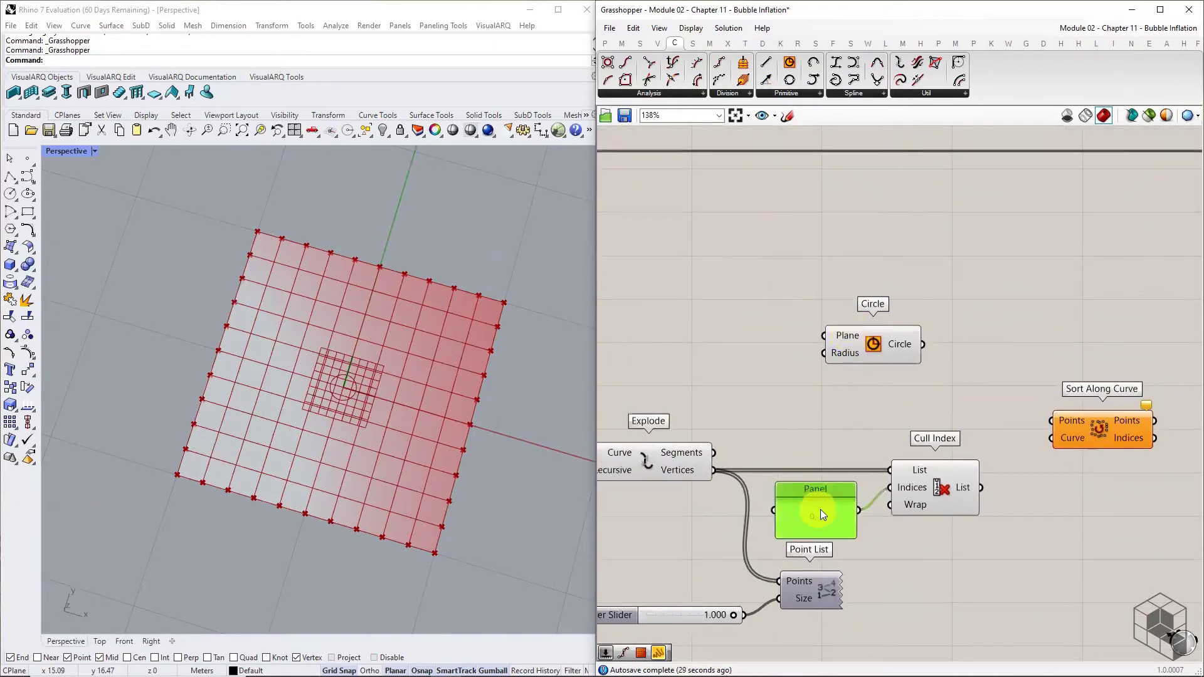
pyautogui.doubleClick(820, 509)
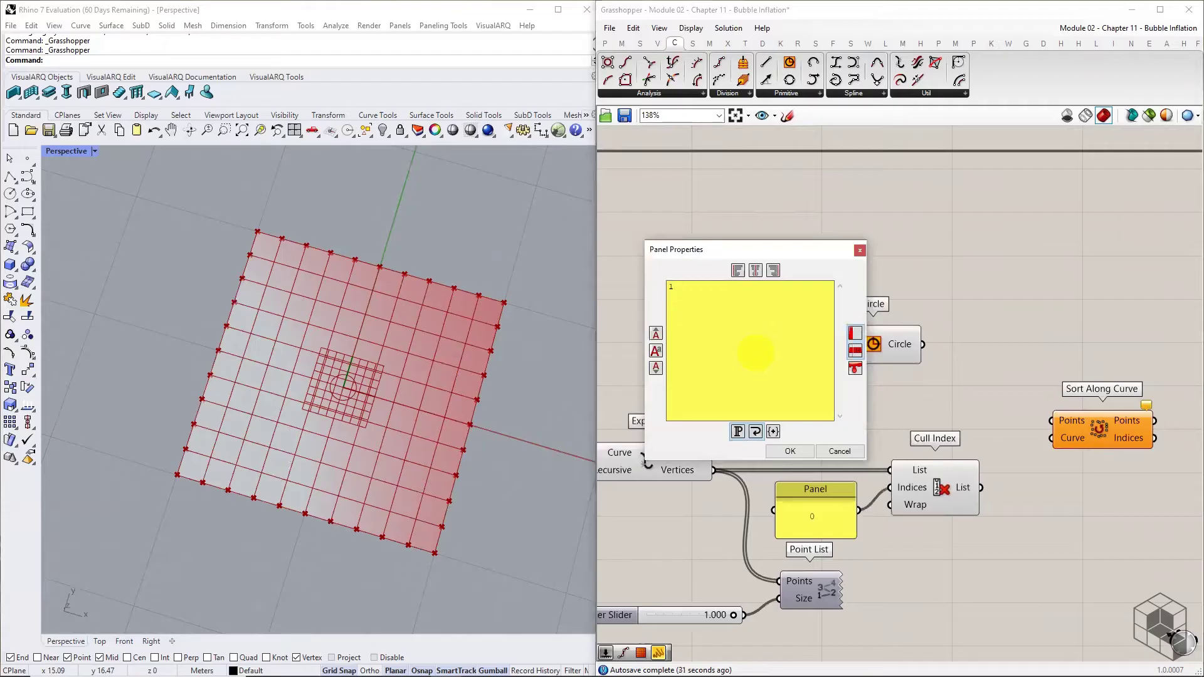
pyautogui.click(806, 452)
pyautogui.moveTo(827, 361); pyautogui.dragTo(825, 354)
pyautogui.moveTo(765, 355); pyautogui.dragTo(767, 360)
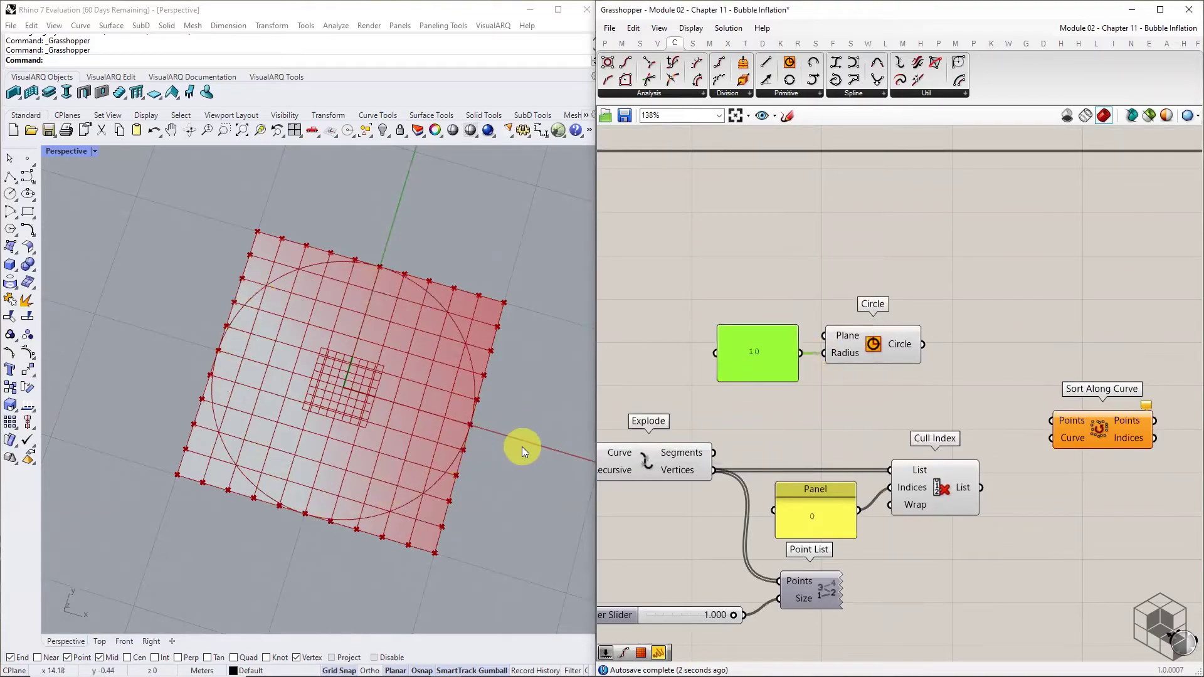
# Move the Circle and radius panel down, then feed the culled points into Sort Along Curve
pyautogui.moveTo(891, 346); pyautogui.dragTo(922, 345)
pyautogui.moveTo(924, 304); pyautogui.dragTo(774, 379)
pyautogui.moveTo(867, 357); pyautogui.dragTo(896, 401)
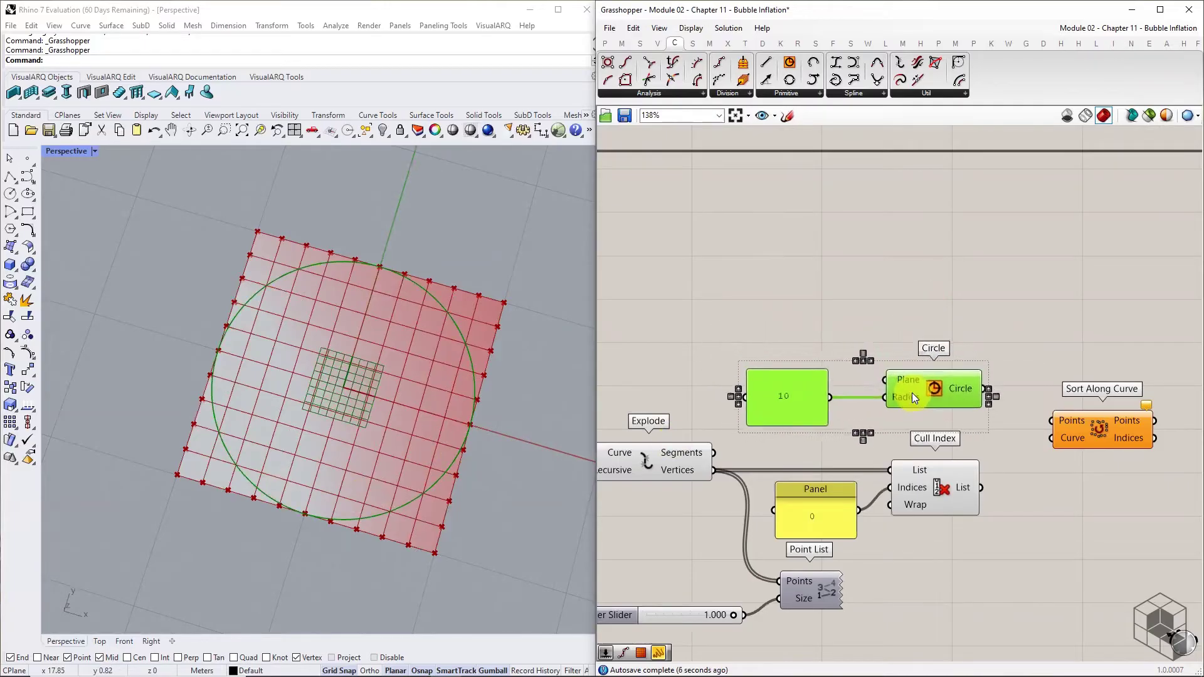
pyautogui.click(993, 475)
pyautogui.moveTo(982, 487); pyautogui.dragTo(1053, 438)
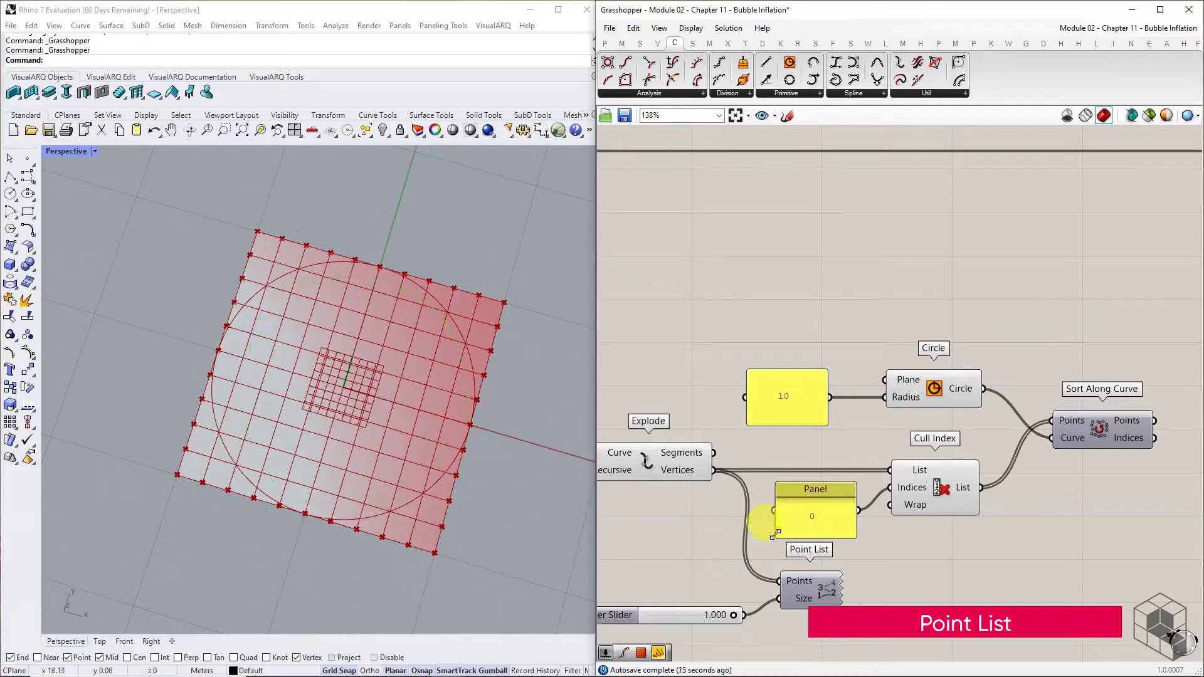
# Duplicate the Point List and slider and feed them the sorted points to check order
pyautogui.moveTo(852, 563); pyautogui.dragTo(706, 627)
pyautogui.hotkey('ctrl', 'c')
pyautogui.hotkey('ctrl', 'v')
pyautogui.moveTo(829, 600); pyautogui.dragTo(1138, 574)
pyautogui.moveTo(1145, 572); pyautogui.dragTo(889, 534, button='right')
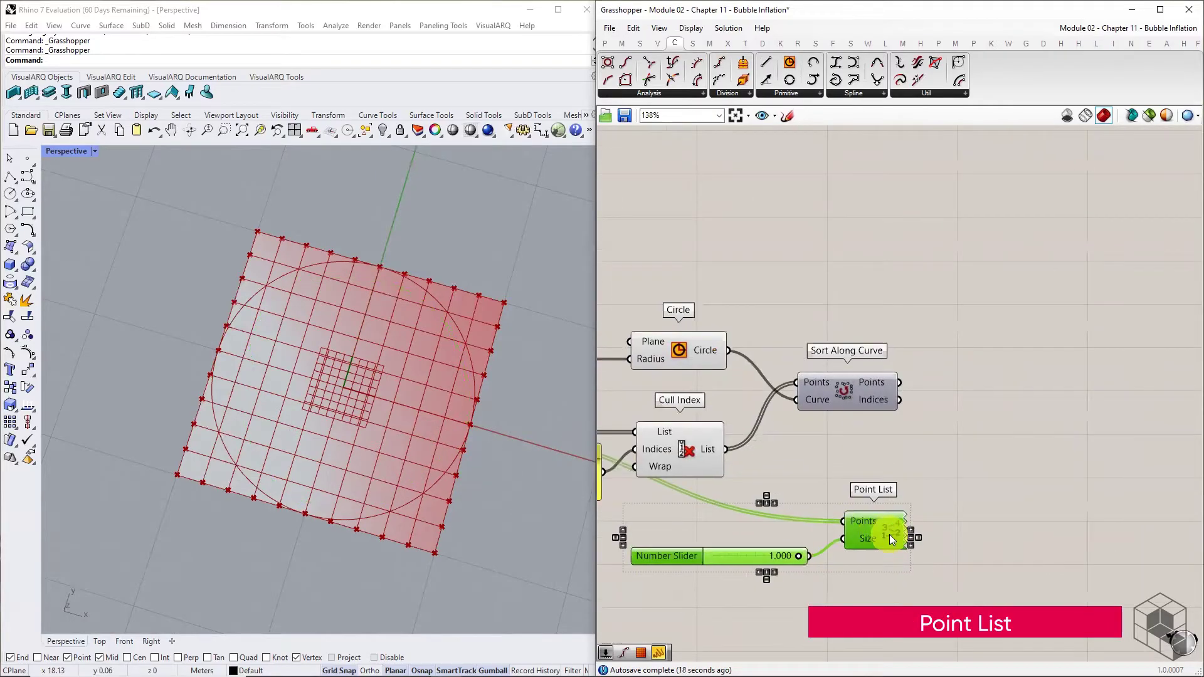
pyautogui.moveTo(889, 535); pyautogui.dragTo(987, 495)
pyautogui.moveTo(902, 384); pyautogui.dragTo(942, 482)
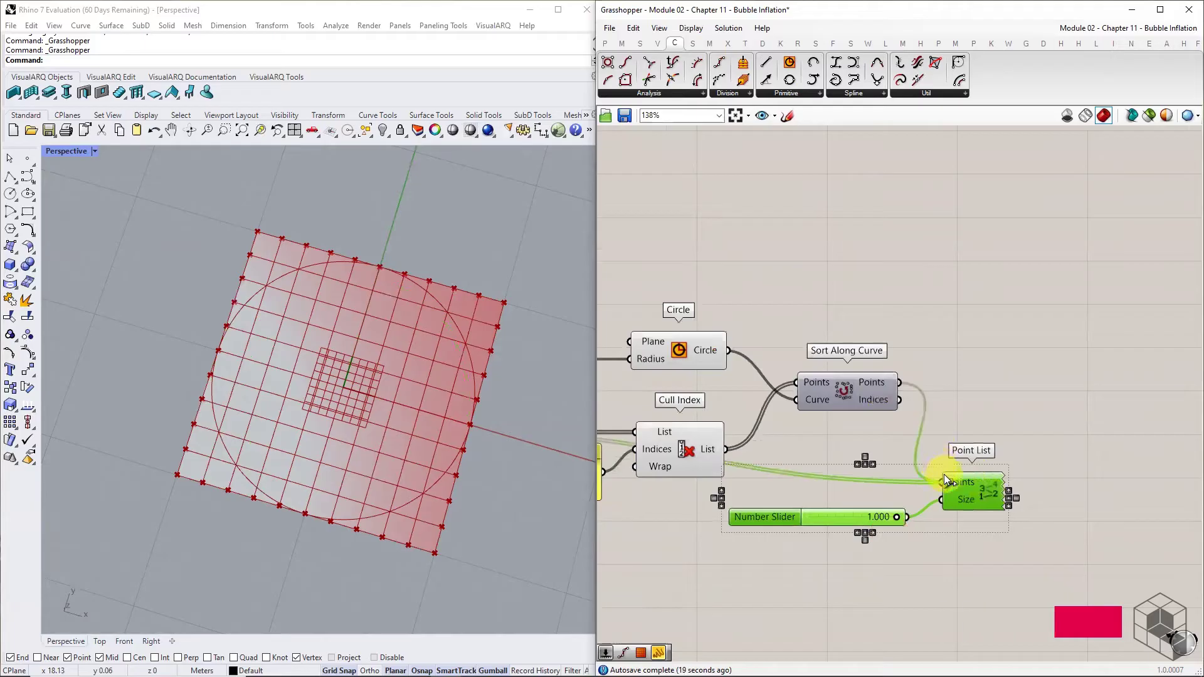
pyautogui.click(984, 548)
# Delete the temporary Point List copy and its slider
pyautogui.middleClick(972, 496)
pyautogui.click(992, 469)
pyautogui.click(899, 556)
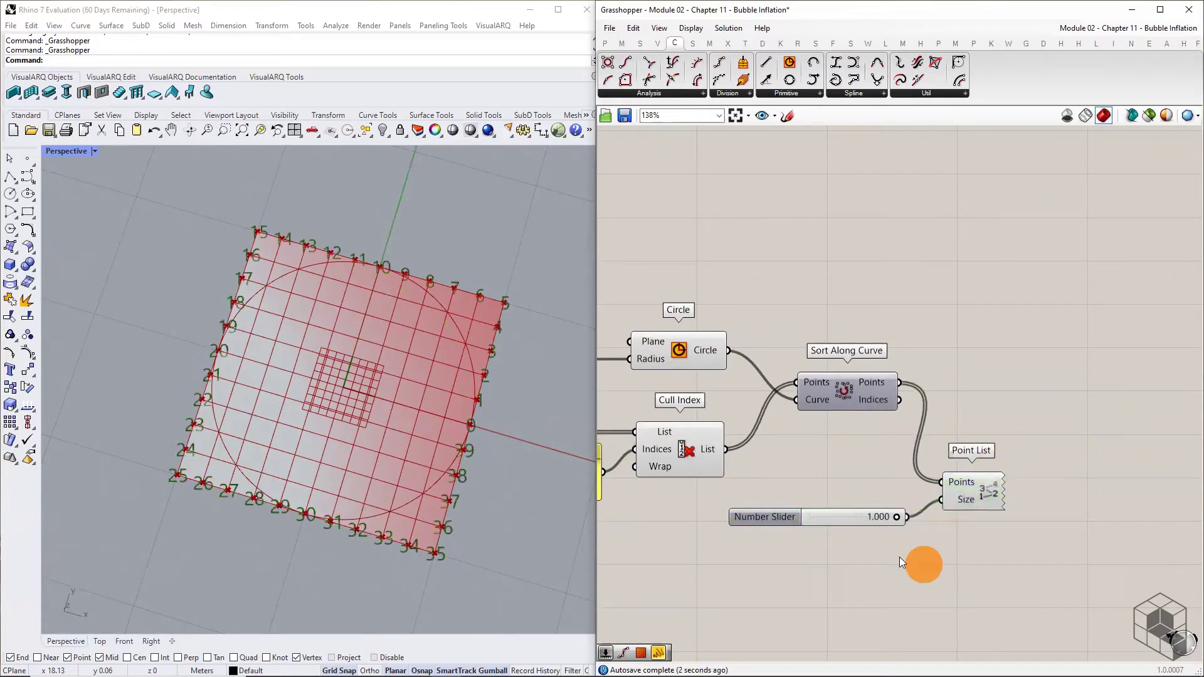
pyautogui.scroll(3, 471, 426)
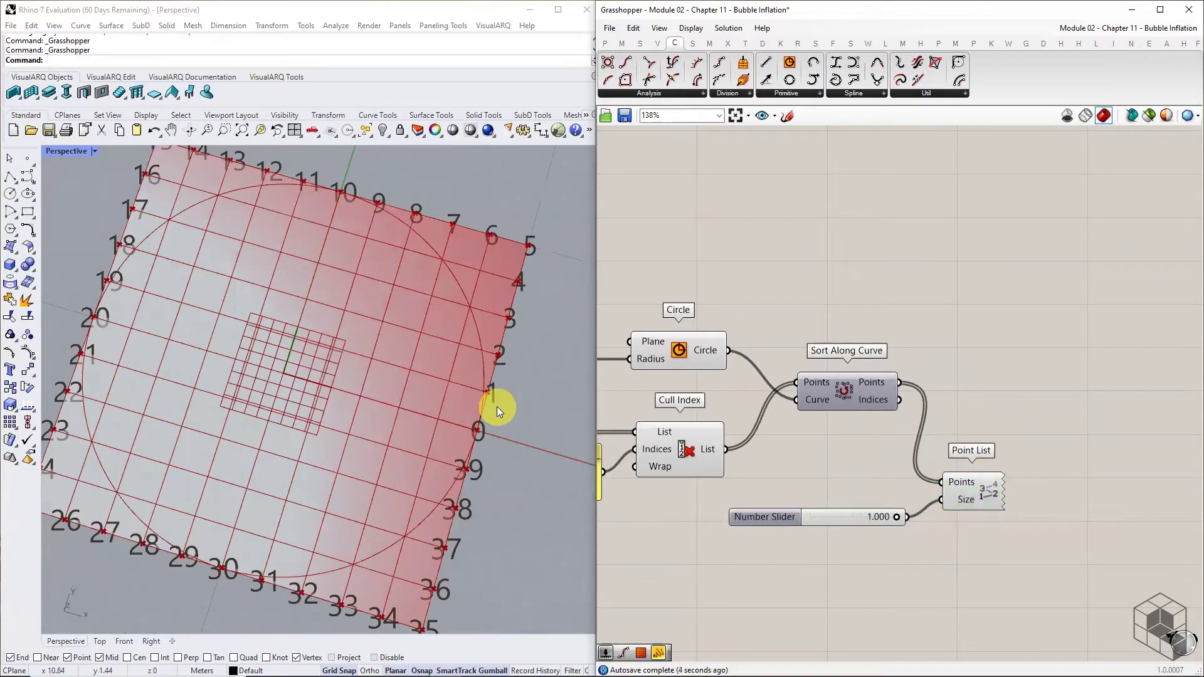
pyautogui.scroll(-2, 496, 407)
pyautogui.moveTo(1030, 475); pyautogui.dragTo(826, 542)
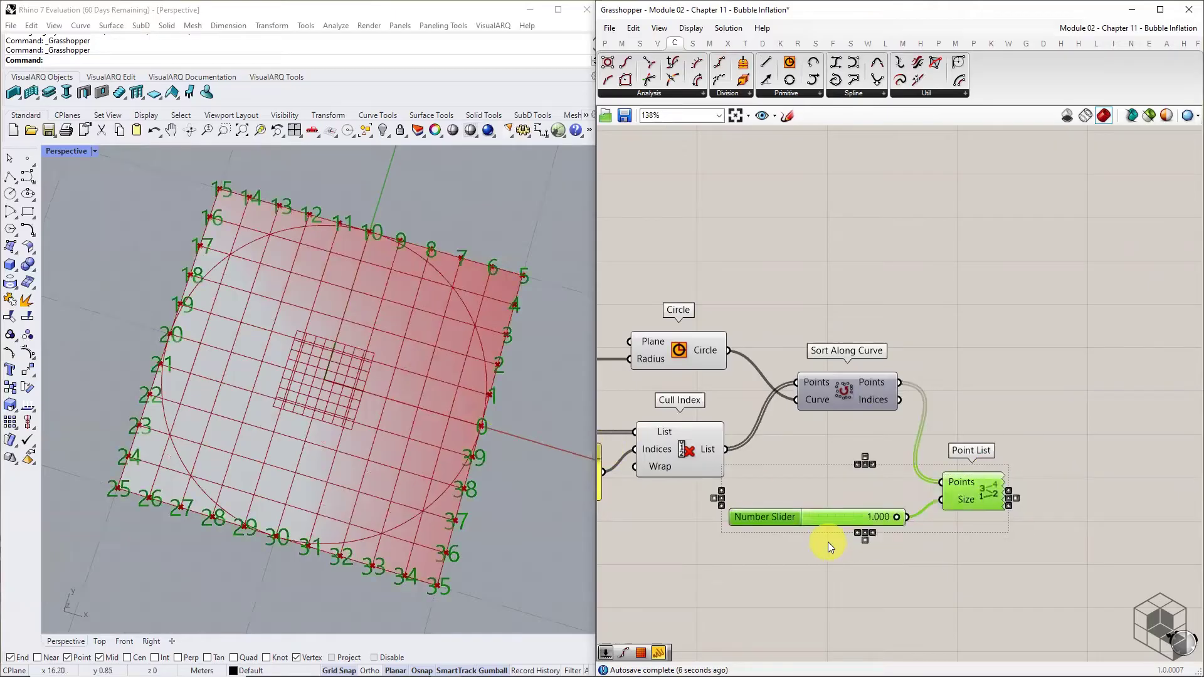
pyautogui.press('Delete')
# Add a Point parameter receiving Cull Index's List output
pyautogui.click(604, 43)
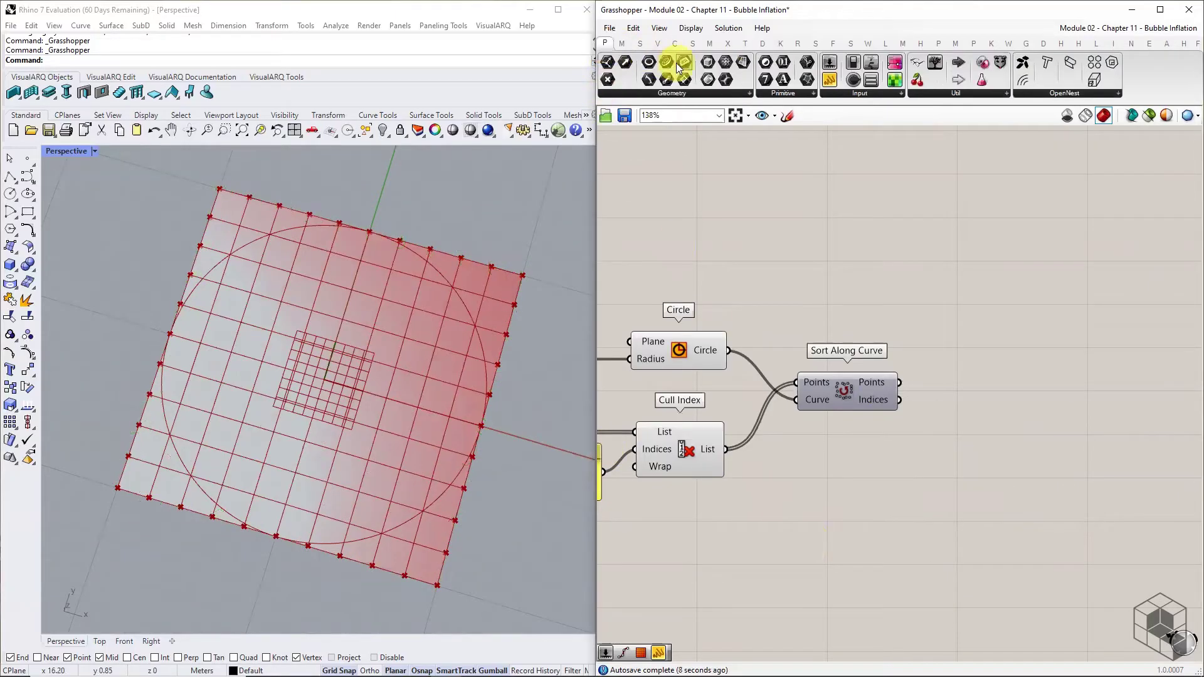
pyautogui.moveTo(609, 79); pyautogui.dragTo(866, 457)
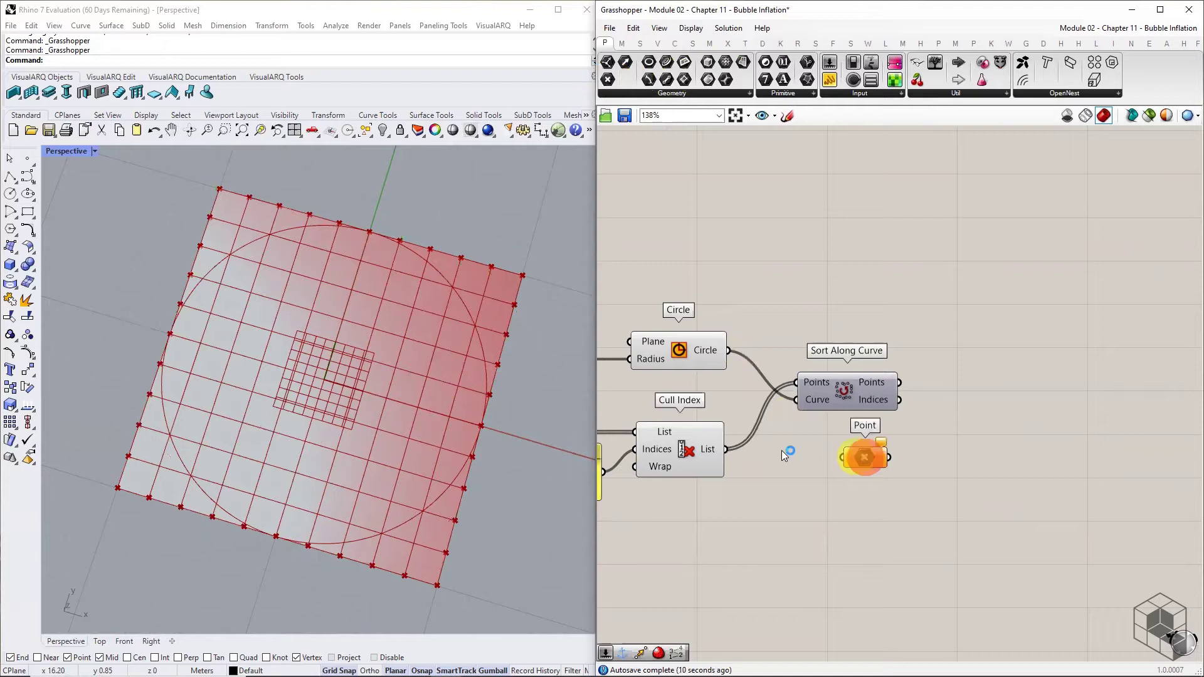
pyautogui.moveTo(727, 449); pyautogui.dragTo(1000, 452)
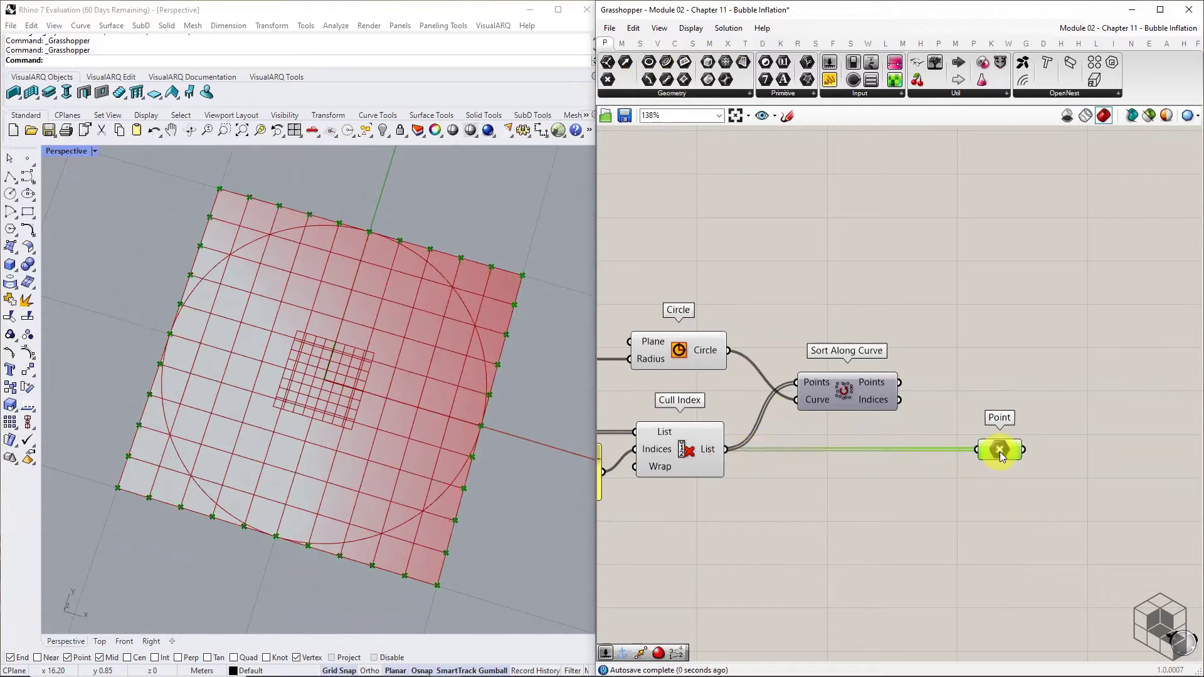
pyautogui.middleClick(1000, 452)
pyautogui.rightClick(1002, 438)
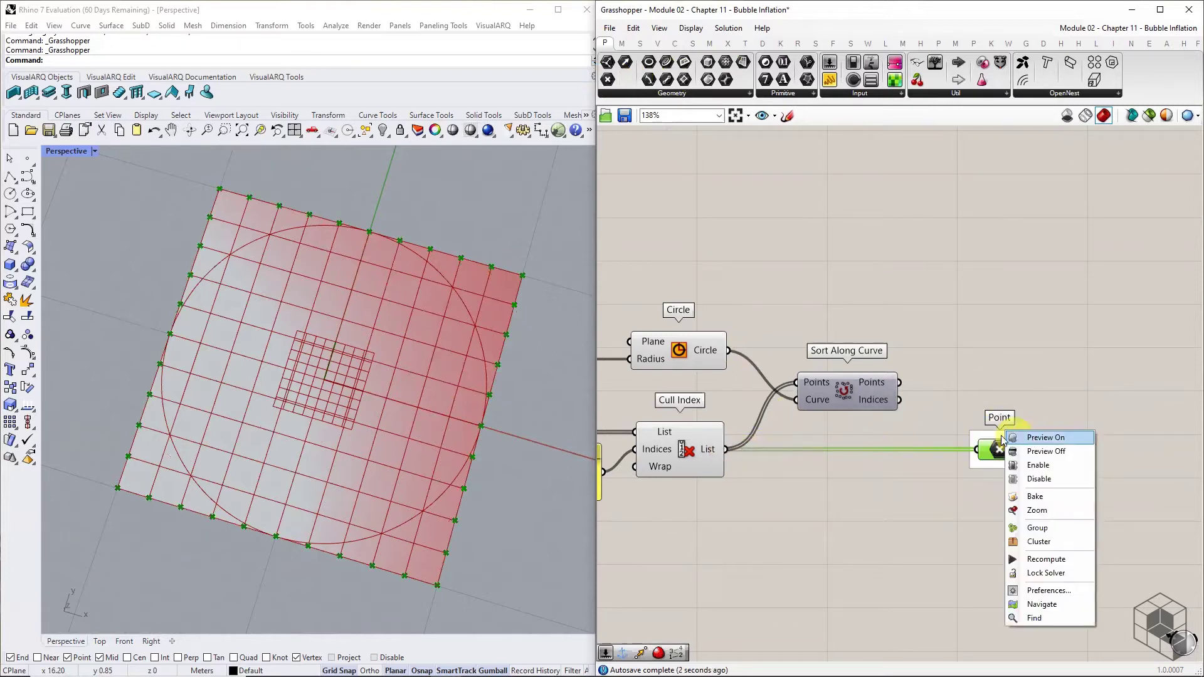
pyautogui.click(978, 421)
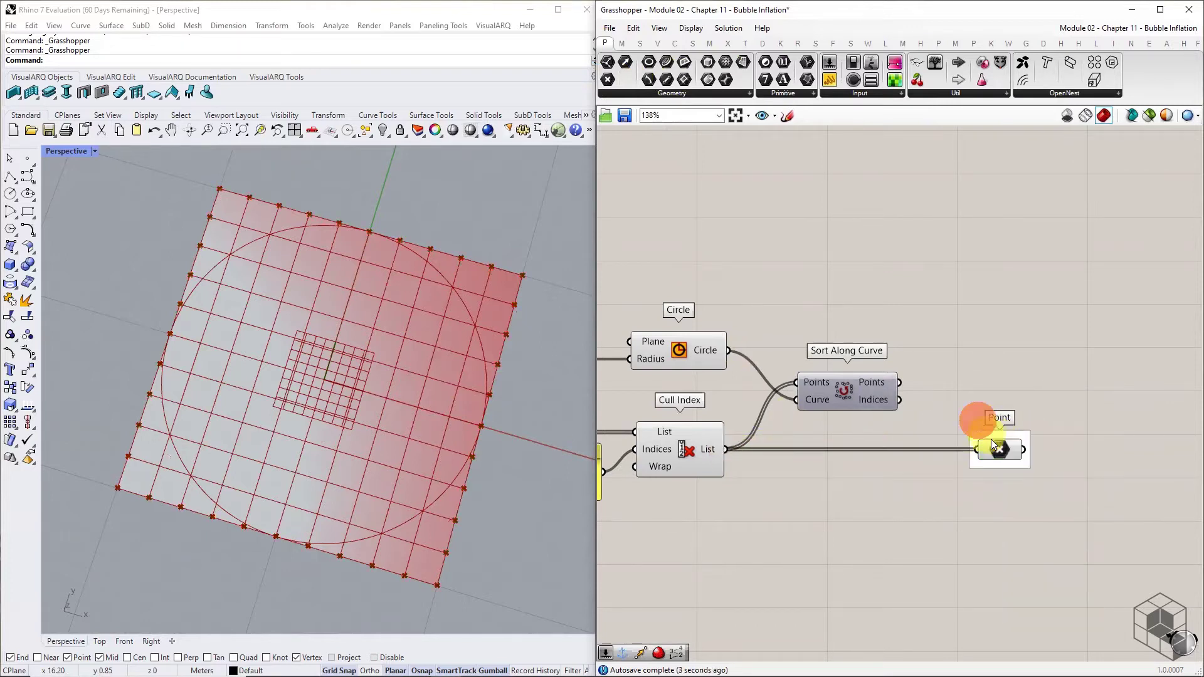
# Add a Divide Curve fed by the circle through a relay on the wire
pyautogui.click(675, 43)
pyautogui.click(797, 92)
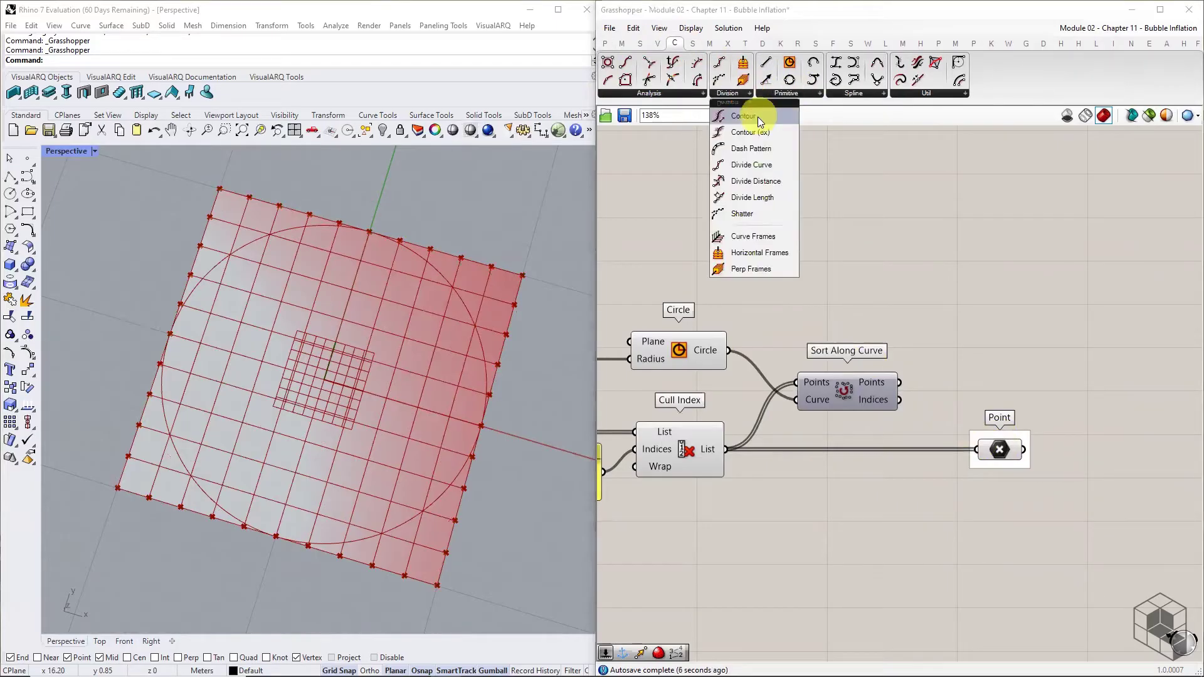
pyautogui.moveTo(753, 165)
pyautogui.mouseDown()
pyautogui.moveTo(798, 216)
pyautogui.moveTo(1066, 364)
pyautogui.mouseUp()
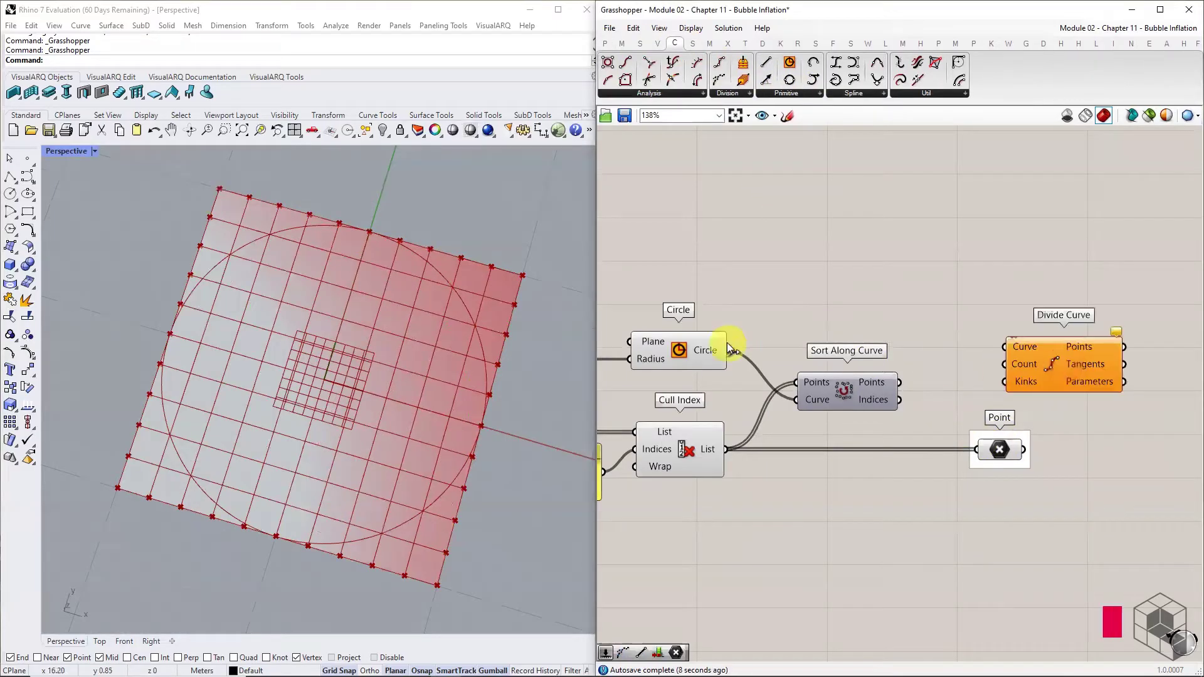
pyautogui.moveTo(729, 350); pyautogui.dragTo(1006, 347)
pyautogui.moveTo(1088, 365); pyautogui.dragTo(1099, 311)
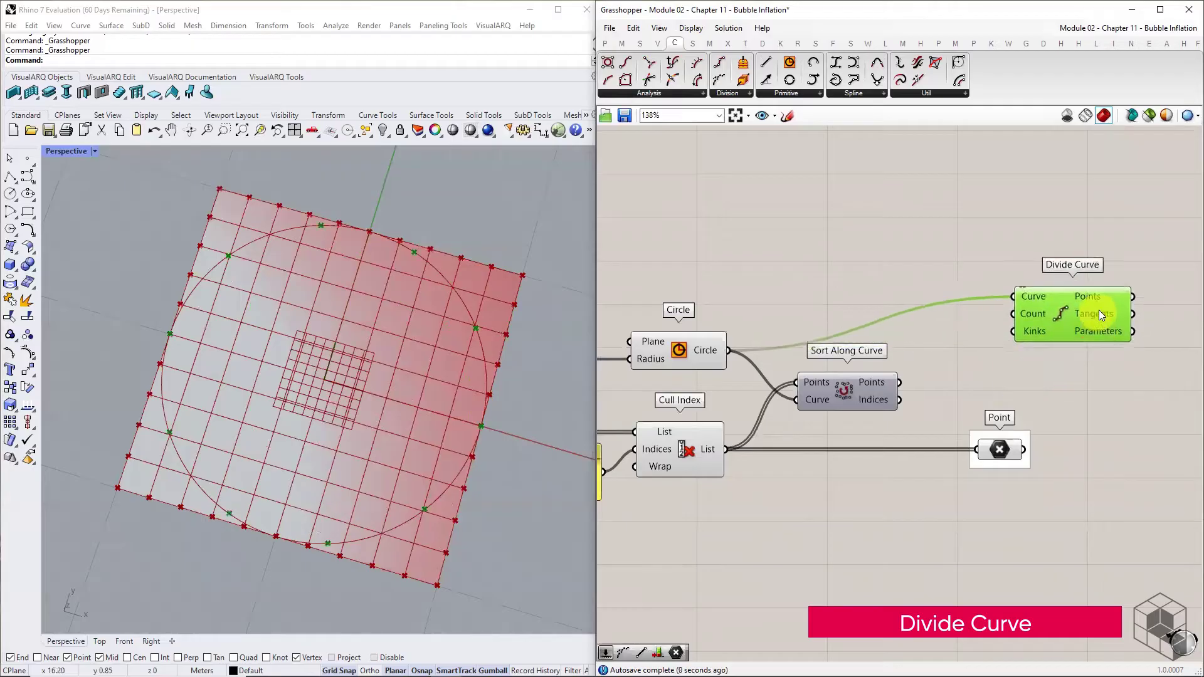
pyautogui.doubleClick(1006, 293)
pyautogui.click(975, 293)
pyautogui.moveTo(975, 293); pyautogui.dragTo(861, 293)
pyautogui.click(785, 252)
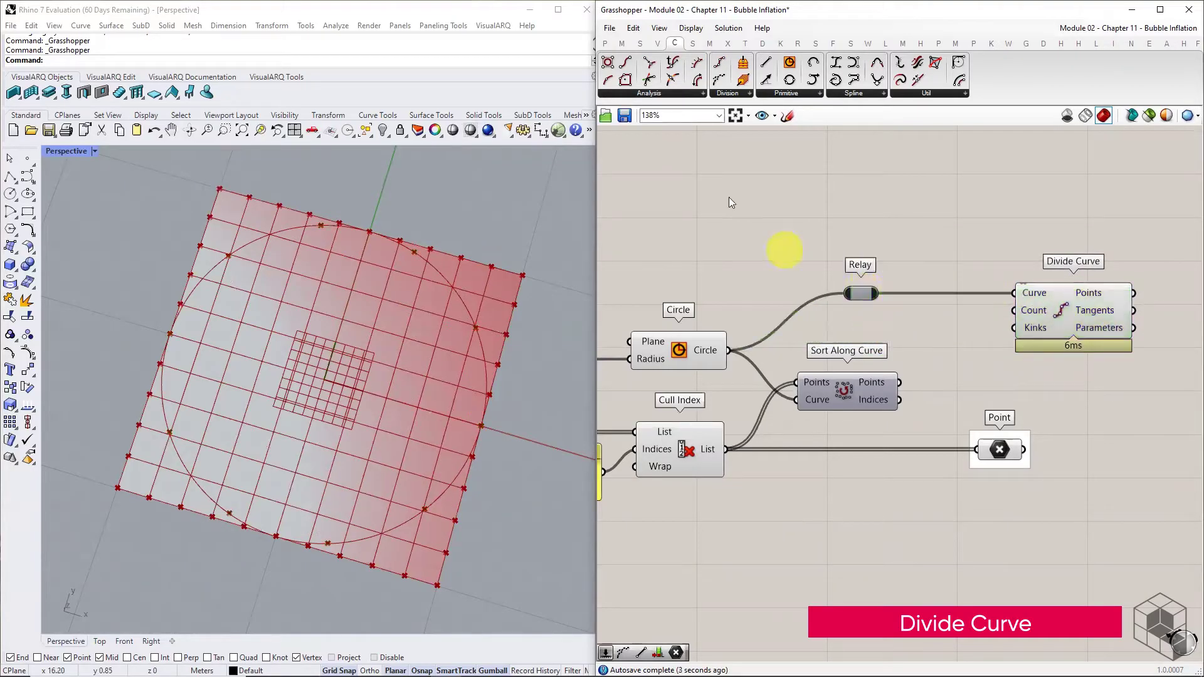
# Add a List Length of the sorted points to set Divide Curve's Count
pyautogui.click(640, 43)
pyautogui.click(640, 93)
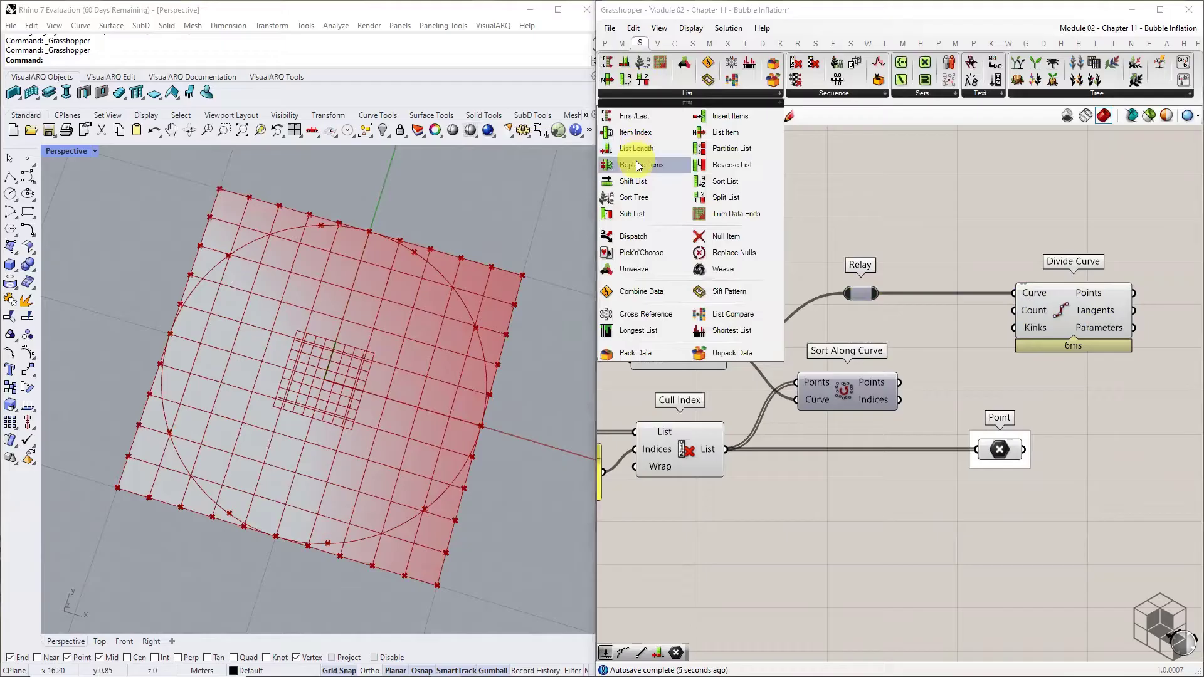
pyautogui.moveTo(638, 162); pyautogui.dragTo(960, 336)
pyautogui.moveTo(1009, 345); pyautogui.dragTo(905, 345, button='right')
pyautogui.moveTo(950, 318); pyautogui.dragTo(1011, 319)
pyautogui.moveTo(825, 333); pyautogui.dragTo(866, 333)
pyautogui.moveTo(795, 383); pyautogui.dragTo(971, 311)
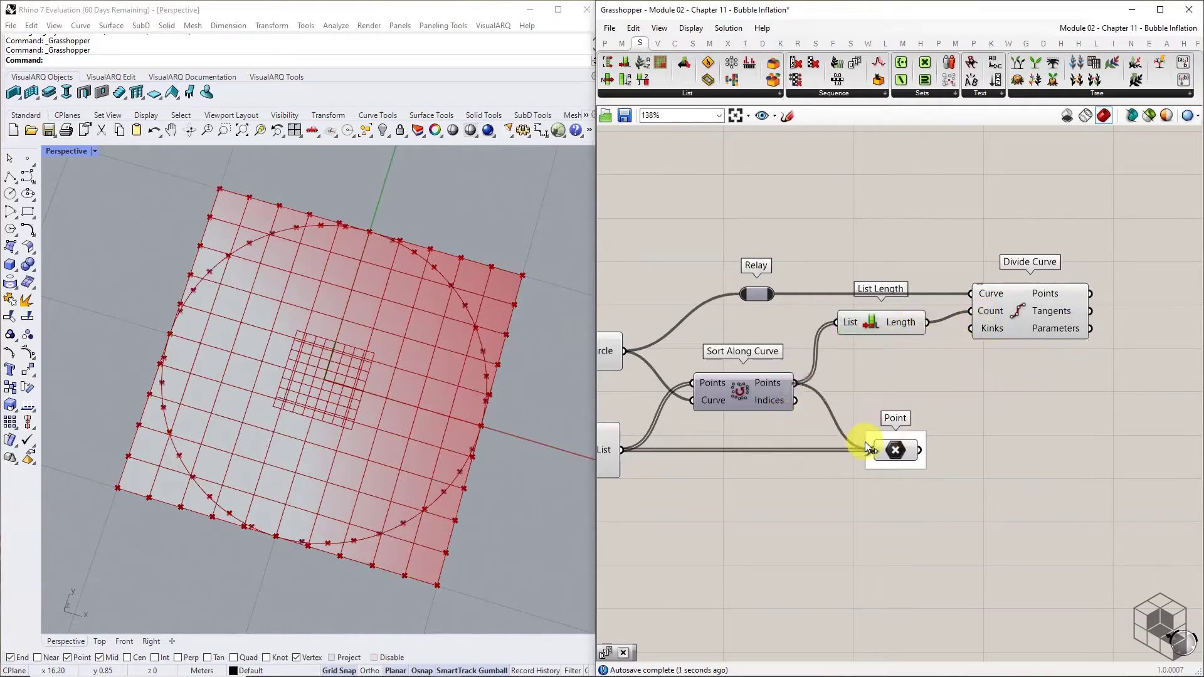
# Feed the sorted points into the Point parameter and rename it 'Anchor Points'
pyautogui.moveTo(865, 447); pyautogui.dragTo(872, 450)
pyautogui.rightClick(900, 433)
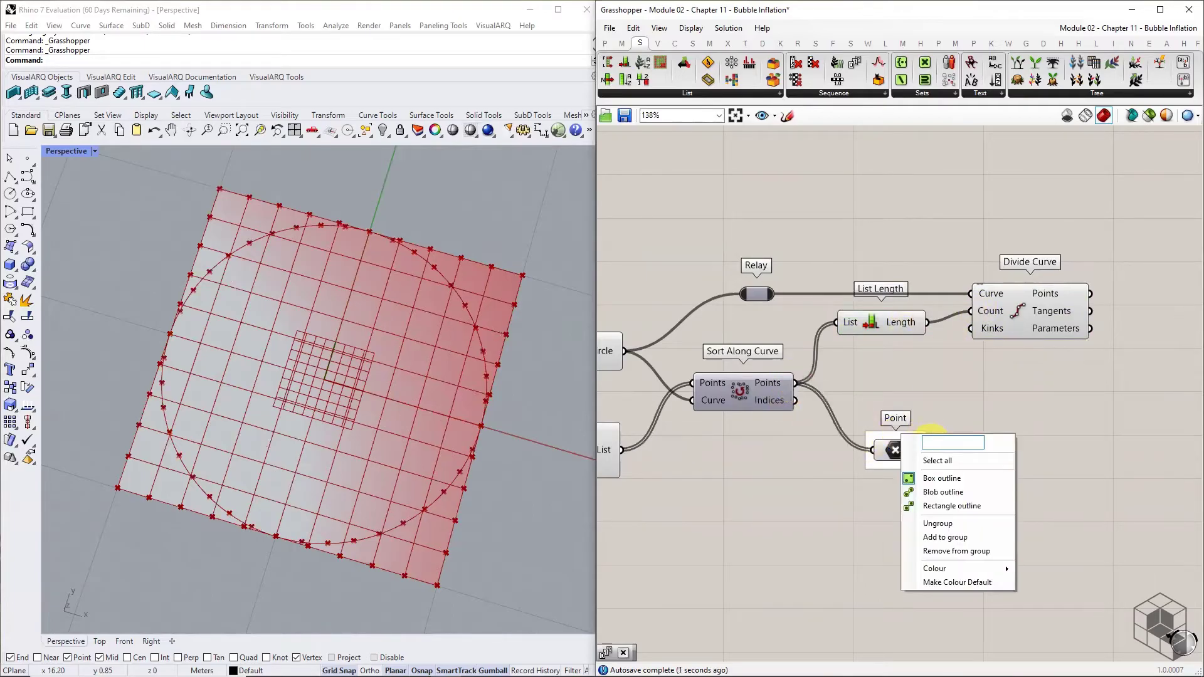
pyautogui.write('Anchor Points')
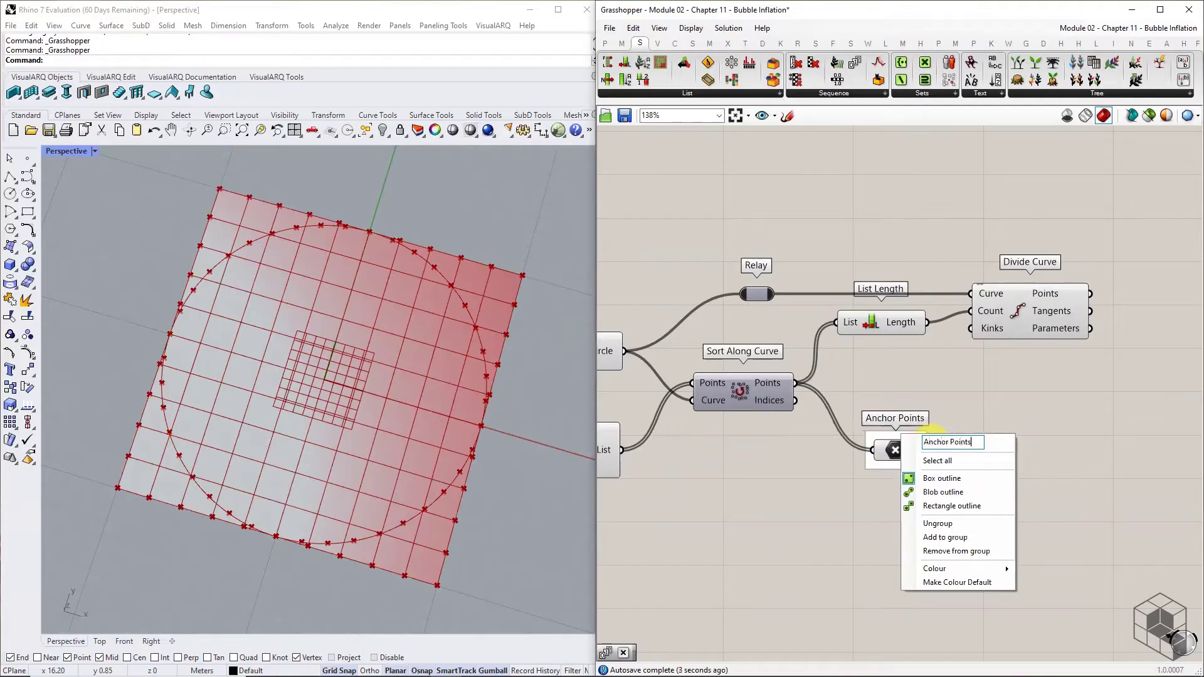
pyautogui.click(971, 404)
pyautogui.moveTo(891, 449); pyautogui.dragTo(1120, 451)
pyautogui.moveTo(1123, 453); pyautogui.dragTo(897, 472, button='right')
pyautogui.moveTo(897, 471); pyautogui.dragTo(962, 472)
pyautogui.click(954, 519)
pyautogui.click(966, 473)
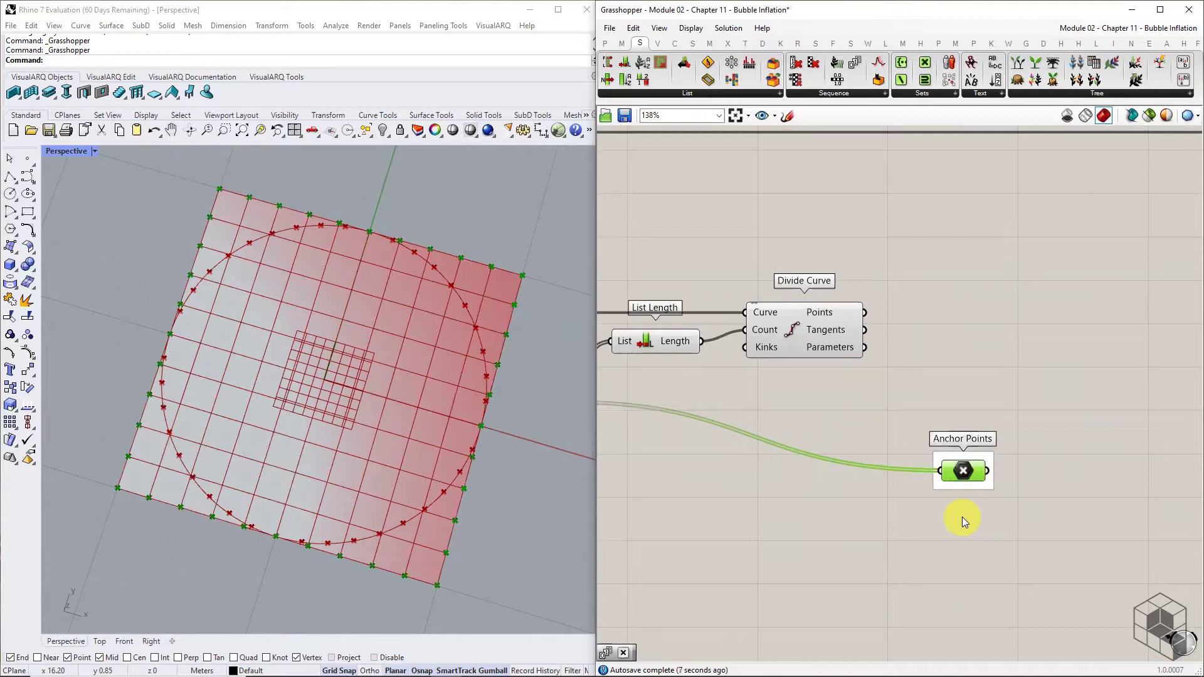
pyautogui.click(962, 517)
# Duplicate Anchor Points, feed it Divide Curve's points, and rename it 'Target Points'
pyautogui.moveTo(1000, 430); pyautogui.dragTo(971, 377)
pyautogui.hotkey('ctrl', 'c')
pyautogui.hotkey('ctrl', 'v')
pyautogui.moveTo(865, 312); pyautogui.dragTo(947, 367)
pyautogui.click(1027, 398)
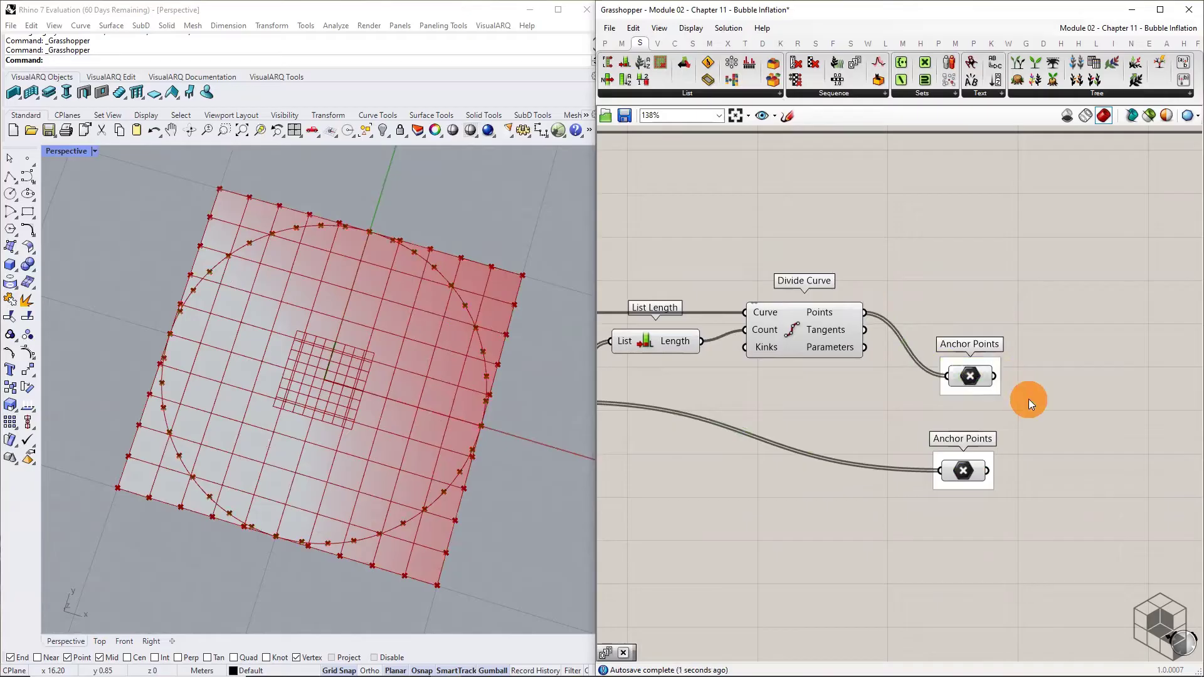
pyautogui.rightClick(976, 359)
pyautogui.moveTo(1027, 368); pyautogui.dragTo(923, 373)
pyautogui.write('Target Points')
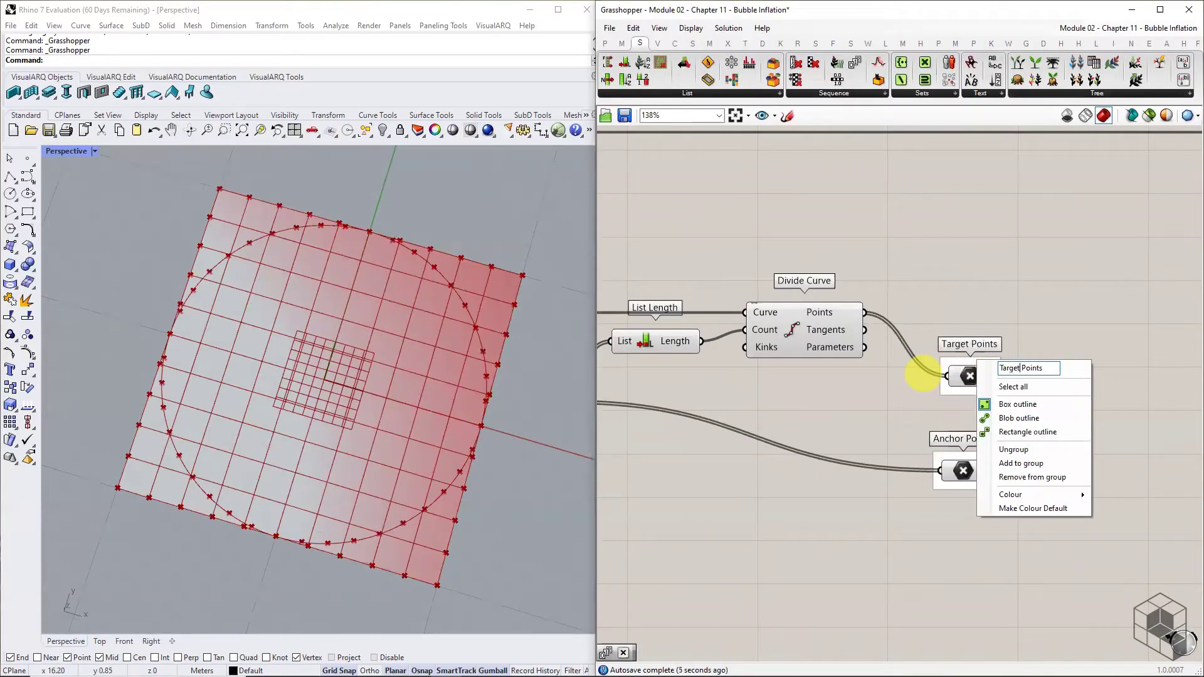
# Add a Line component running from Target Points to Anchor Points
pyautogui.click(928, 560)
pyautogui.moveTo(1021, 486); pyautogui.dragTo(793, 477, button='right')
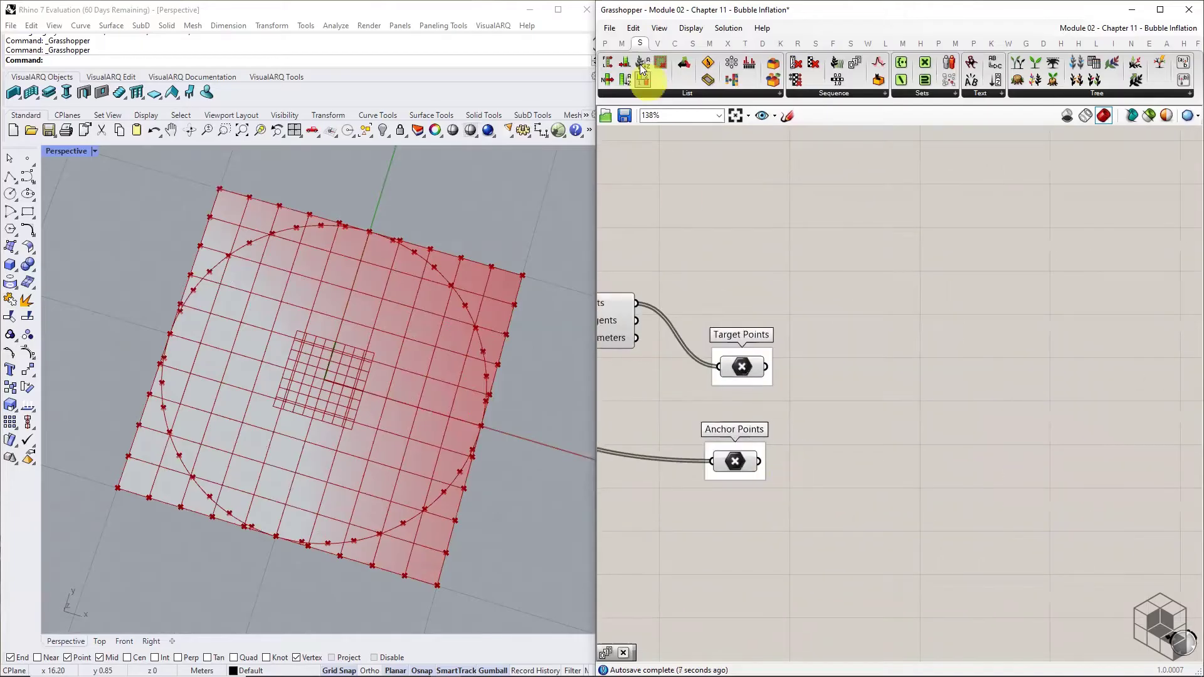
pyautogui.click(676, 43)
pyautogui.click(809, 92)
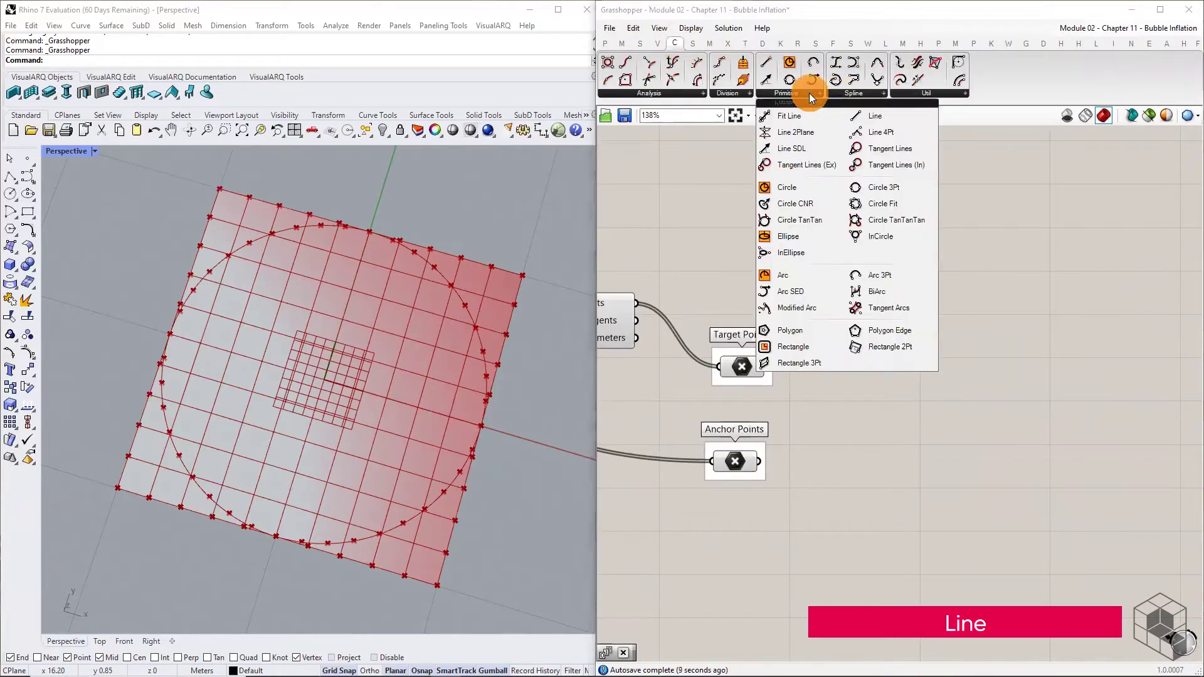
pyautogui.moveTo(865, 116); pyautogui.dragTo(836, 407)
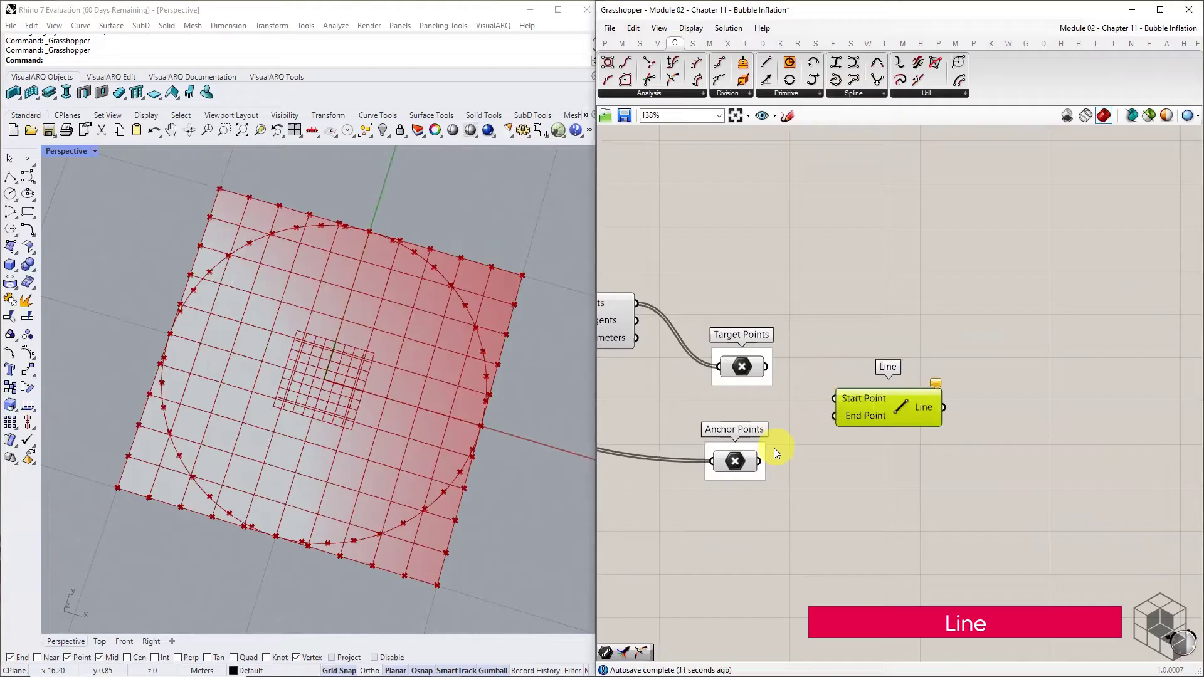
pyautogui.moveTo(791, 446); pyautogui.dragTo(834, 398)
pyautogui.moveTo(766, 367); pyautogui.dragTo(834, 416)
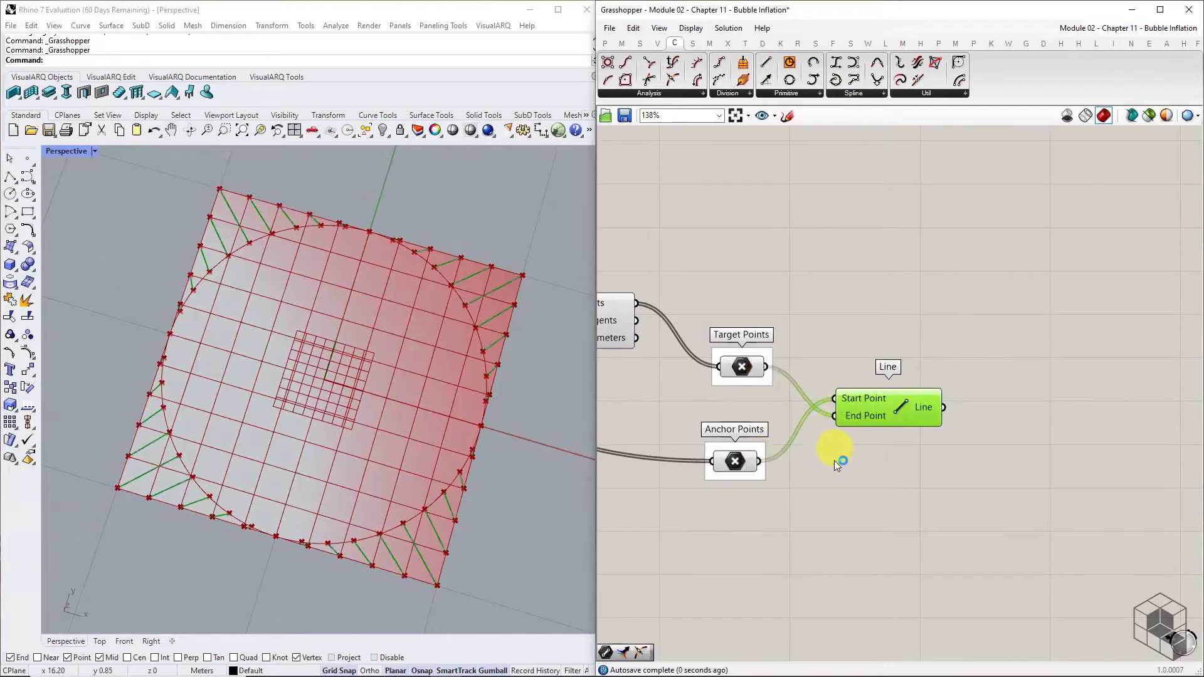
# Turn off Rhino preview for the earlier curve and grid components
pyautogui.scroll(-5, 1045, 372)
pyautogui.moveTo(1011, 295); pyautogui.dragTo(637, 464)
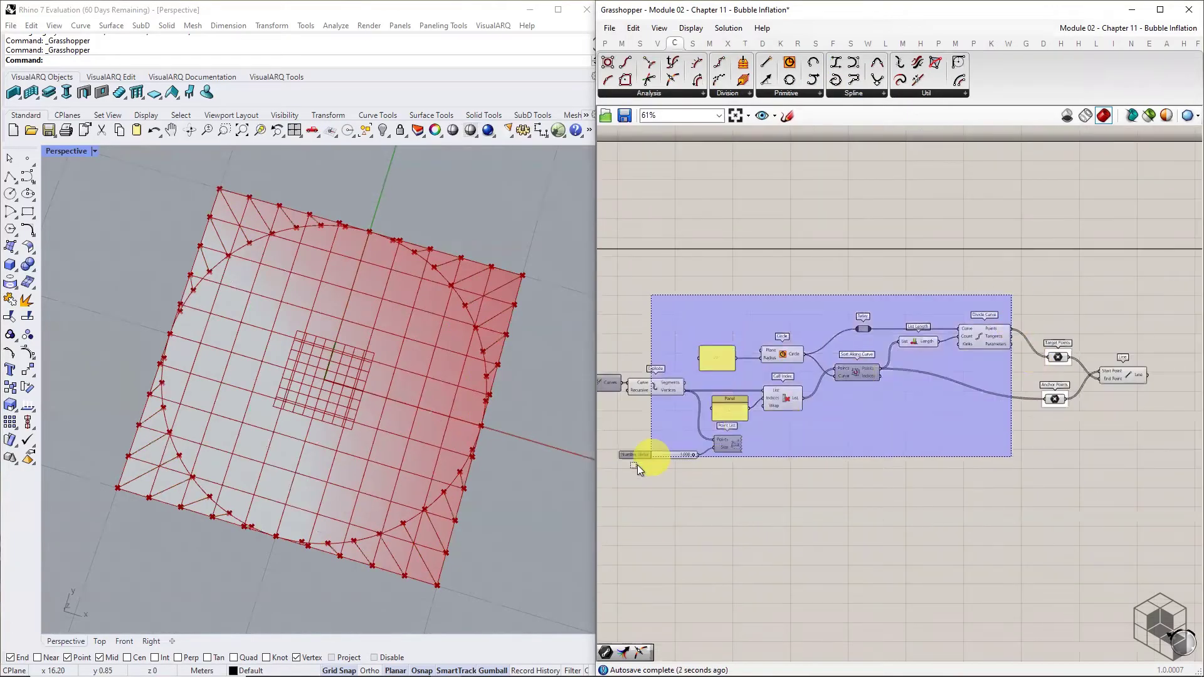
pyautogui.middleClick(862, 370)
pyautogui.click(906, 328)
pyautogui.click(806, 492)
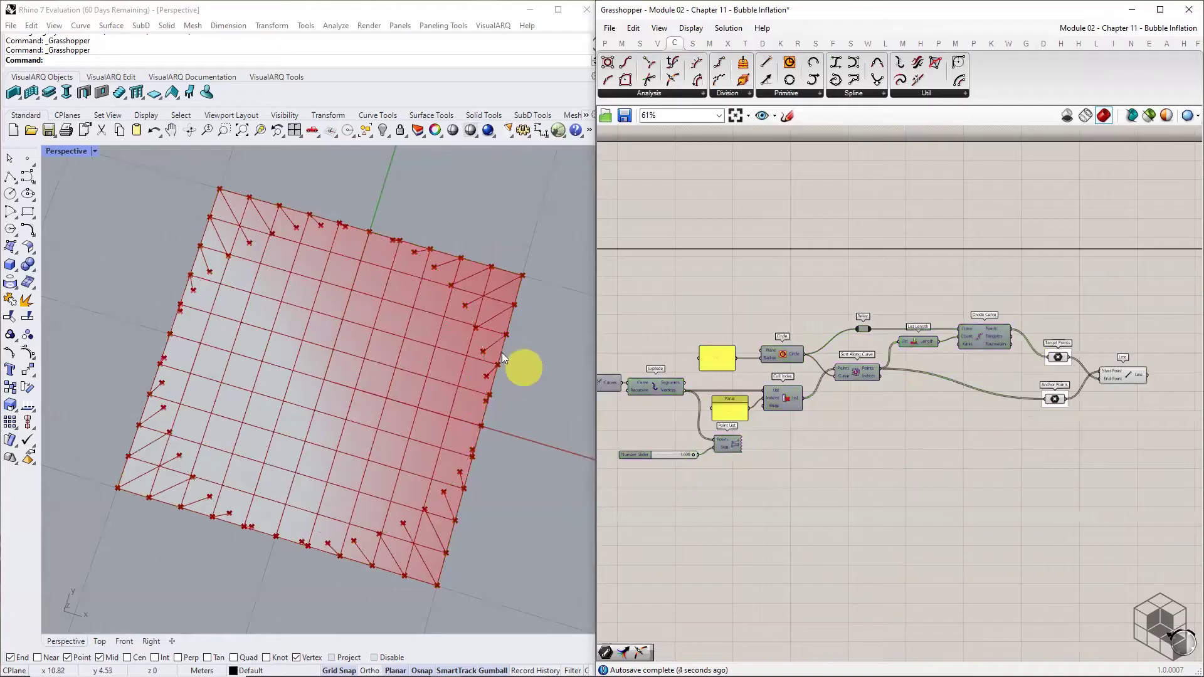
pyautogui.scroll(2, 495, 305)
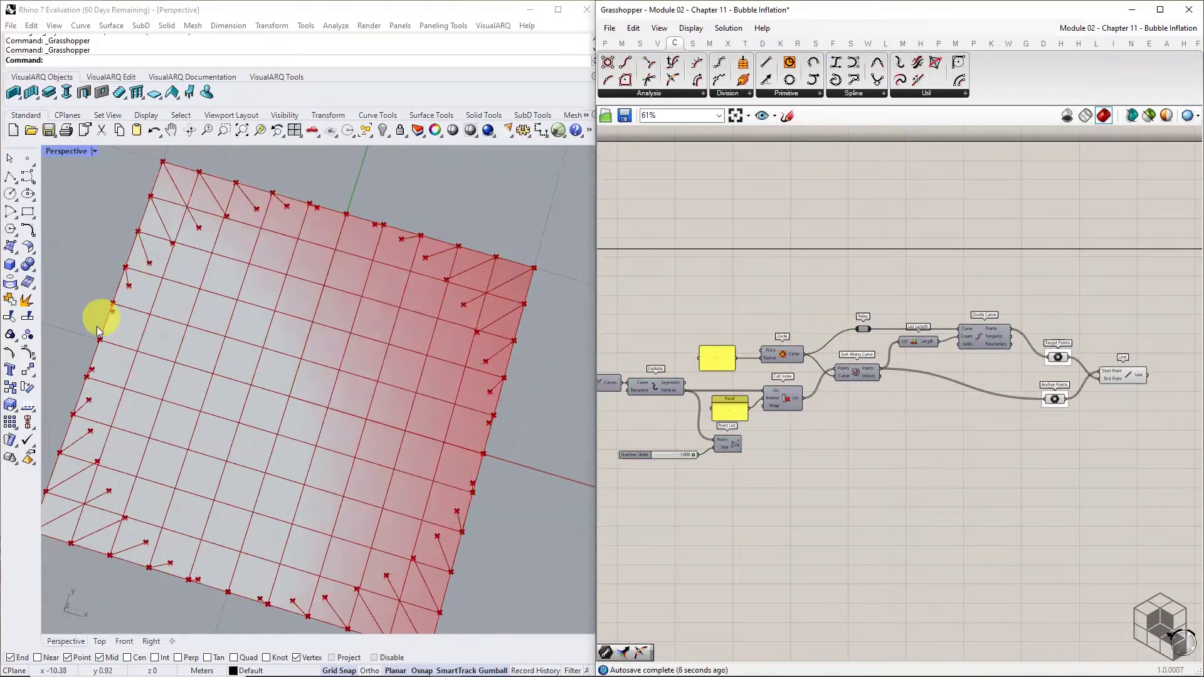
pyautogui.moveTo(1082, 424); pyautogui.dragTo(837, 416, button='right')
pyautogui.scroll(4, 872, 377)
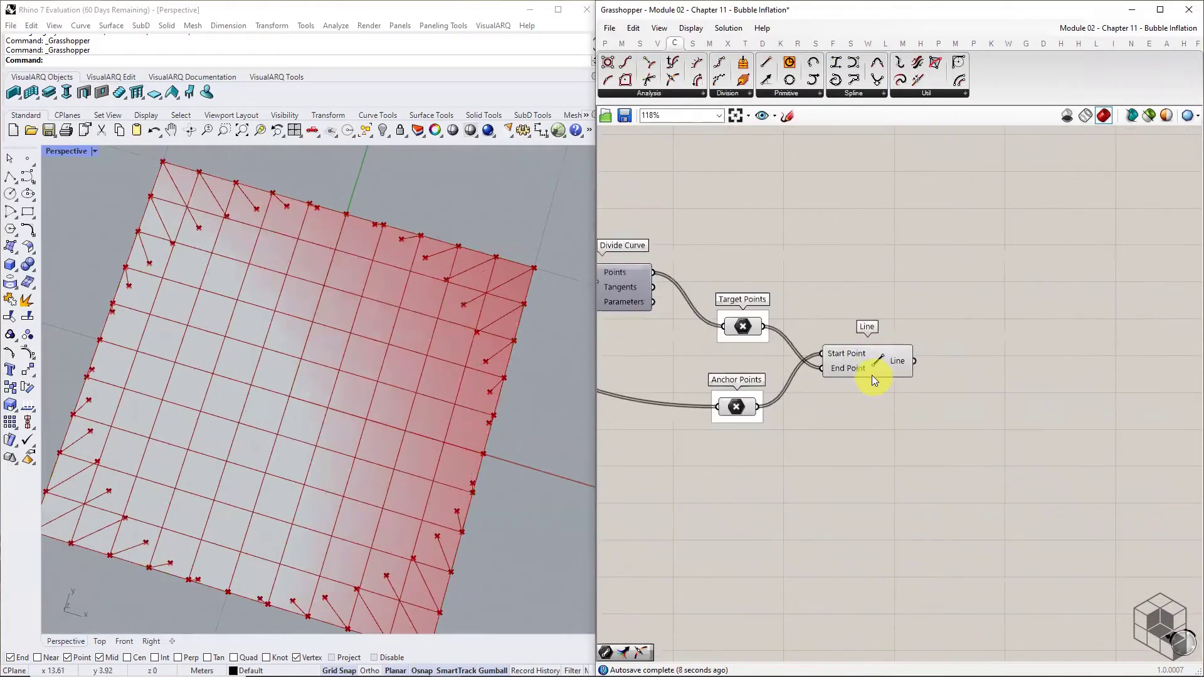
# Move the Kangaroo goal group left and reposition the Anchor Points and Line components
pyautogui.scroll(-3, 848, 403)
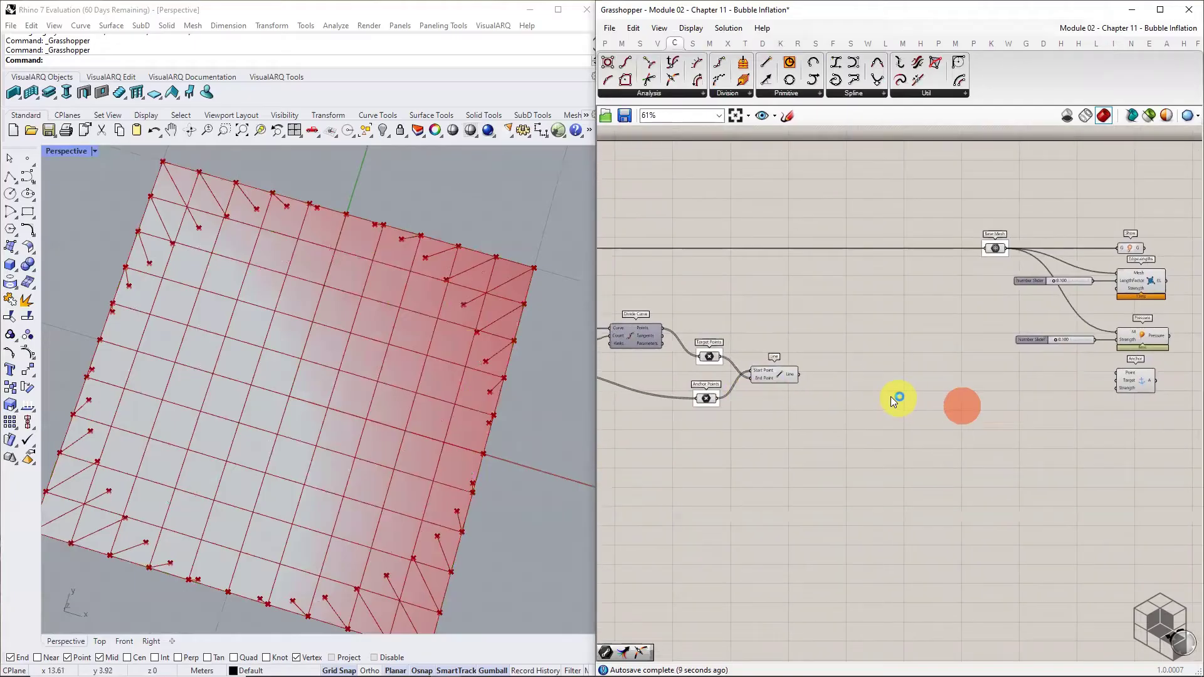
pyautogui.scroll(-2, 866, 375)
pyautogui.moveTo(1183, 199); pyautogui.dragTo(996, 441)
pyautogui.moveTo(1027, 245); pyautogui.dragTo(835, 255)
pyautogui.click(793, 326)
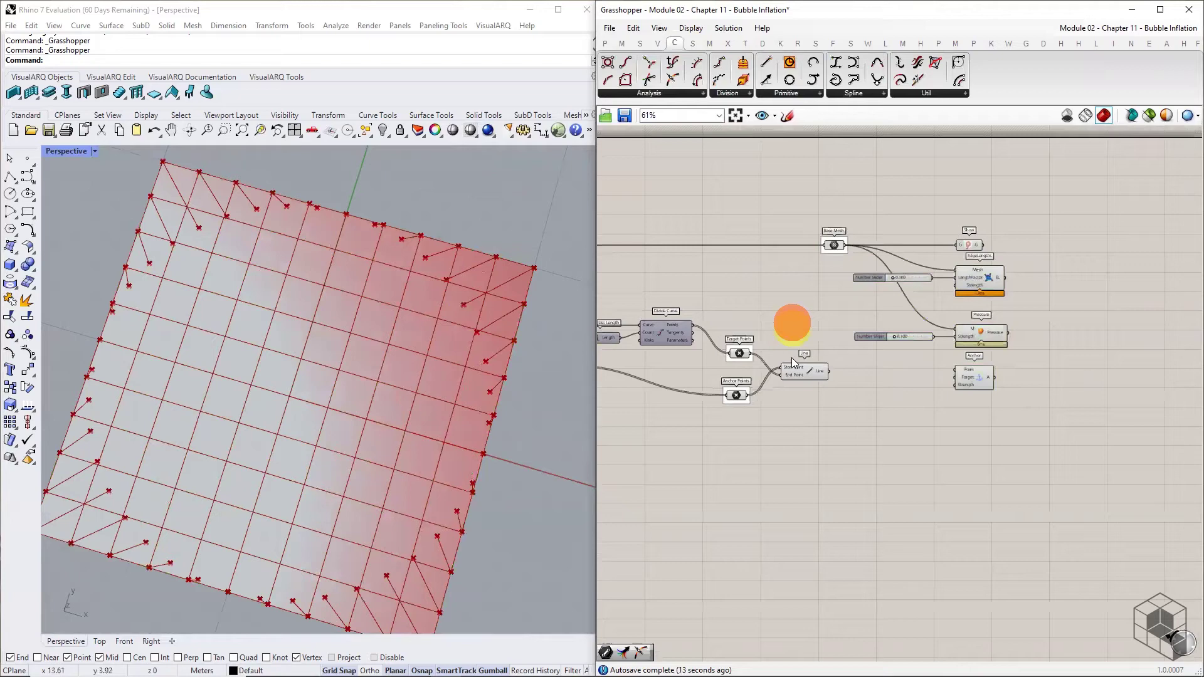
pyautogui.scroll(2, 723, 379)
pyautogui.moveTo(721, 406); pyautogui.dragTo(718, 391)
pyautogui.moveTo(809, 368); pyautogui.dragTo(824, 435)
# Turn off the Line component's preview in Rhino
pyautogui.middleClick(824, 435)
pyautogui.click(856, 395)
pyautogui.click(799, 380)
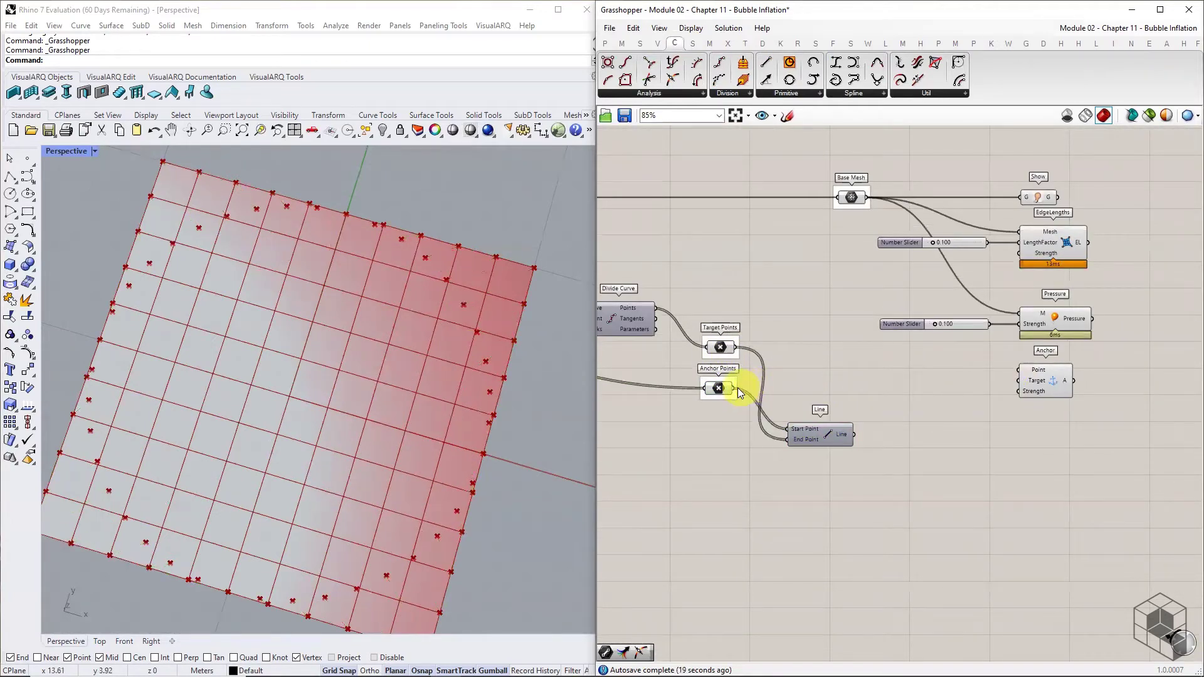
# Wire Anchor Points to the Anchor goal's Point input and Target Points to its Target input
pyautogui.moveTo(737, 387); pyautogui.dragTo(1046, 394)
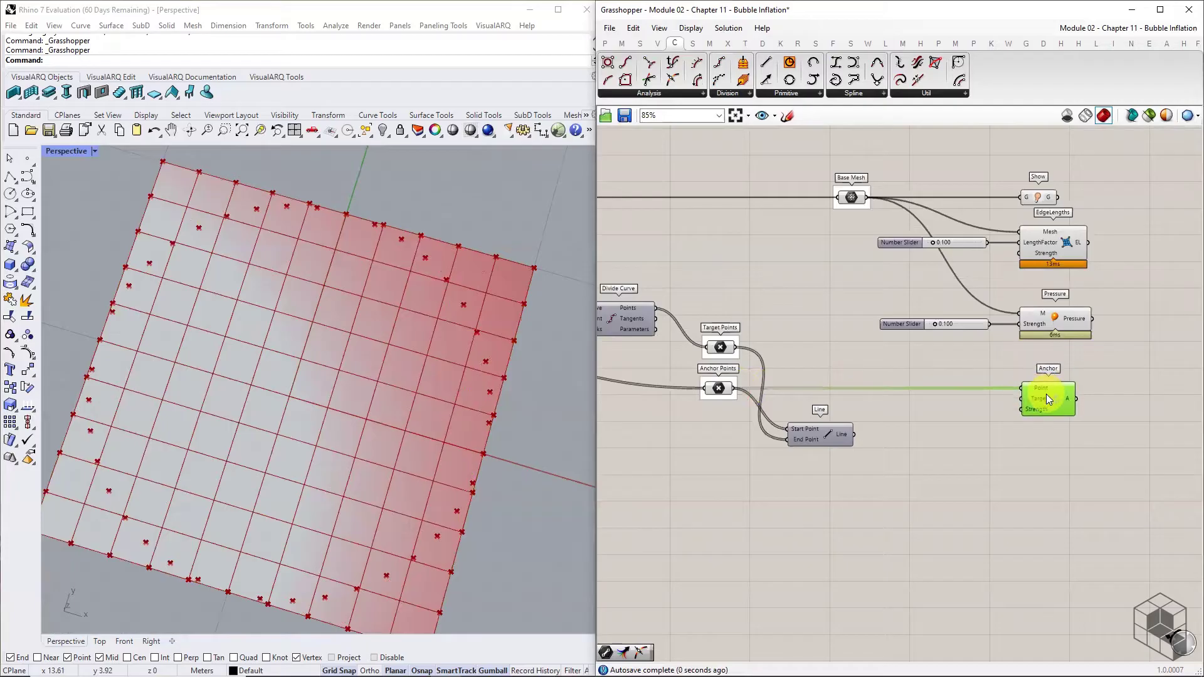
pyautogui.click(724, 350)
pyautogui.moveTo(736, 346); pyautogui.dragTo(1023, 402)
# Nudge the Show component right to line it up with the Anchor, Pressure and EdgeLengths goals
pyautogui.scroll(2, 1001, 451)
pyautogui.moveTo(1021, 409); pyautogui.dragTo(874, 462, button='right')
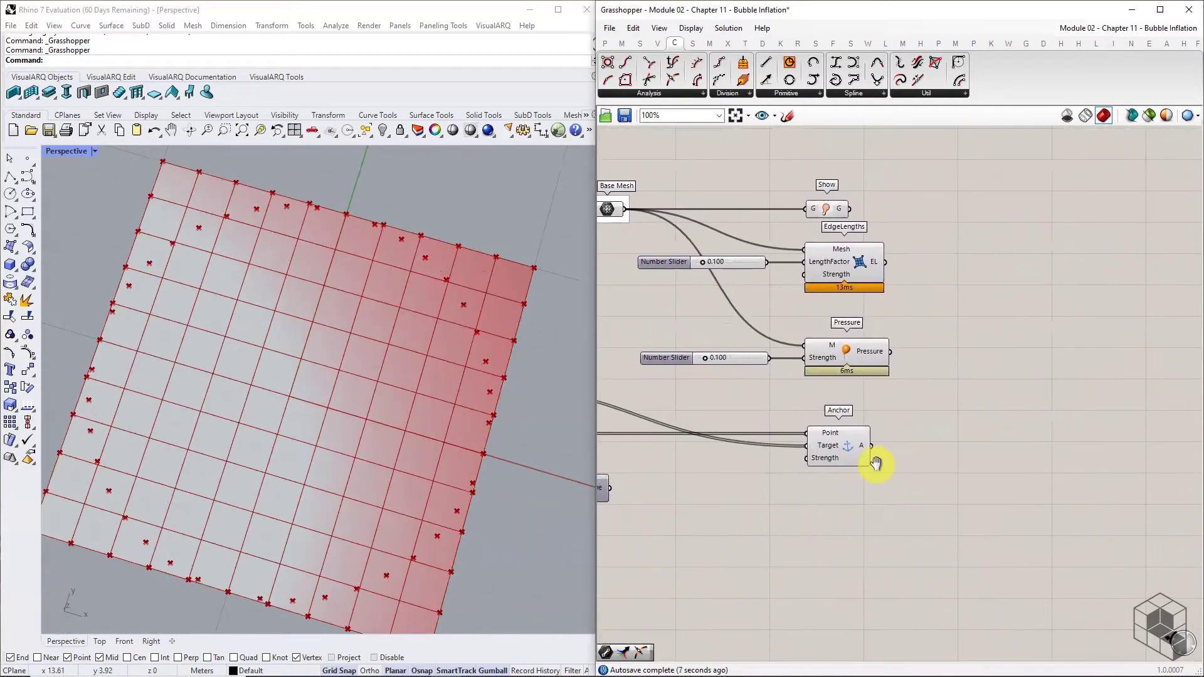
pyautogui.click(853, 446)
pyautogui.click(858, 361)
pyautogui.click(844, 266)
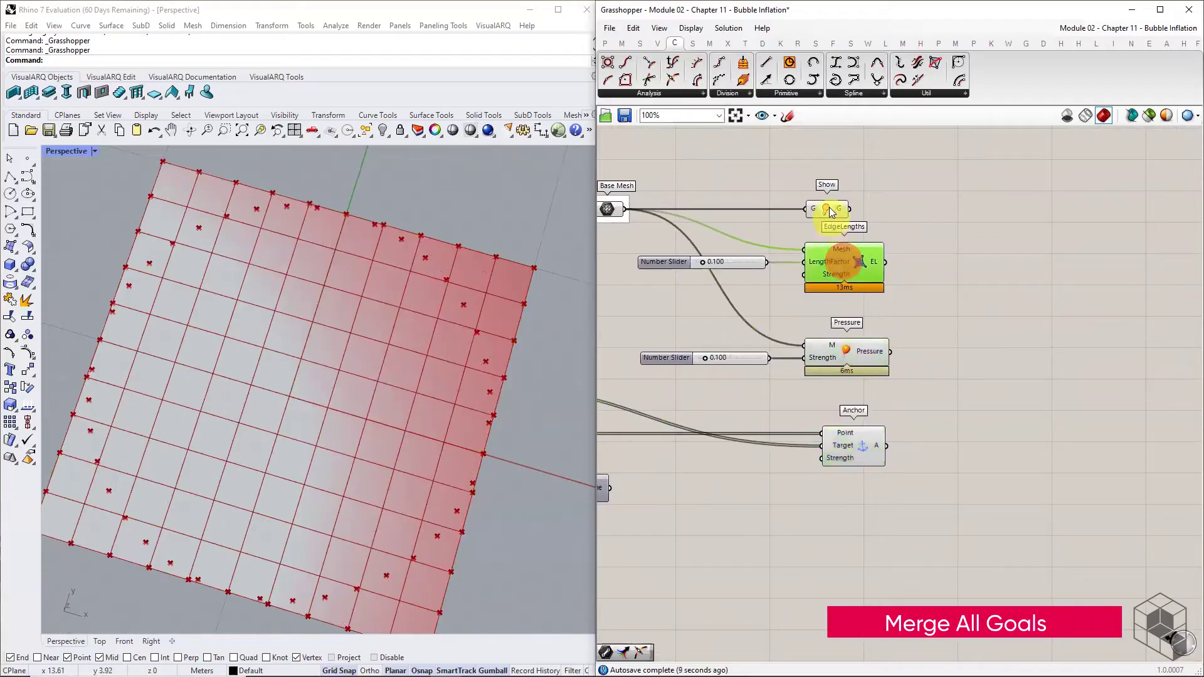
pyautogui.moveTo(836, 210); pyautogui.dragTo(868, 211)
pyautogui.click(935, 298)
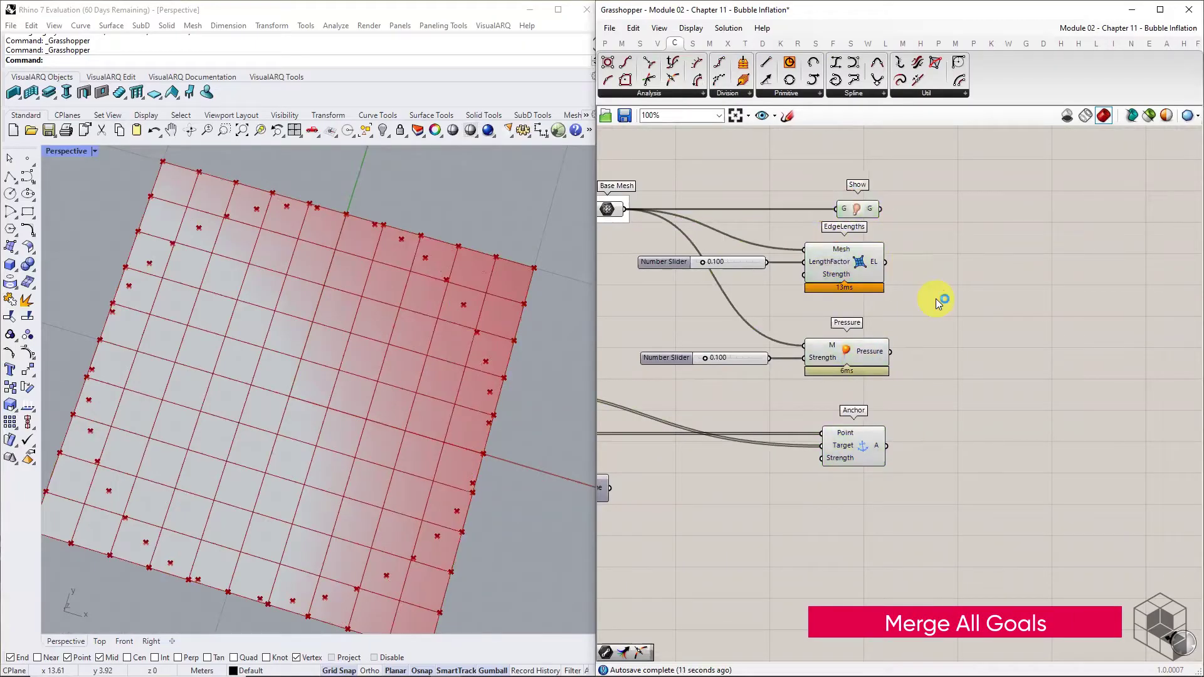
# Add a Merge component from Sets > Tree and wire the Show, EdgeLengths and Anchor goals into it
pyautogui.click(639, 44)
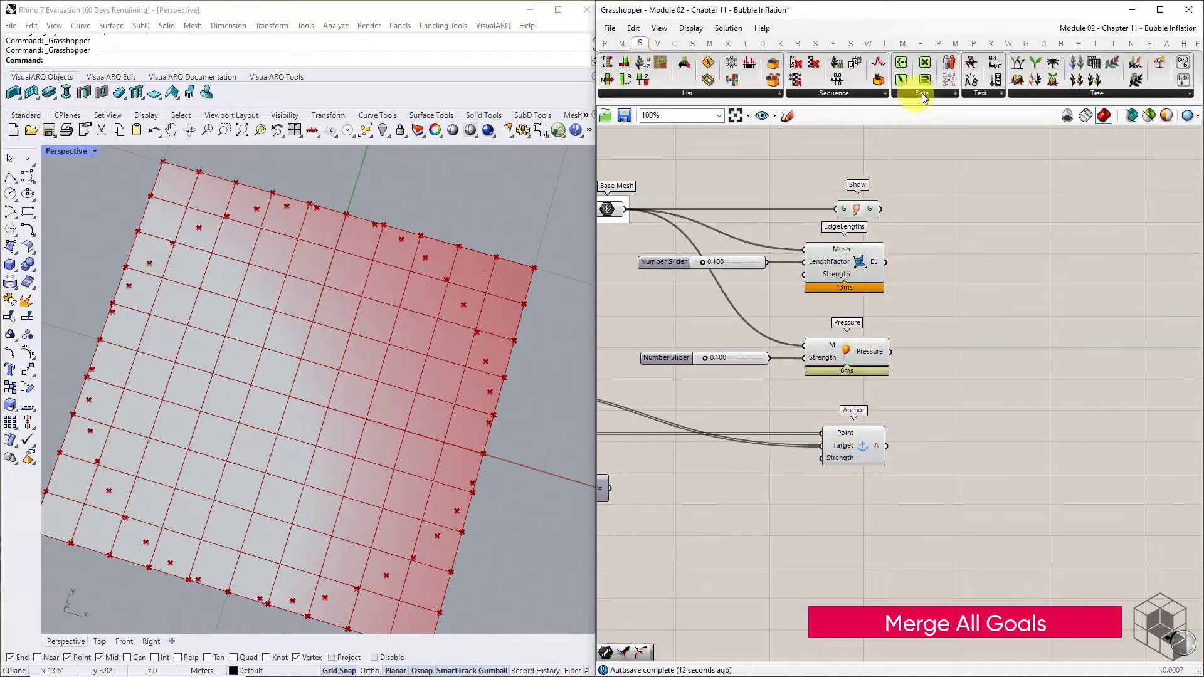
pyautogui.click(1017, 93)
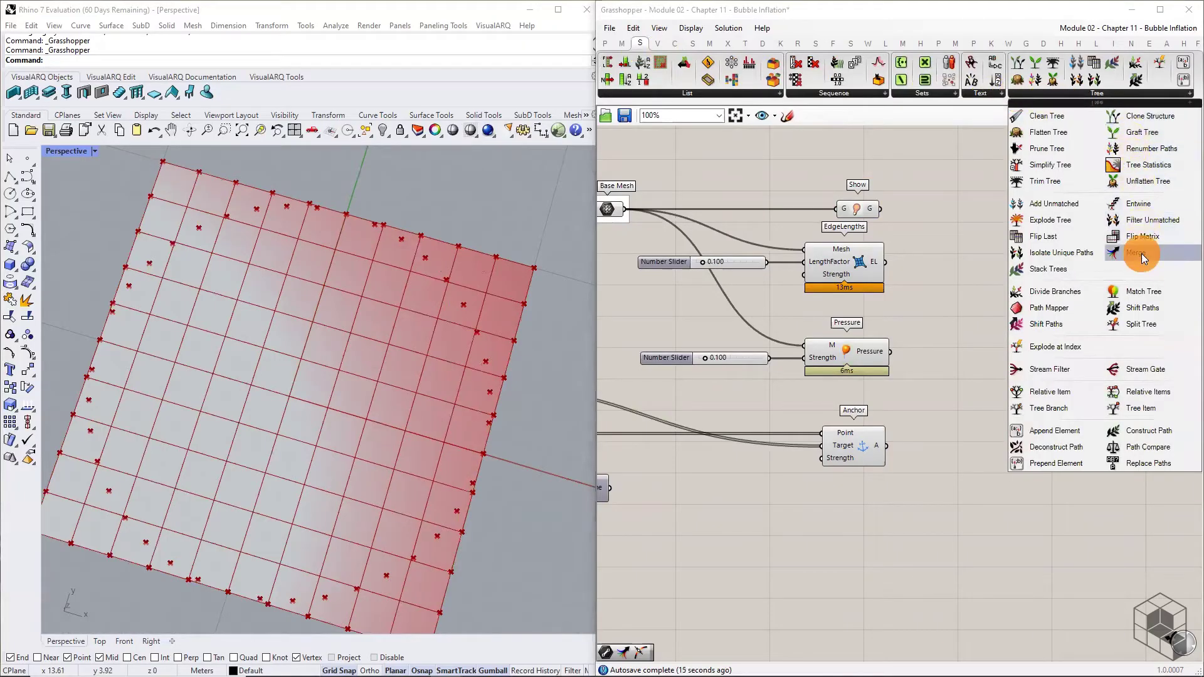
pyautogui.moveTo(1139, 252); pyautogui.dragTo(1009, 312)
pyautogui.moveTo(881, 209); pyautogui.dragTo(961, 304)
pyautogui.moveTo(884, 262); pyautogui.dragTo(972, 322)
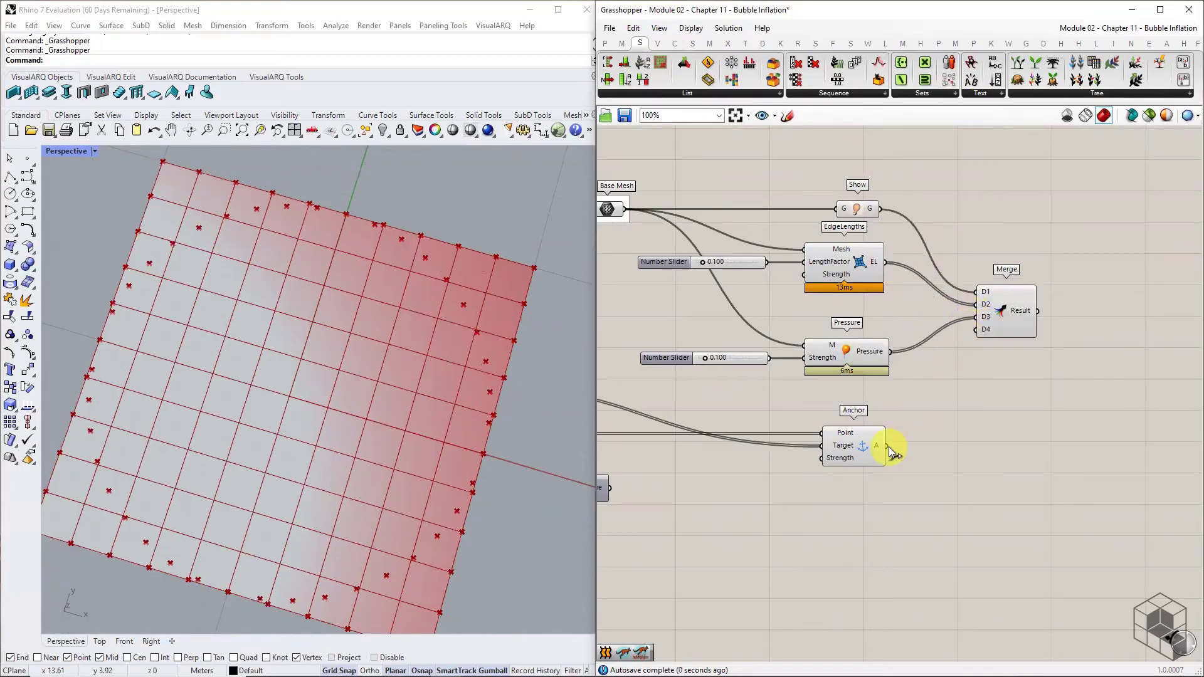
pyautogui.moveTo(889, 446); pyautogui.dragTo(981, 335)
# Flatten all four Merge inputs, D1 through D4
pyautogui.rightClick(986, 287)
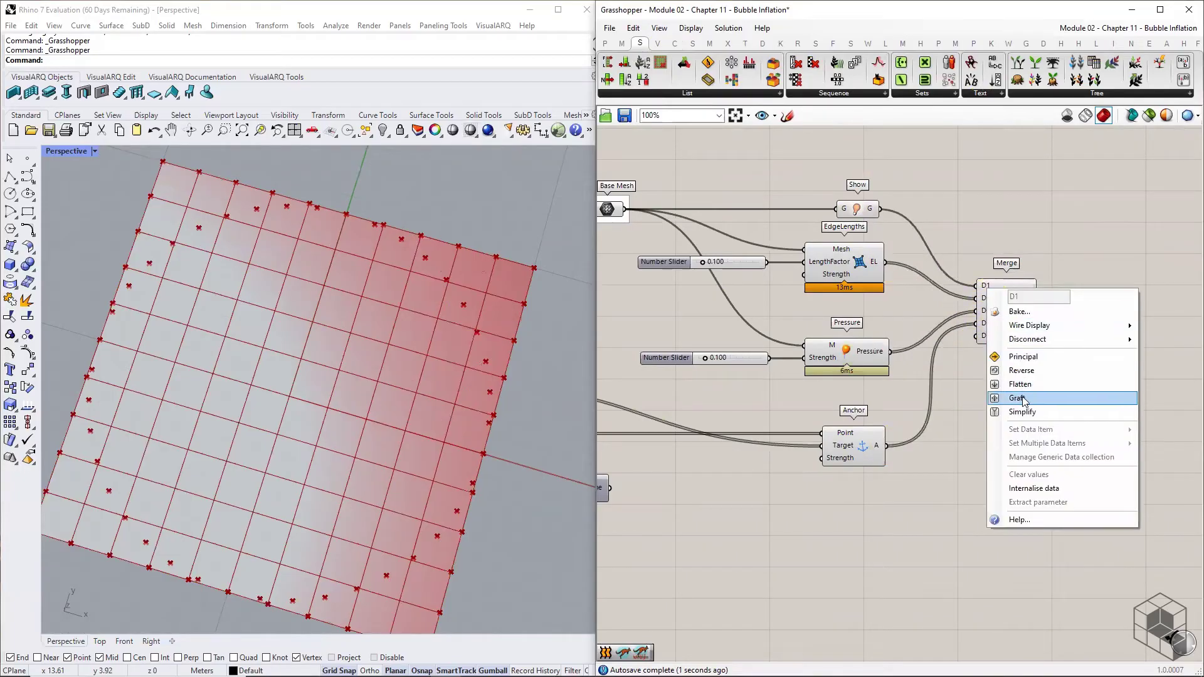
pyautogui.click(1020, 384)
pyautogui.scroll(4, 989, 316)
pyautogui.rightClick(984, 281)
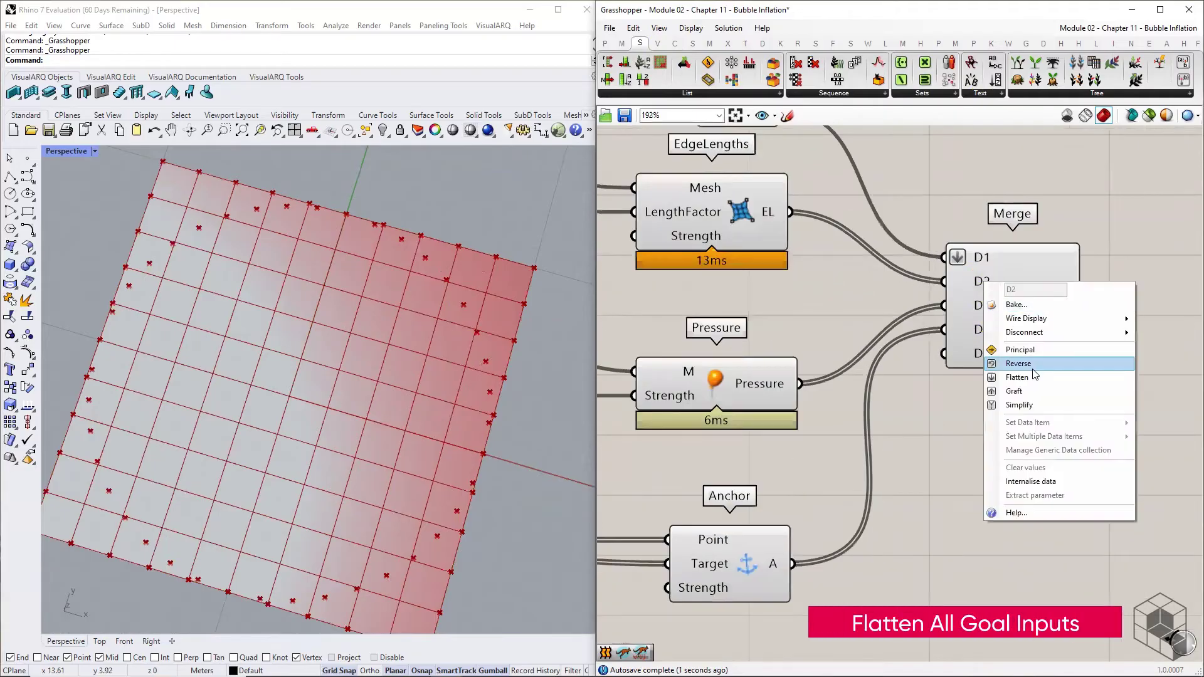
pyautogui.click(1034, 377)
pyautogui.rightClick(982, 305)
pyautogui.click(1034, 400)
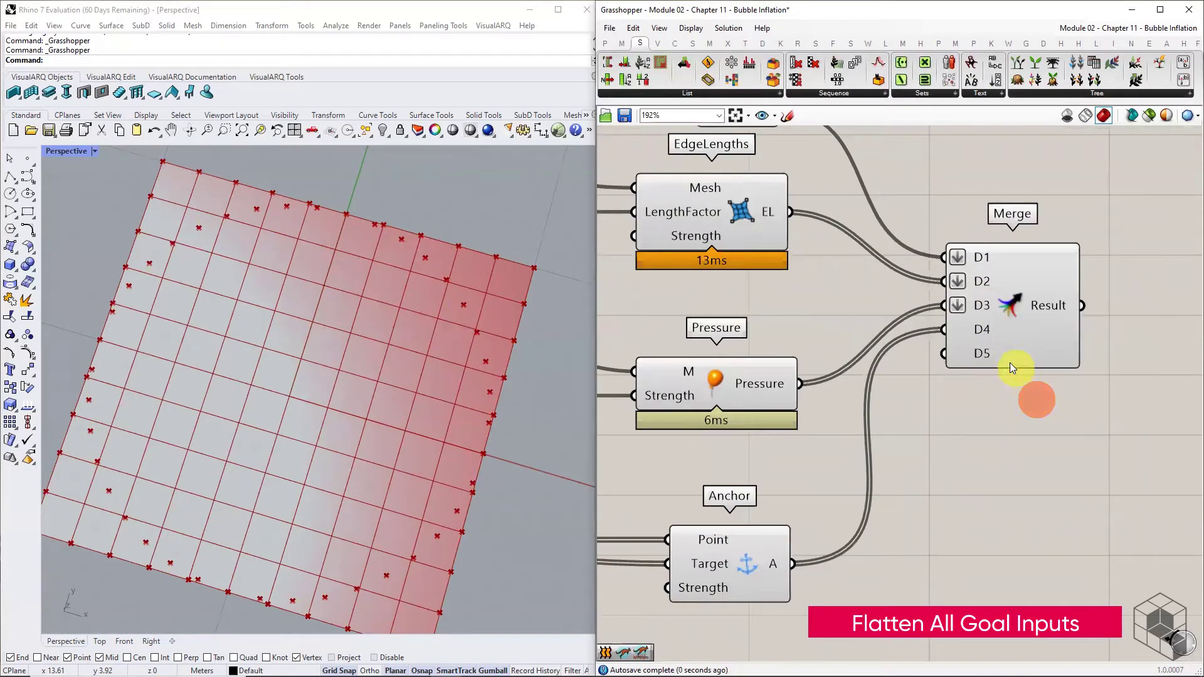
pyautogui.rightClick(980, 329)
pyautogui.click(1035, 424)
pyautogui.scroll(-3, 994, 359)
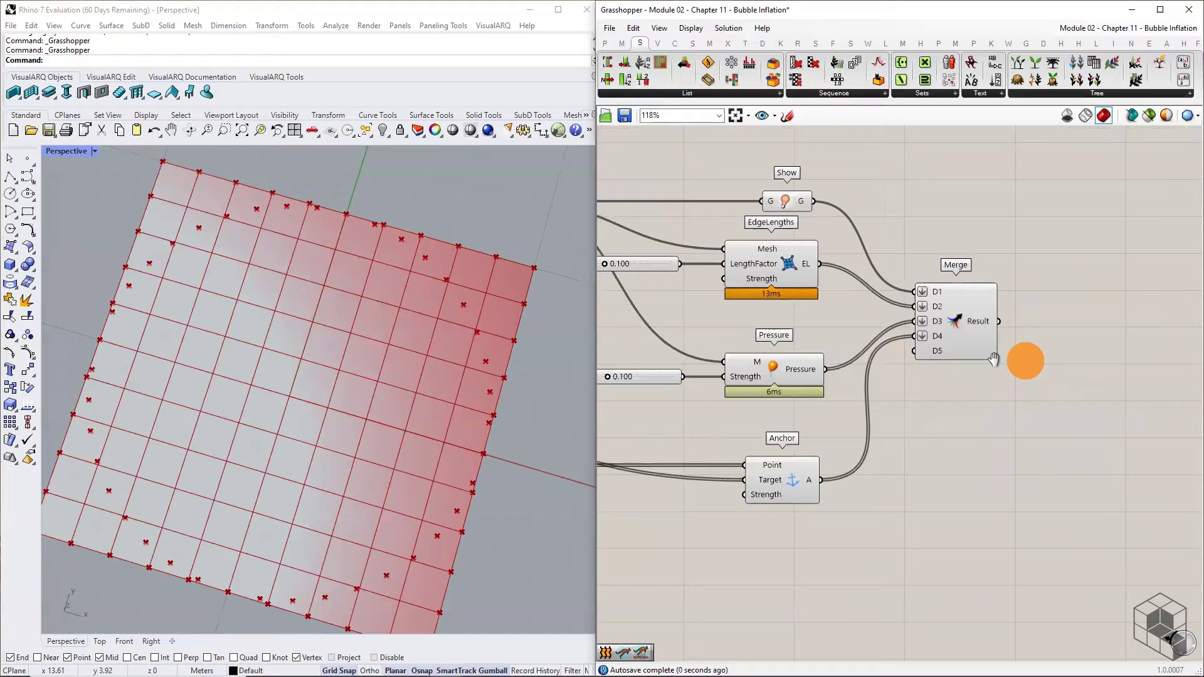
pyautogui.moveTo(994, 359); pyautogui.dragTo(866, 371, button='right')
# Place a Kangaroo BouncySolver to the right of Merge
pyautogui.click(991, 42)
pyautogui.click(1067, 93)
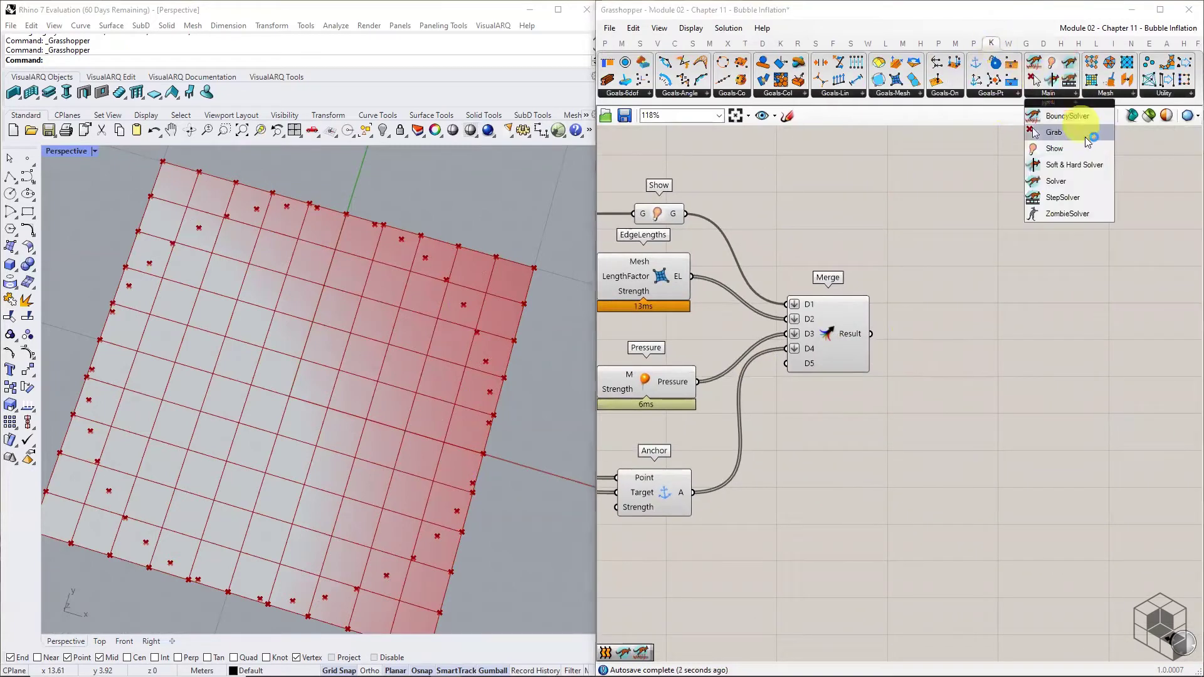
pyautogui.click(1075, 118)
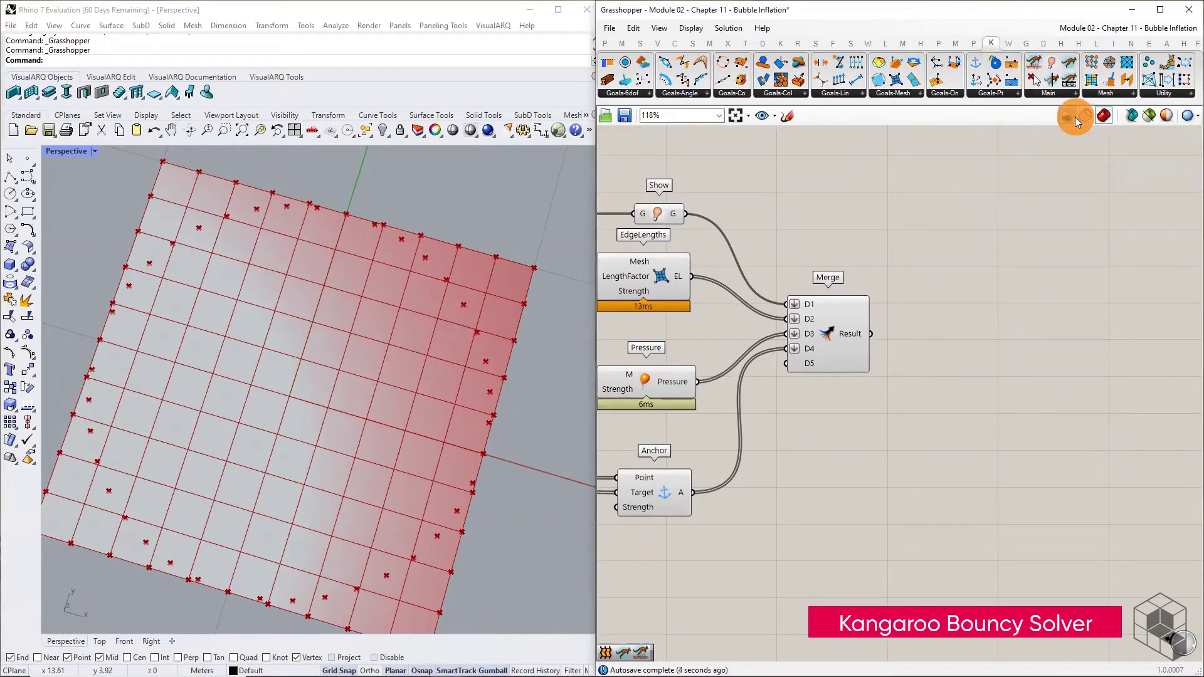
pyautogui.click(1090, 368)
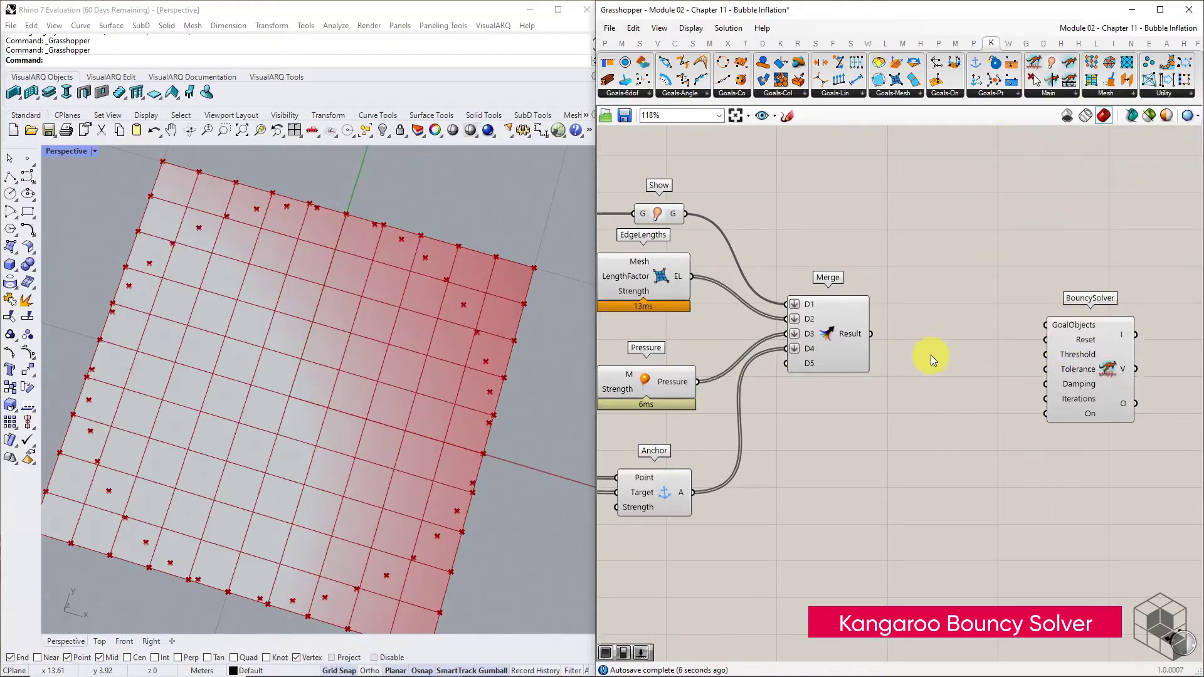
# Connect a Boolean Toggle to BouncySolver's On input
pyautogui.click(606, 43)
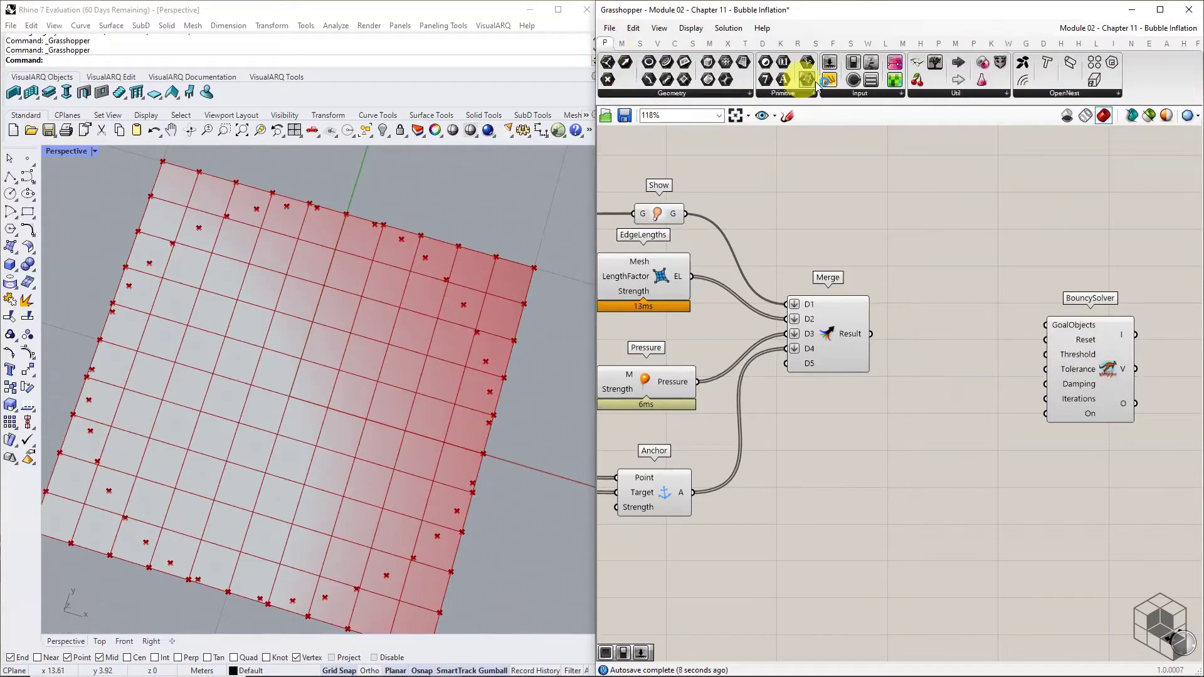
pyautogui.click(850, 93)
pyautogui.click(888, 137)
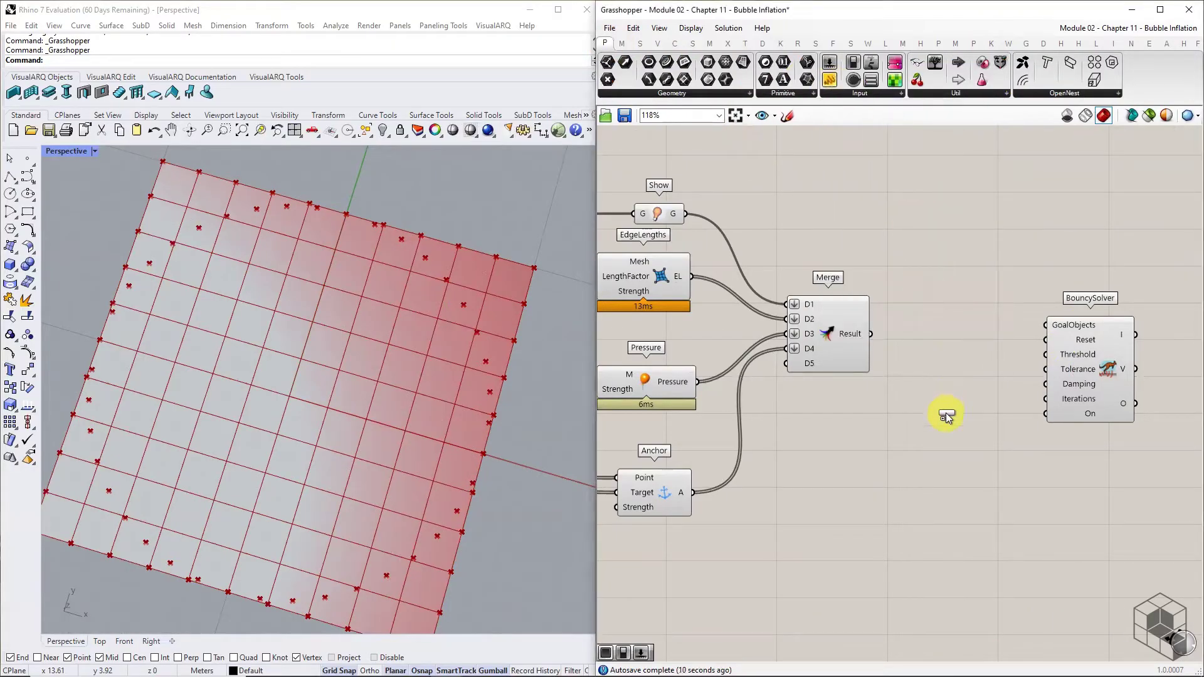
pyautogui.click(945, 411)
pyautogui.scroll(3, 946, 411)
pyautogui.moveTo(997, 416); pyautogui.dragTo(1072, 416)
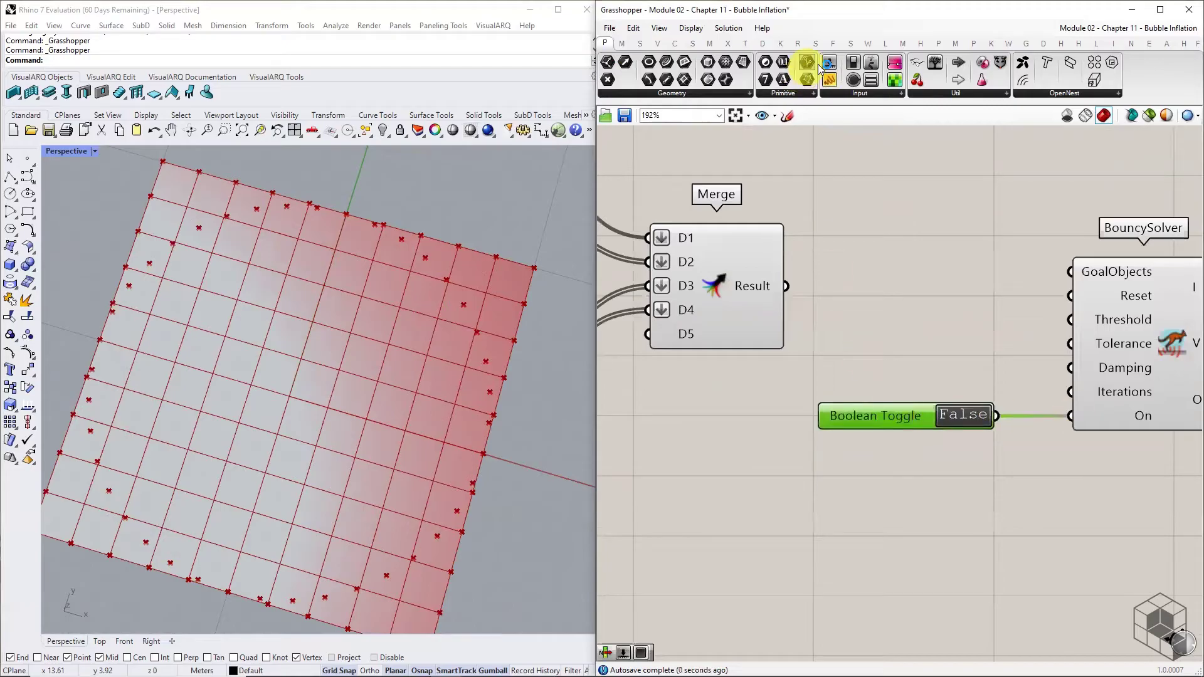
# Connect a Button to the solver's Reset input and Merge's Result to its GoalObjects input
pyautogui.click(860, 93)
pyautogui.click(935, 134)
pyautogui.click(930, 314)
pyautogui.moveTo(994, 313); pyautogui.dragTo(1113, 325)
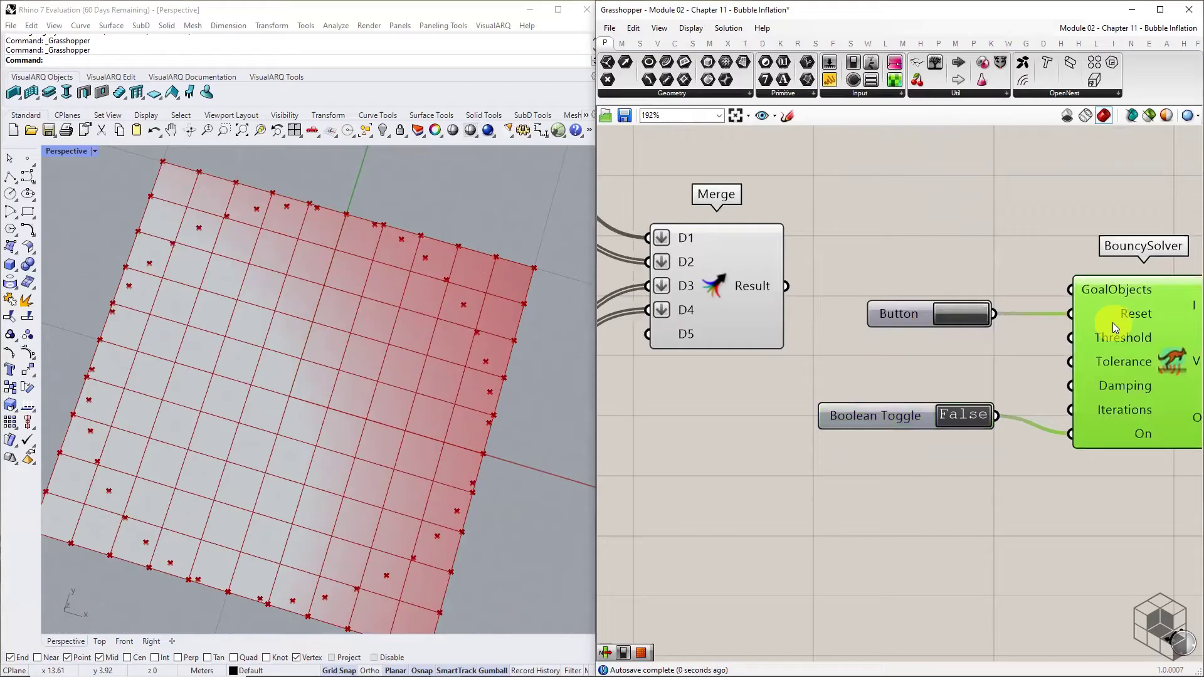
pyautogui.moveTo(900, 419); pyautogui.dragTo(897, 435)
pyautogui.moveTo(797, 288); pyautogui.dragTo(1066, 289)
pyautogui.click(1106, 302)
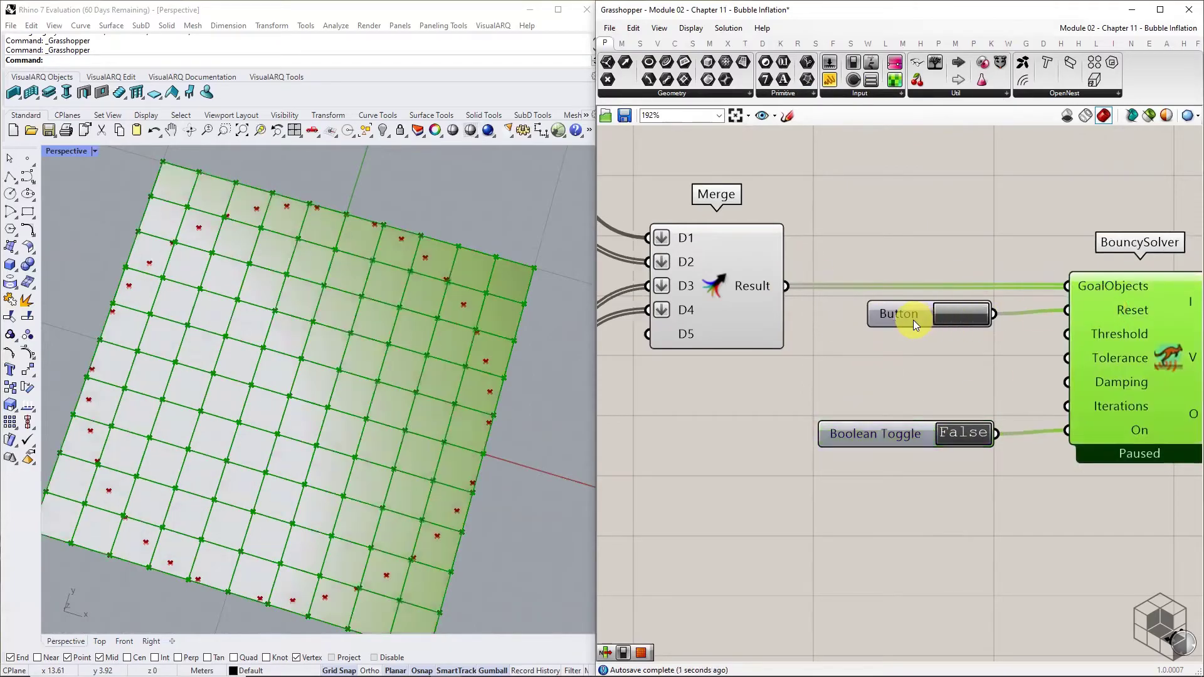
pyautogui.scroll(-5, 849, 331)
pyautogui.moveTo(840, 329); pyautogui.dragTo(1089, 300, button='right')
pyautogui.moveTo(1060, 157); pyautogui.dragTo(719, 419)
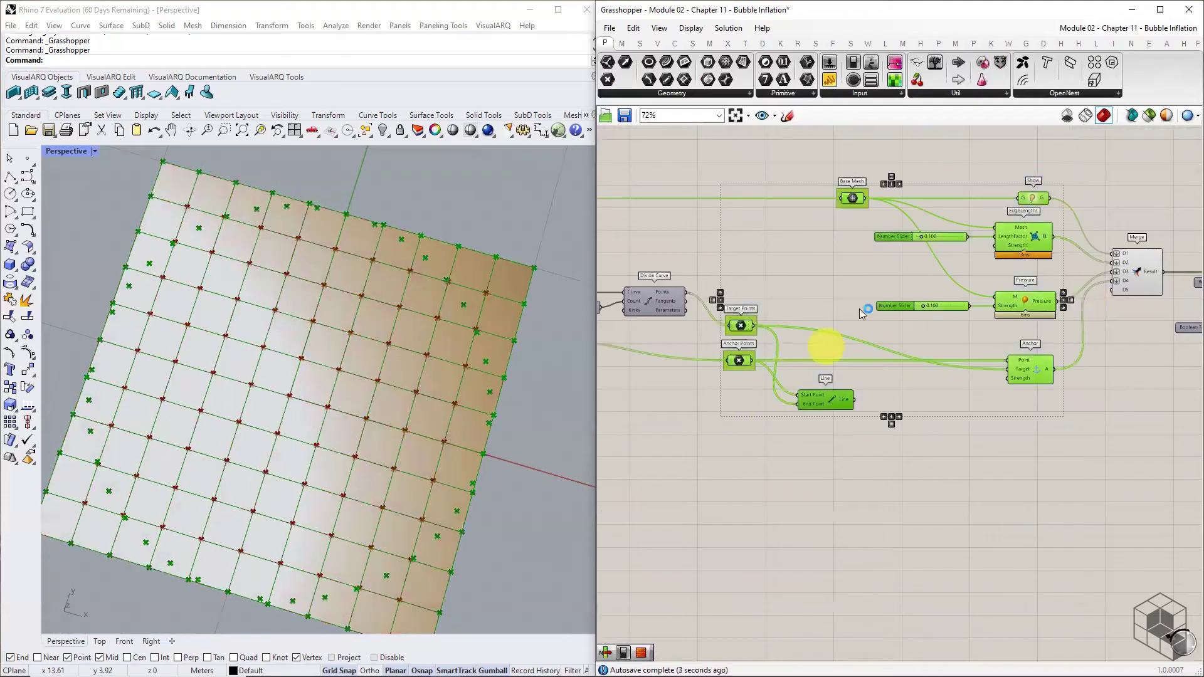
pyautogui.middleClick(861, 307)
pyautogui.click(893, 282)
pyautogui.moveTo(809, 301); pyautogui.dragTo(959, 296, button='right')
pyautogui.scroll(-3, 957, 296)
pyautogui.moveTo(756, 301); pyautogui.dragTo(979, 296, button='right')
pyautogui.moveTo(1064, 296); pyautogui.dragTo(877, 290, button='right')
pyautogui.scroll(4, 876, 289)
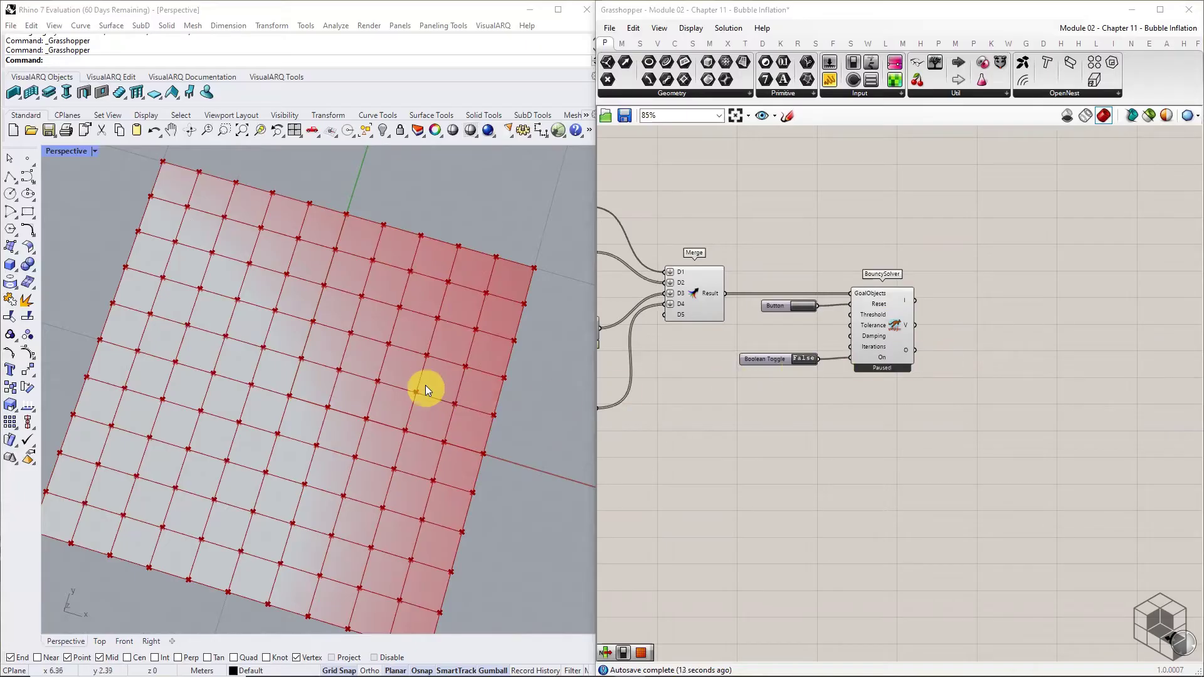
pyautogui.scroll(-3, 427, 380)
pyautogui.scroll(2, 314, 446)
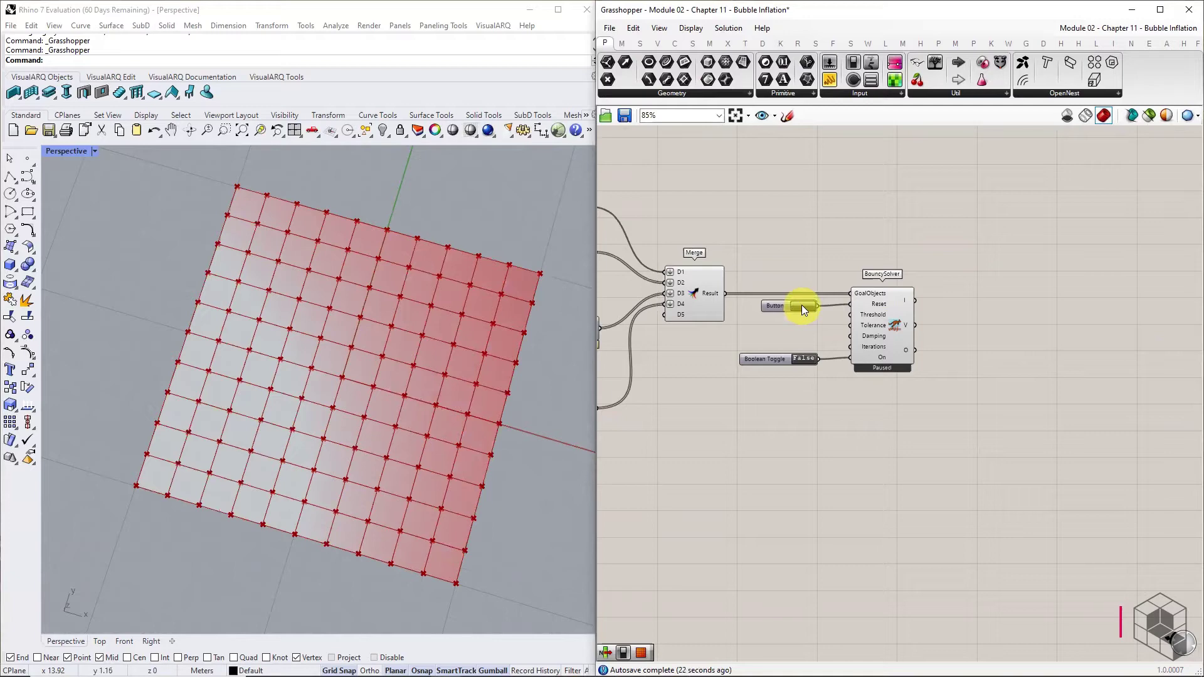
pyautogui.click(803, 359)
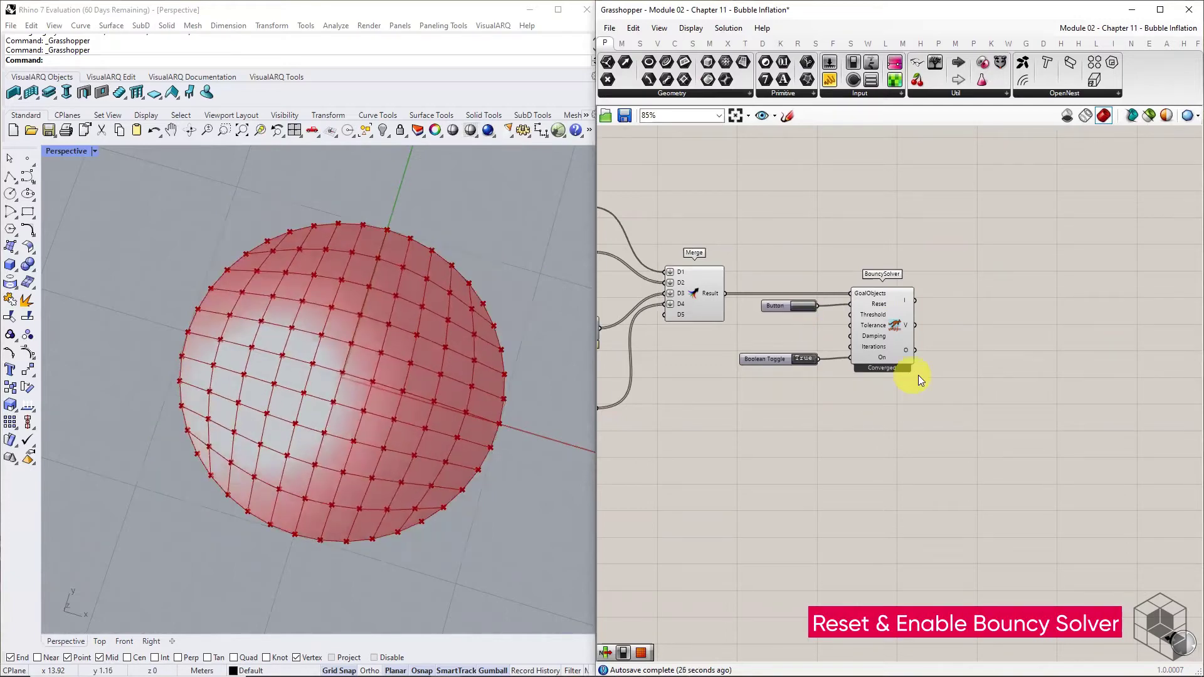
pyautogui.scroll(3, 918, 375)
pyautogui.moveTo(873, 332)
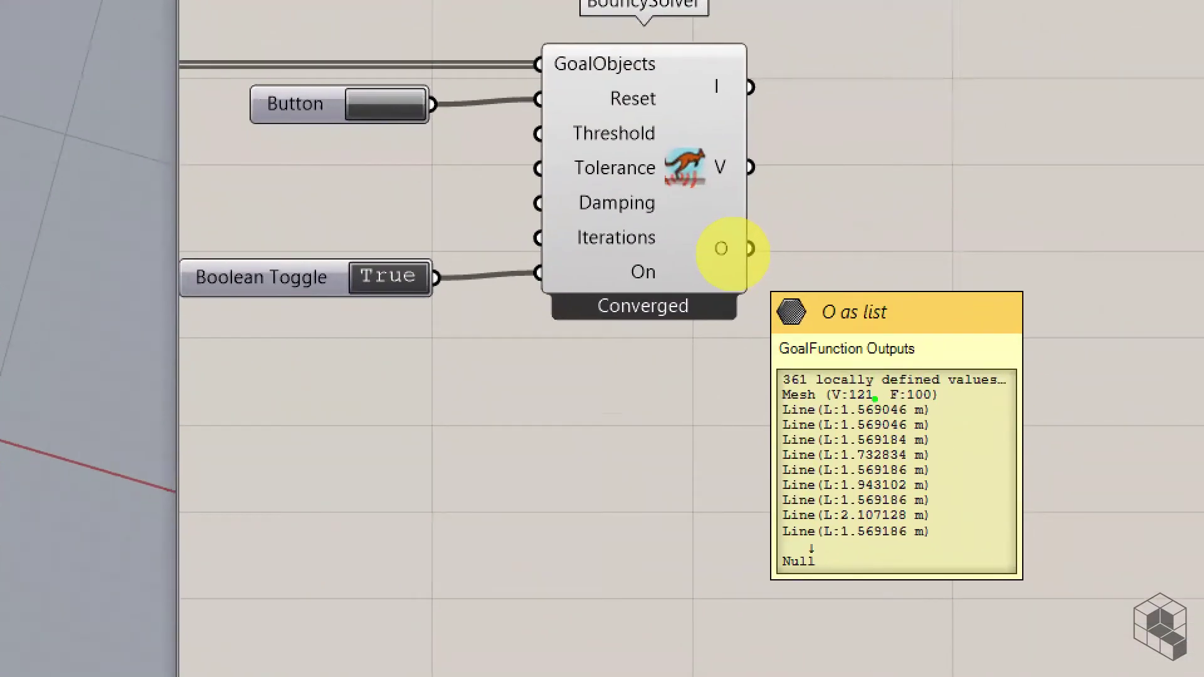
pyautogui.moveTo(781, 405); pyautogui.dragTo(941, 406)
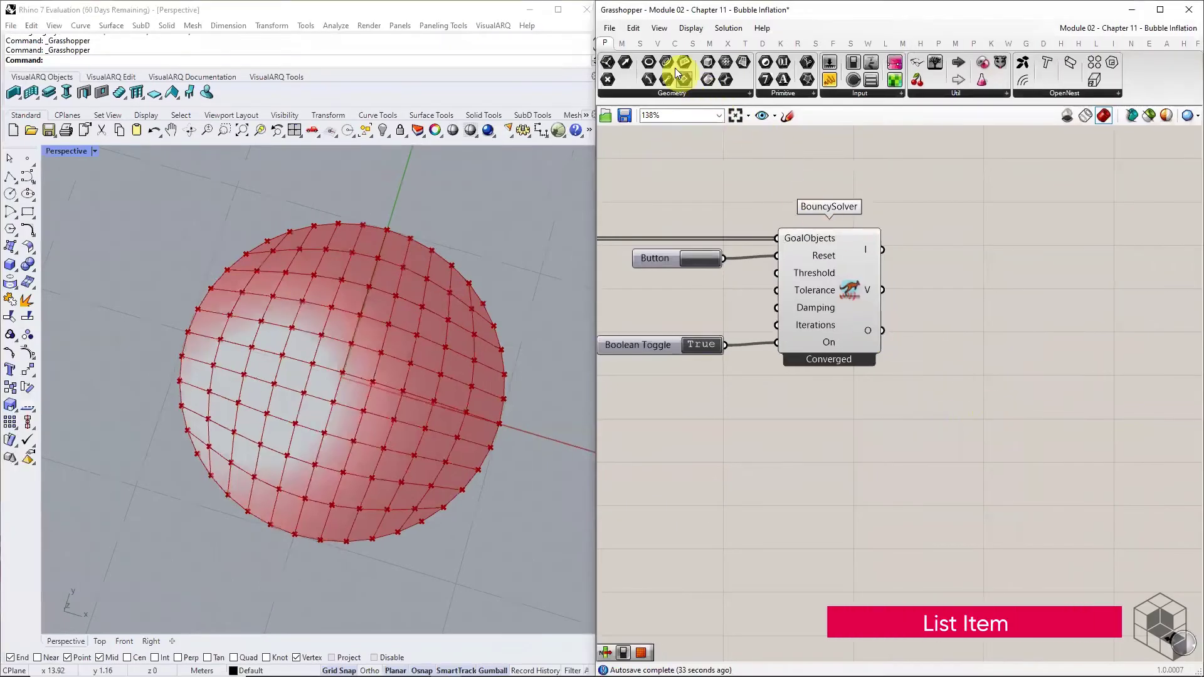
# Feed the solver outputs into a List Item and pass its result to a Mesh parameter
pyautogui.click(641, 41)
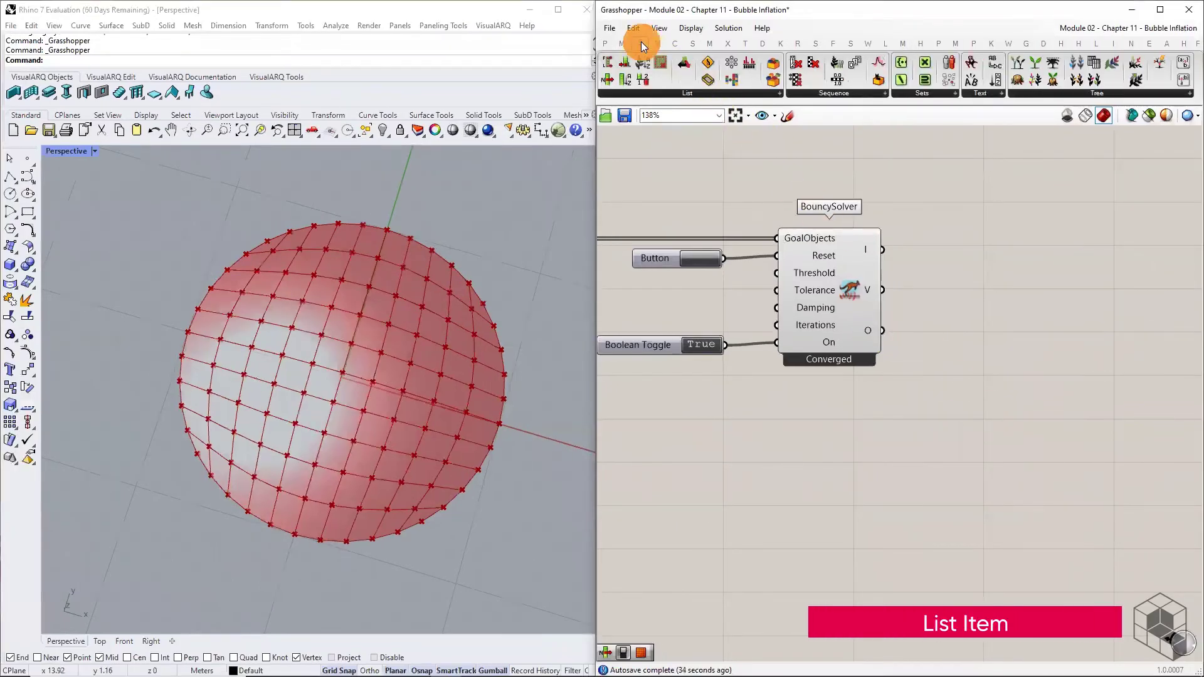
pyautogui.click(649, 90)
pyautogui.moveTo(705, 126); pyautogui.dragTo(914, 309)
pyautogui.moveTo(953, 318); pyautogui.dragTo(954, 340)
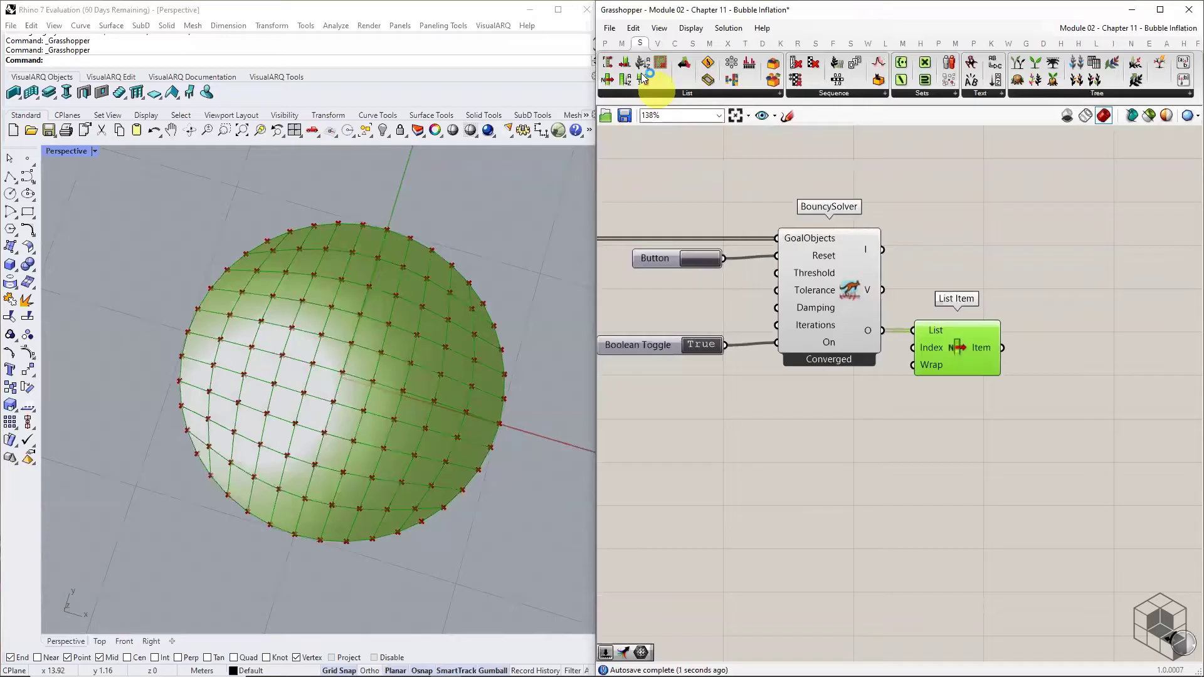
pyautogui.click(605, 45)
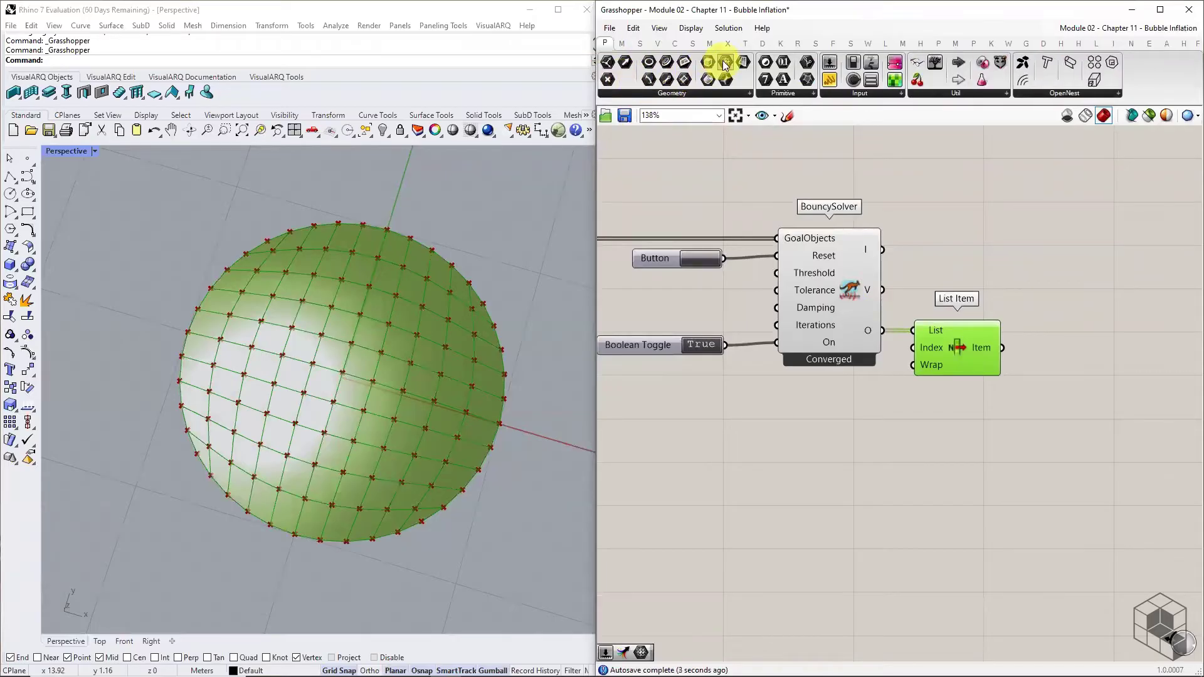
pyautogui.moveTo(728, 63); pyautogui.dragTo(1050, 348)
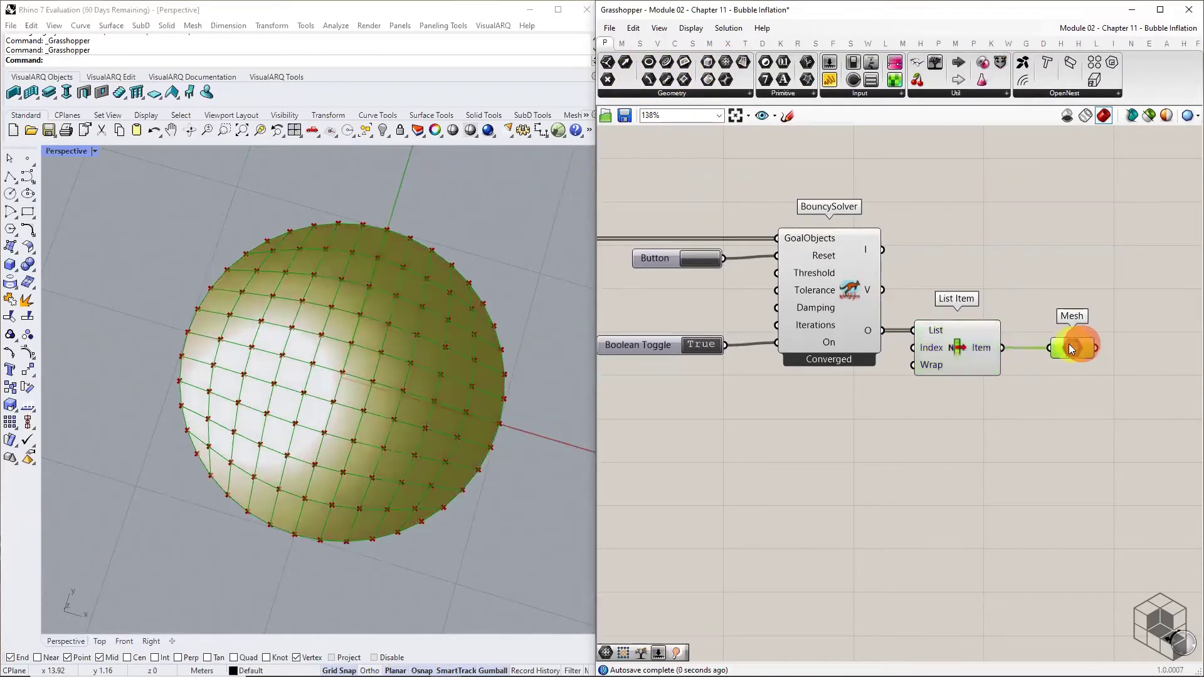
pyautogui.click(959, 345)
# Turn off the previews of List Item and BouncySolver
pyautogui.middleClick(958, 341)
pyautogui.click(1001, 302)
pyautogui.click(843, 303)
pyautogui.middleClick(843, 303)
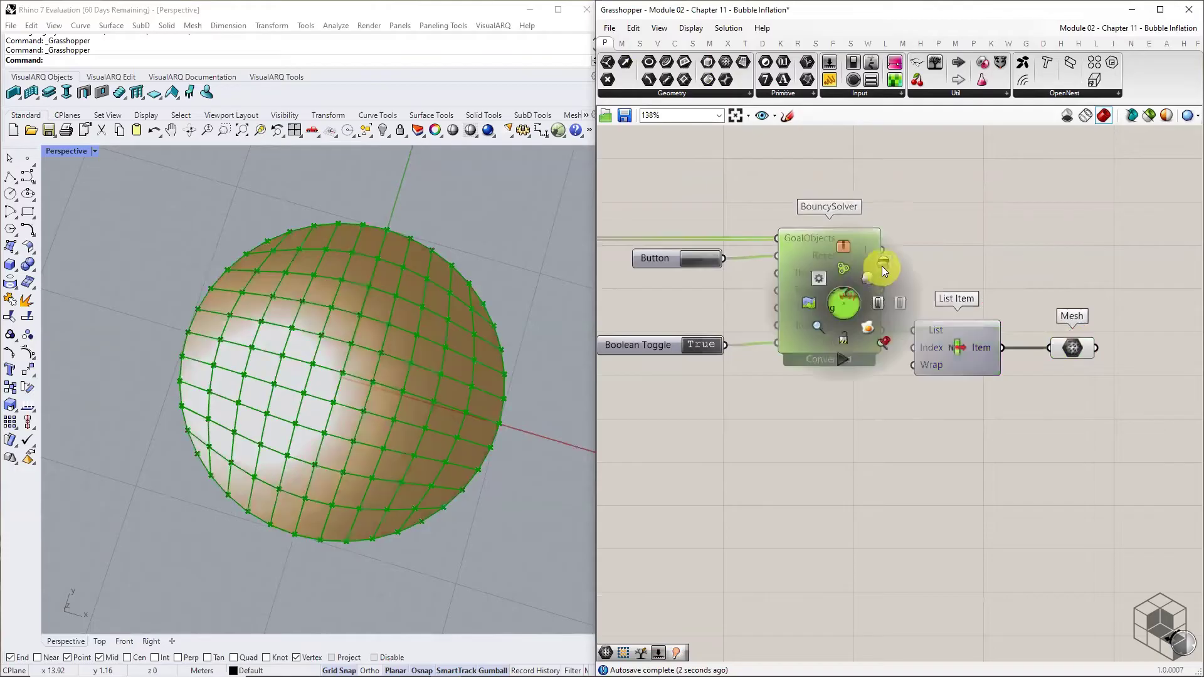
pyautogui.click(882, 266)
pyautogui.click(956, 271)
pyautogui.moveTo(1070, 341); pyautogui.dragTo(856, 343, button='right')
# Group the Mesh parameter and name the group 'Simulated Mesh'
pyautogui.click(857, 348)
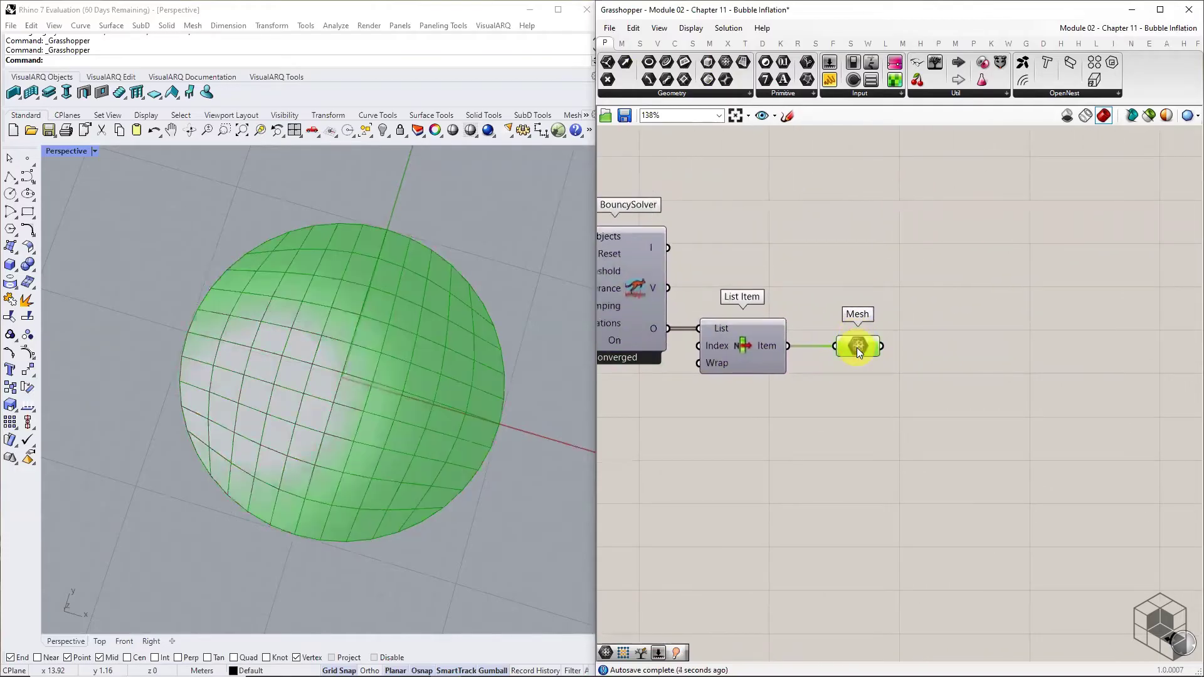
pyautogui.middleClick(878, 343)
pyautogui.click(878, 313)
pyautogui.rightClick(883, 330)
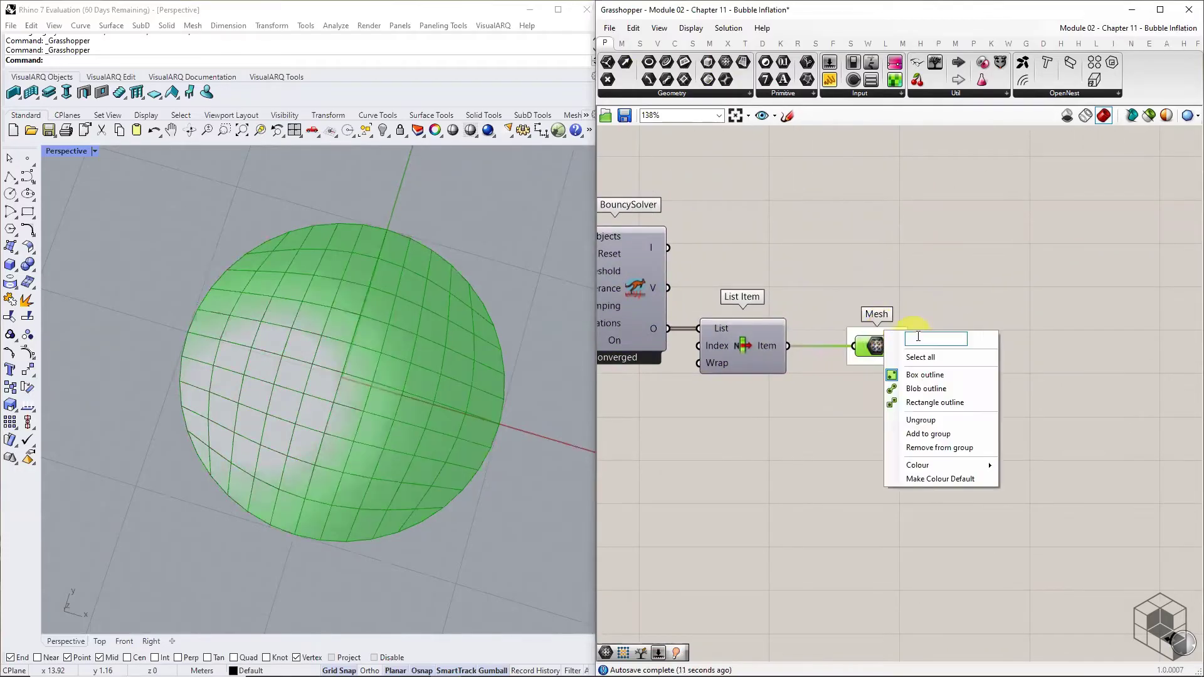
pyautogui.write('Simulated Mesh')
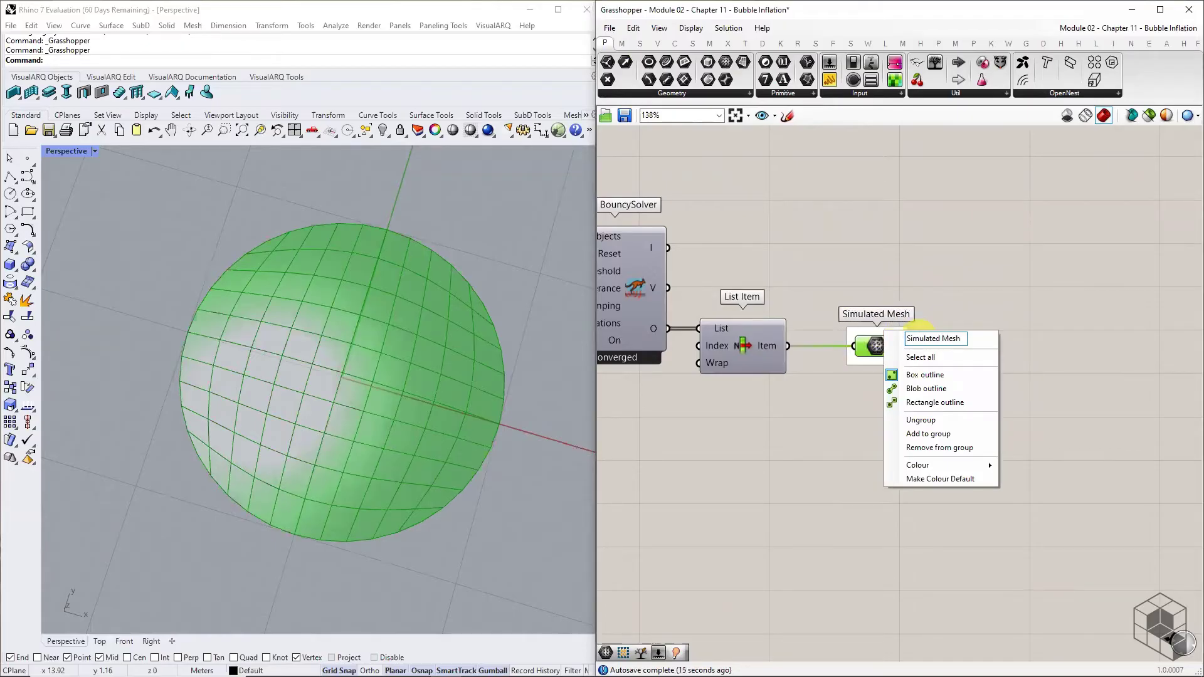
pyautogui.click(962, 254)
pyautogui.moveTo(1002, 367); pyautogui.dragTo(914, 378, button='right')
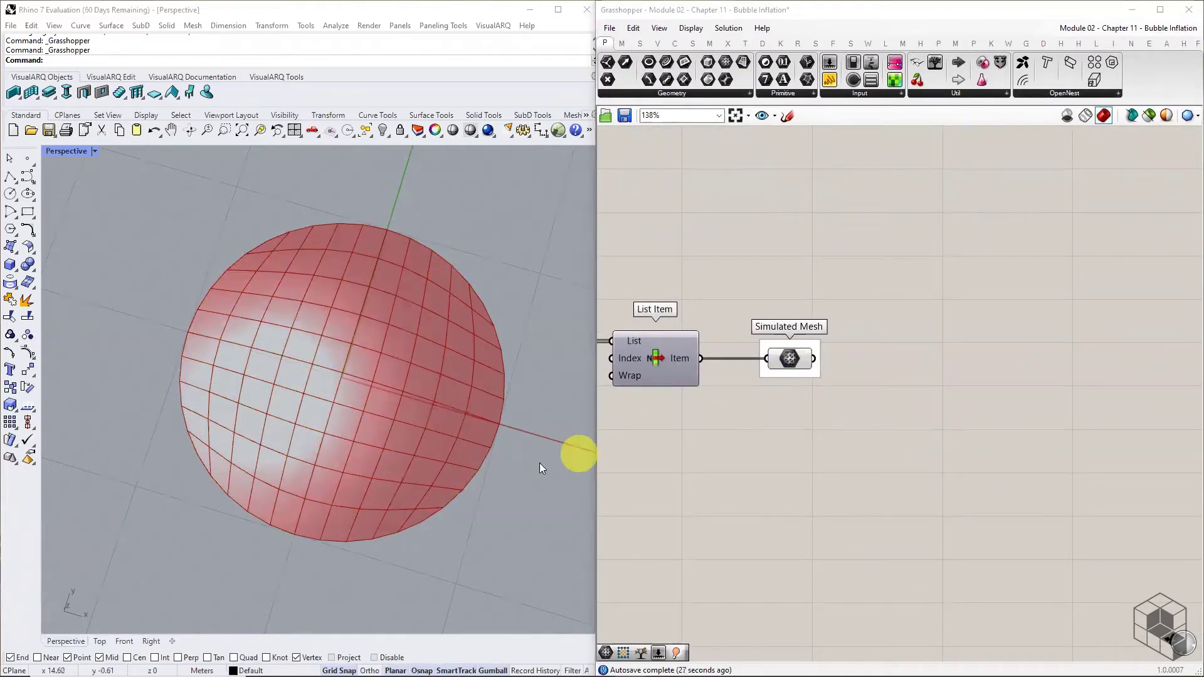
# Raise the Pressure goal's Strength slider from 0.100 to 0.314
pyautogui.moveTo(539, 467); pyautogui.dragTo(479, 363, button='right')
pyautogui.moveTo(748, 404); pyautogui.dragTo(1068, 391, button='right')
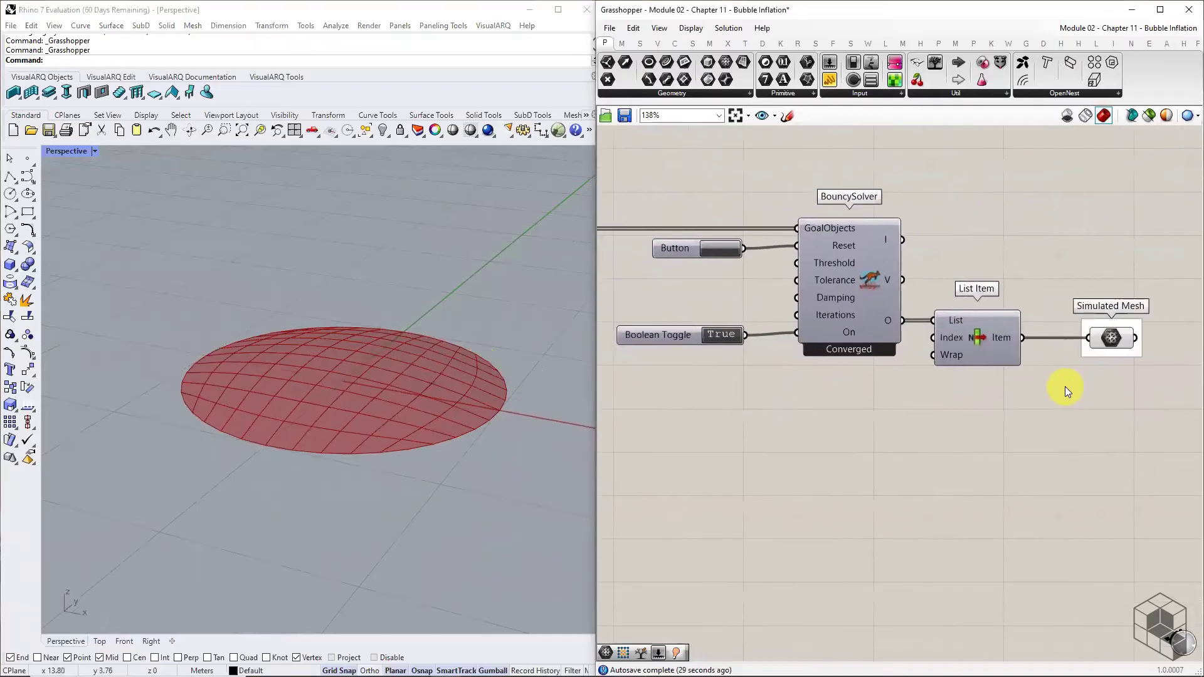
pyautogui.scroll(-2, 1065, 386)
pyautogui.moveTo(804, 422); pyautogui.dragTo(1046, 419, button='right')
pyautogui.moveTo(784, 423); pyautogui.dragTo(948, 418, button='right')
pyautogui.scroll(4, 791, 274)
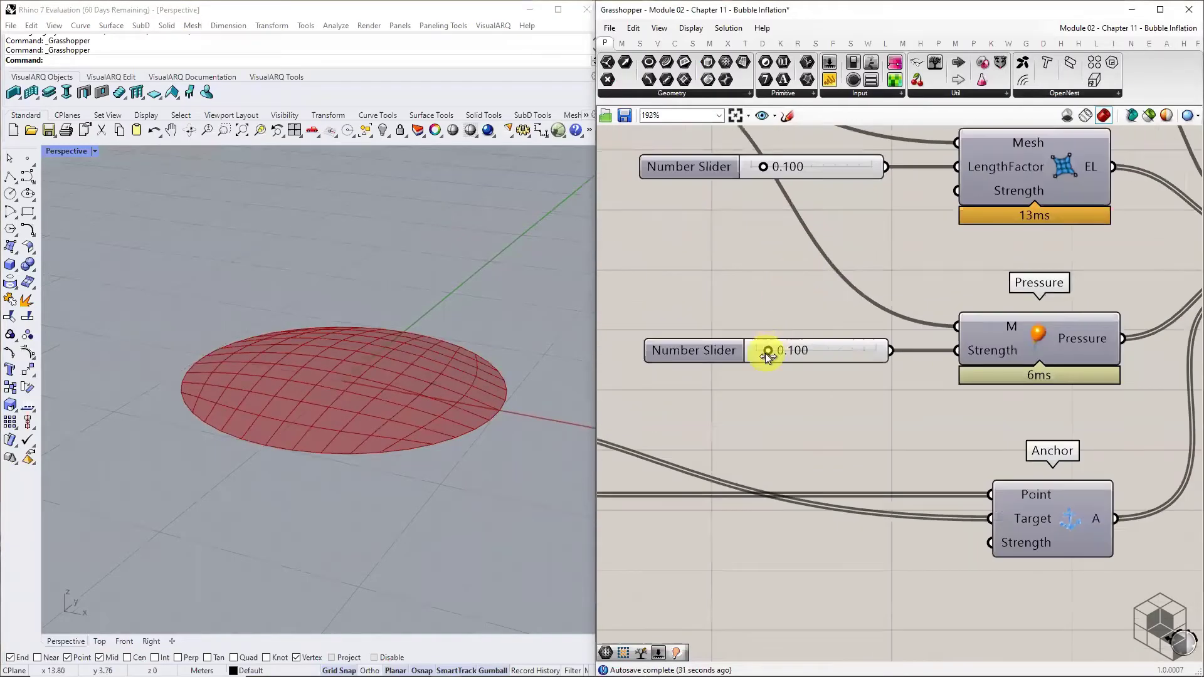
pyautogui.moveTo(765, 352); pyautogui.dragTo(793, 348)
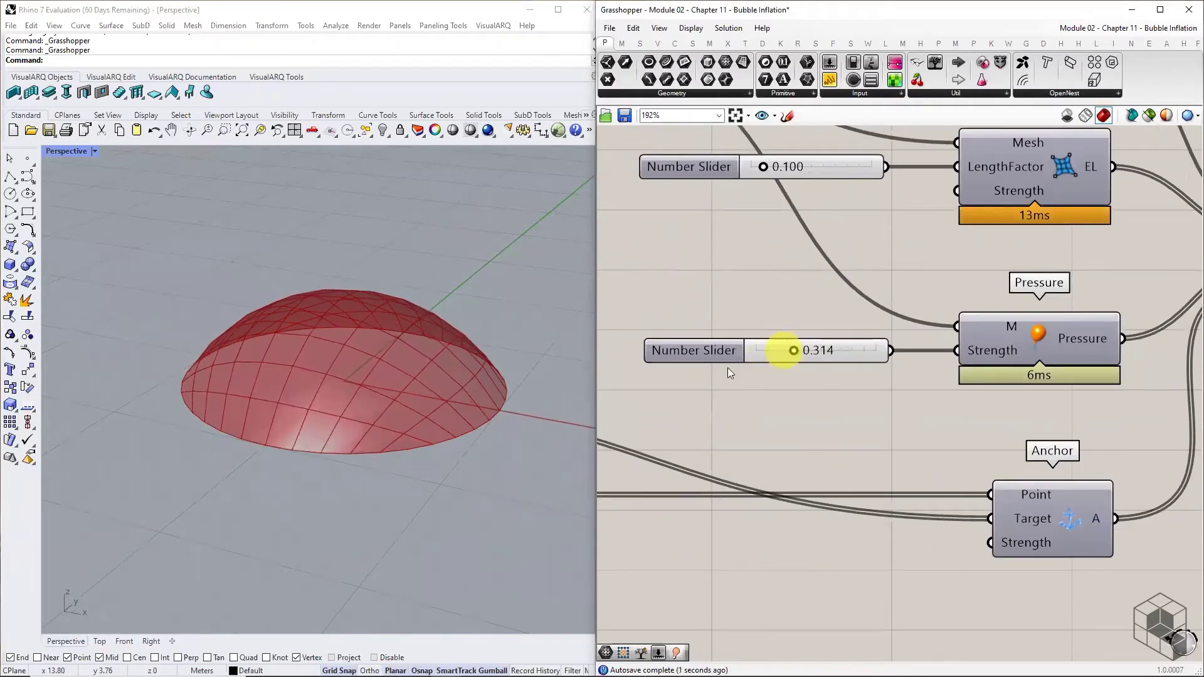
# Orbit the Perspective view to inspect the inflated dome's height
pyautogui.moveTo(500, 439); pyautogui.dragTo(438, 492, button='right')
pyautogui.moveTo(1001, 449); pyautogui.dragTo(701, 447, button='right')
pyautogui.scroll(-4, 753, 446)
pyautogui.moveTo(1067, 461); pyautogui.dragTo(706, 458, button='right')
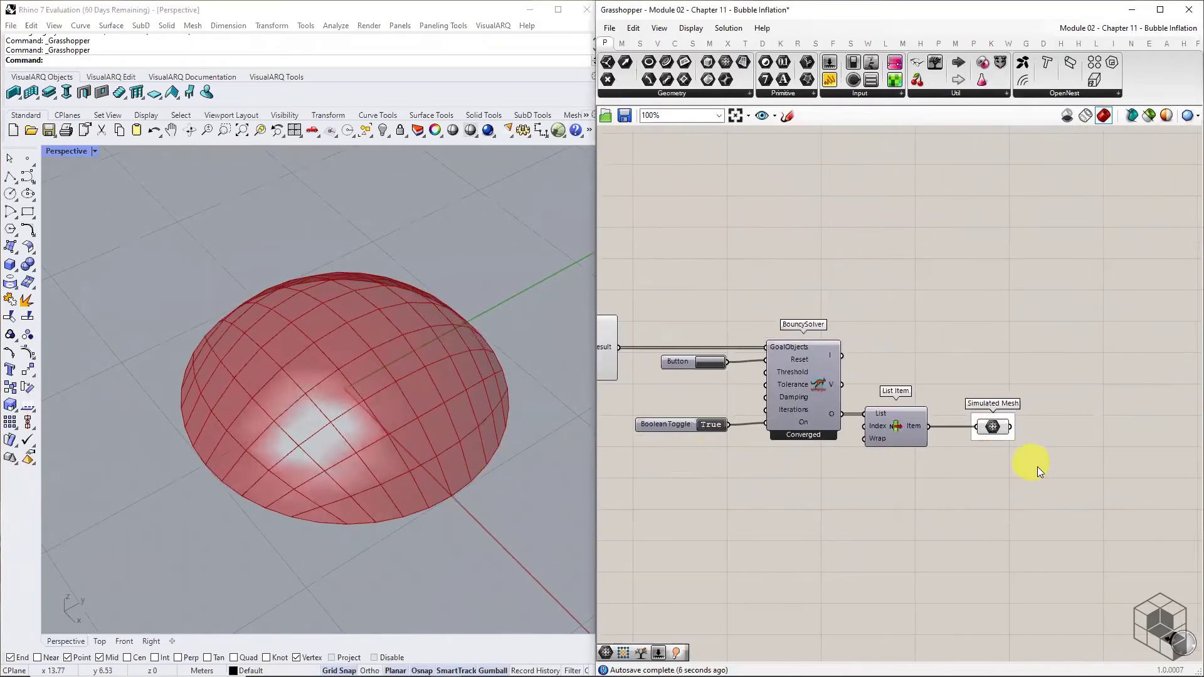
pyautogui.moveTo(1037, 466); pyautogui.dragTo(851, 463, button='right')
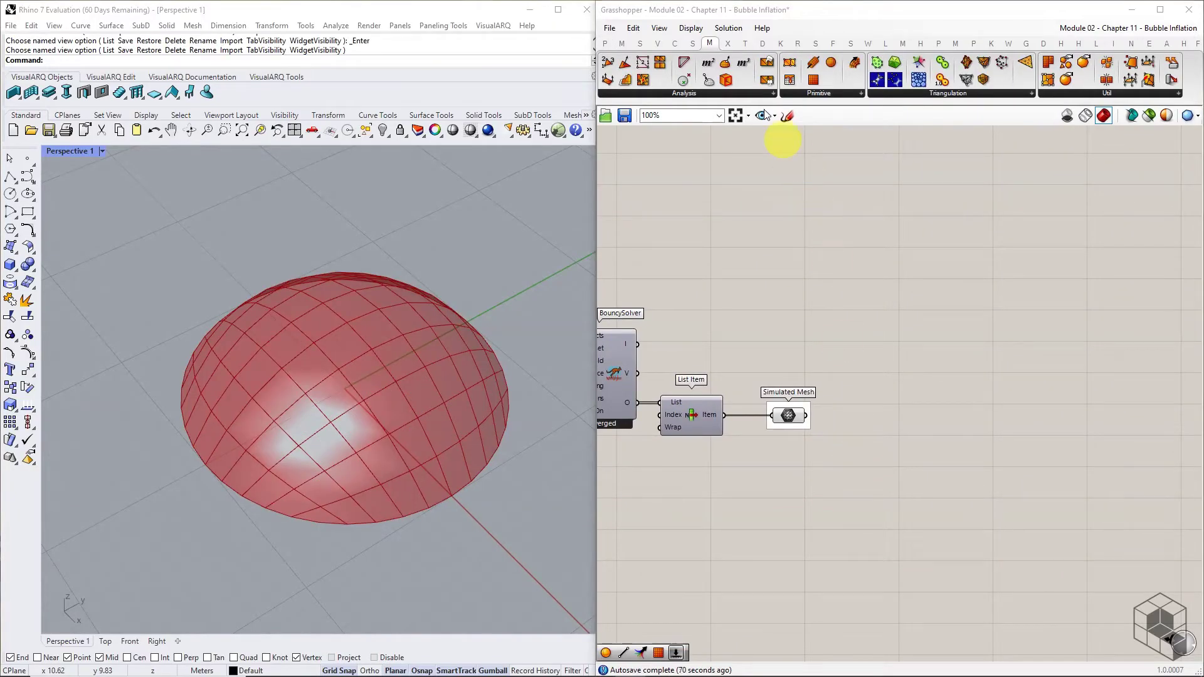
# Add a Mesh Explode component fed by the Simulated Mesh parameter
pyautogui.click(749, 93)
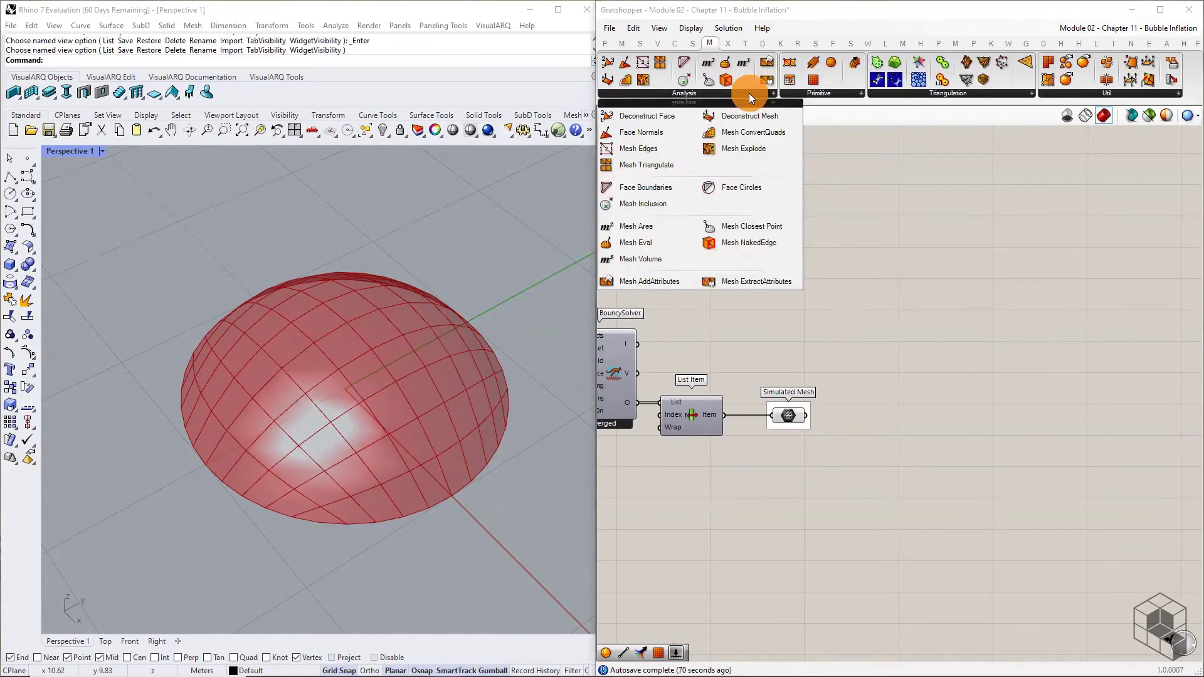
pyautogui.click(751, 146)
pyautogui.click(931, 412)
pyautogui.moveTo(807, 415); pyautogui.dragTo(921, 423)
# Turn off Simulated Mesh's preview and confirm the Faces output holds 100 meshes
pyautogui.click(786, 415)
pyautogui.middleClick(786, 416)
pyautogui.click(818, 391)
pyautogui.click(910, 466)
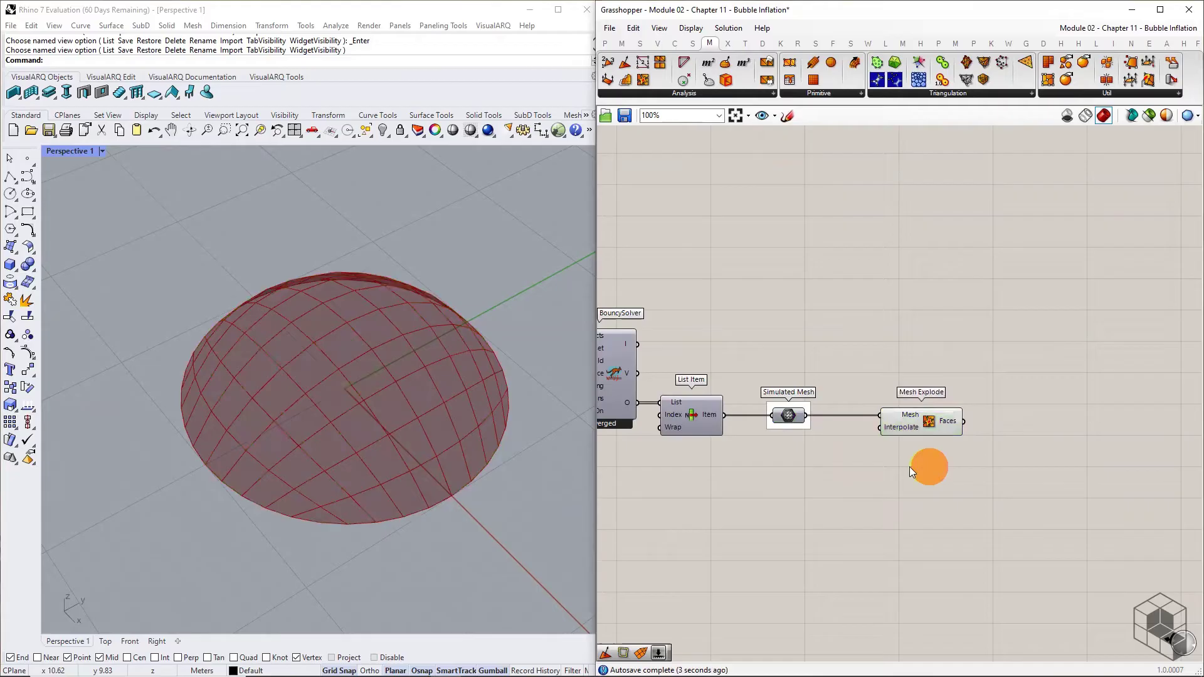
pyautogui.moveTo(793, 416)
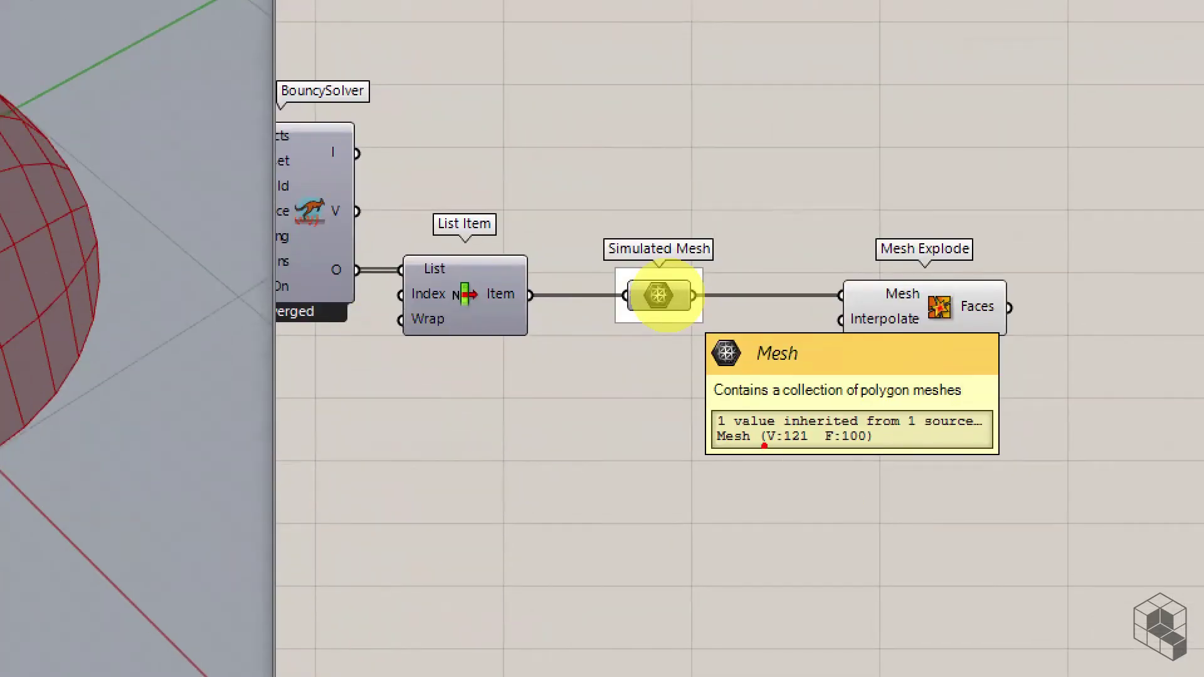
pyautogui.keyDown('shift'); pyautogui.moveTo(828, 446); pyautogui.dragTo(870, 446); pyautogui.keyUp('shift')
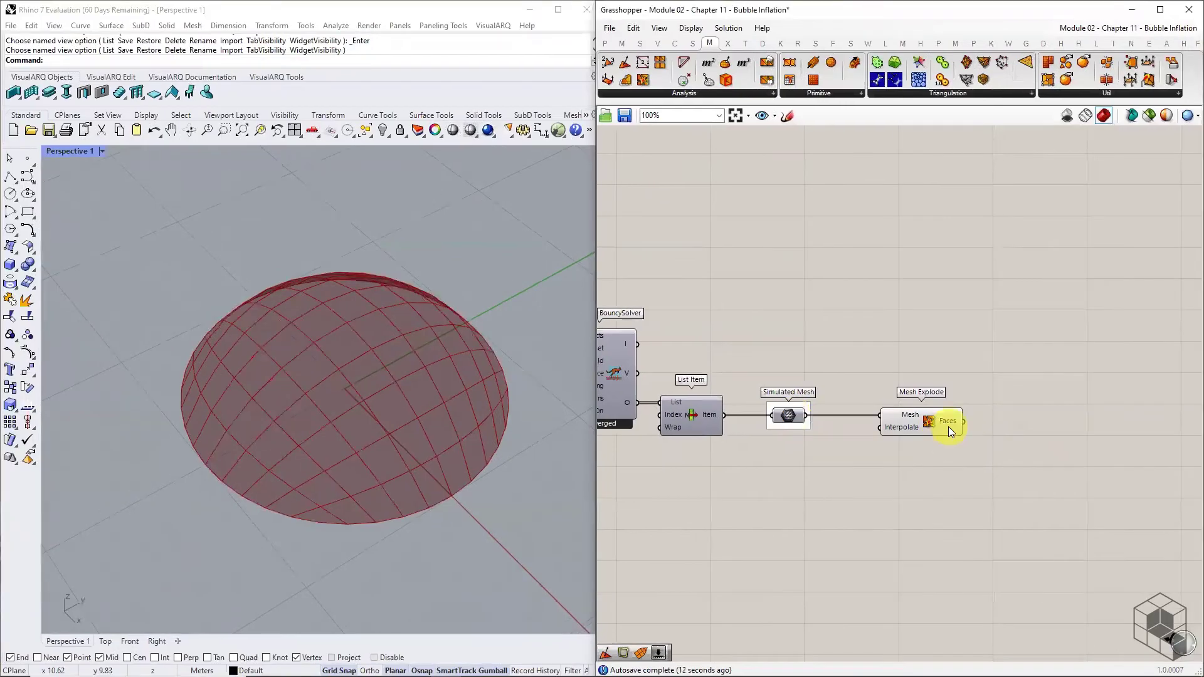
pyautogui.moveTo(974, 306)
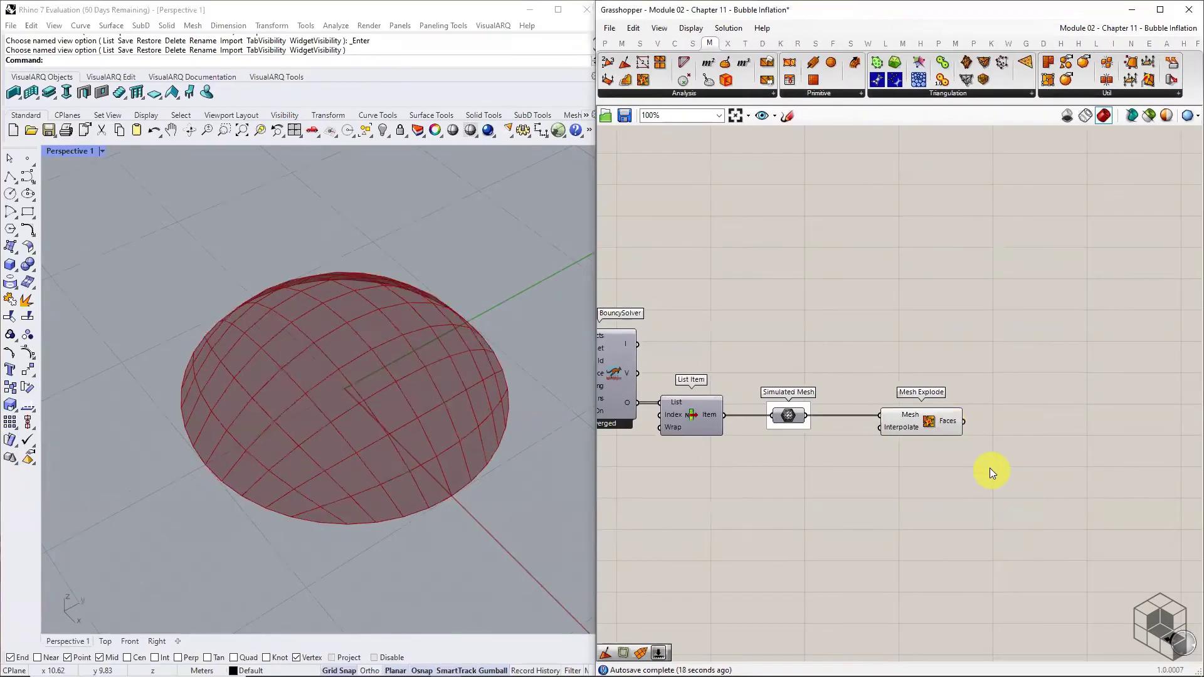
pyautogui.moveTo(899, 417); pyautogui.dragTo(742, 412, button='right')
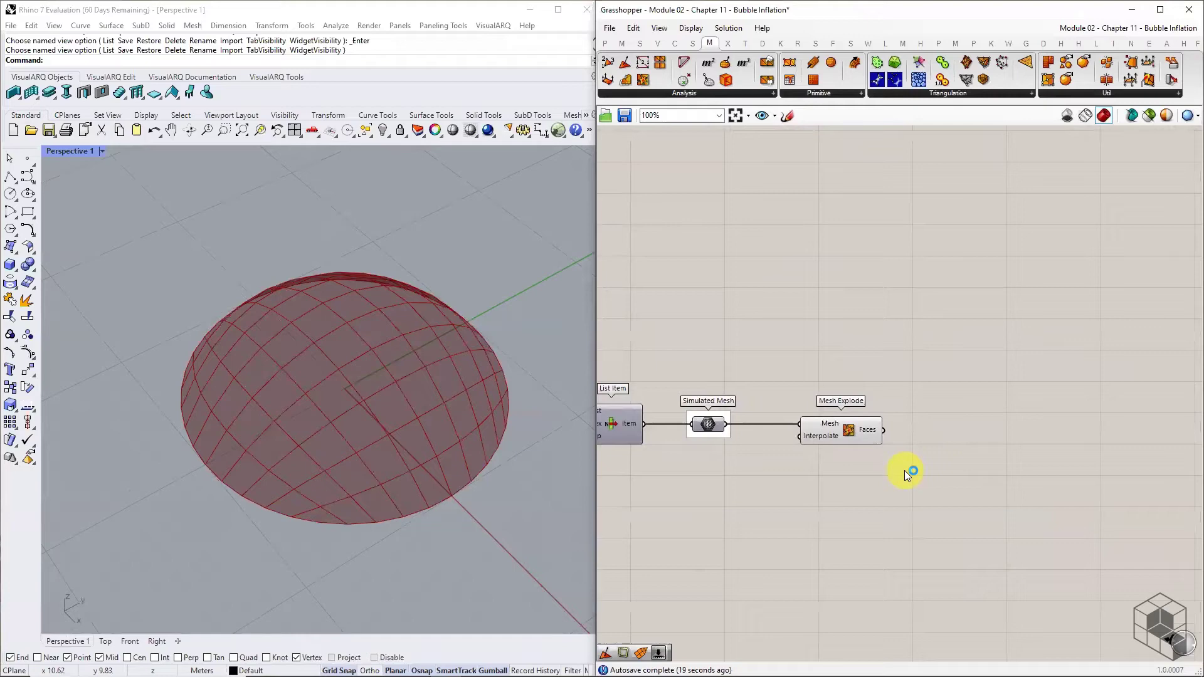
# Feed Mesh Explode's faces into a Kangaroo Refine and turn off Mesh Explode's preview
pyautogui.click(992, 45)
pyautogui.click(1093, 94)
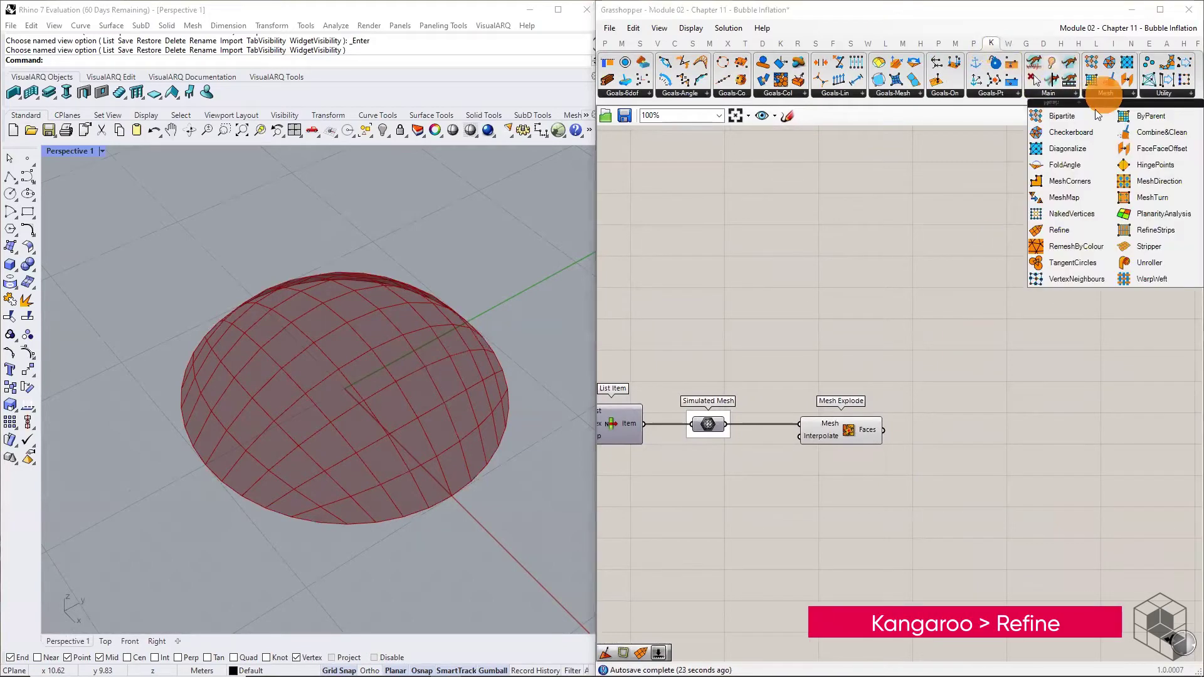
pyautogui.click(1058, 230)
pyautogui.click(957, 437)
pyautogui.moveTo(883, 430); pyautogui.dragTo(930, 430)
pyautogui.click(855, 420)
pyautogui.middleClick(856, 421)
pyautogui.click(885, 386)
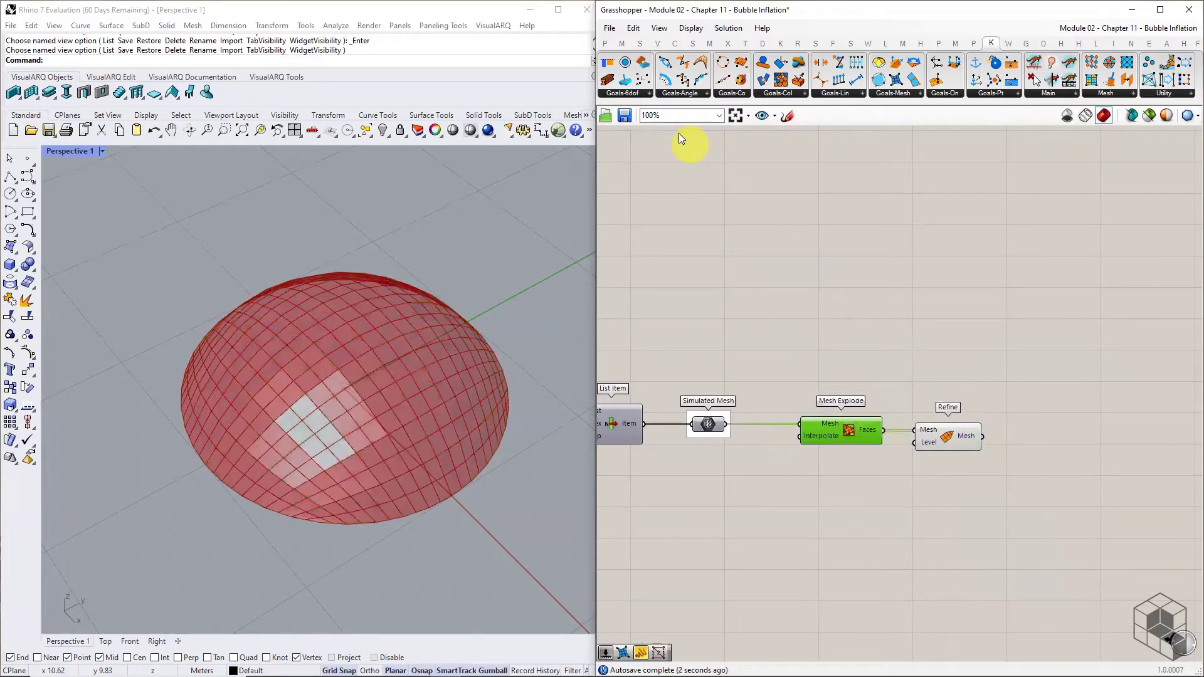
# Set Refine's Level to 2 with a Panel
pyautogui.click(607, 43)
pyautogui.moveTo(833, 79); pyautogui.dragTo(851, 470)
pyautogui.scroll(3, 868, 471)
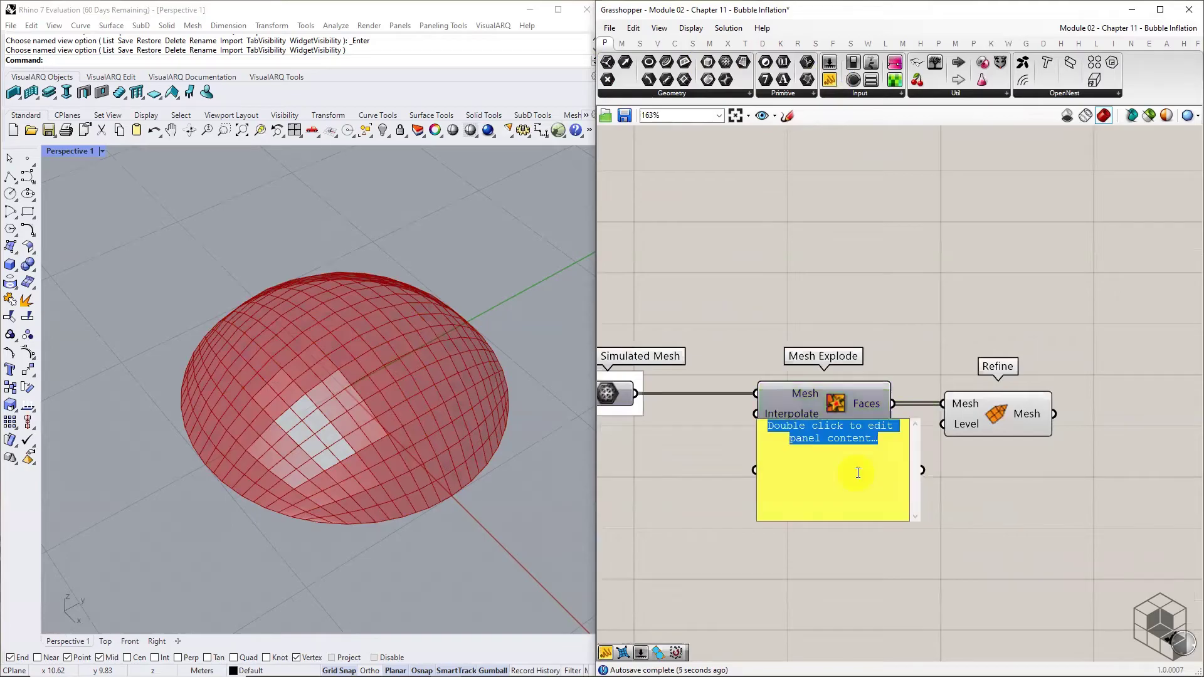
pyautogui.write('2')
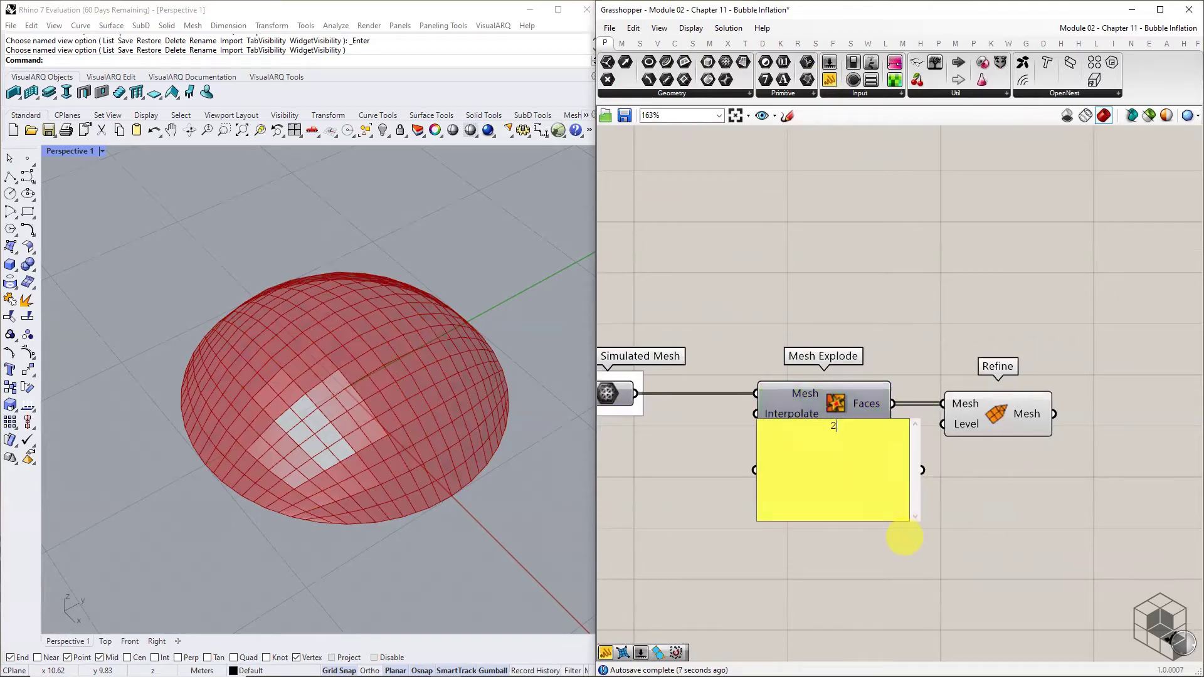
pyautogui.click(956, 519)
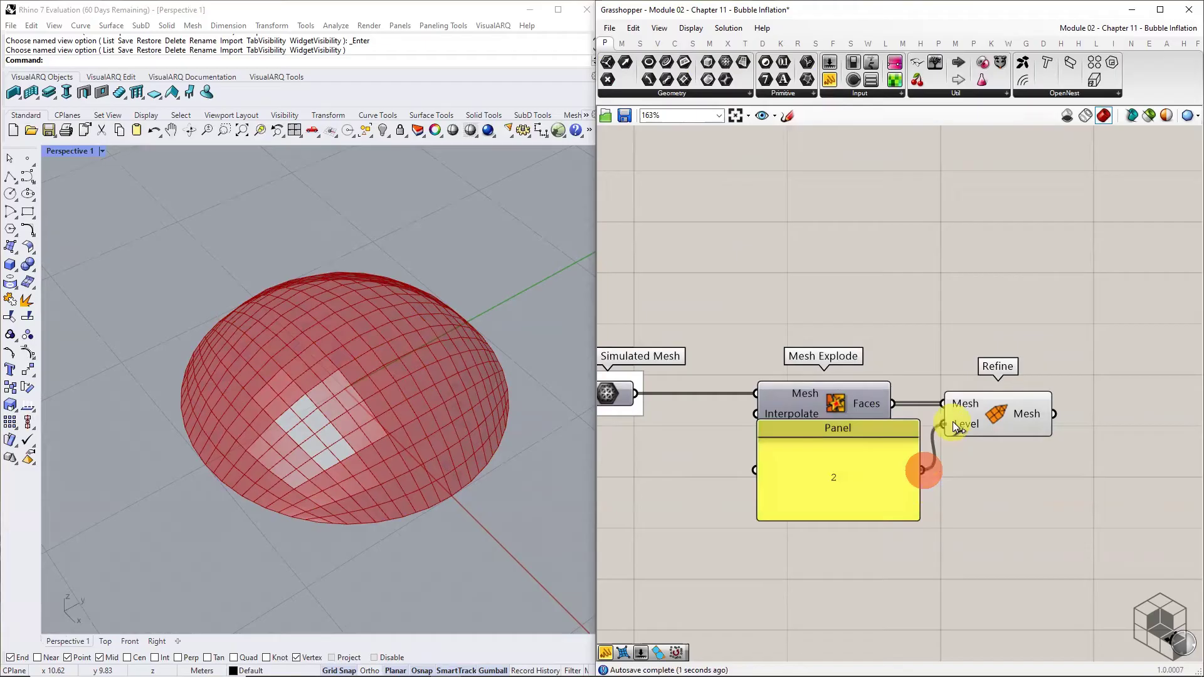
pyautogui.moveTo(954, 422); pyautogui.dragTo(945, 424)
pyautogui.click(843, 479)
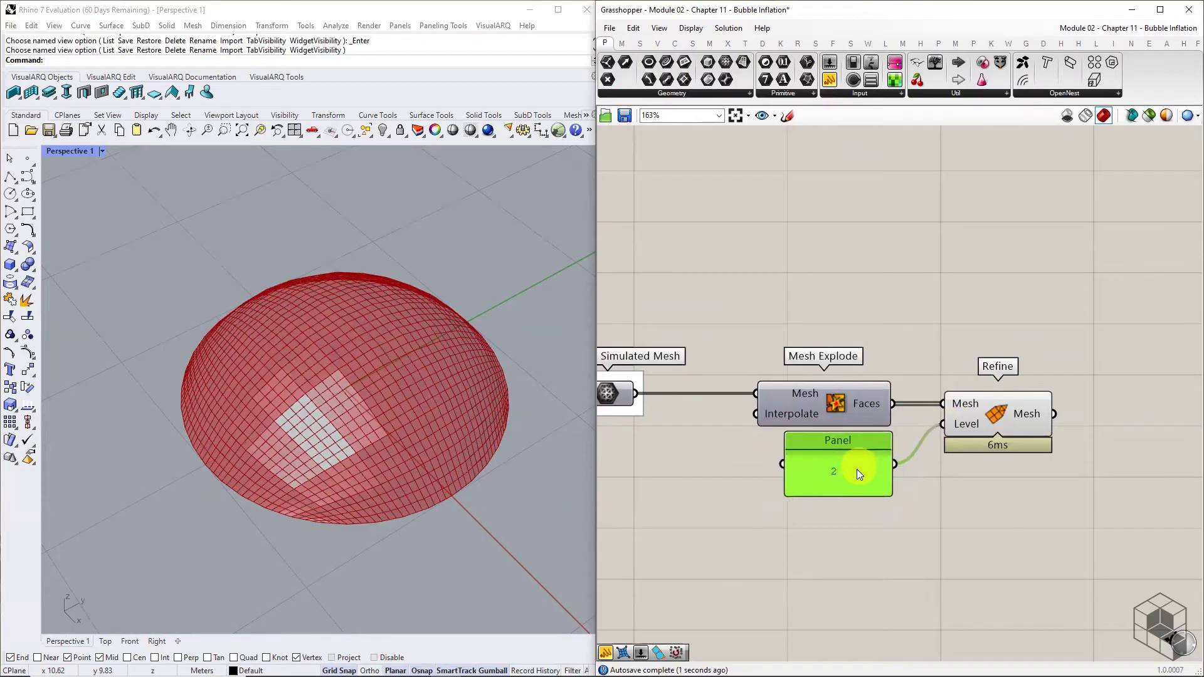
pyautogui.click(941, 485)
pyautogui.scroll(-2, 980, 484)
pyautogui.moveTo(979, 484); pyautogui.dragTo(899, 476, button='right')
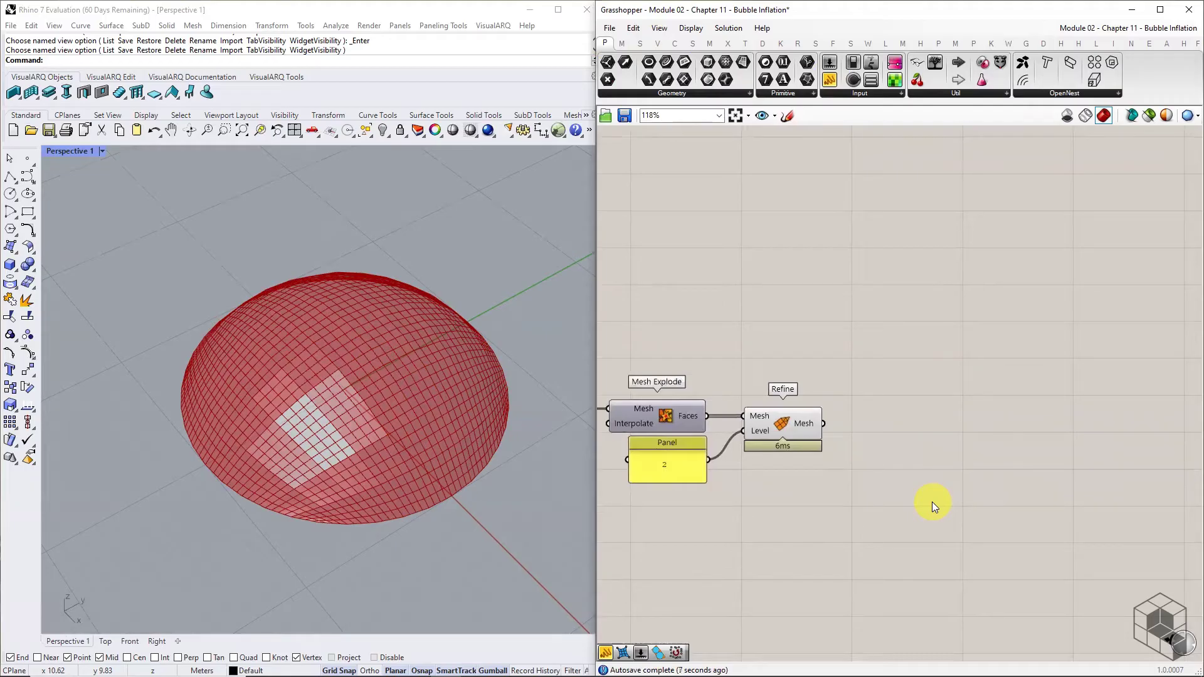
# Add a Kangaroo NakedVertices component fed by Refine's mesh
pyautogui.click(992, 45)
pyautogui.click(1093, 94)
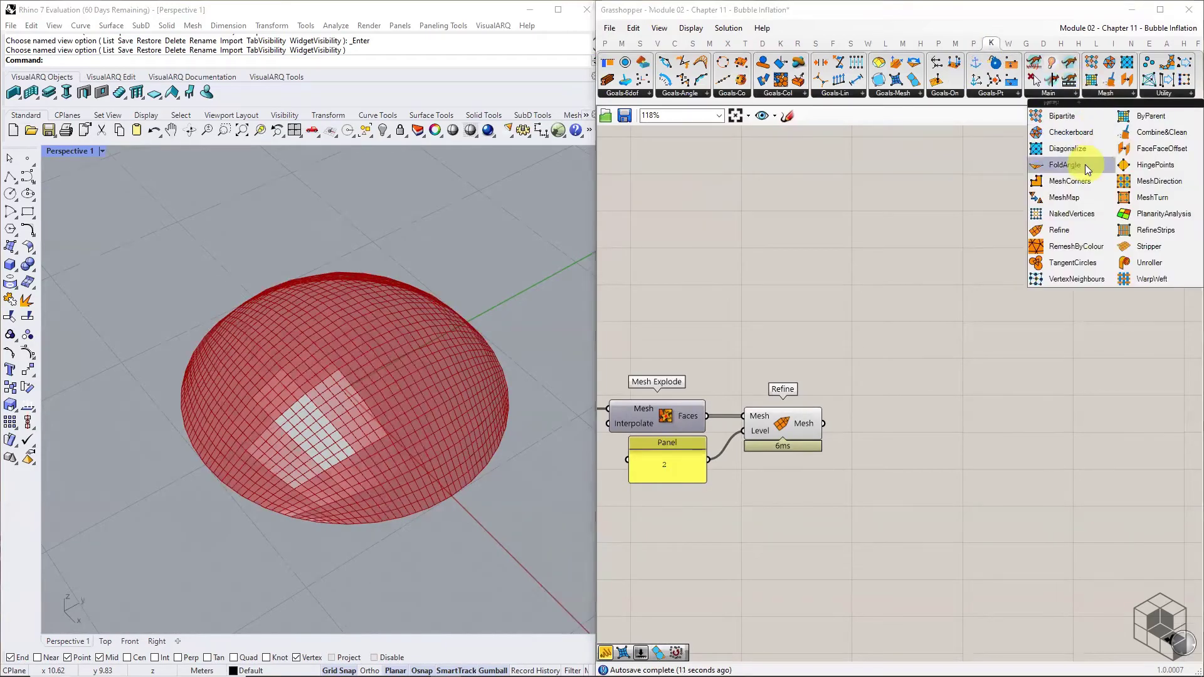
pyautogui.click(1072, 213)
pyautogui.click(891, 429)
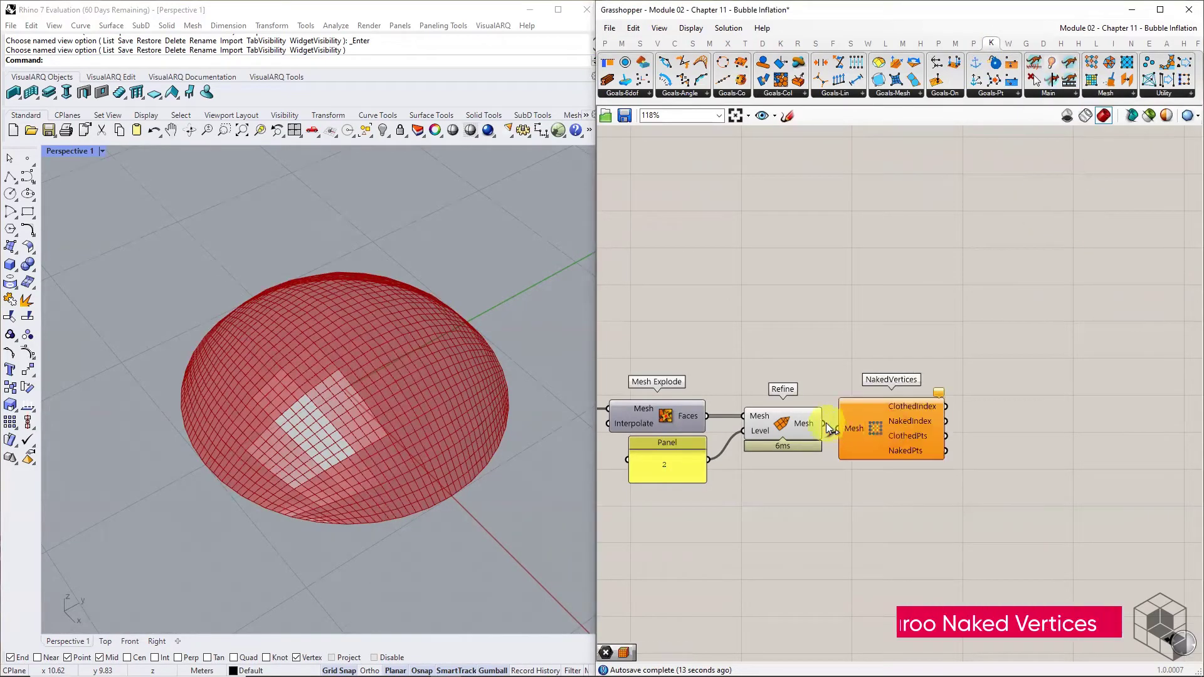
pyautogui.moveTo(826, 423); pyautogui.dragTo(840, 429)
# Pass NakedPts into a new Point parameter and turn off the NakedVertices preview
pyautogui.click(606, 44)
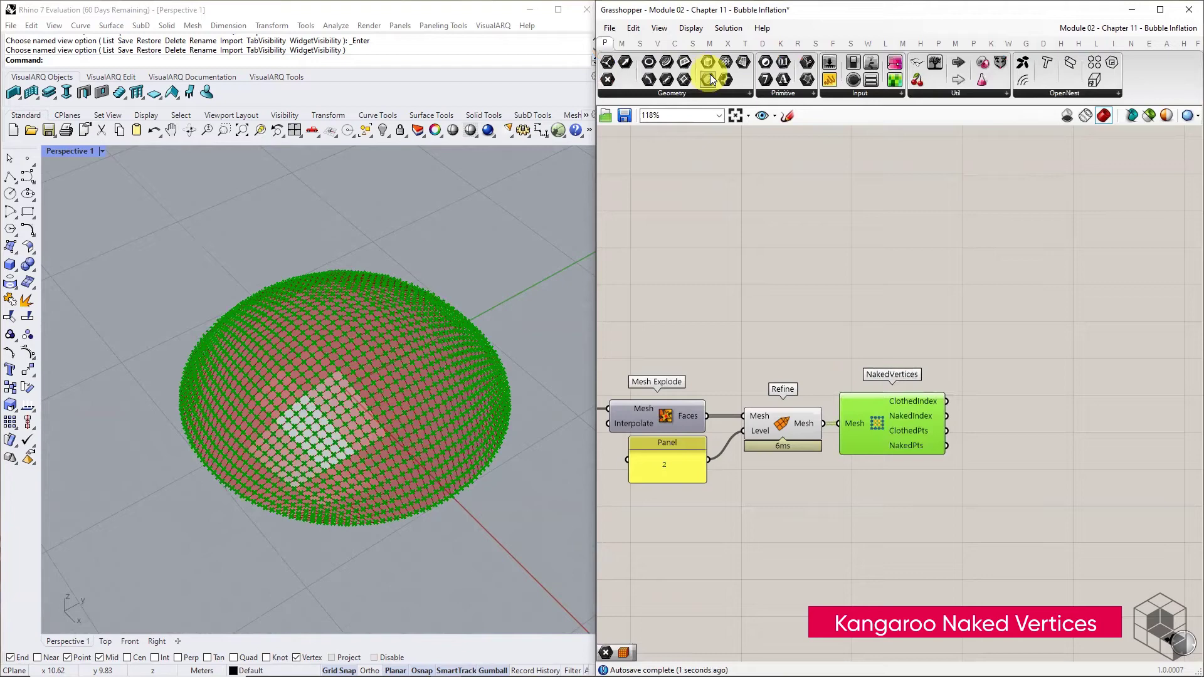
pyautogui.click(997, 454)
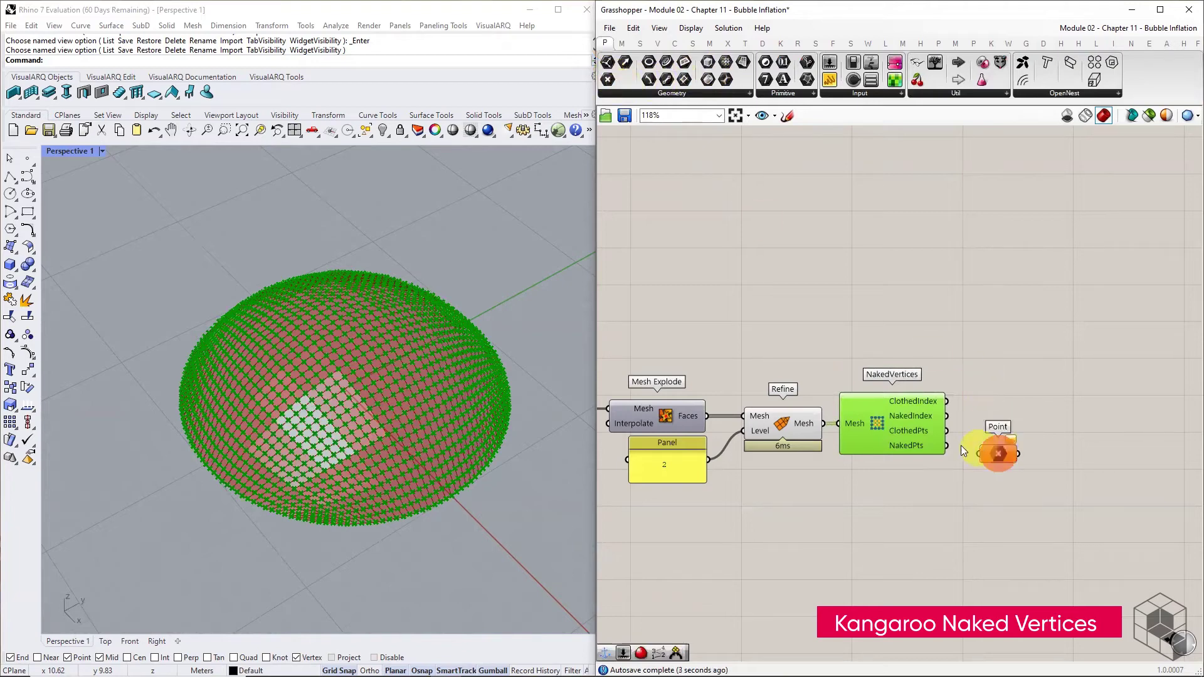
pyautogui.moveTo(945, 447); pyautogui.dragTo(980, 453)
pyautogui.moveTo(997, 454); pyautogui.dragTo(997, 447)
pyautogui.click(909, 441)
pyautogui.middleClick(908, 442)
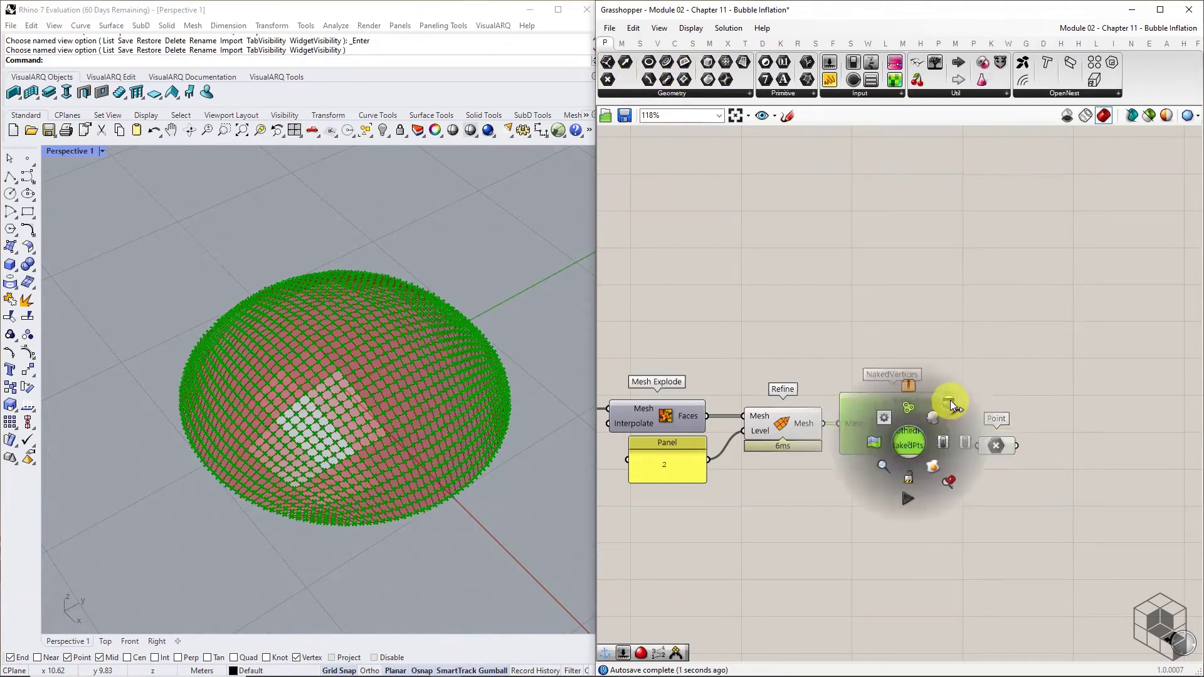
pyautogui.click(950, 402)
pyautogui.click(996, 445)
pyautogui.moveTo(1041, 499); pyautogui.dragTo(895, 498, button='right')
pyautogui.click(1006, 484)
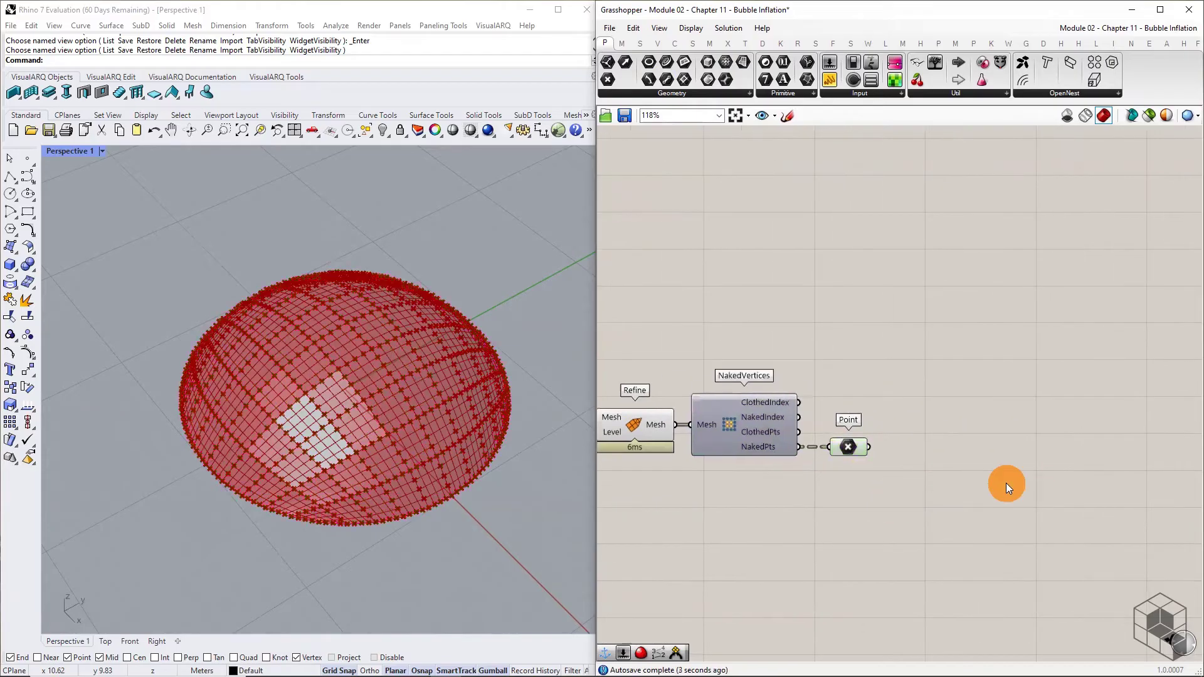
# Add a Kangaroo Anchor goal fed by the Point parameter and shift the components right
pyautogui.click(990, 43)
pyautogui.click(998, 92)
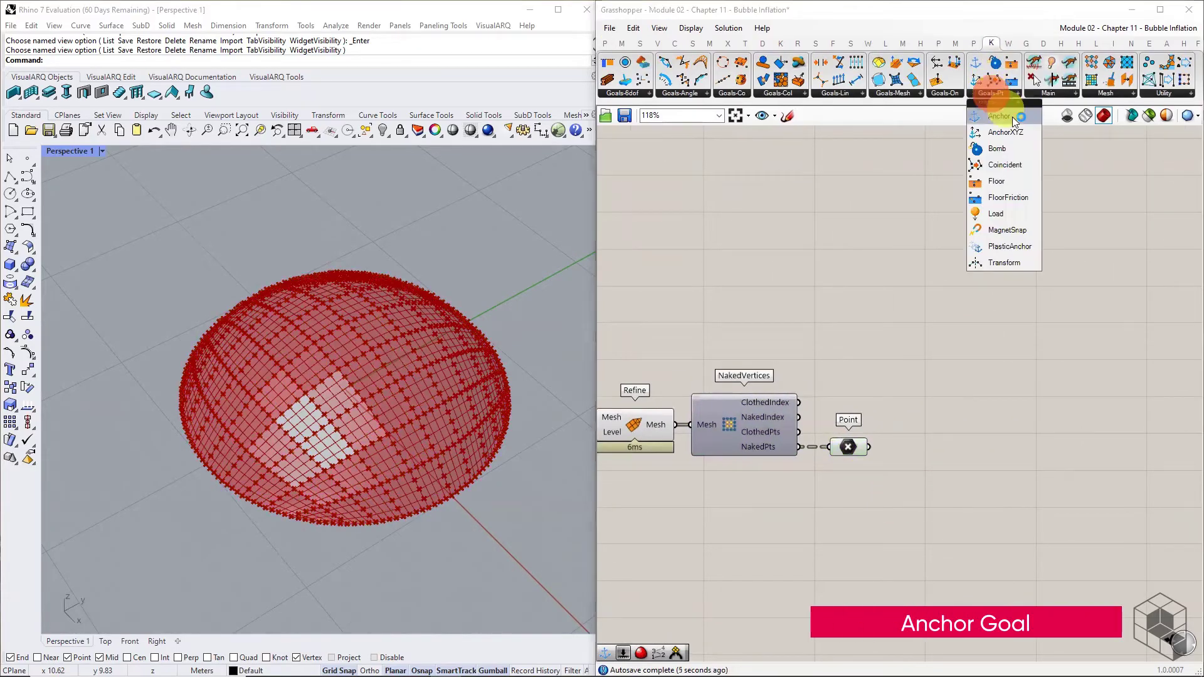
pyautogui.moveTo(1012, 119); pyautogui.dragTo(948, 461)
pyautogui.moveTo(868, 447); pyautogui.dragTo(912, 448)
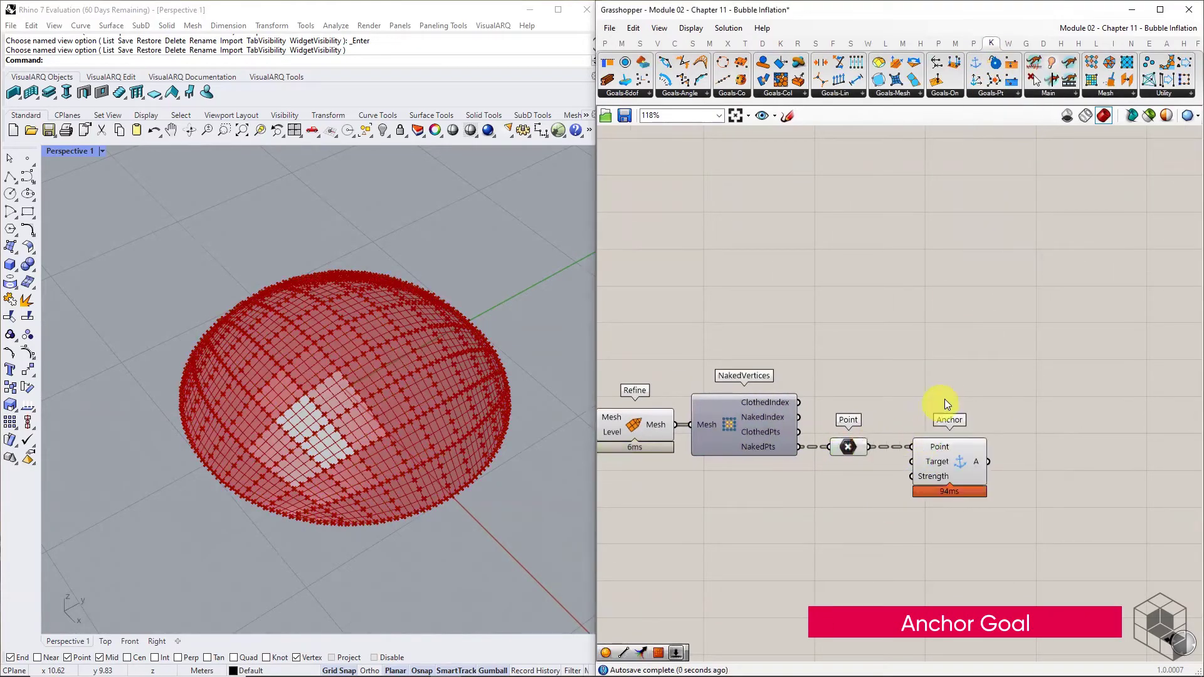
pyautogui.scroll(-3, 945, 399)
pyautogui.moveTo(966, 400); pyautogui.dragTo(1047, 433)
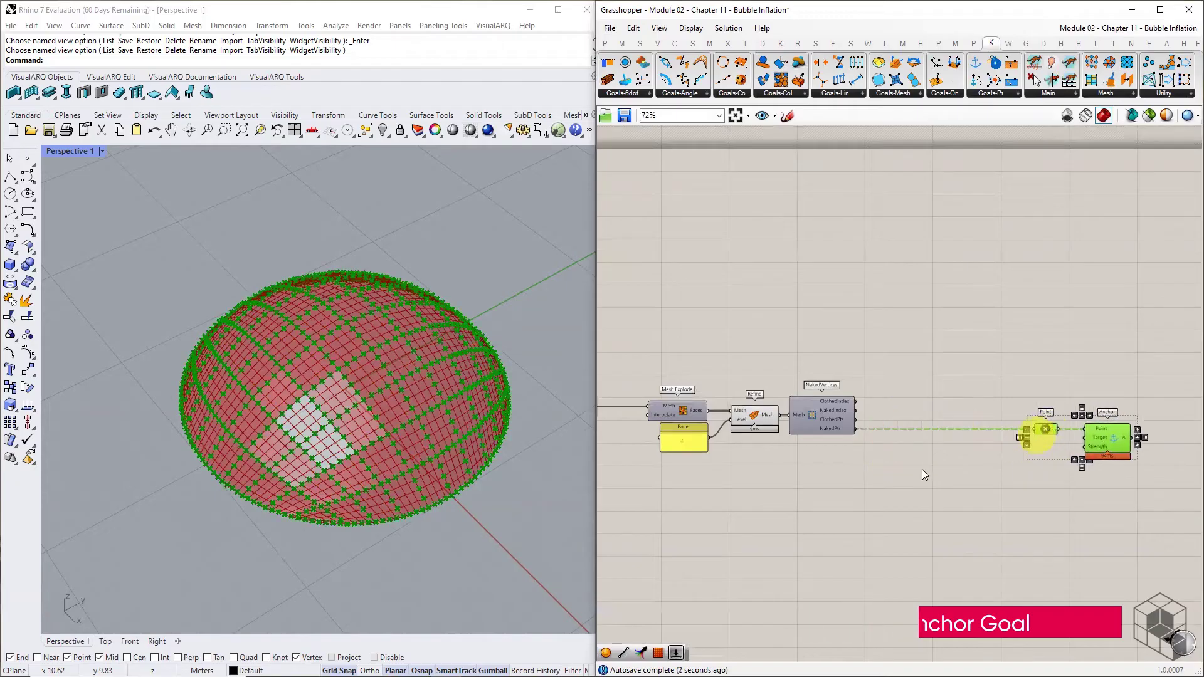
pyautogui.click(793, 416)
pyautogui.moveTo(827, 418); pyautogui.dragTo(877, 419)
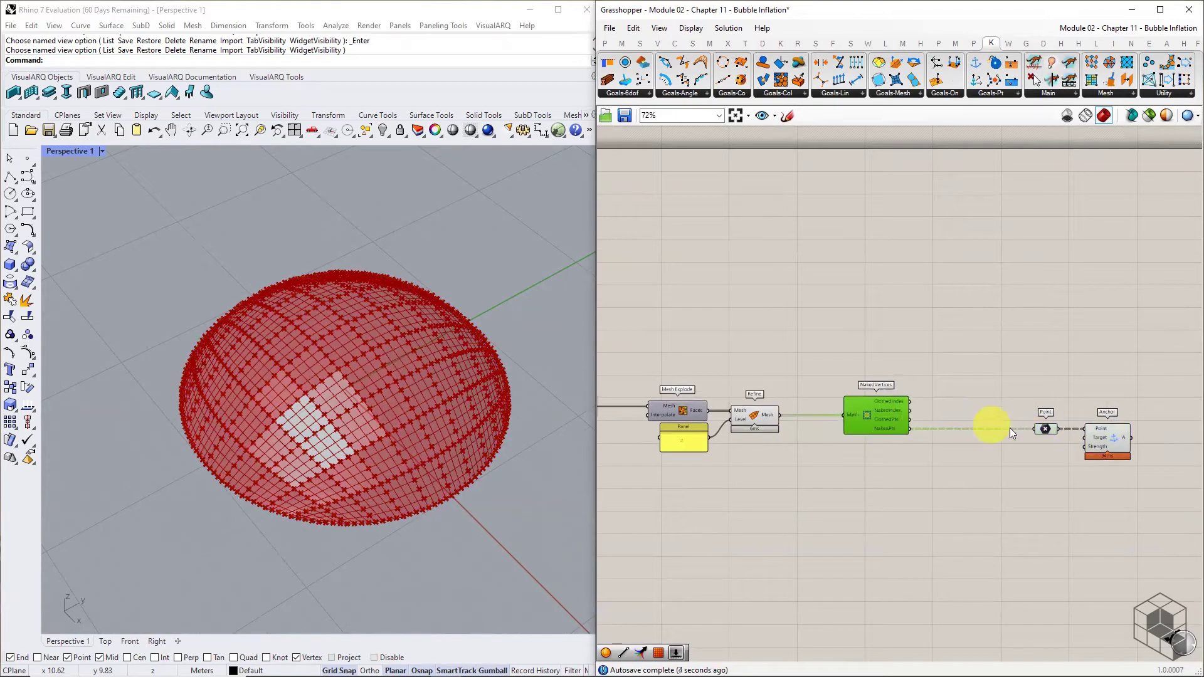
pyautogui.click(1043, 431)
pyautogui.click(952, 465)
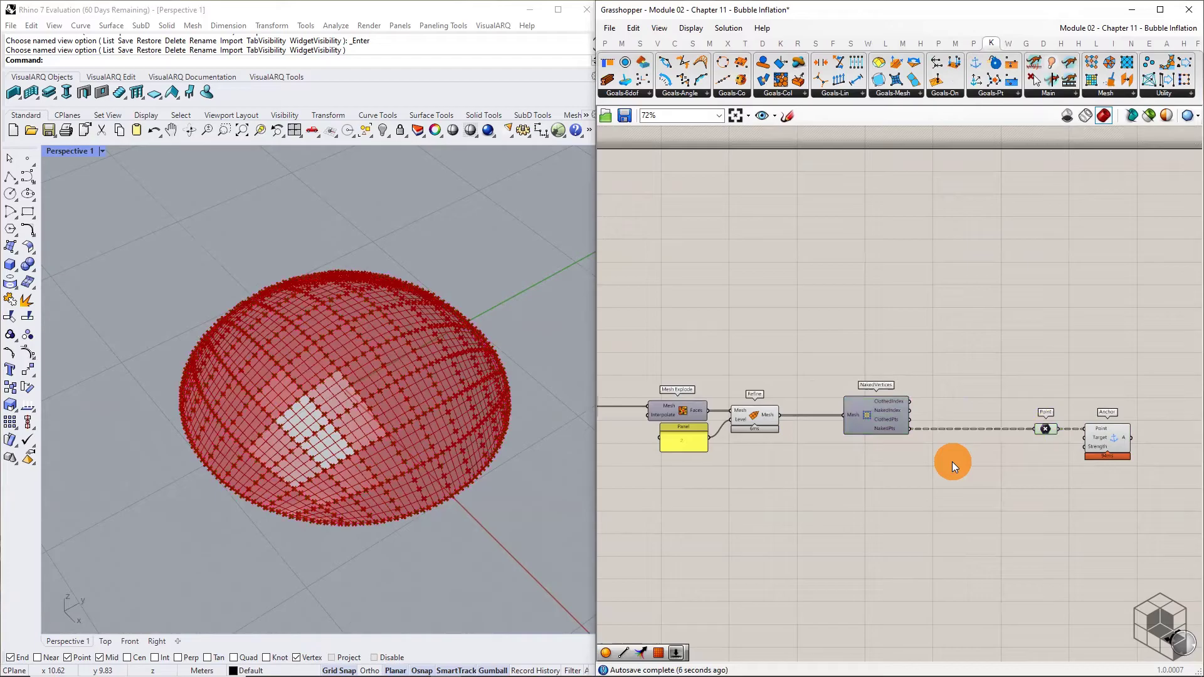
pyautogui.scroll(2, 843, 370)
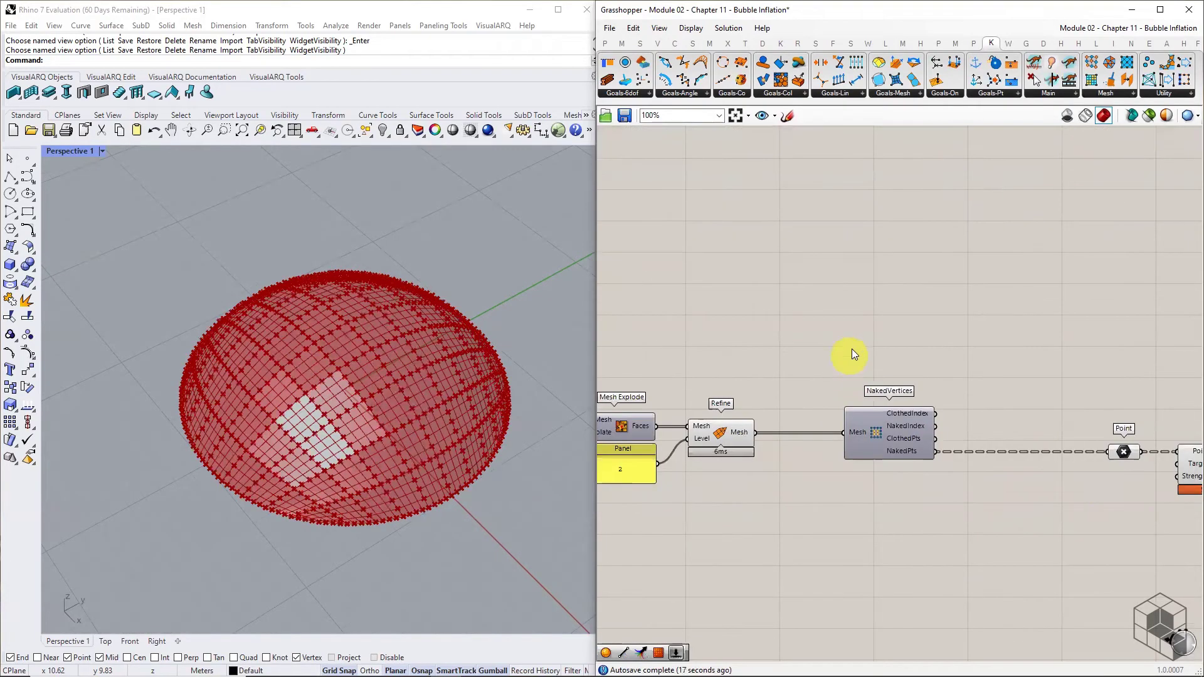
# Chain Mesh Join, Mesh WeldVertices and Mesh UnifyNormals, feeding Refine's mesh into Mesh Join
pyautogui.click(711, 42)
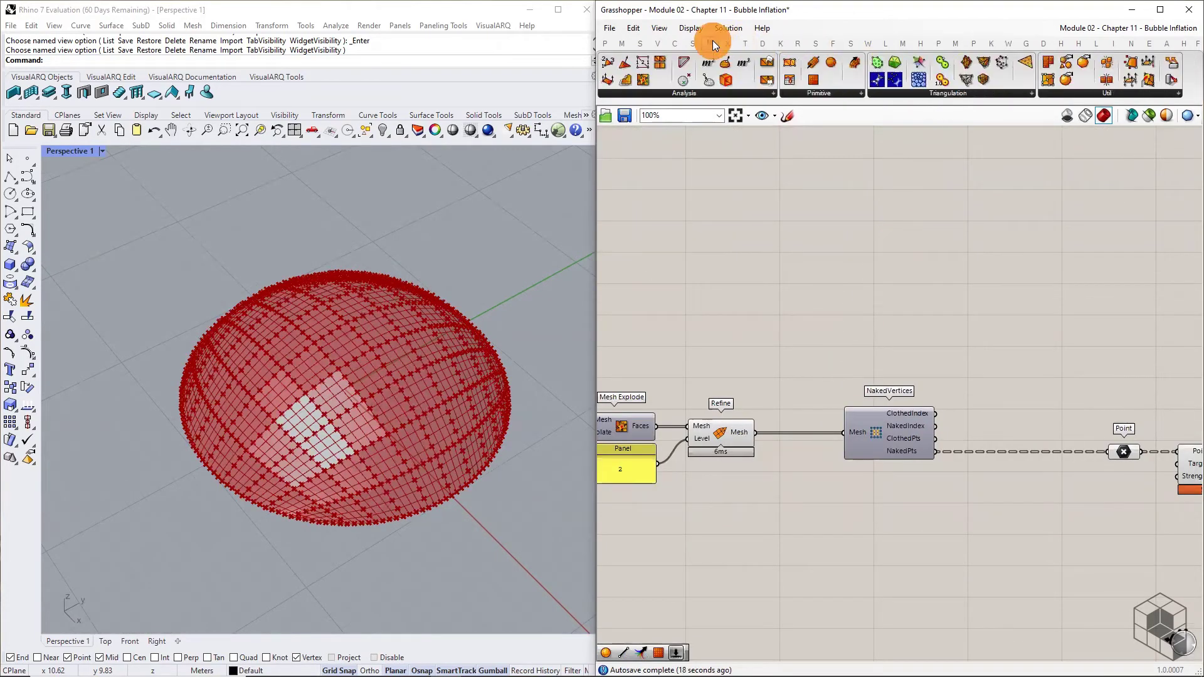
pyautogui.click(1032, 93)
pyautogui.moveTo(1028, 235); pyautogui.dragTo(836, 323)
pyautogui.click(1095, 93)
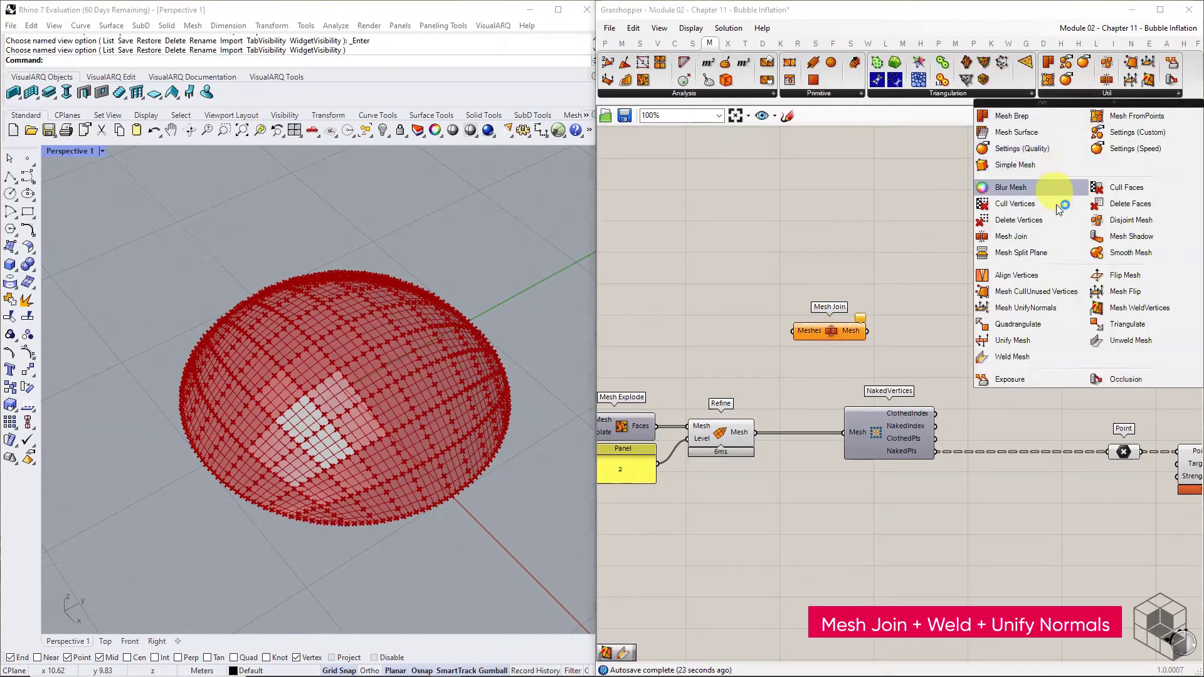
pyautogui.moveTo(1129, 308); pyautogui.dragTo(948, 329)
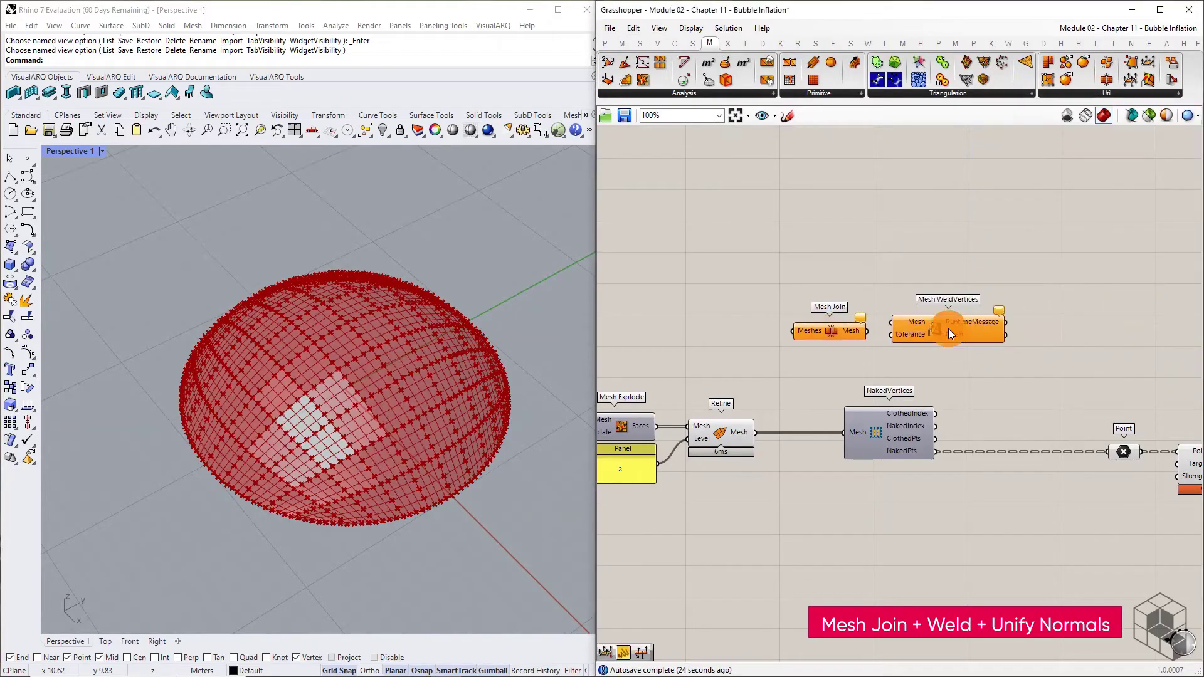
pyautogui.click(1107, 91)
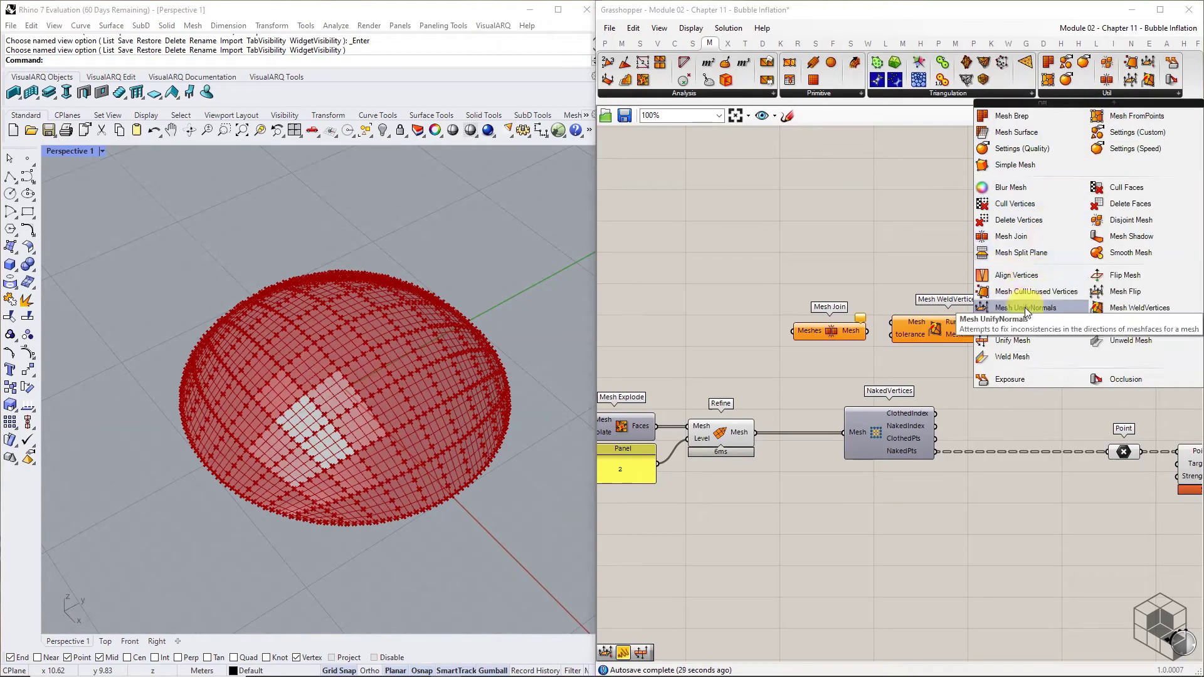
pyautogui.moveTo(1025, 308); pyautogui.dragTo(1050, 333)
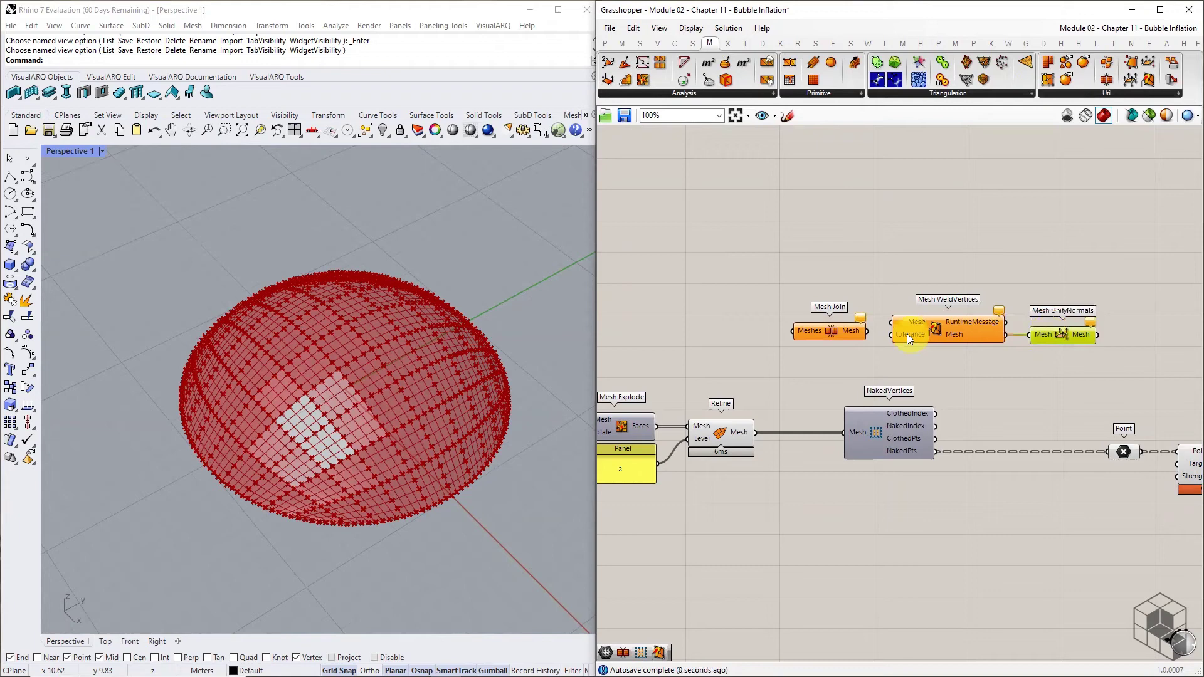
pyautogui.moveTo(818, 331)
pyautogui.mouseDown()
pyautogui.moveTo(826, 322)
pyautogui.moveTo(806, 322)
pyautogui.mouseUp()
pyautogui.moveTo(1023, 358); pyautogui.dragTo(986, 337, button='right')
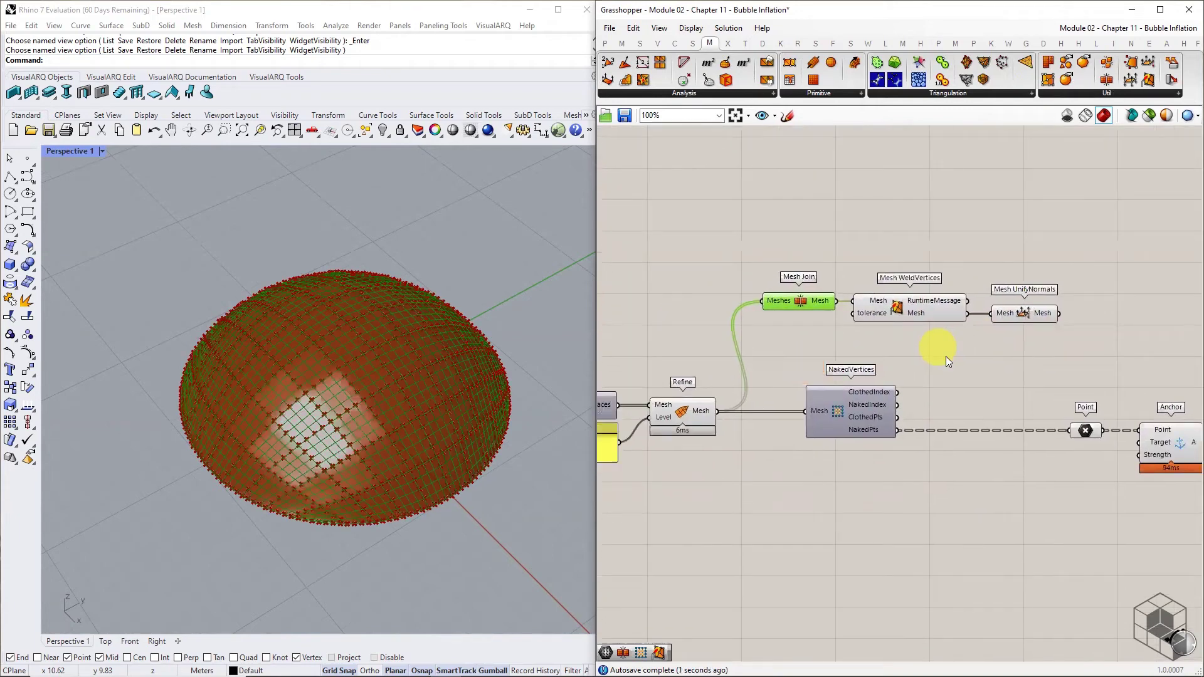
# Send Mesh UnifyNormals into a new Mesh parameter and switch off the cleanup chain's previews
pyautogui.click(604, 43)
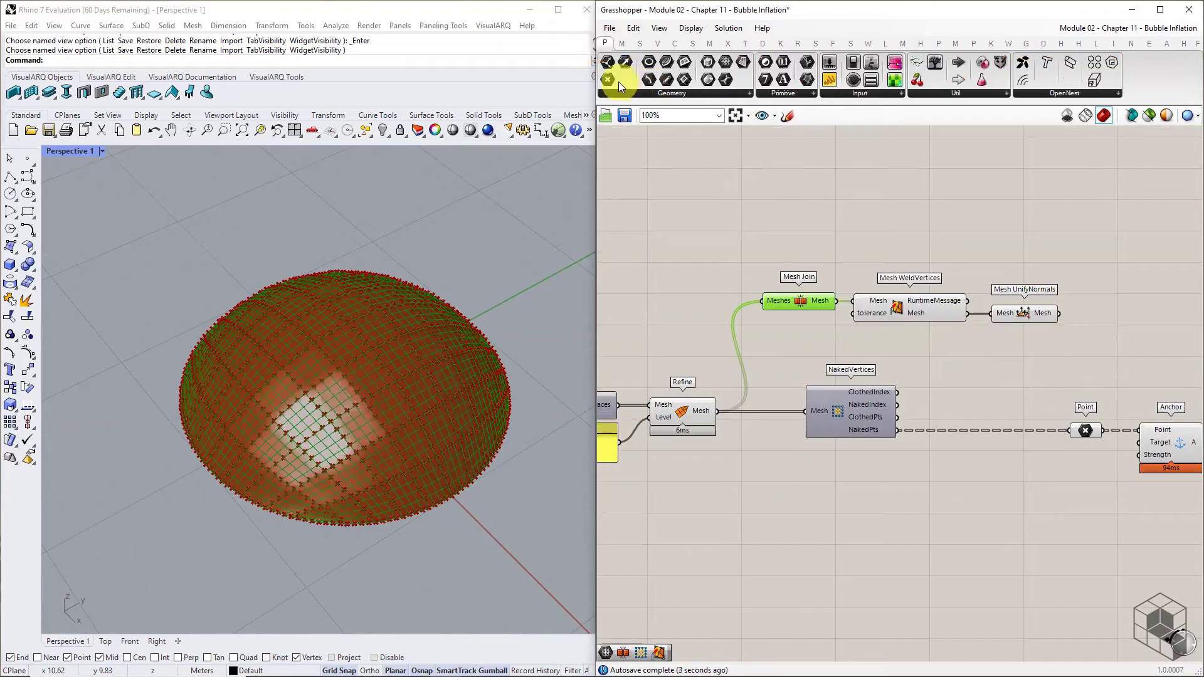
pyautogui.click(624, 91)
pyautogui.click(623, 231)
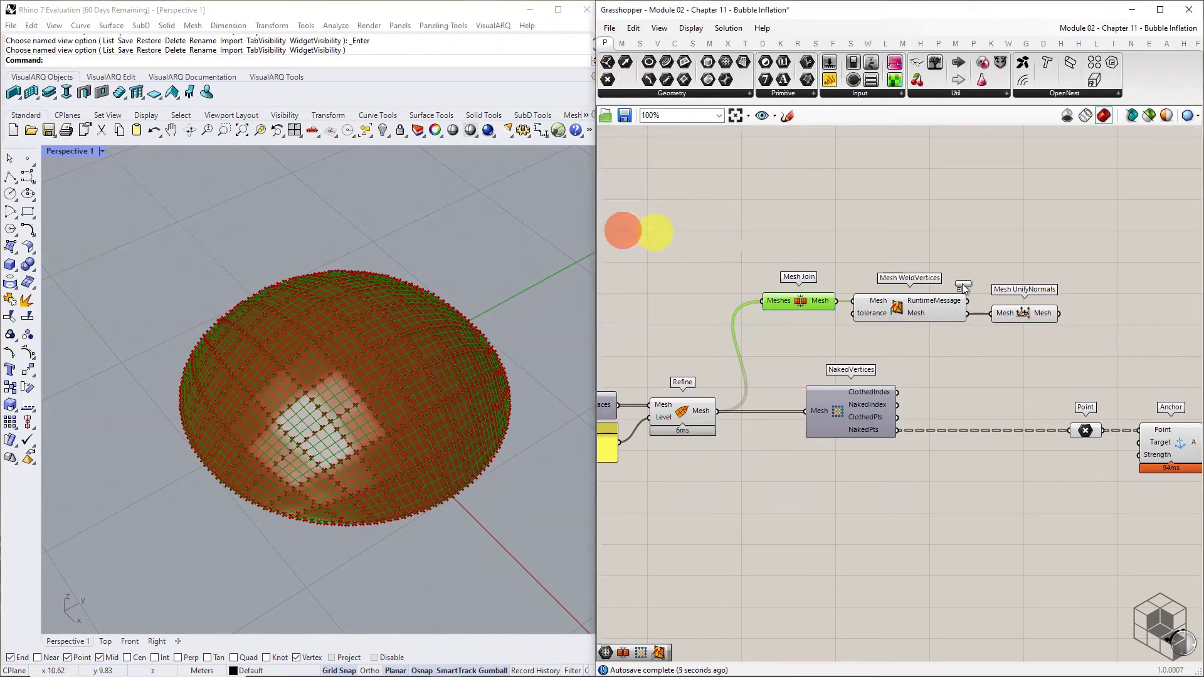
pyautogui.click(1114, 312)
pyautogui.moveTo(1059, 313); pyautogui.dragTo(751, 356)
pyautogui.keyDown('shift'); pyautogui.click(693, 412); pyautogui.keyUp('shift')
pyautogui.middleClick(693, 412)
pyautogui.click(738, 378)
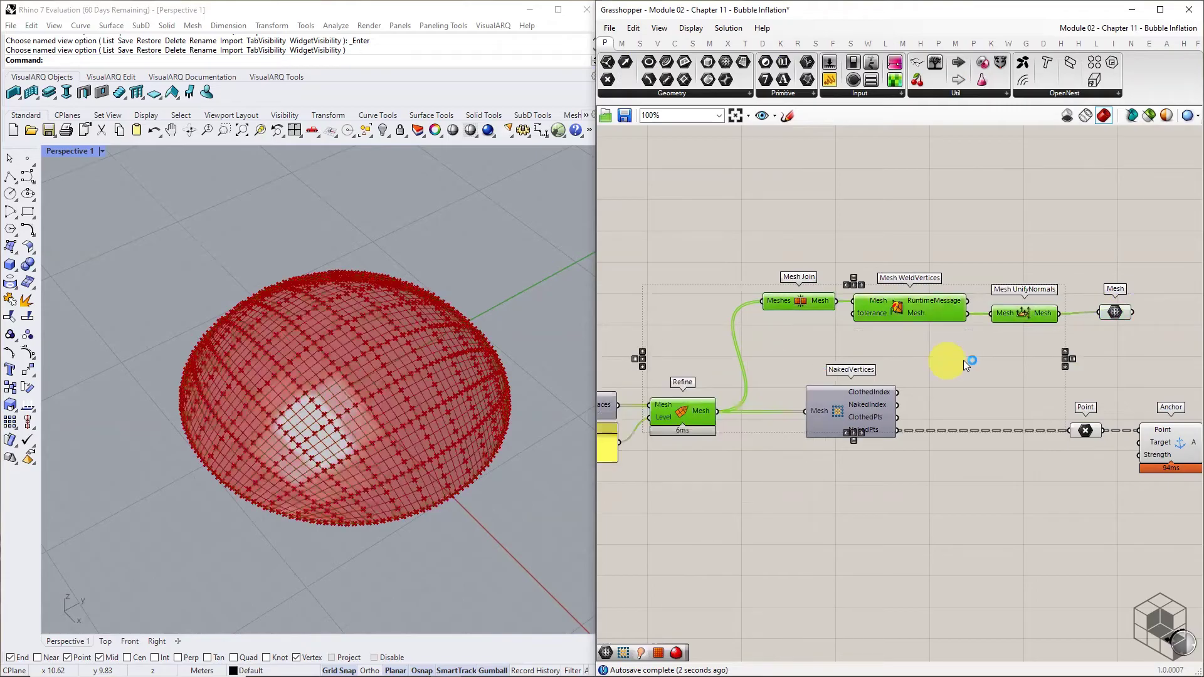
pyautogui.moveTo(1062, 360); pyautogui.dragTo(866, 361, button='right')
pyautogui.click(870, 360)
pyautogui.scroll(2, 919, 304)
# Group the final Mesh parameter and name the group 'New Base mesh'
pyautogui.click(923, 314)
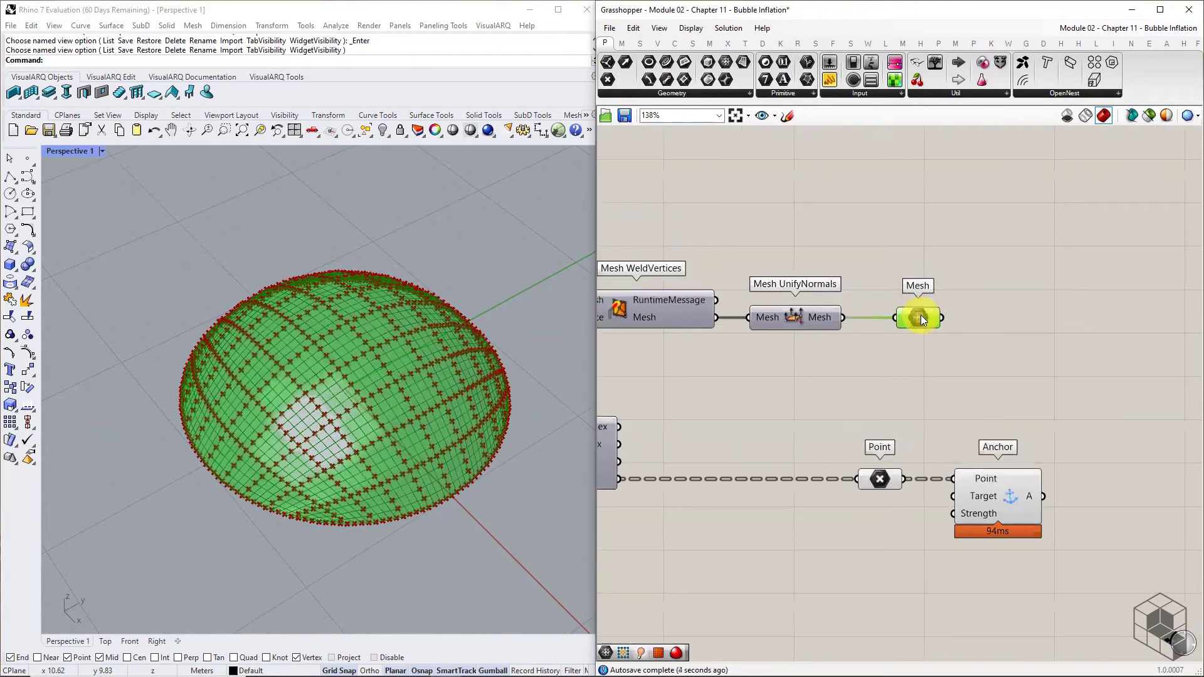
pyautogui.press('space')
pyautogui.click(925, 284)
pyautogui.rightClick(927, 301)
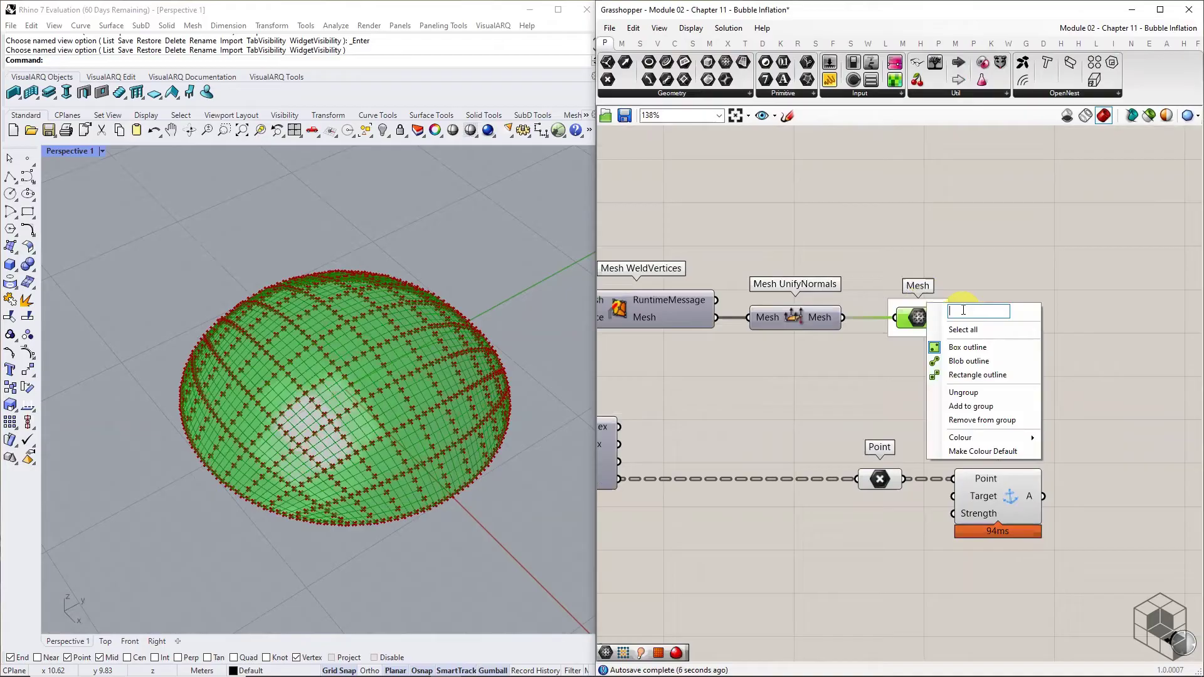
pyautogui.write('New Base me')
pyautogui.write('s')
pyautogui.press('BackSpace')
pyautogui.press('BackSpace')
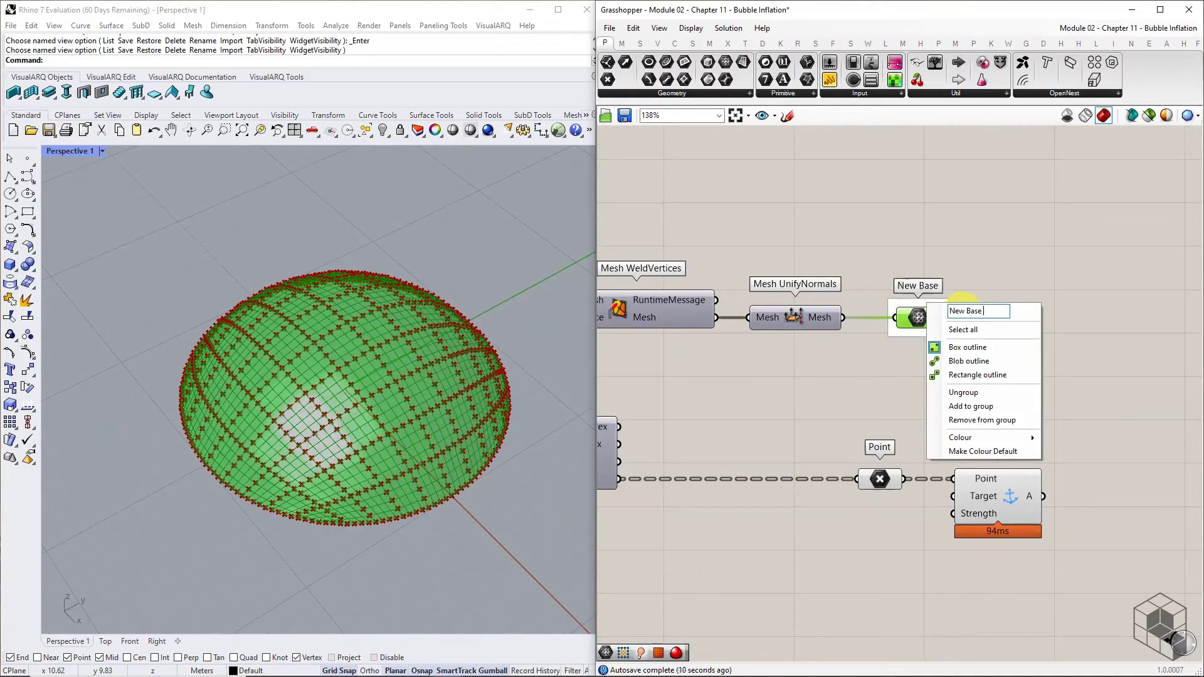
pyautogui.write('mesh')
pyautogui.press('Return')
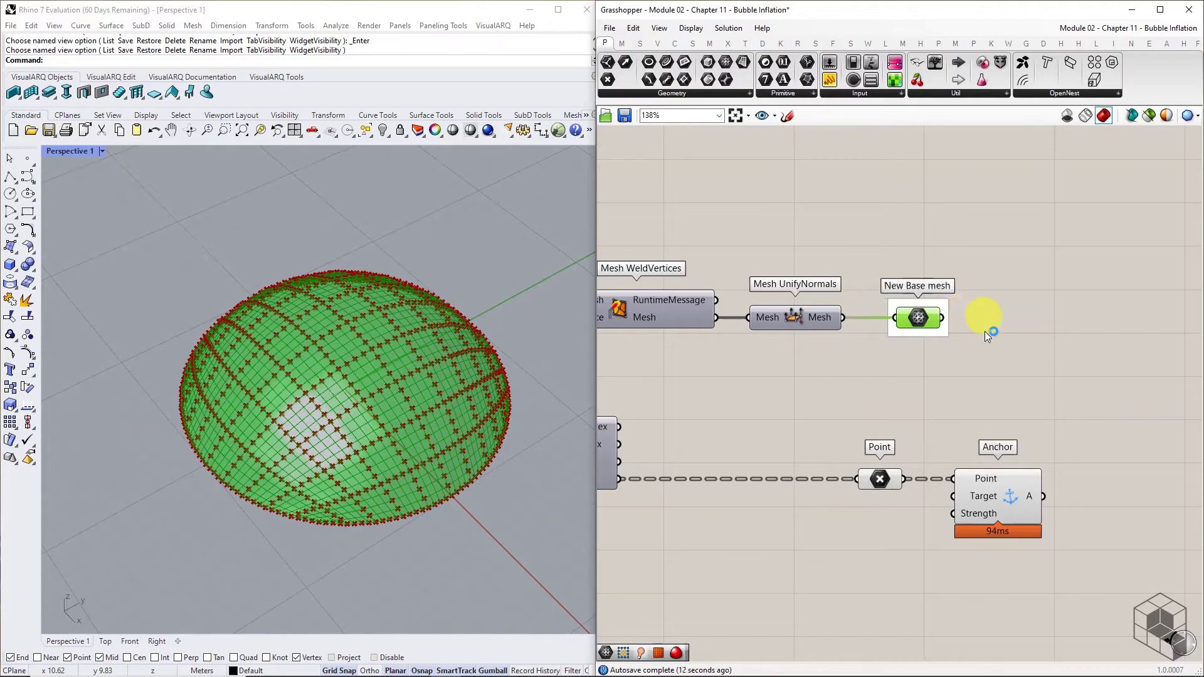
# Shift the Point and Anchor components slightly right
pyautogui.click(981, 329)
pyautogui.moveTo(1057, 442); pyautogui.dragTo(937, 480)
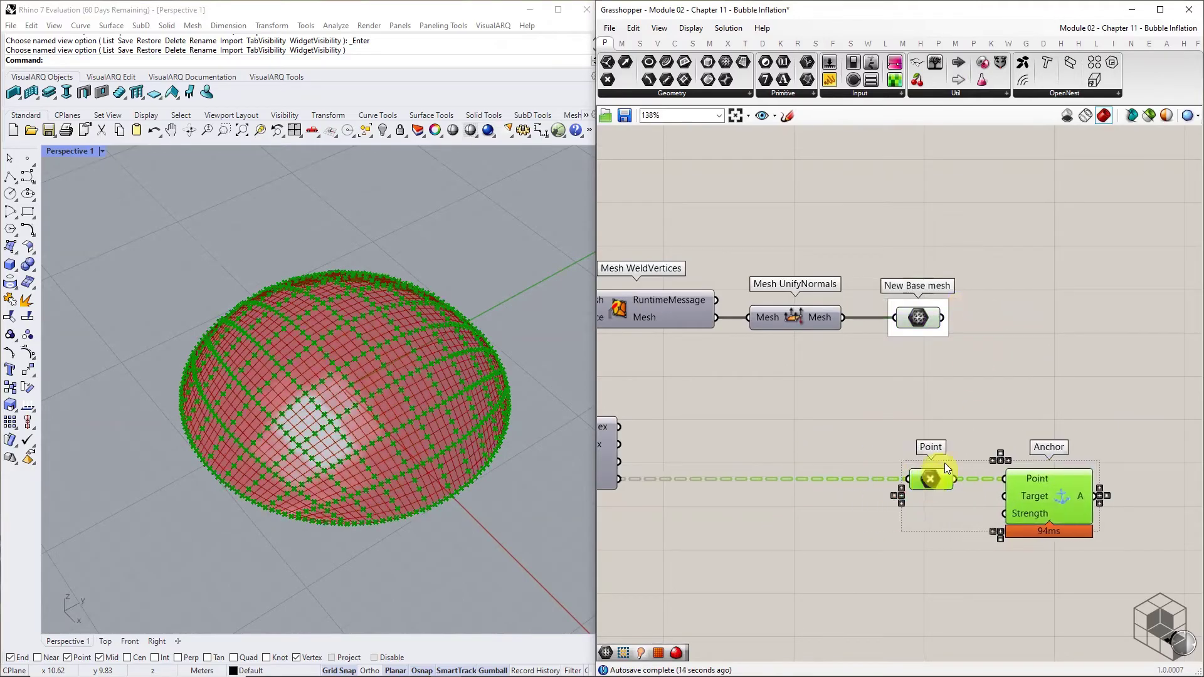
pyautogui.click(980, 396)
# Move the Show, EdgeLengths and Pressure goals with their sliders beside New Base mesh
pyautogui.scroll(-5, 981, 396)
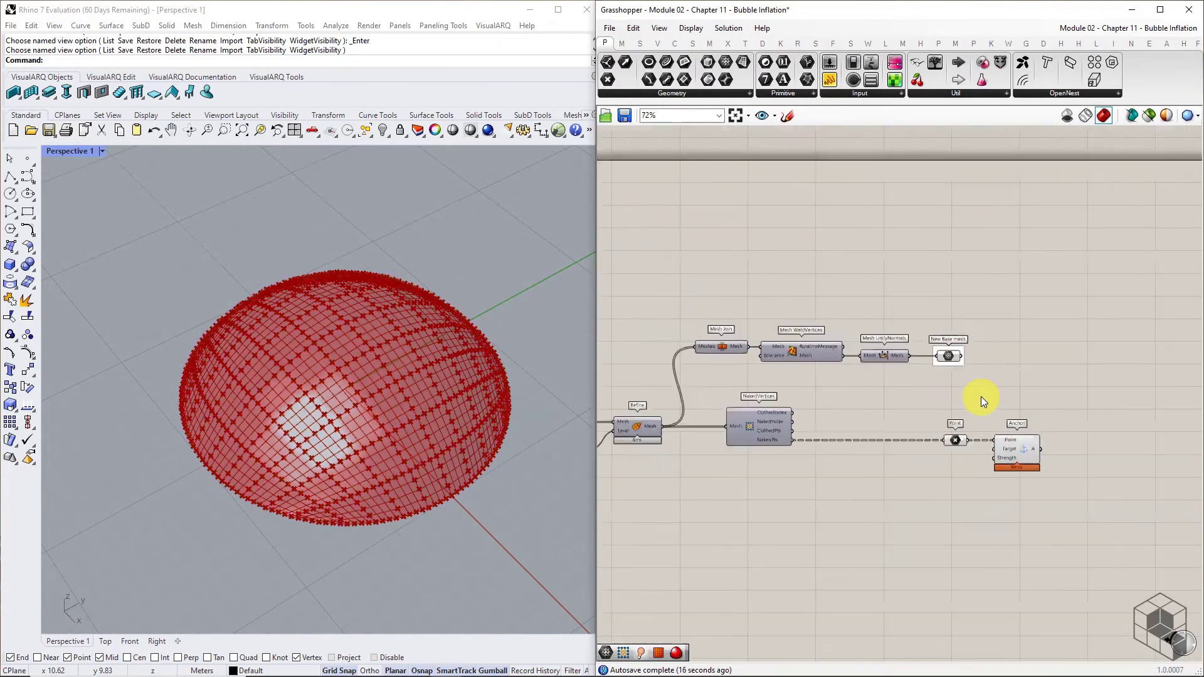
pyautogui.moveTo(718, 409); pyautogui.dragTo(1026, 389, button='right')
pyautogui.moveTo(758, 379); pyautogui.dragTo(903, 380, button='right')
pyautogui.scroll(4, 706, 321)
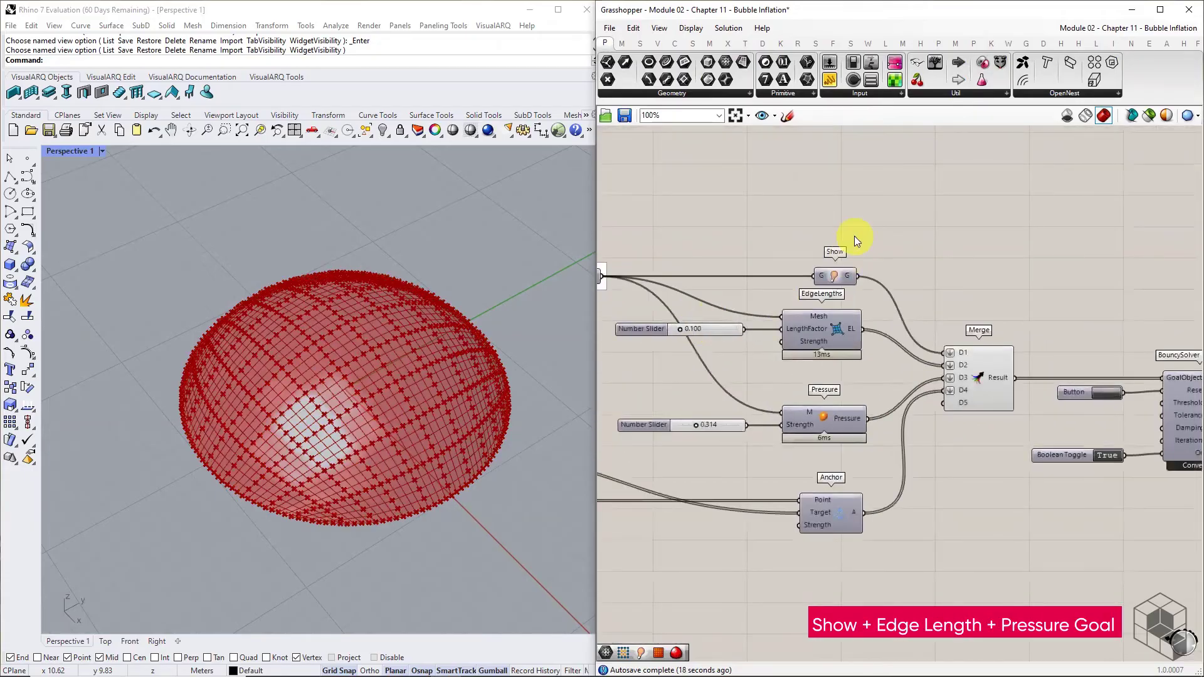
pyautogui.moveTo(857, 236); pyautogui.dragTo(662, 455)
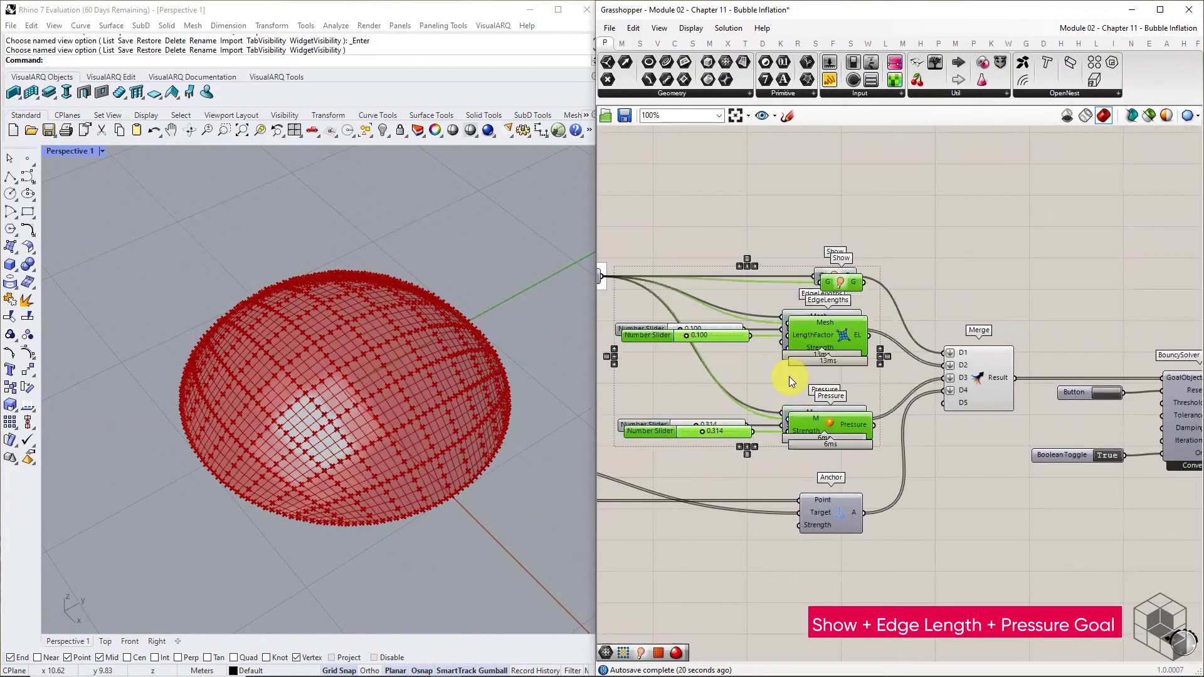
pyautogui.moveTo(832, 355); pyautogui.dragTo(671, 366, button='right')
pyautogui.scroll(-3, 667, 349)
pyautogui.keyDown('alt'); pyautogui.moveTo(668, 349); pyautogui.dragTo(1092, 345); pyautogui.keyUp('alt')
pyautogui.moveTo(1043, 344); pyautogui.dragTo(637, 347, button='right')
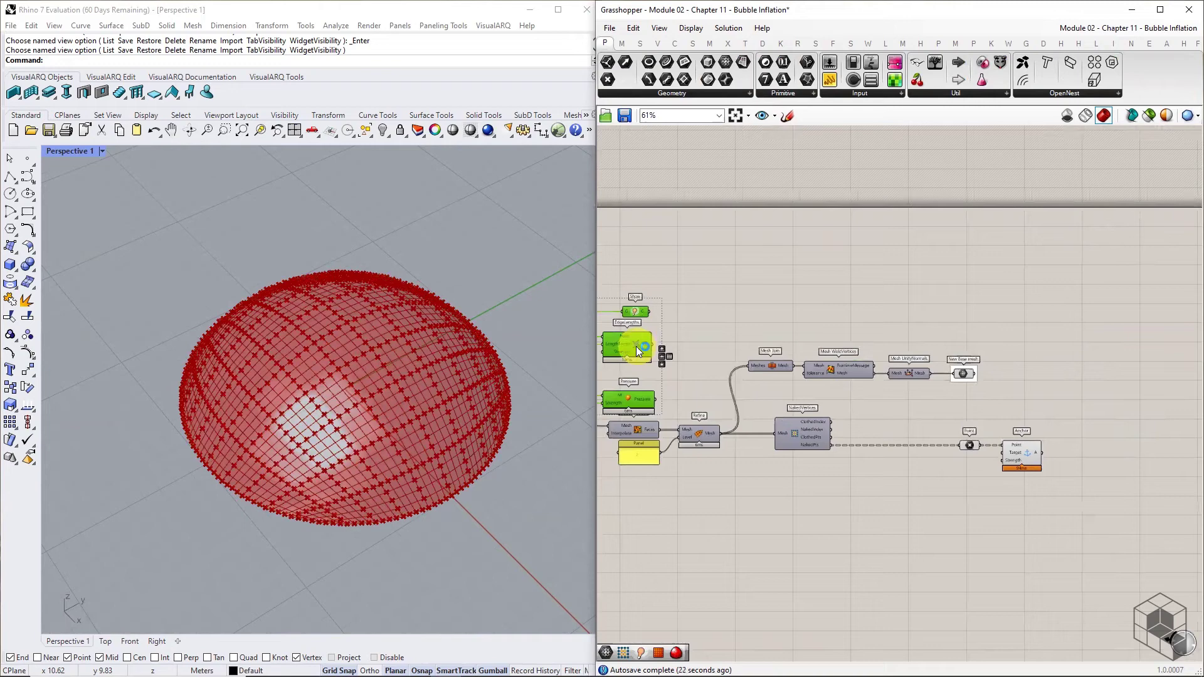
pyautogui.moveTo(637, 348); pyautogui.dragTo(1105, 355)
# Wire New Base mesh into Show, EdgeLengths' Mesh and Pressure's M inputs
pyautogui.moveTo(1105, 355); pyautogui.dragTo(991, 359, button='right')
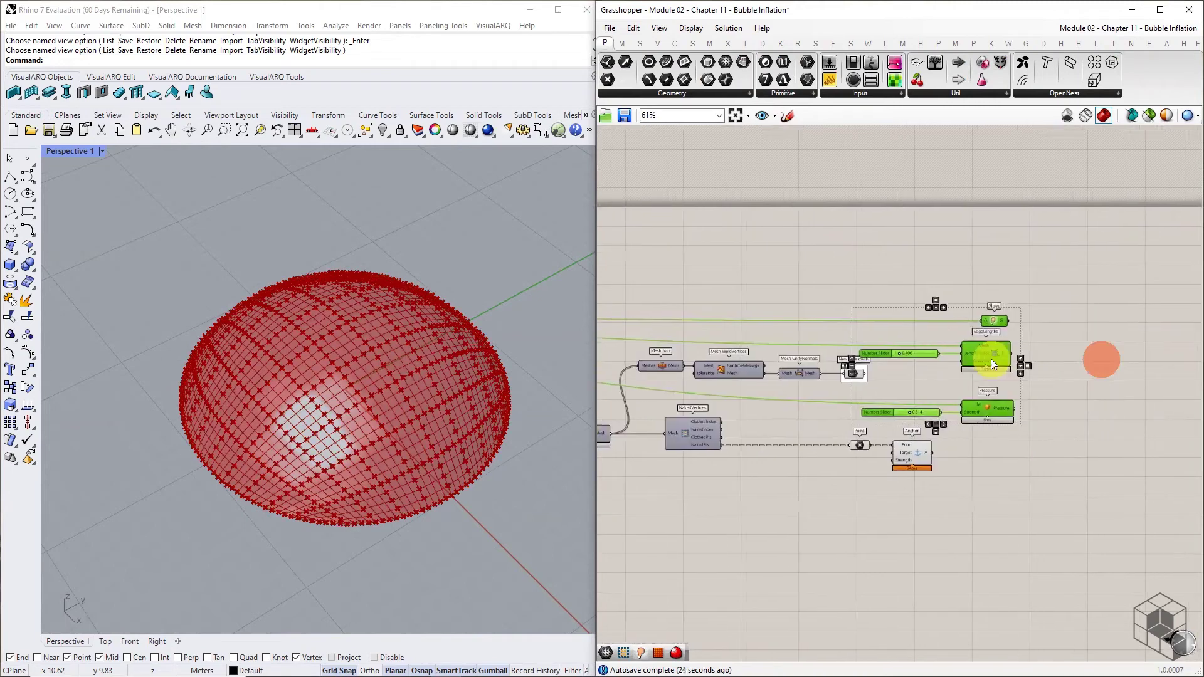
pyautogui.scroll(4, 963, 373)
pyautogui.click(929, 400)
pyautogui.moveTo(763, 377); pyautogui.dragTo(947, 284)
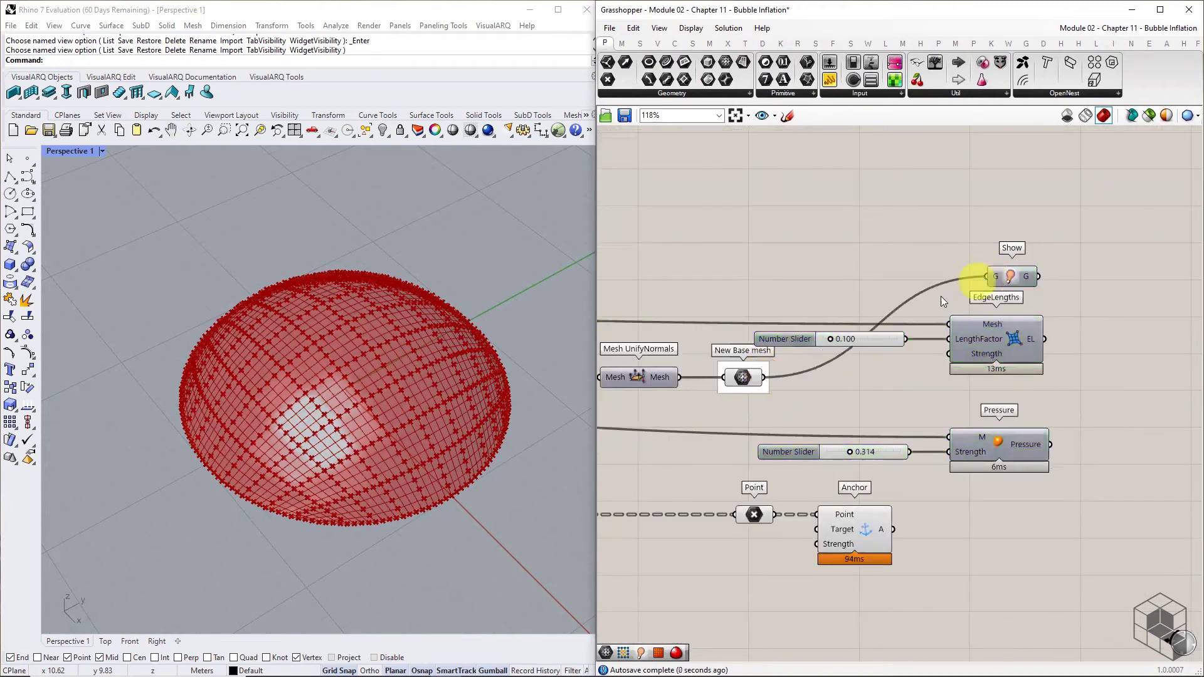
pyautogui.moveTo(913, 350); pyautogui.dragTo(948, 325)
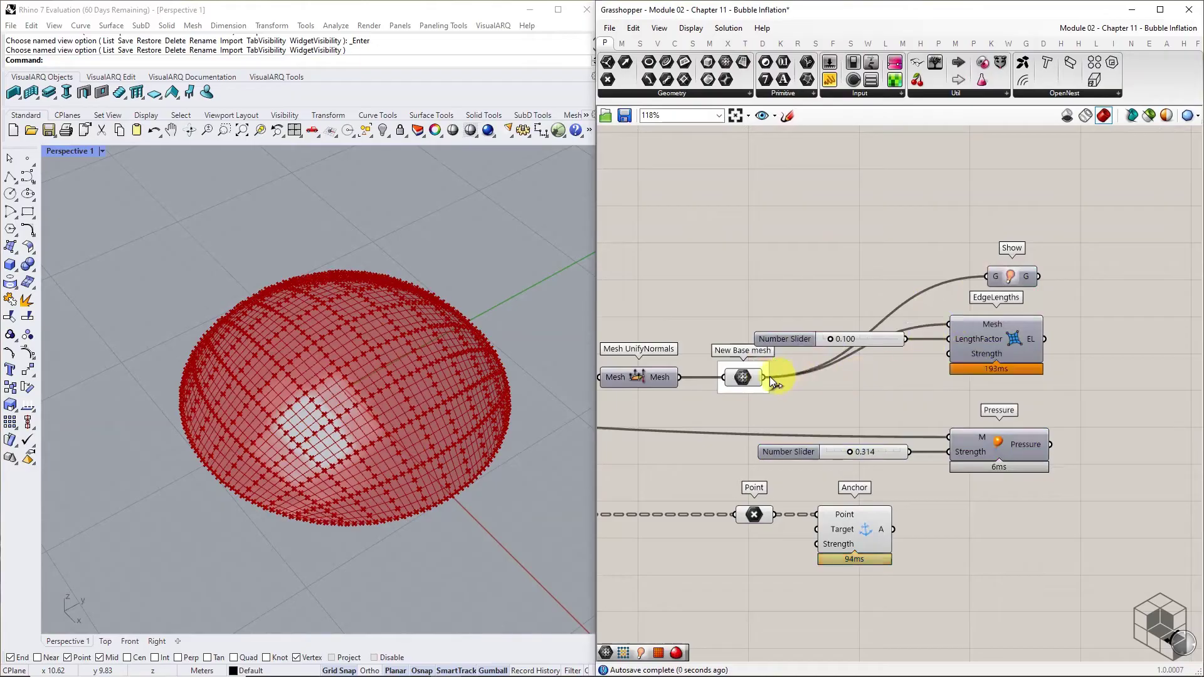
pyautogui.moveTo(909, 405); pyautogui.dragTo(949, 437)
# Move Point and Anchor right, below the rewired goals
pyautogui.moveTo(930, 499); pyautogui.dragTo(718, 587)
pyautogui.scroll(-1, 858, 524)
pyautogui.moveTo(858, 524); pyautogui.dragTo(993, 528)
pyautogui.click(1055, 493)
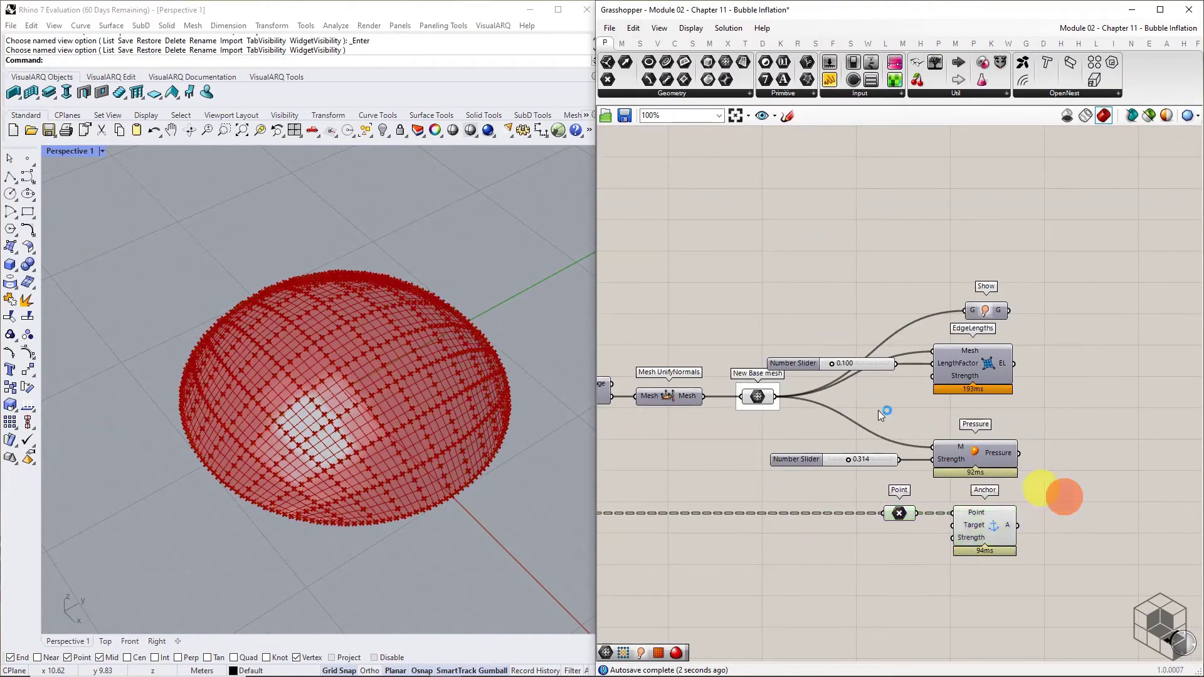
pyautogui.moveTo(777, 396); pyautogui.dragTo(778, 398)
pyautogui.moveTo(794, 418); pyautogui.dragTo(873, 411, button='right')
pyautogui.scroll(-2, 876, 411)
pyautogui.moveTo(726, 422); pyautogui.dragTo(676, 404, button='right')
pyautogui.scroll(1, 1007, 395)
pyautogui.moveTo(1063, 397); pyautogui.dragTo(986, 398, button='right')
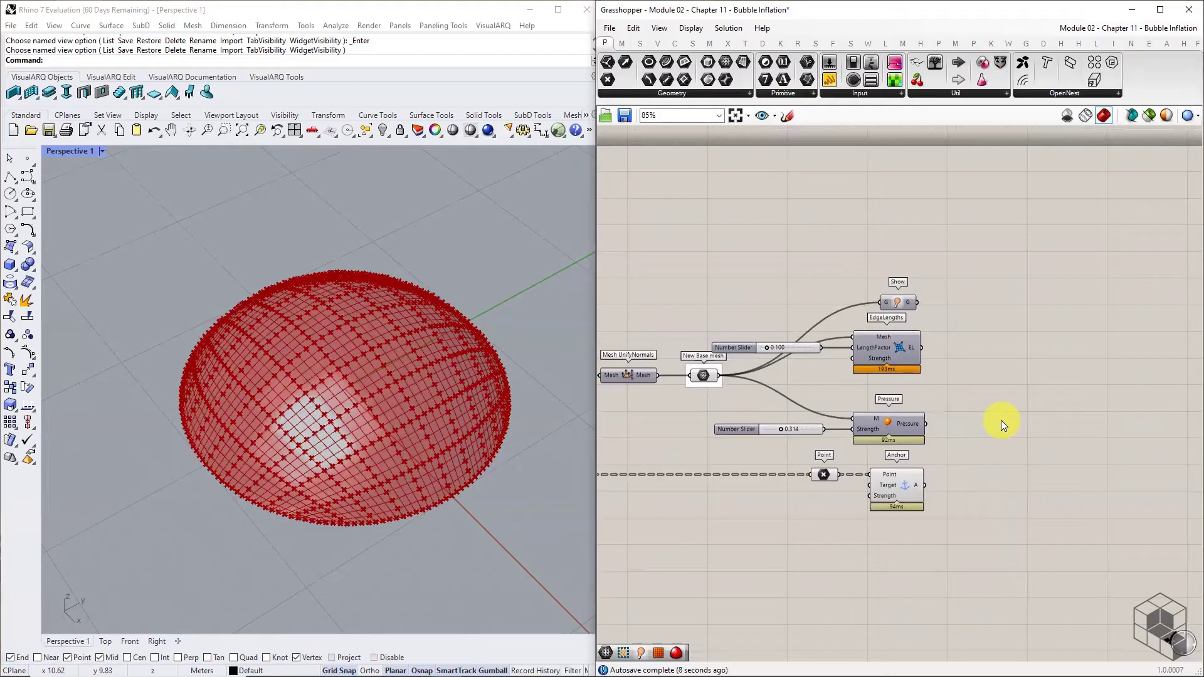
# Add a Merge component and wire the Show, EdgeLengths, Pressure and Anchor goals into D1–D4
pyautogui.click(640, 43)
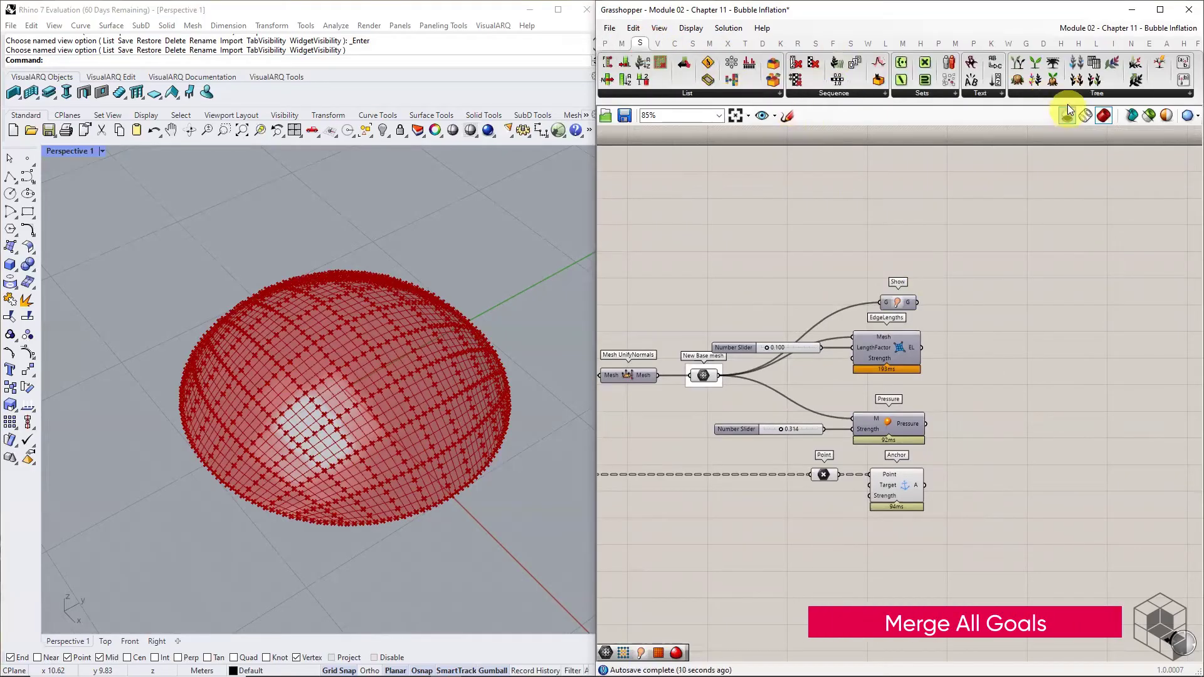
pyautogui.click(1068, 94)
pyautogui.moveTo(1146, 251); pyautogui.dragTo(1036, 372)
pyautogui.scroll(4, 1010, 375)
pyautogui.moveTo(834, 235); pyautogui.dragTo(998, 360)
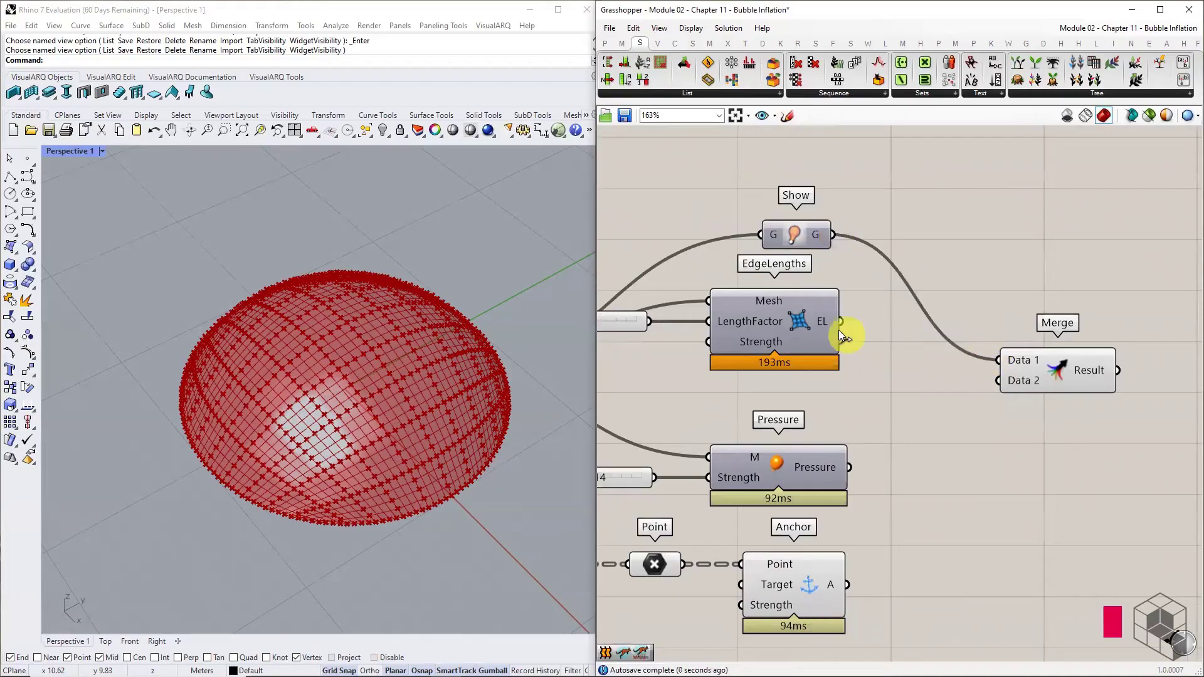
pyautogui.moveTo(841, 323); pyautogui.dragTo(1016, 391)
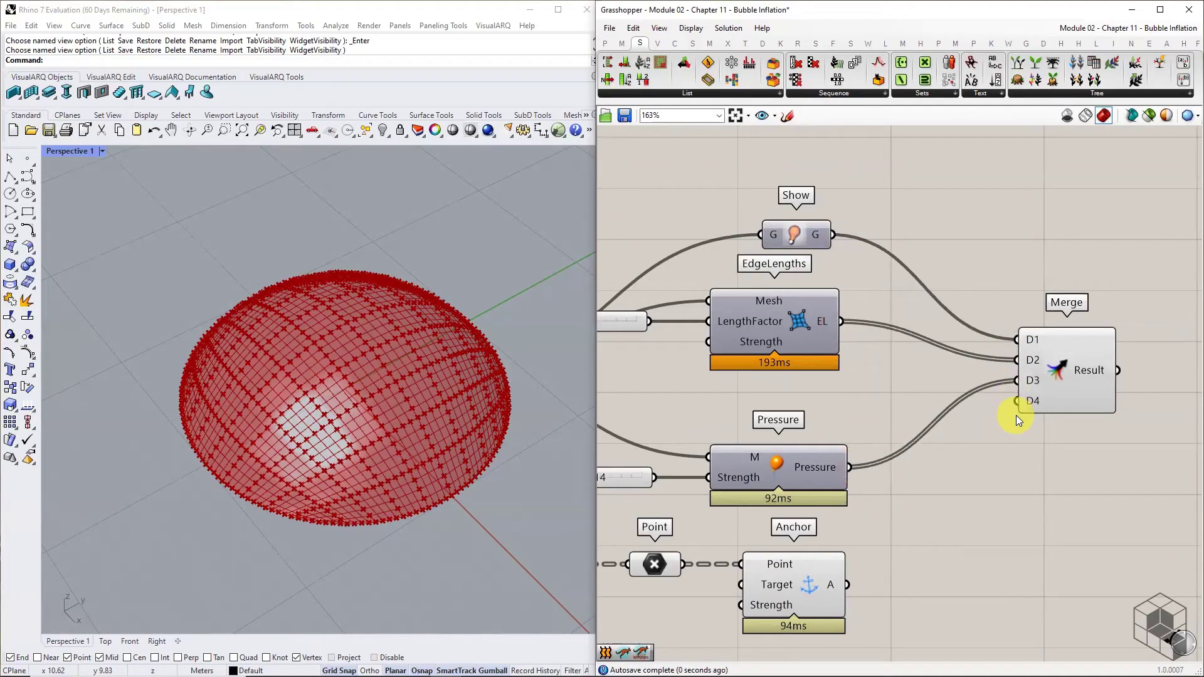
pyautogui.moveTo(921, 506); pyautogui.dragTo(846, 582)
# Set Flatten on all four Merge inputs D1–D4
pyautogui.rightClick(1023, 334)
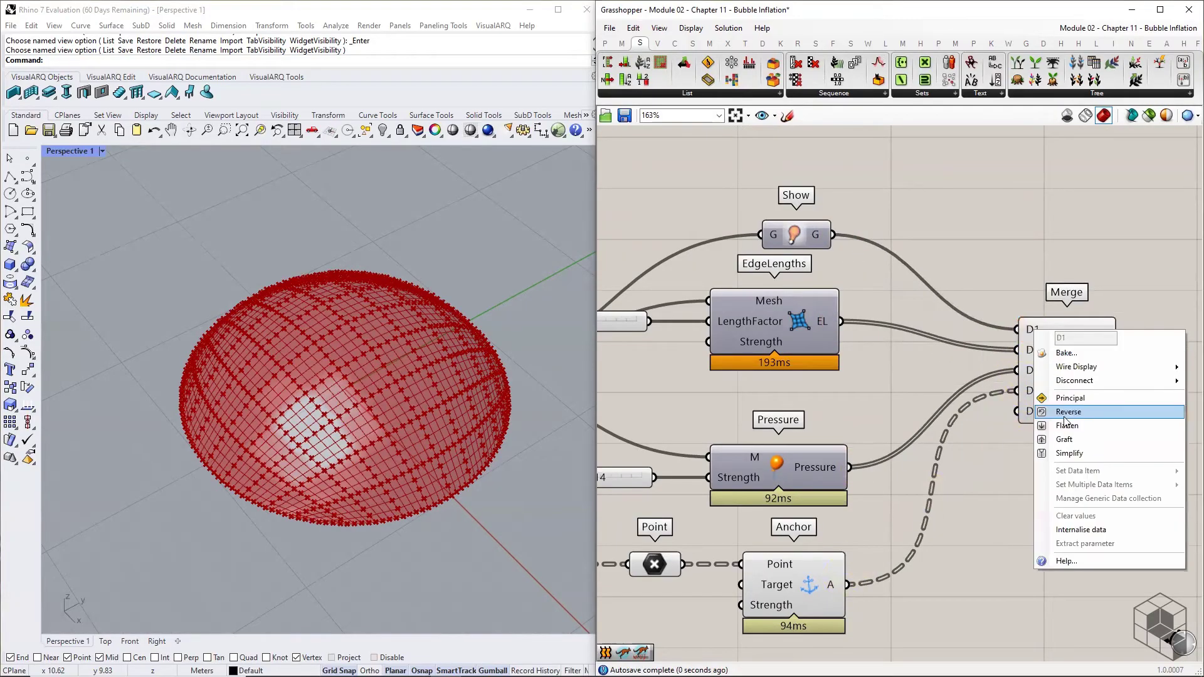
pyautogui.click(1064, 426)
pyautogui.rightClick(1029, 348)
pyautogui.click(1068, 442)
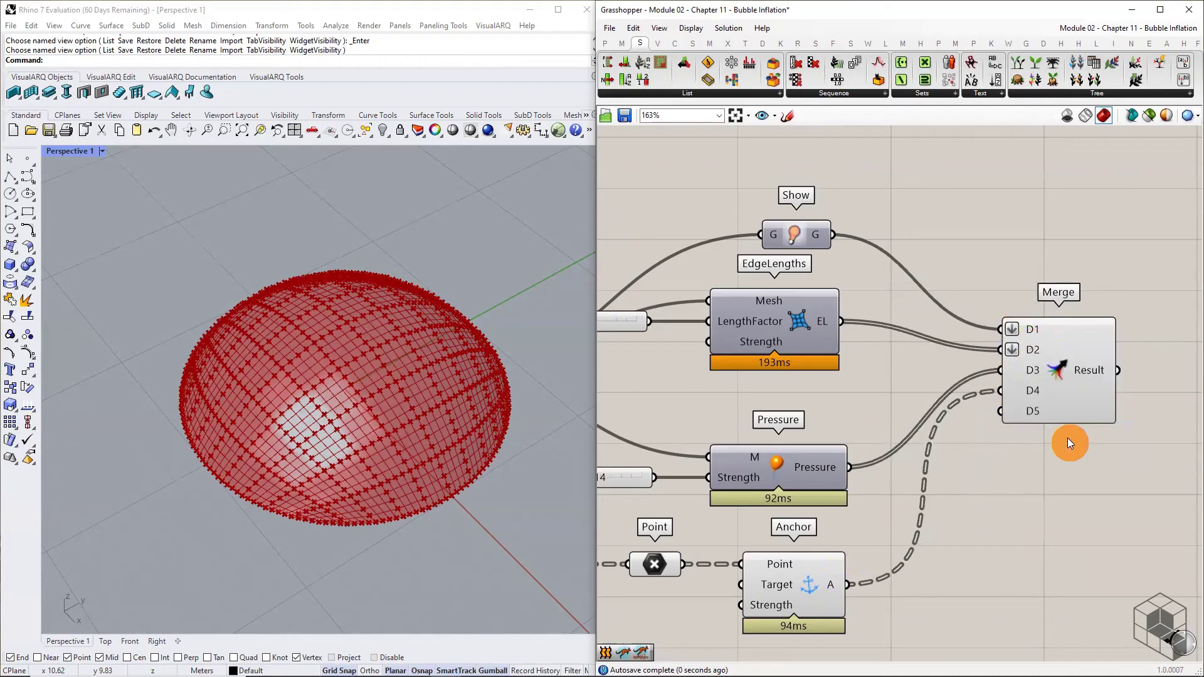
pyautogui.rightClick(1032, 370)
pyautogui.click(1082, 466)
pyautogui.rightClick(1027, 392)
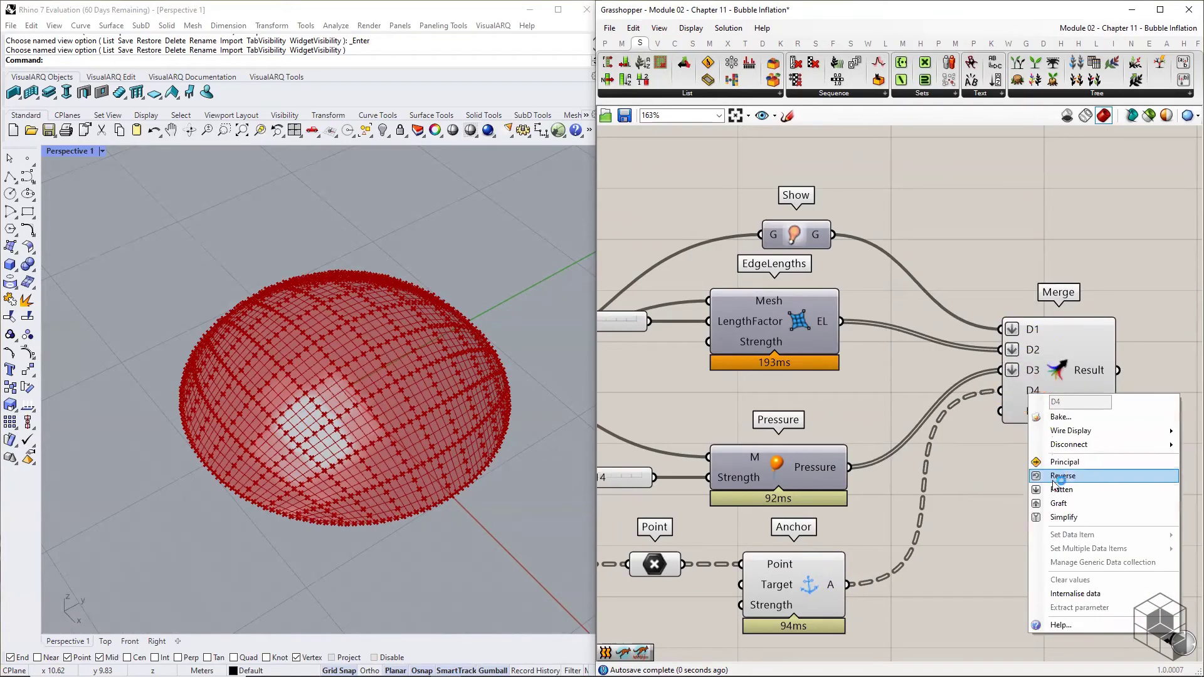
pyautogui.click(1085, 487)
pyautogui.moveTo(1113, 414); pyautogui.dragTo(853, 423, button='right')
# Add a BouncySolver with a Boolean Toggle on On, a Button on Reset, and Merge Result into GoalObjects
pyautogui.click(991, 43)
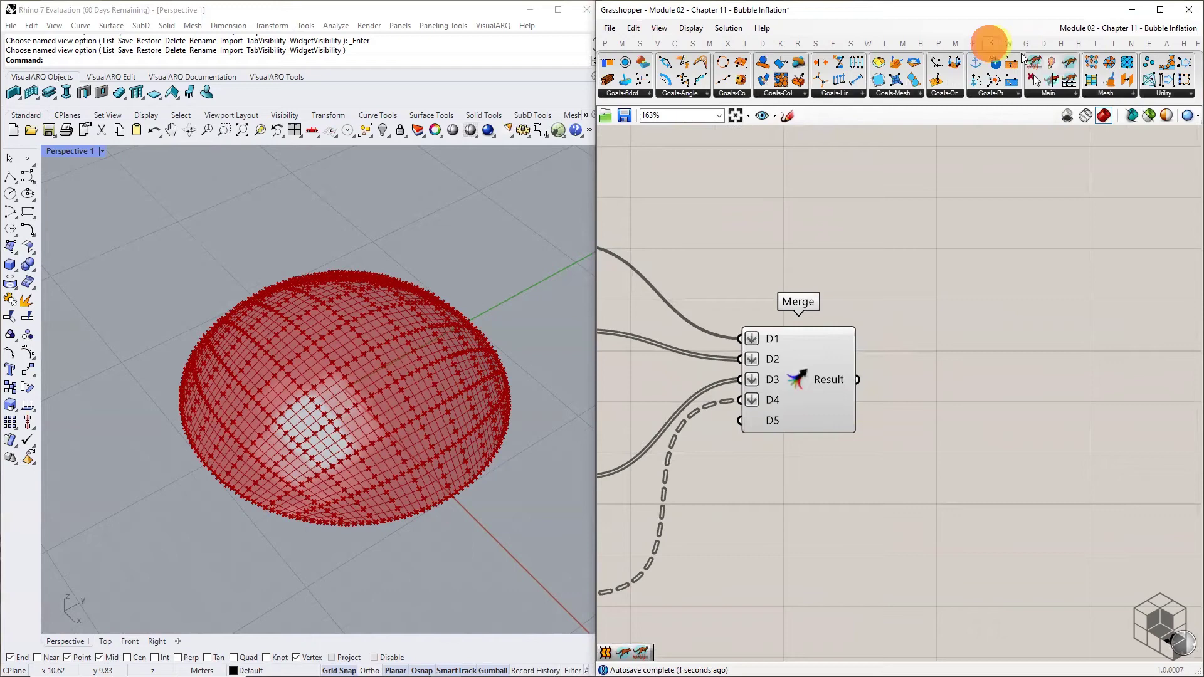
pyautogui.click(1049, 93)
pyautogui.moveTo(1062, 114); pyautogui.dragTo(1091, 401)
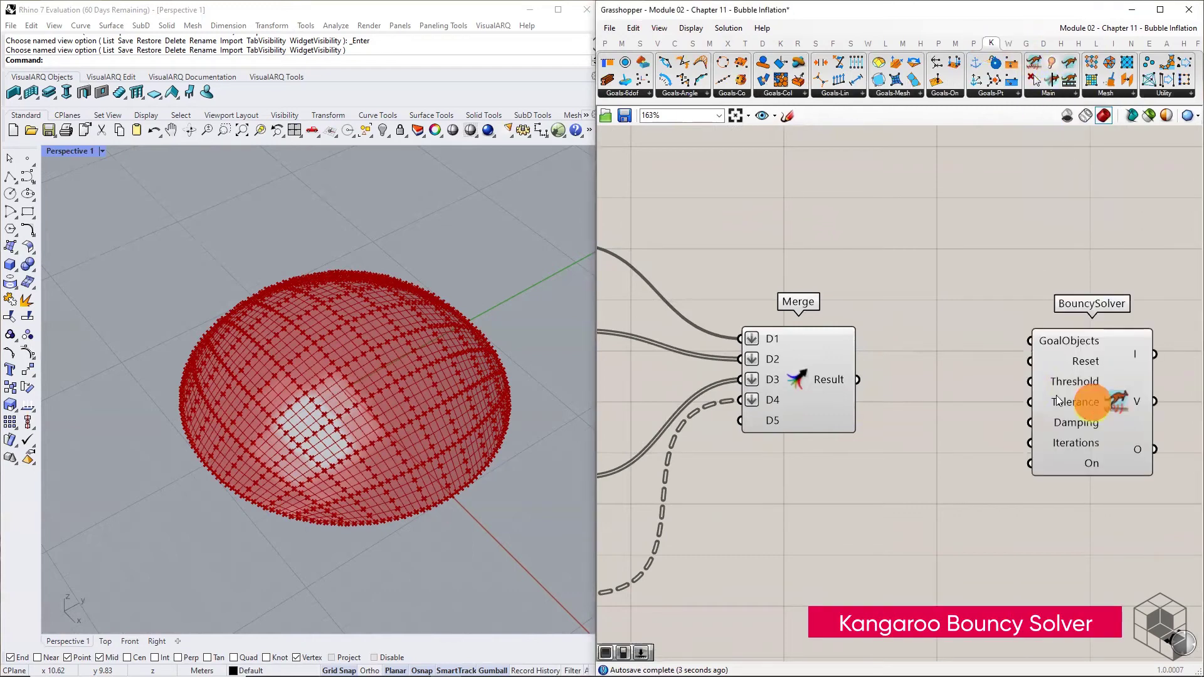
pyautogui.click(605, 42)
pyautogui.click(855, 93)
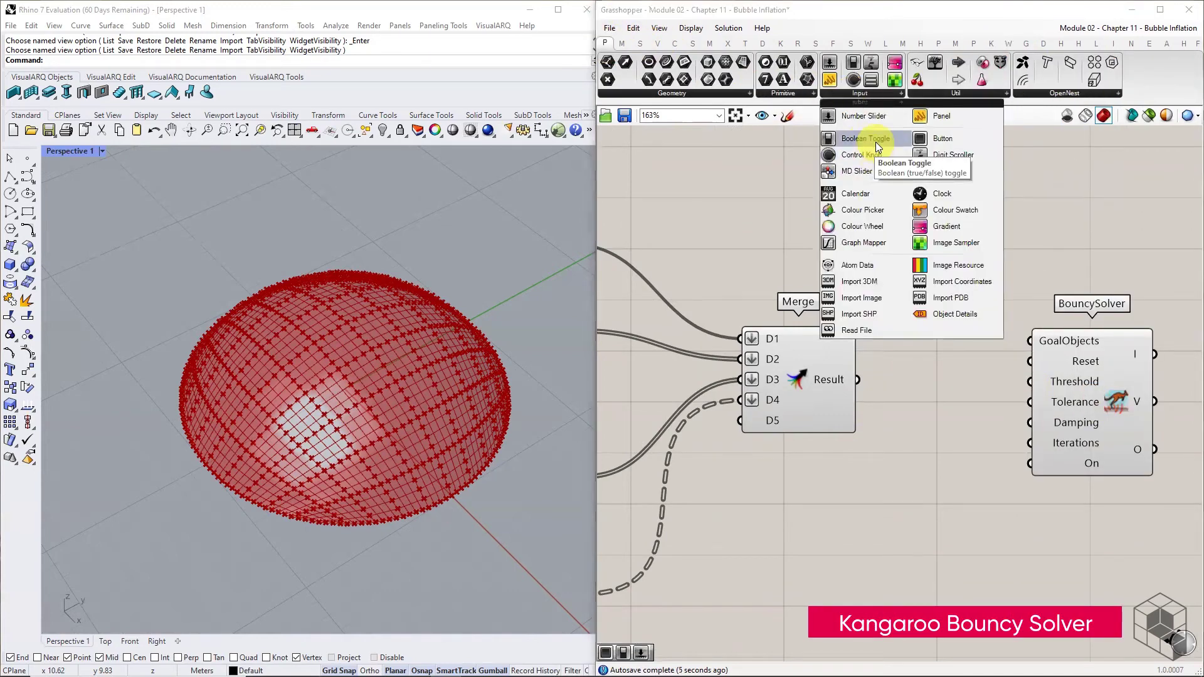
pyautogui.moveTo(875, 139); pyautogui.dragTo(1076, 500)
pyautogui.click(860, 94)
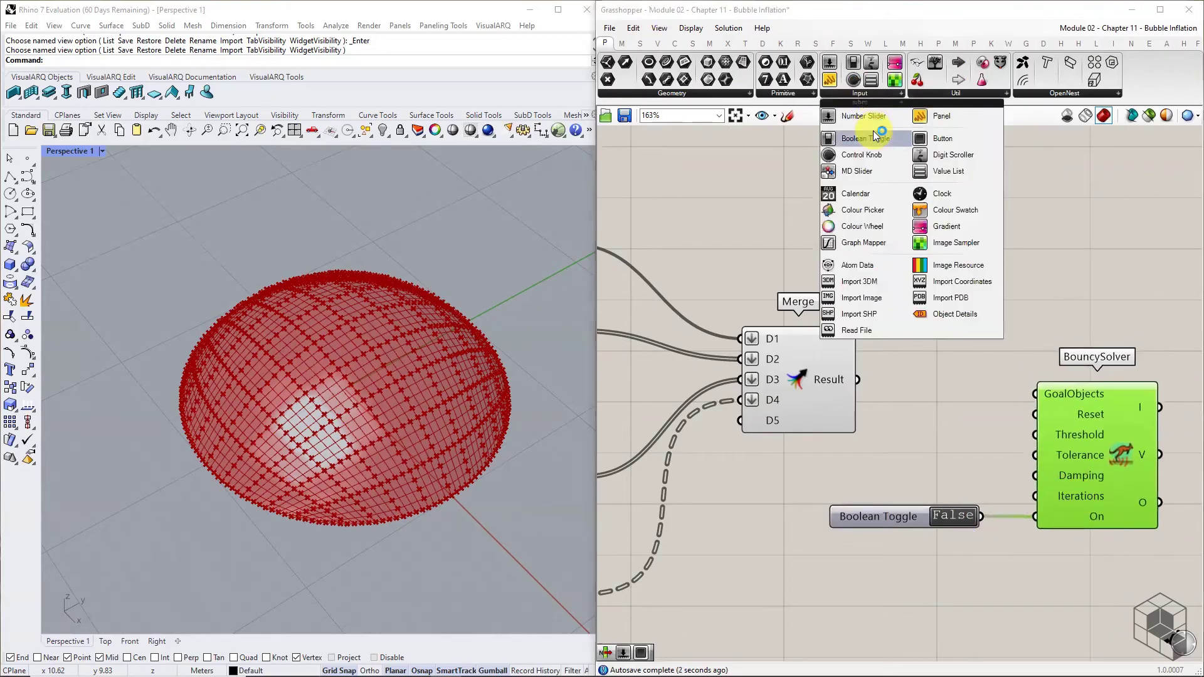
pyautogui.moveTo(877, 128); pyautogui.dragTo(1045, 414)
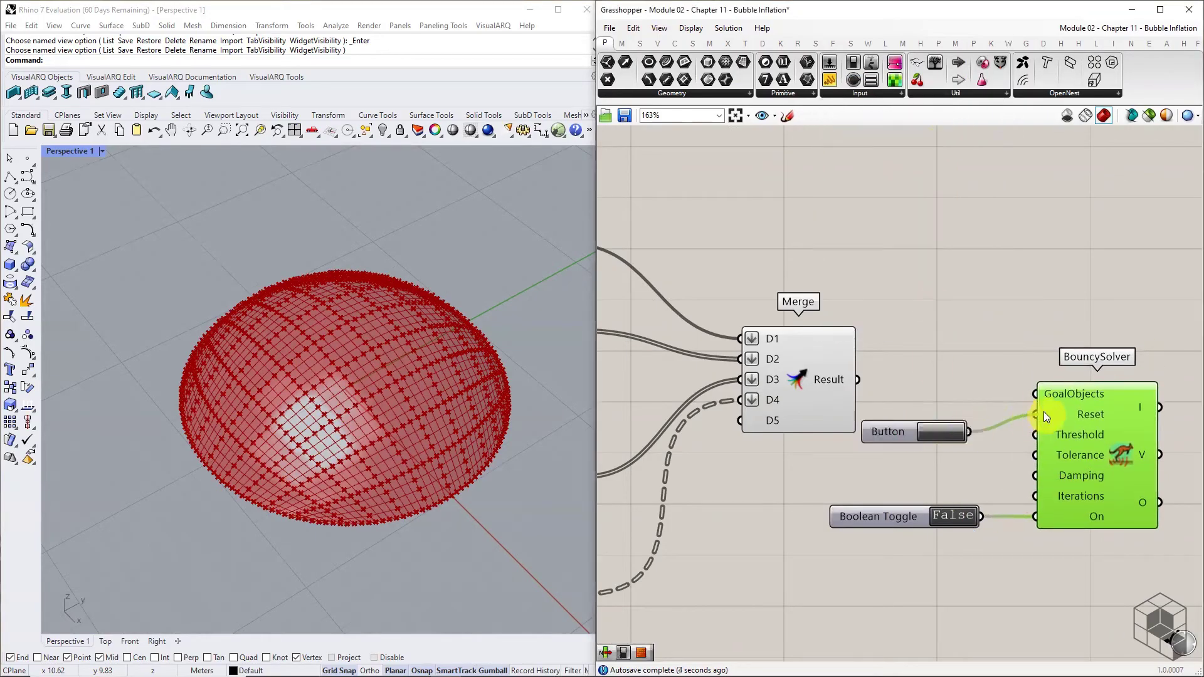
pyautogui.moveTo(860, 376); pyautogui.dragTo(1045, 388)
# Turn off preview for New Base mesh, both sliders and the Point parameter
pyautogui.scroll(-3, 1035, 326)
pyautogui.moveTo(909, 350); pyautogui.dragTo(1042, 349, button='right')
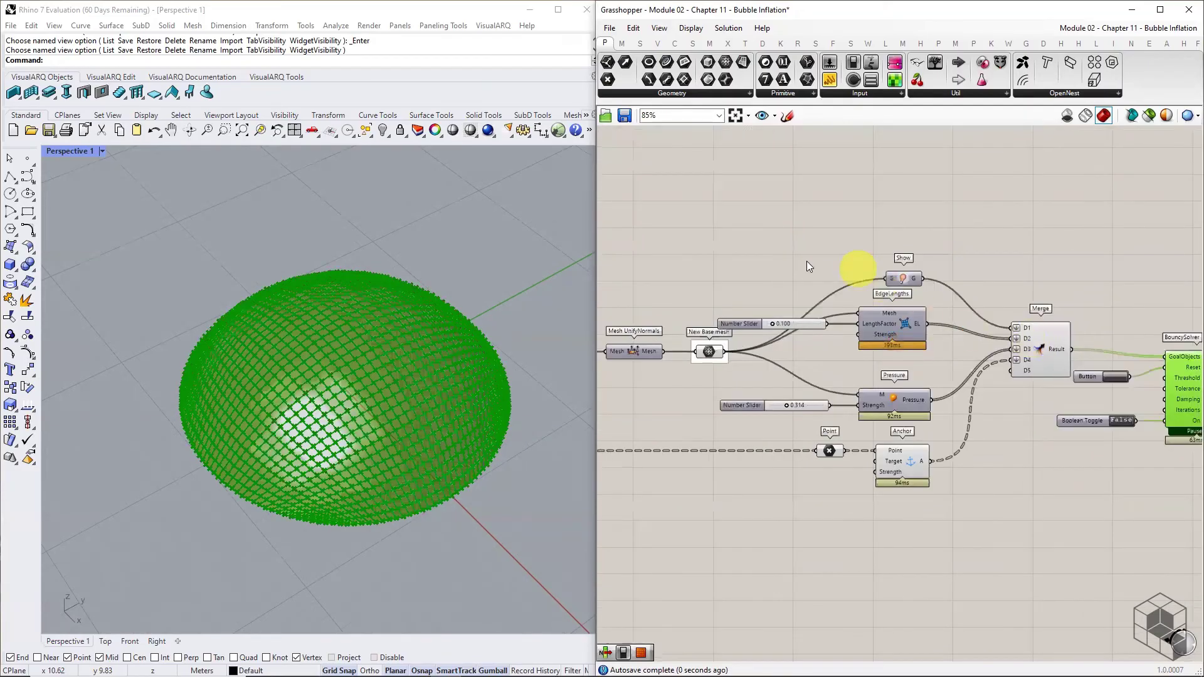
pyautogui.moveTo(797, 261); pyautogui.dragTo(709, 414)
pyautogui.keyDown('shift'); pyautogui.click(830, 451); pyautogui.keyUp('shift')
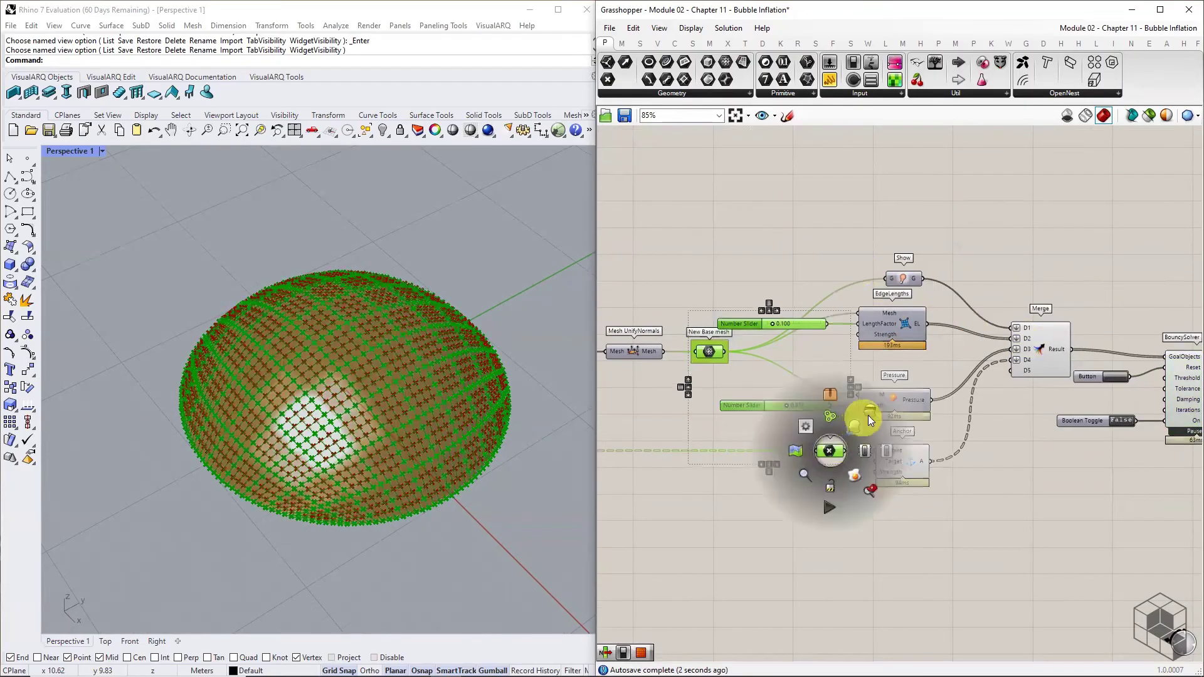
pyautogui.moveTo(1075, 439); pyautogui.dragTo(827, 403, button='right')
pyautogui.click(882, 432)
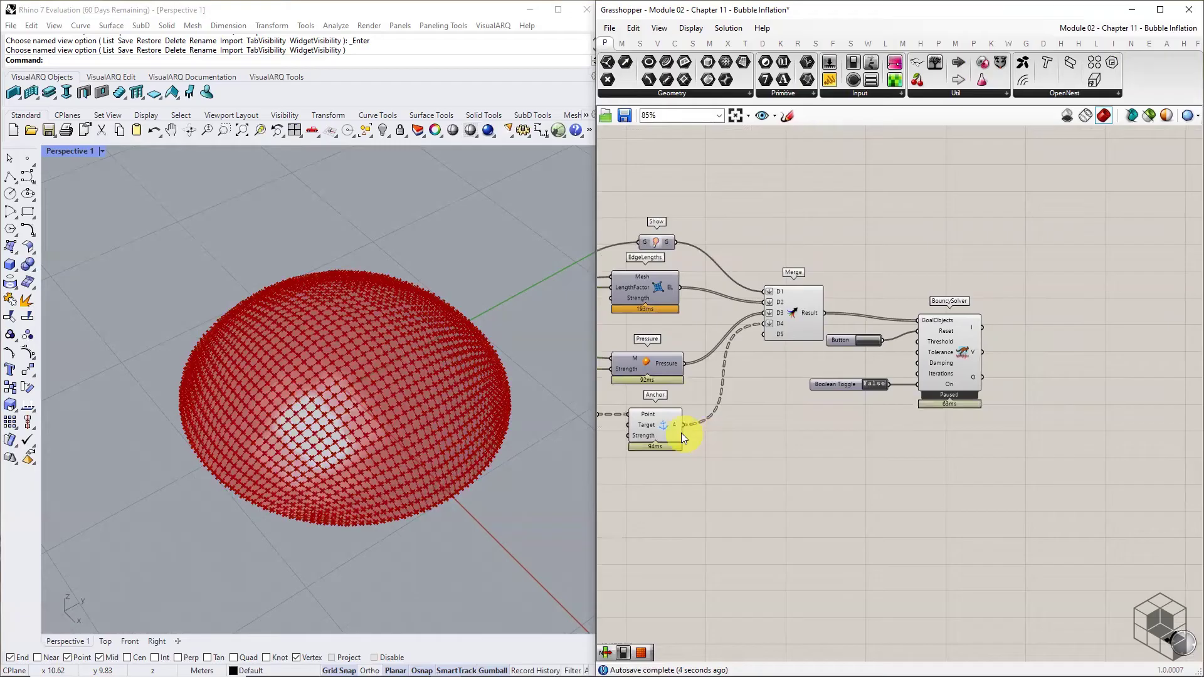
# Reset the solver and set the toggle True so it converges to a 1681-vertex, 1600-face mesh
pyautogui.moveTo(745, 414); pyautogui.dragTo(876, 397, button='right')
pyautogui.scroll(4, 928, 329)
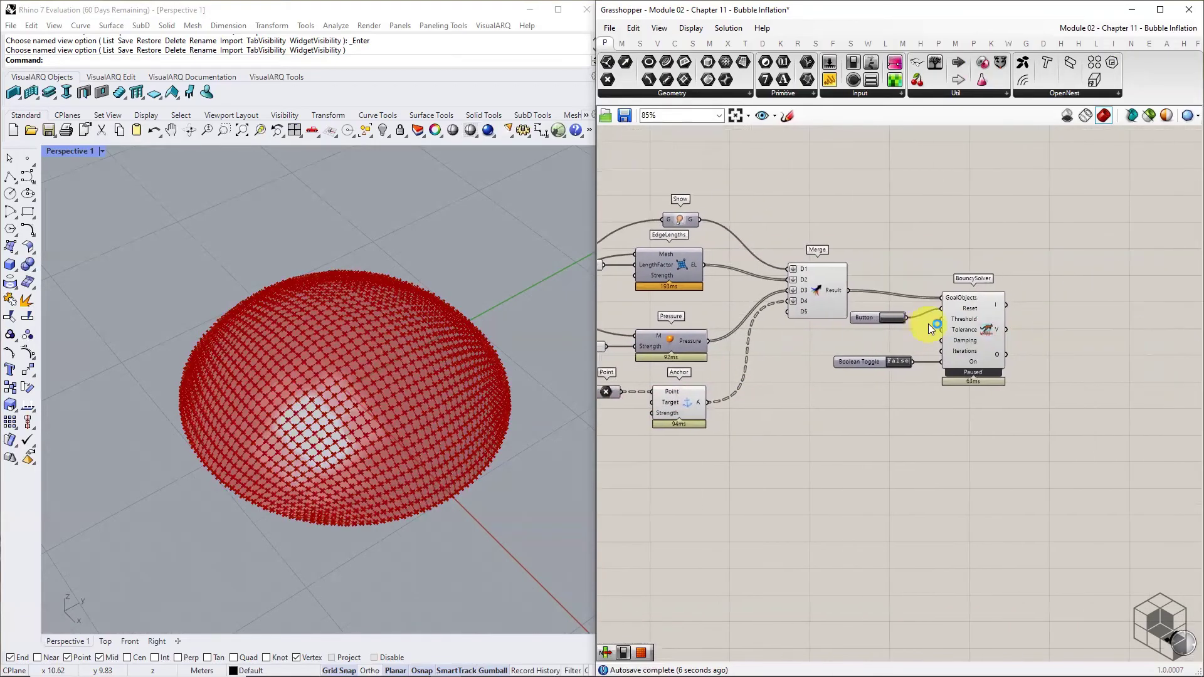
pyautogui.click(858, 311)
pyautogui.click(866, 396)
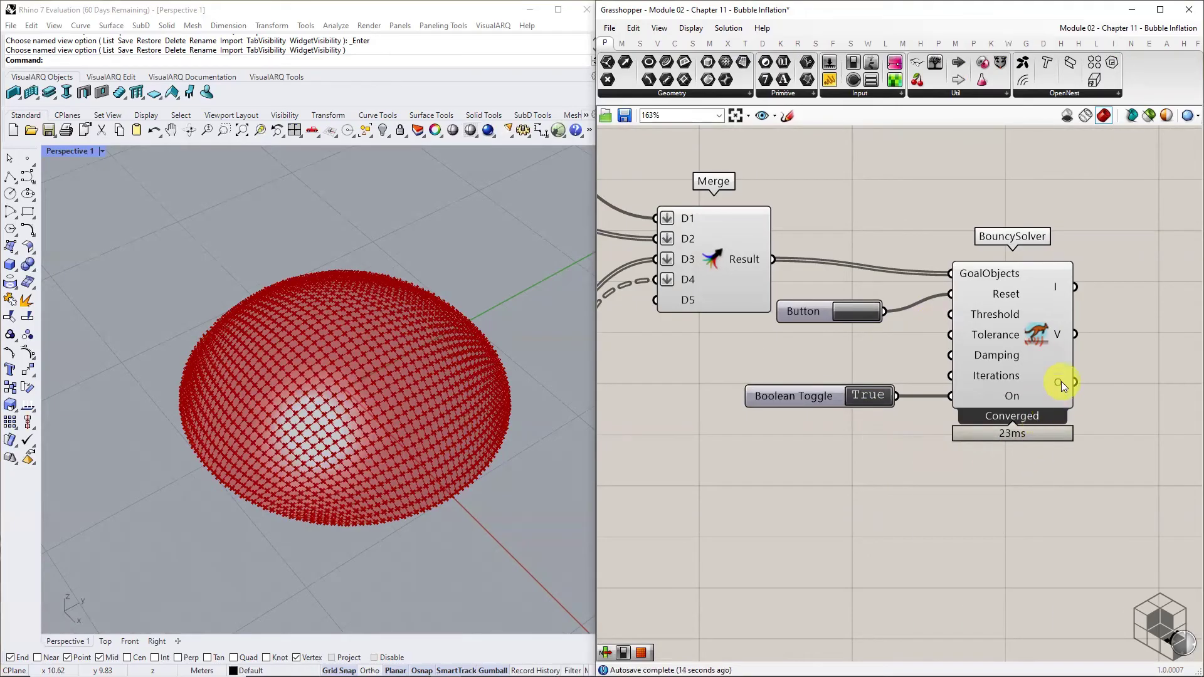
pyautogui.moveTo(1060, 383)
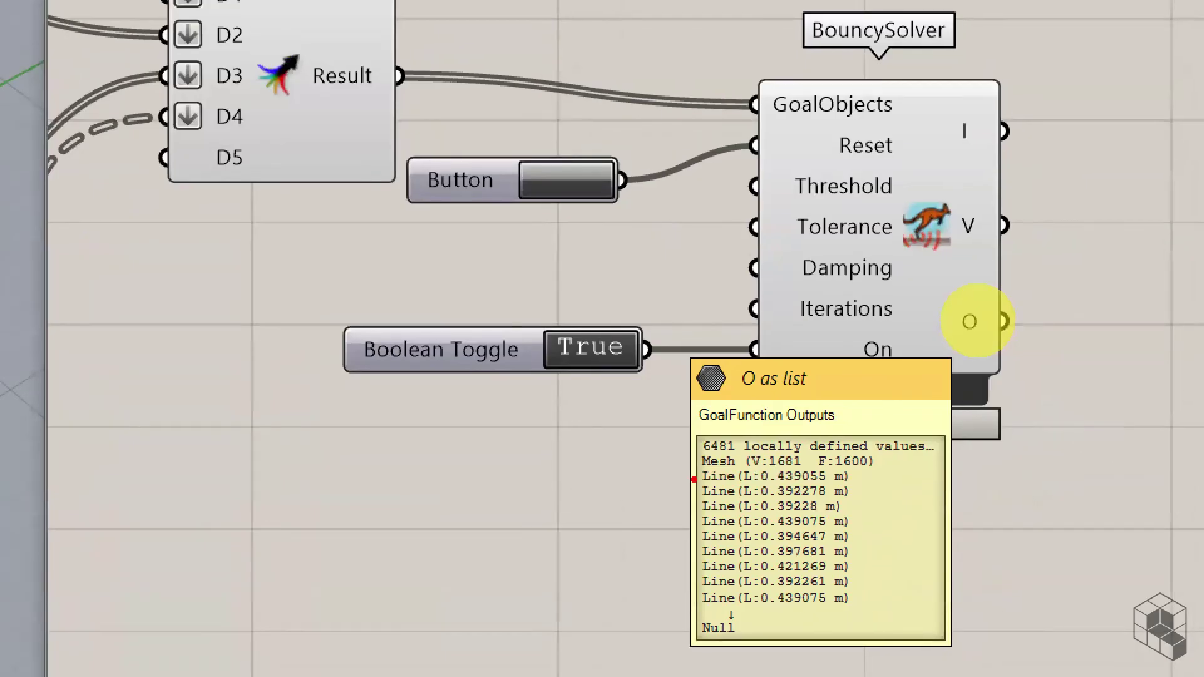
pyautogui.moveTo(697, 467); pyautogui.dragTo(760, 471)
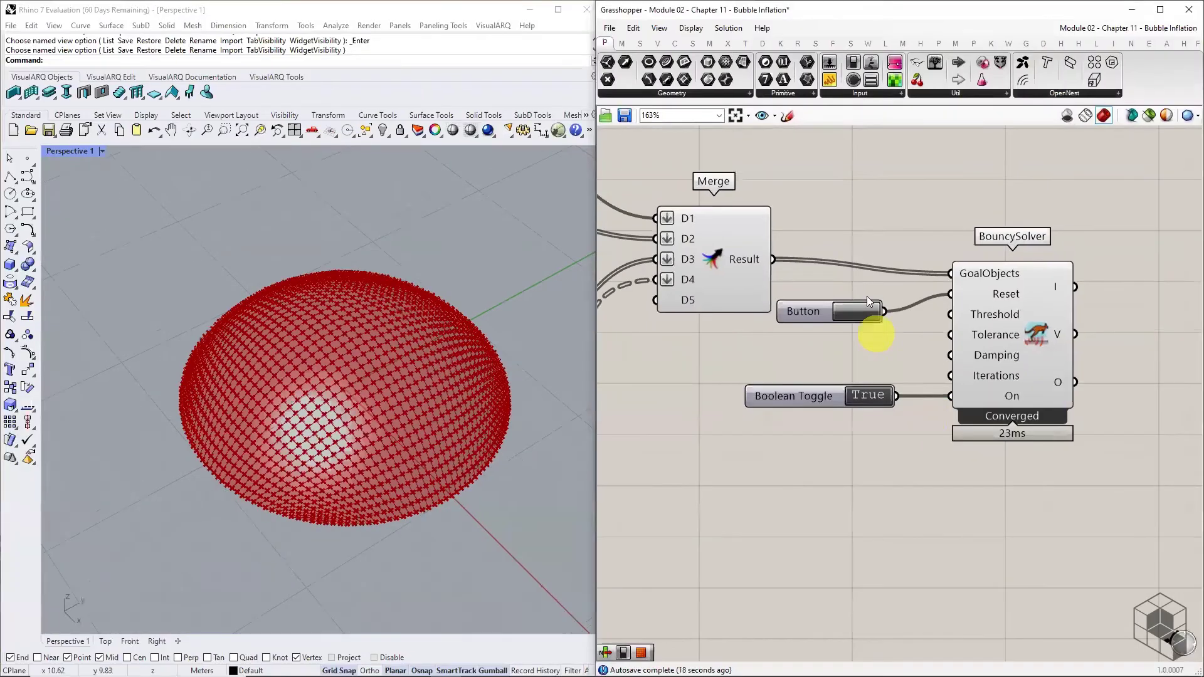
# Pass the solver's output through a List Item into a new Mesh parameter
pyautogui.click(639, 44)
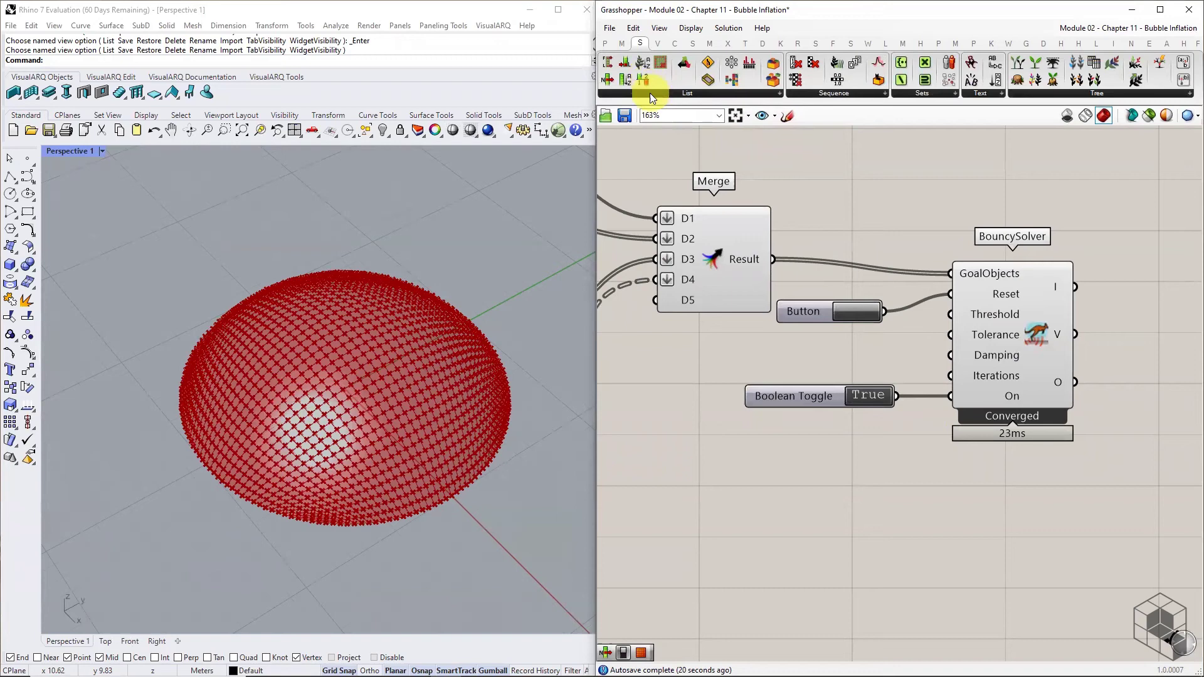
pyautogui.click(650, 93)
pyautogui.moveTo(725, 132); pyautogui.dragTo(1145, 388)
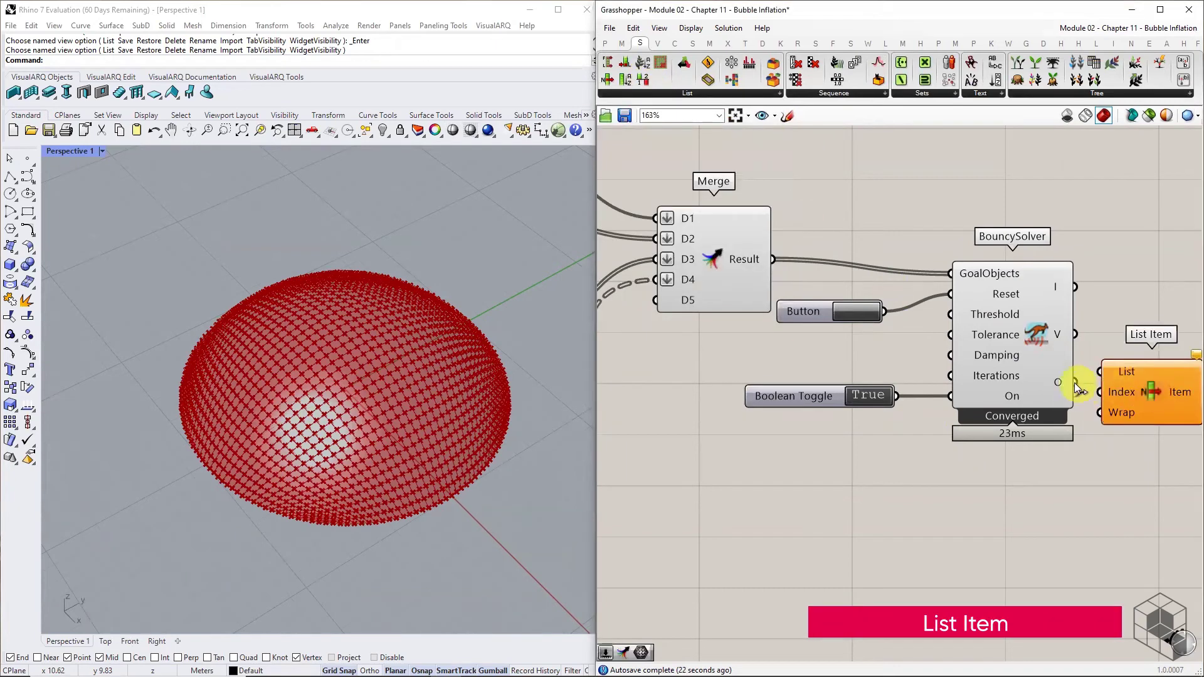
pyautogui.moveTo(1148, 389); pyautogui.dragTo(796, 373, button='right')
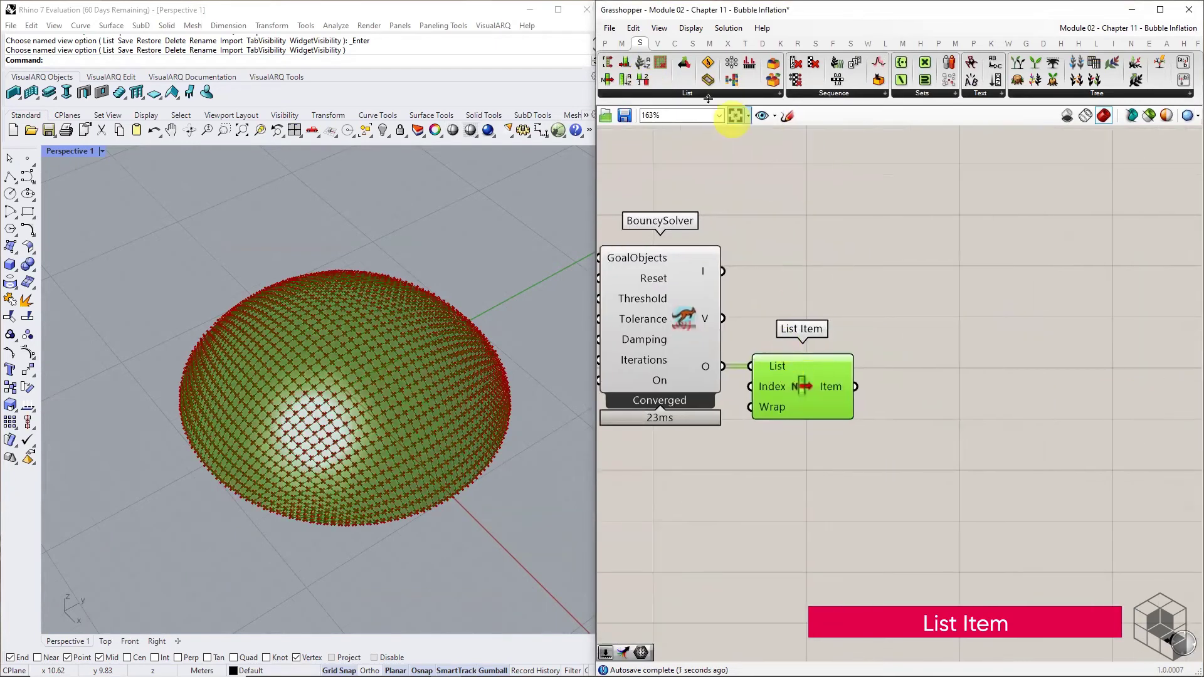
pyautogui.click(605, 44)
pyautogui.click(670, 91)
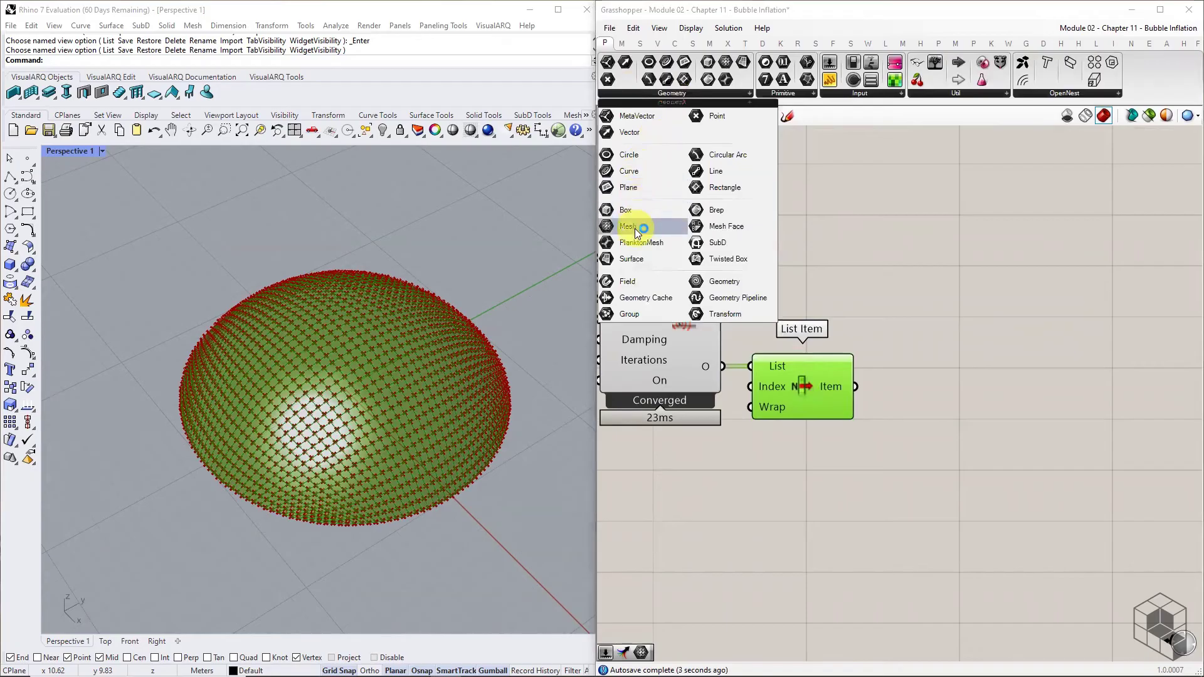
pyautogui.moveTo(635, 229); pyautogui.dragTo(915, 351)
pyautogui.moveTo(855, 386); pyautogui.dragTo(913, 387)
# Turn off preview of the solver and List Item, then check the Mesh parameter's result
pyautogui.click(939, 386)
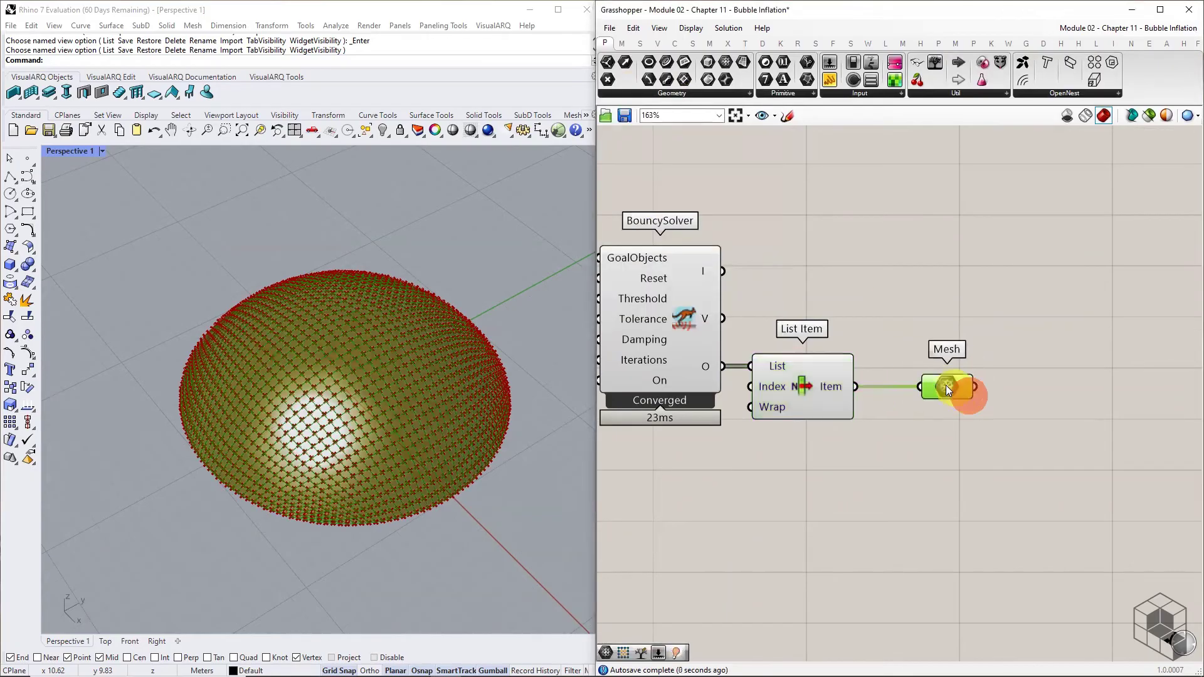
pyautogui.moveTo(769, 441); pyautogui.dragTo(692, 401)
pyautogui.middleClick(806, 352)
pyautogui.click(846, 306)
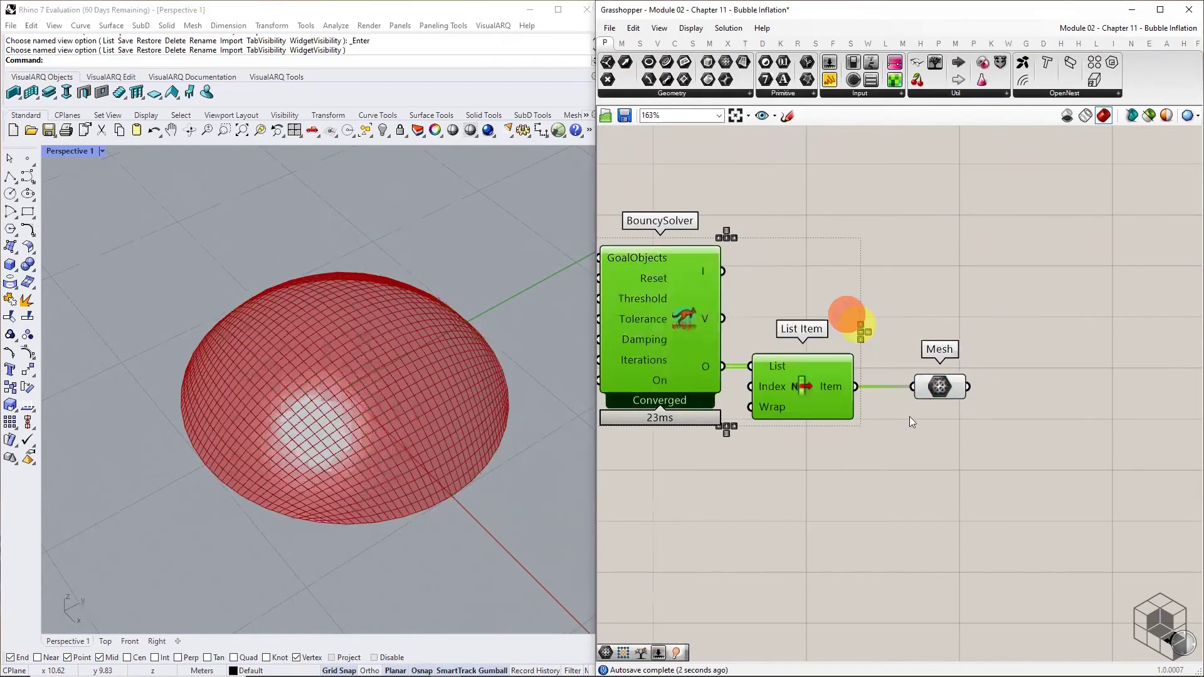
pyautogui.click(909, 419)
pyautogui.click(940, 387)
pyautogui.click(912, 436)
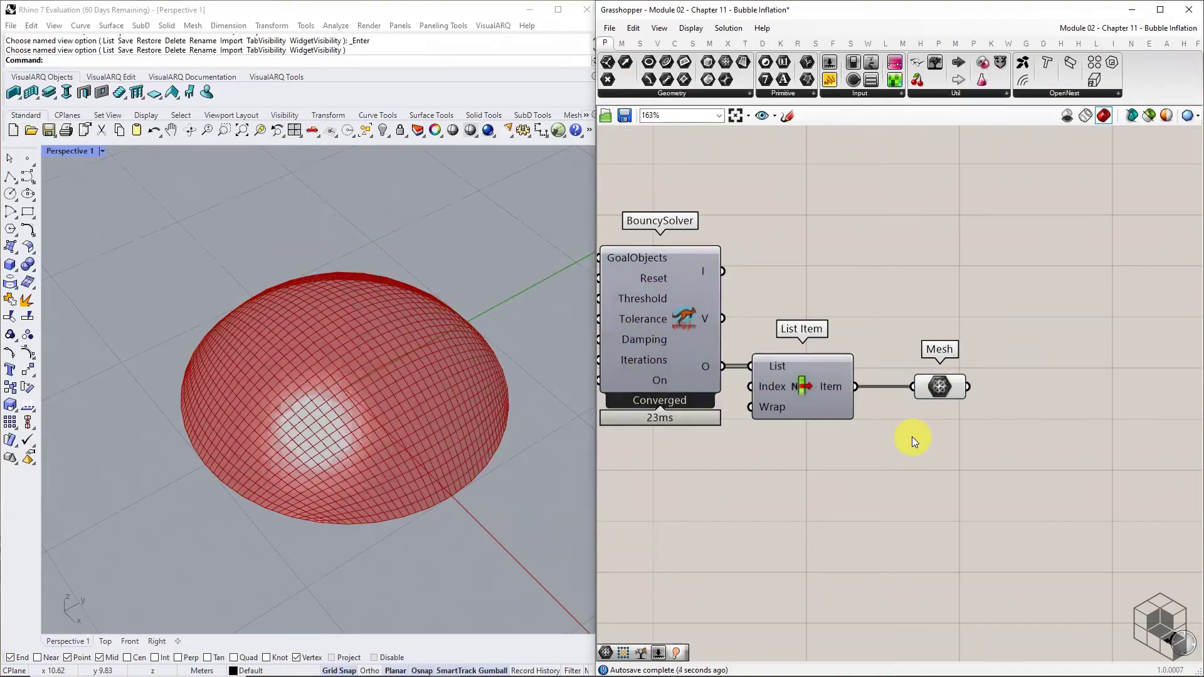
# Raise the Pressure strength slider to 1.000
pyautogui.scroll(-5, 841, 402)
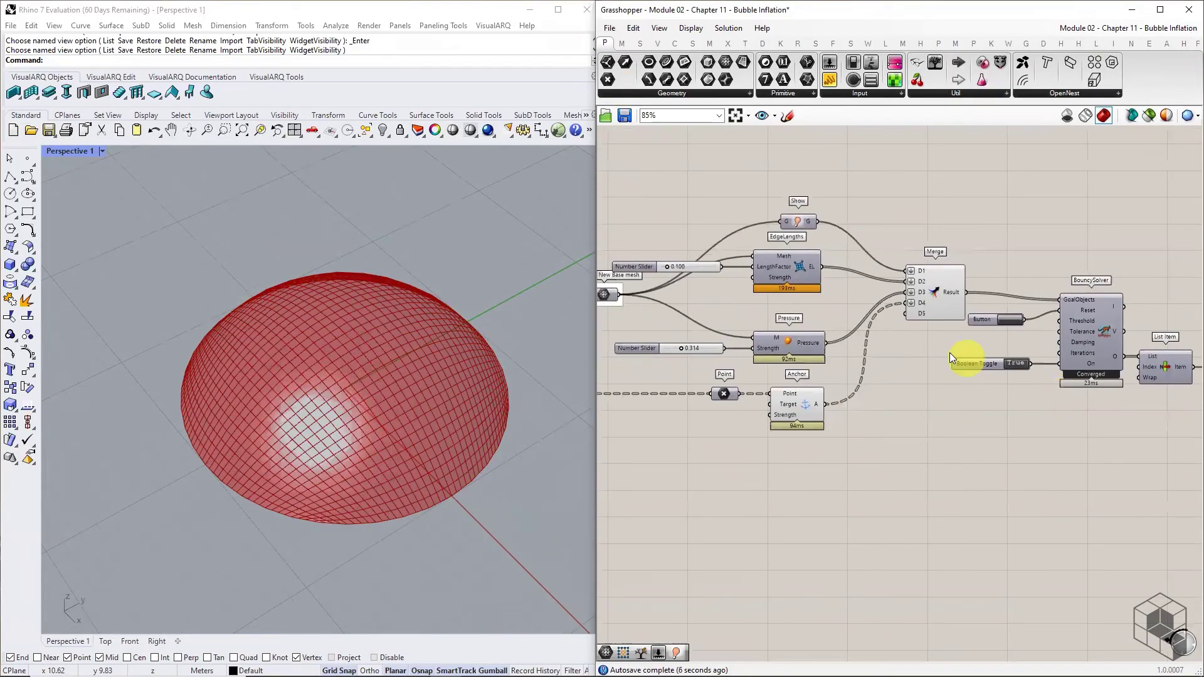
pyautogui.moveTo(721, 306); pyautogui.dragTo(787, 301, button='right')
pyautogui.scroll(5, 683, 343)
pyautogui.moveTo(766, 362); pyautogui.dragTo(872, 362)
# Raise the Pressure slider's maximum to 4 and drag its strength higher
pyautogui.rightClick(816, 360)
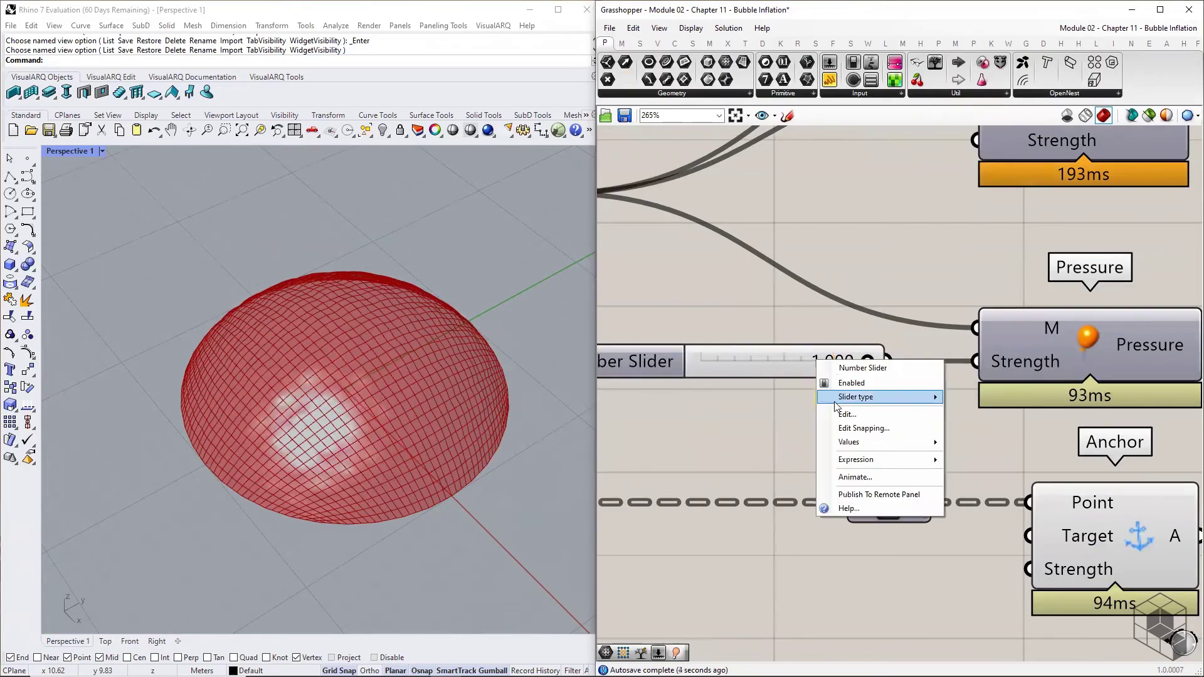
pyautogui.click(844, 408)
pyautogui.moveTo(885, 445); pyautogui.dragTo(900, 411)
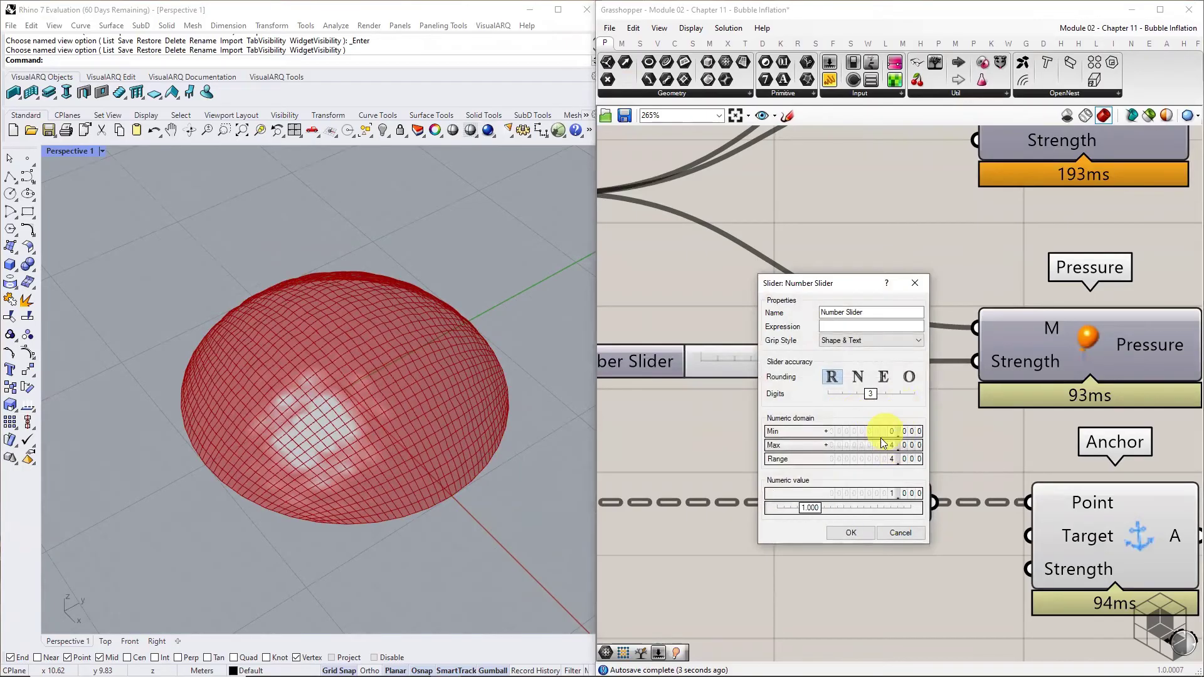
pyautogui.click(846, 526)
pyautogui.scroll(4, 775, 366)
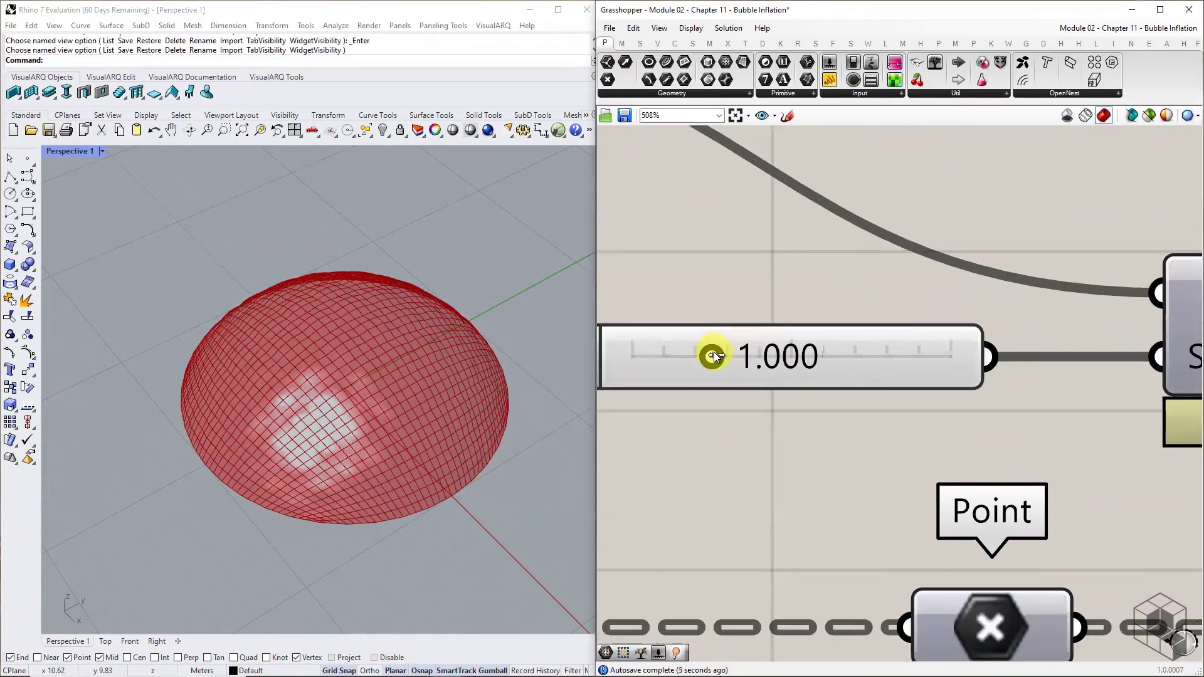
pyautogui.moveTo(716, 352); pyautogui.dragTo(853, 355)
# Reset BouncySolver with the Button so the mesh reinflates into many small bubbles
pyautogui.scroll(-5, 669, 301)
pyautogui.moveTo(1081, 324); pyautogui.dragTo(932, 313, button='right')
pyautogui.click(1025, 246)
pyautogui.click(1025, 246)
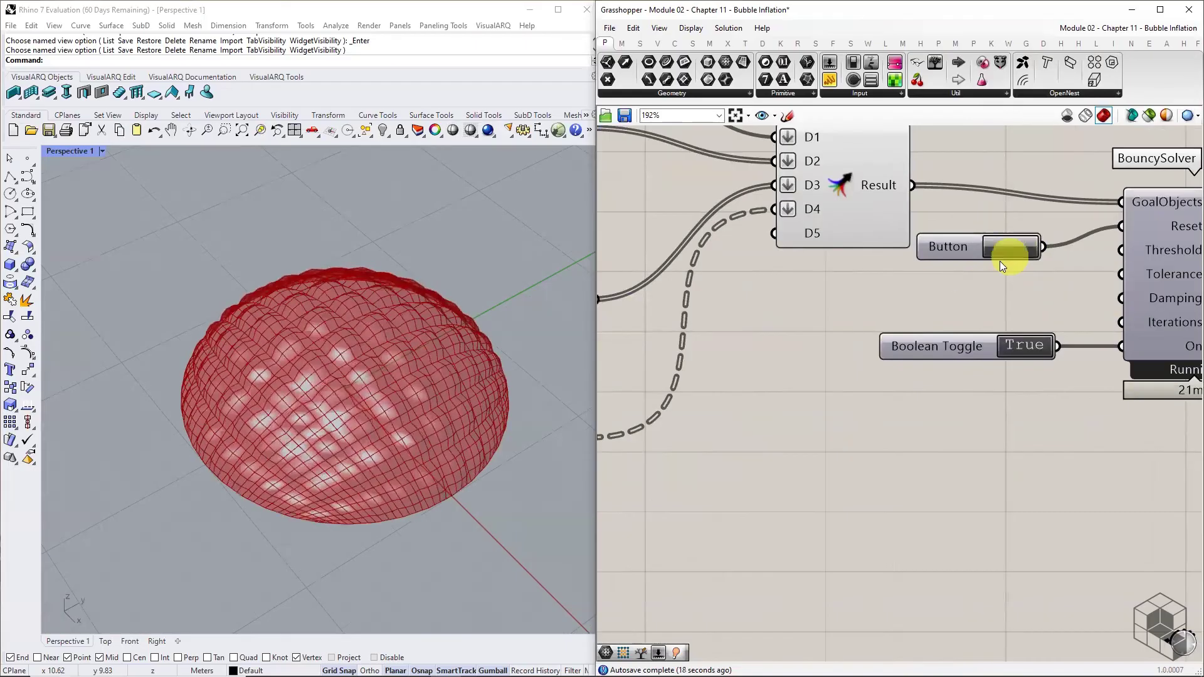
pyautogui.moveTo(787, 377); pyautogui.dragTo(885, 379, button='right')
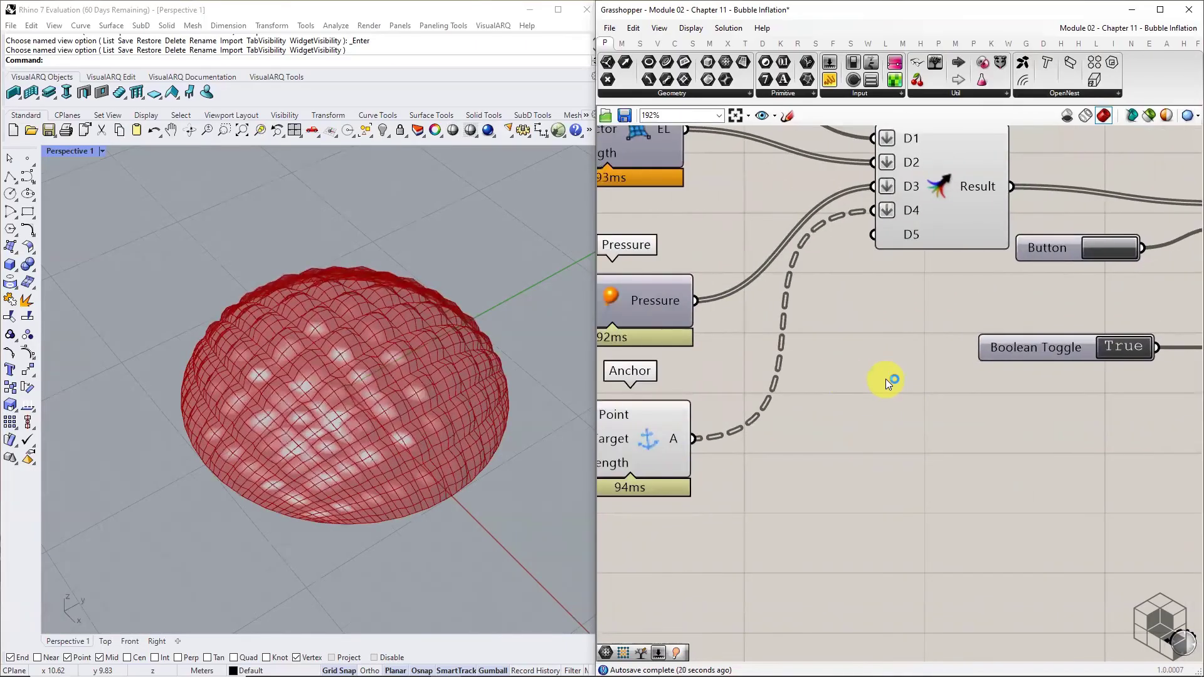
pyautogui.scroll(-2, 886, 379)
pyautogui.moveTo(1030, 426); pyautogui.dragTo(763, 424, button='right')
pyautogui.scroll(2, 1006, 386)
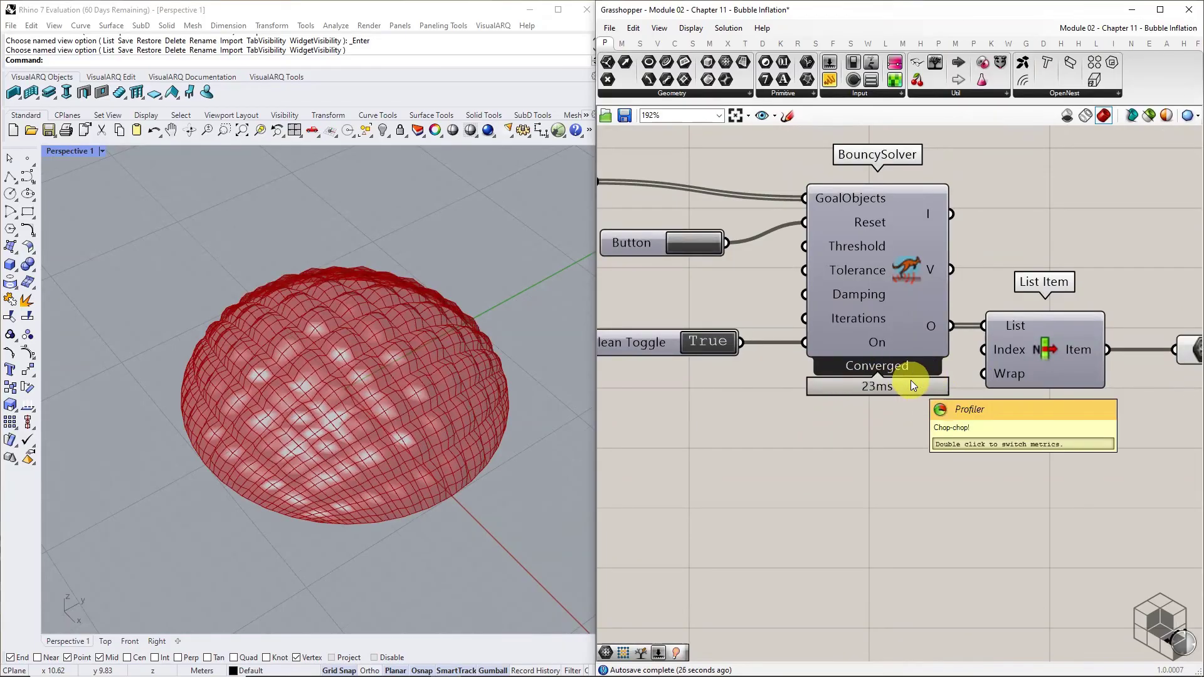
pyautogui.moveTo(1052, 445); pyautogui.dragTo(766, 451, button='right')
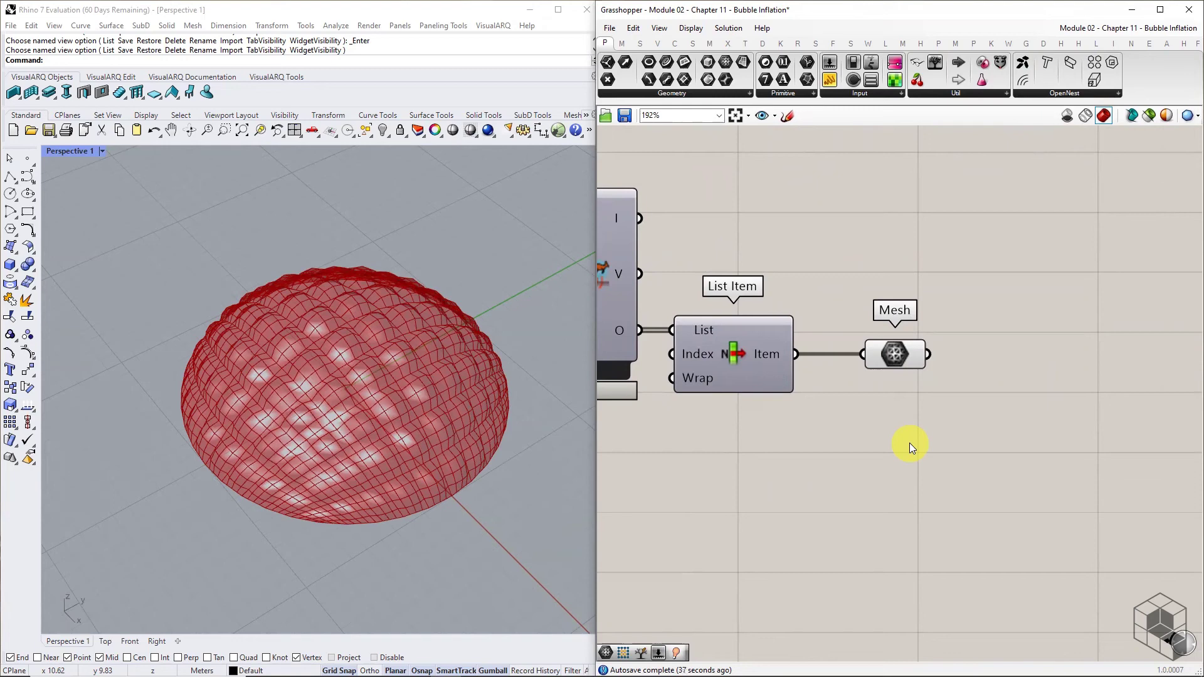
# Add Weaverbird's Catmull-Clark Subdivision beside Mesh and wire the Mesh into it
pyautogui.click(1006, 42)
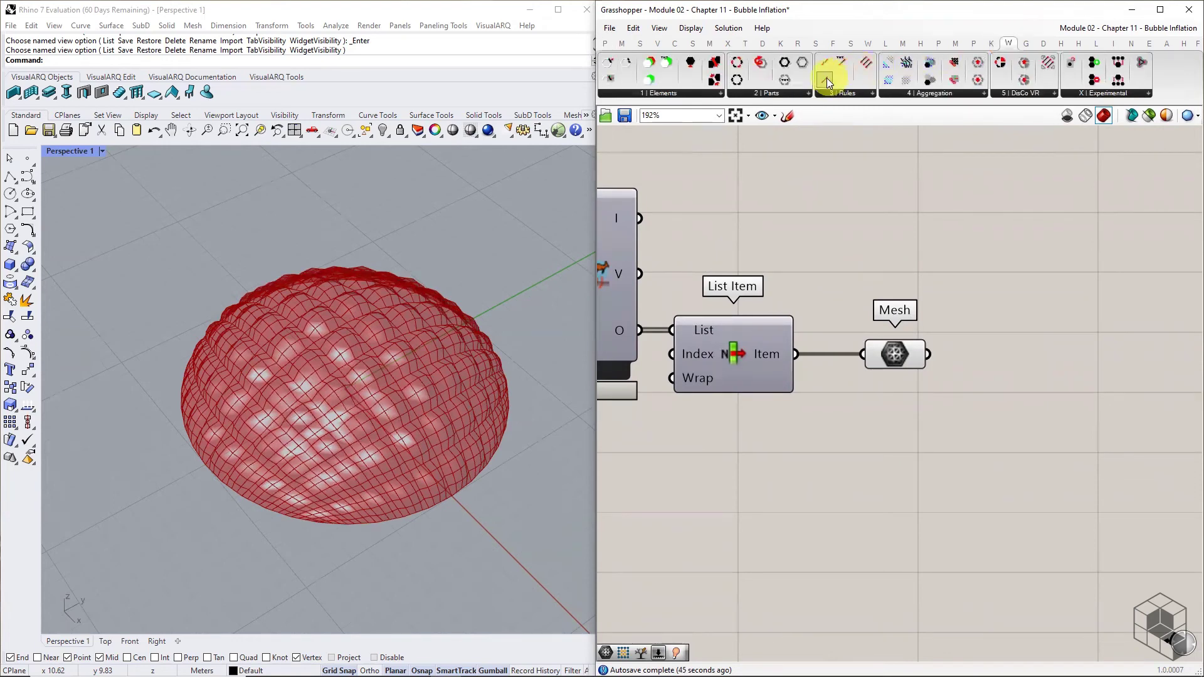
pyautogui.click(870, 42)
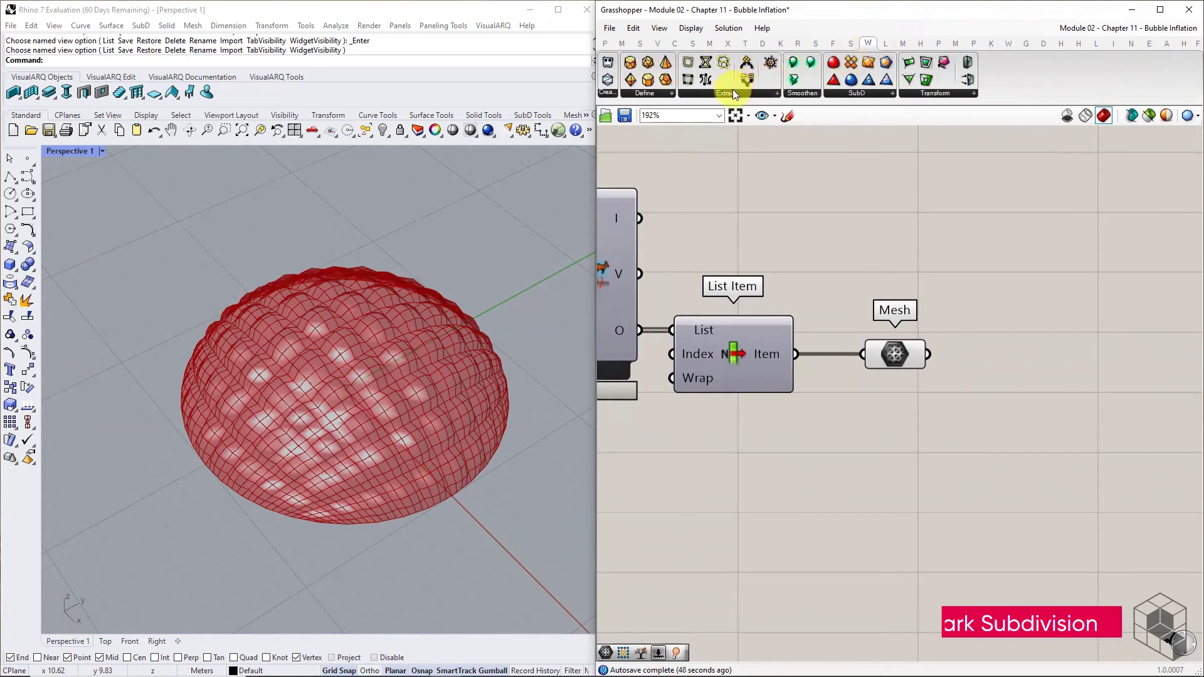
pyautogui.click(845, 94)
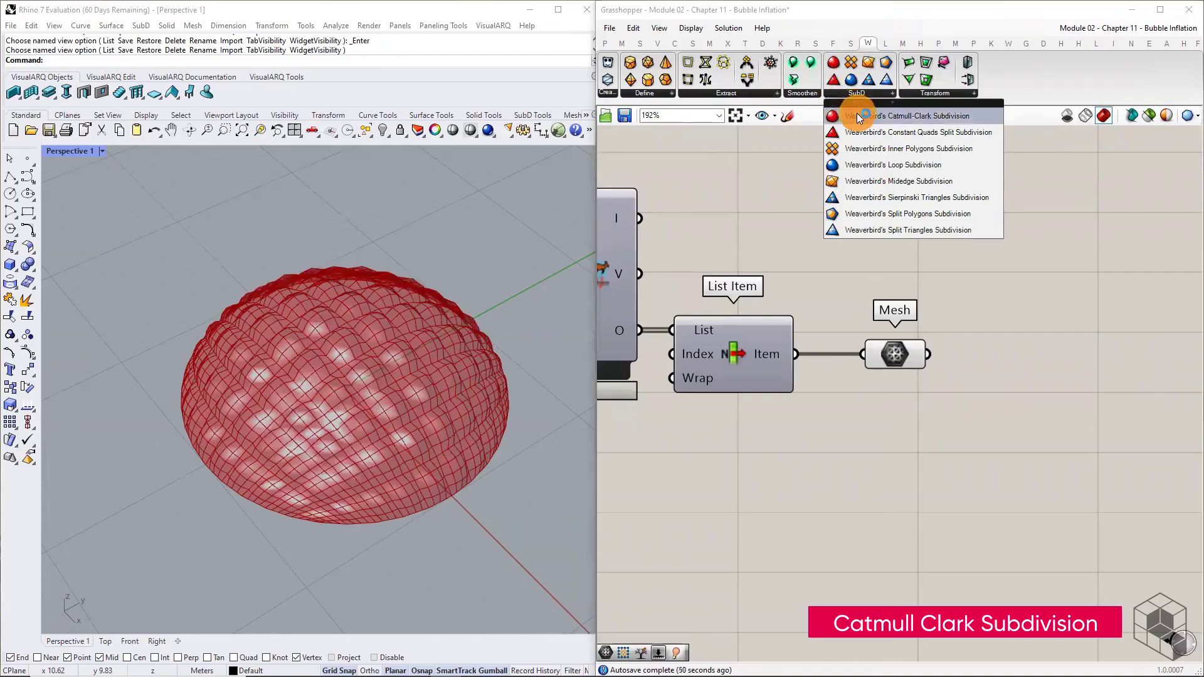
pyautogui.moveTo(856, 114); pyautogui.dragTo(1082, 375)
pyautogui.moveTo(975, 355); pyautogui.dragTo(1057, 355)
pyautogui.moveTo(928, 354); pyautogui.dragTo(1010, 354)
pyautogui.click(750, 222)
# Feed a Panel containing 2 into the subdivision's Level input
pyautogui.click(605, 42)
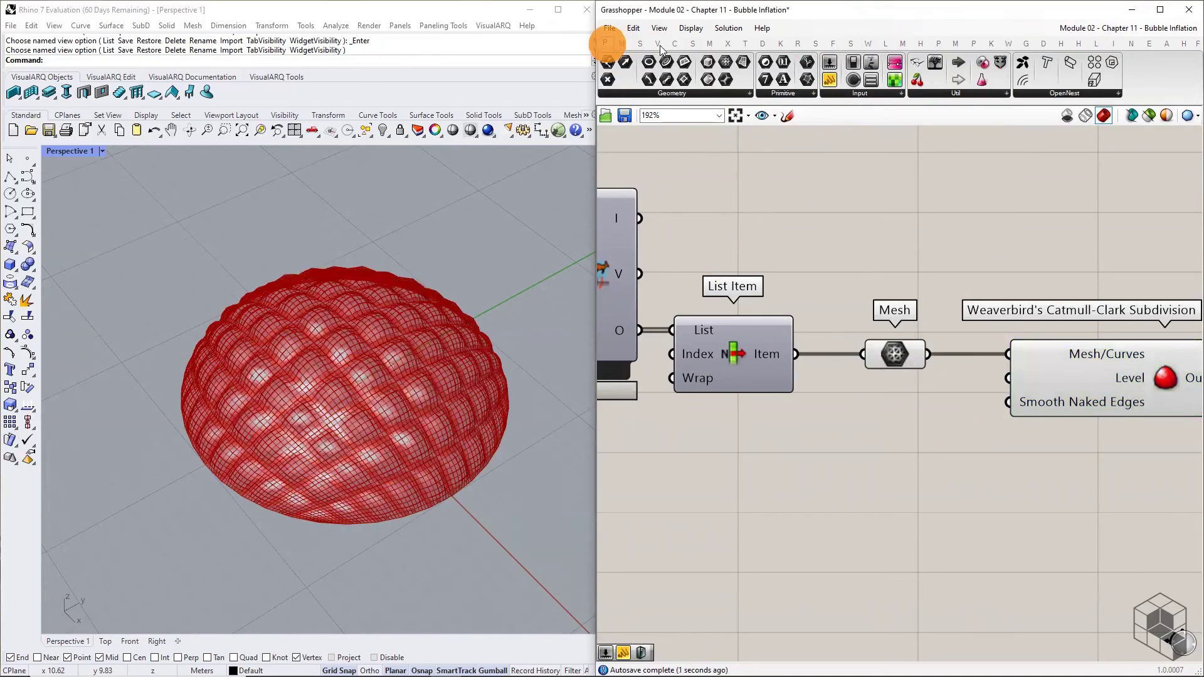
pyautogui.moveTo(829, 80); pyautogui.dragTo(870, 463)
pyautogui.doubleClick(885, 467)
pyautogui.write('2')
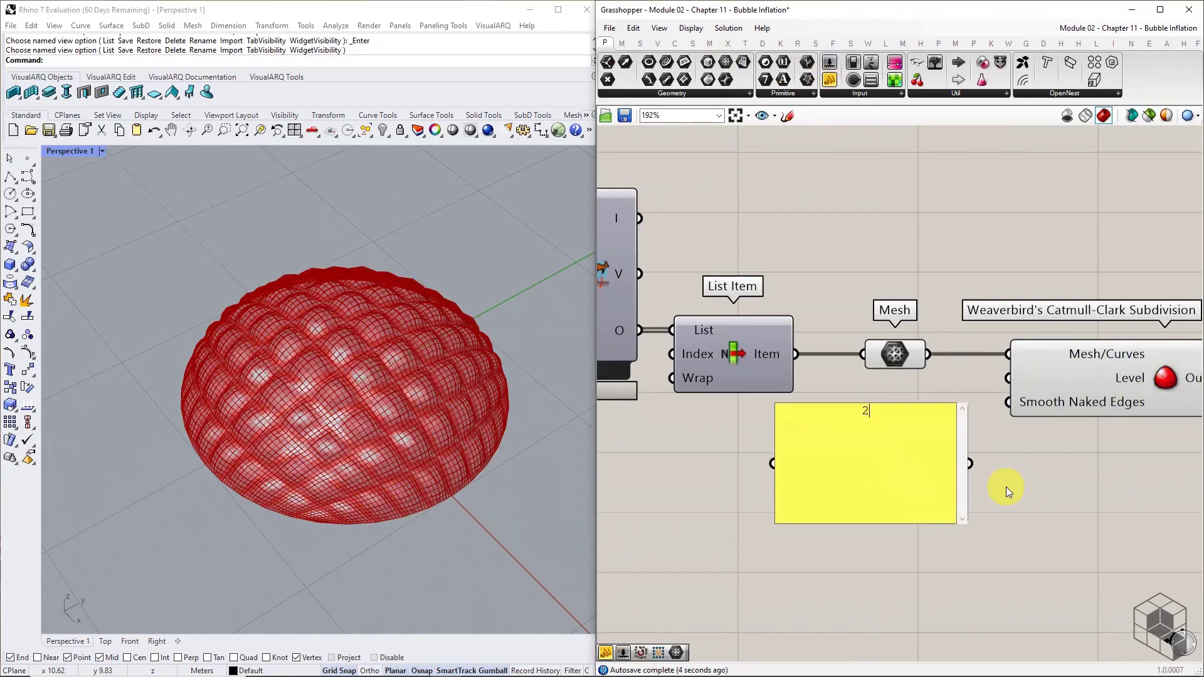
pyautogui.click(1006, 486)
pyautogui.moveTo(970, 463); pyautogui.dragTo(1007, 378)
# Turn off the Mesh component's preview so only the subdivided mesh shows
pyautogui.middleClick(891, 357)
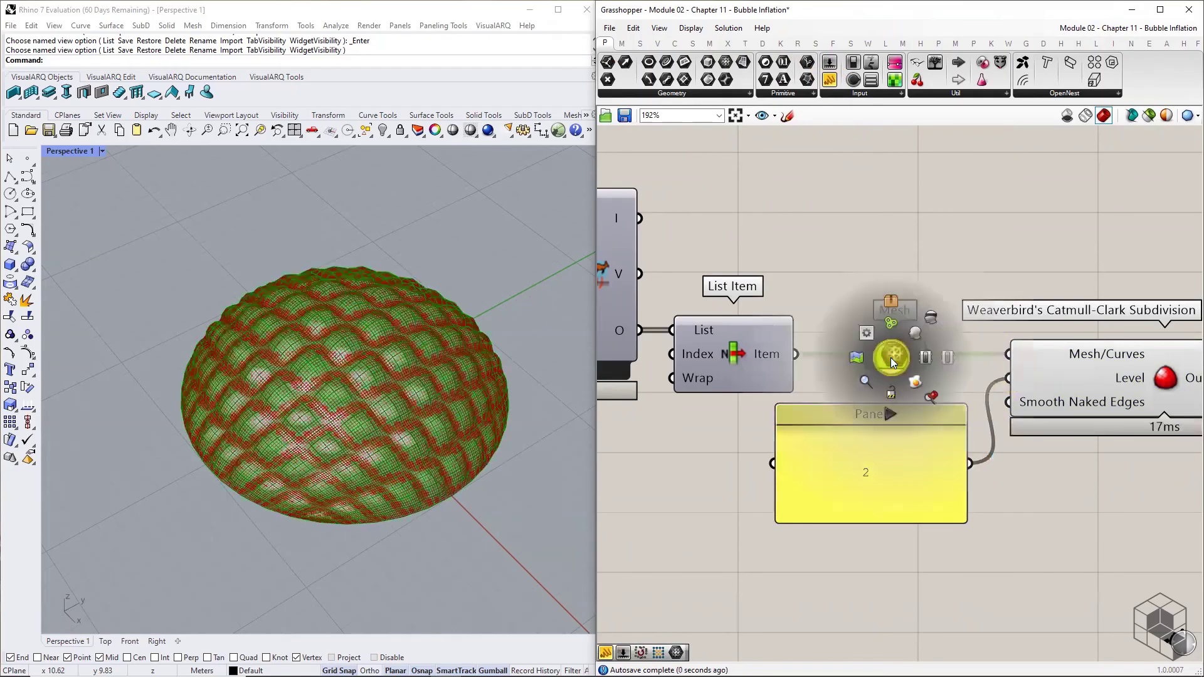
pyautogui.click(932, 317)
pyautogui.moveTo(1100, 396); pyautogui.dragTo(876, 395, button='right')
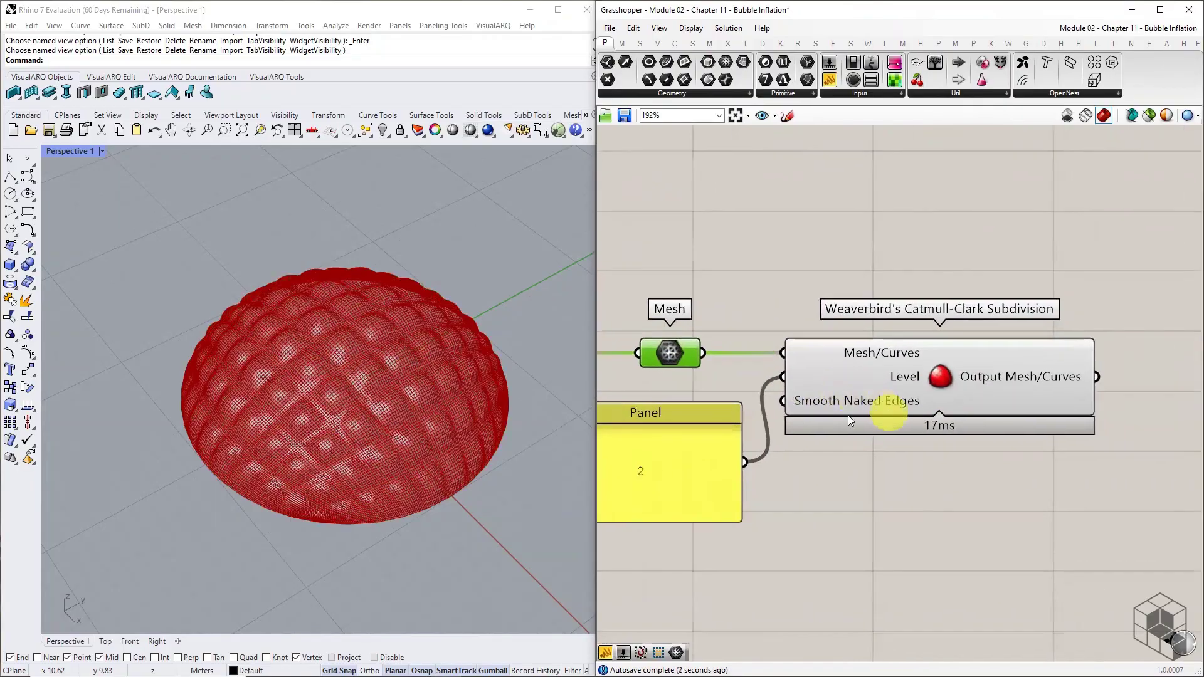
pyautogui.moveTo(458, 418); pyautogui.dragTo(389, 419, button='right')
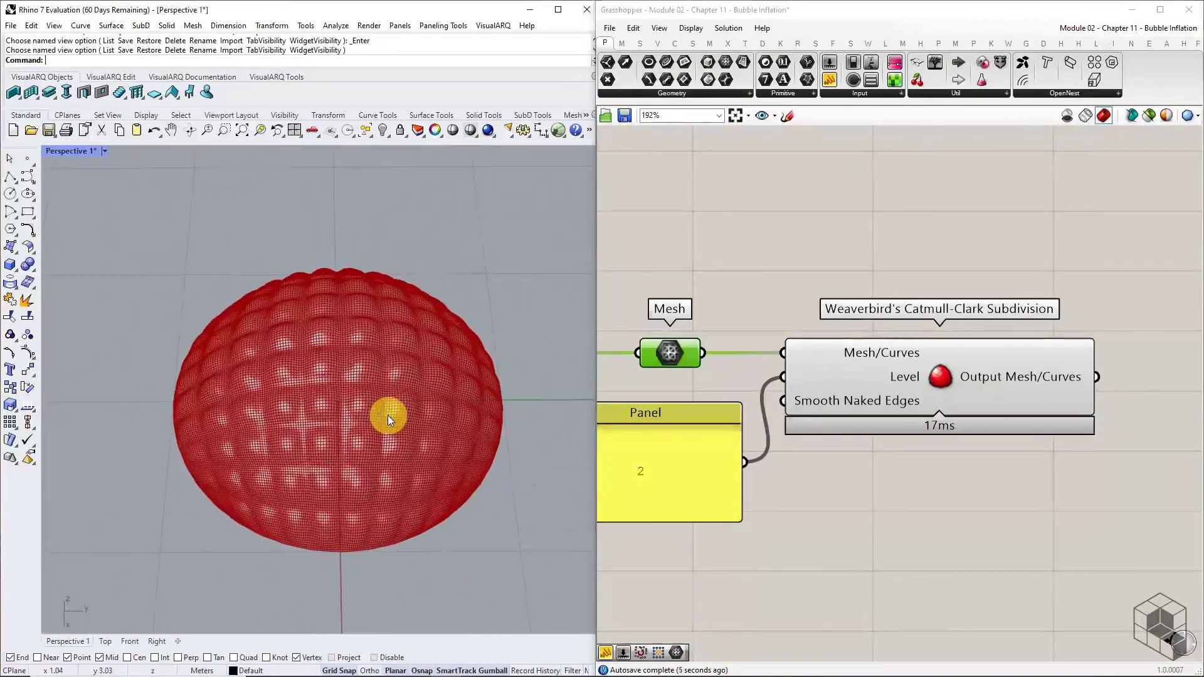
# Bake the Catmull-Clark subdivided mesh onto a chosen Rhino layer
pyautogui.click(1016, 378)
pyautogui.moveTo(1042, 487); pyautogui.dragTo(818, 440, button='right')
pyautogui.click(818, 440)
pyautogui.click(811, 344)
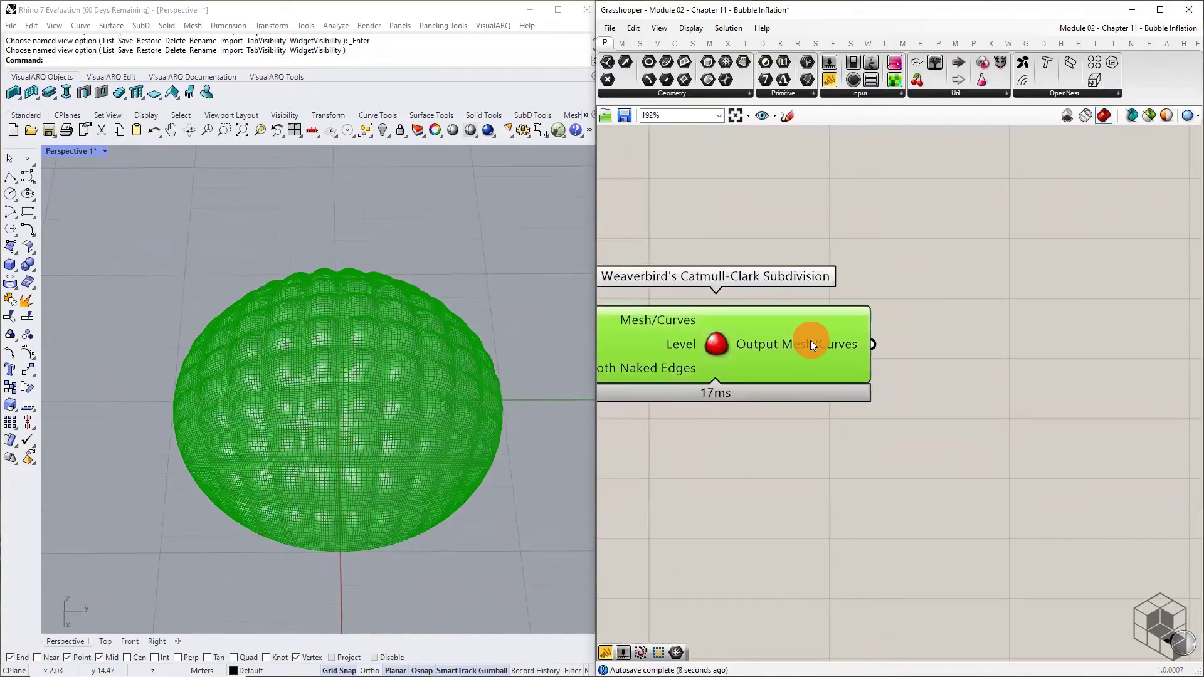
pyautogui.rightClick(816, 341)
pyautogui.click(840, 366)
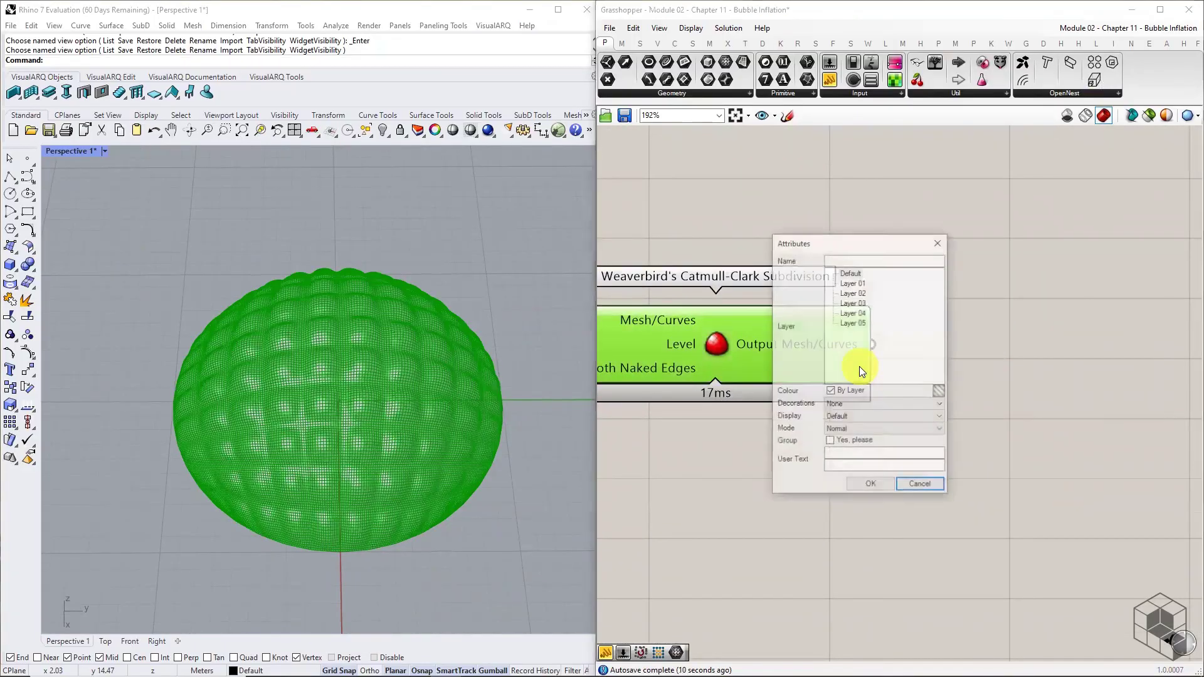
pyautogui.click(848, 283)
pyautogui.click(871, 484)
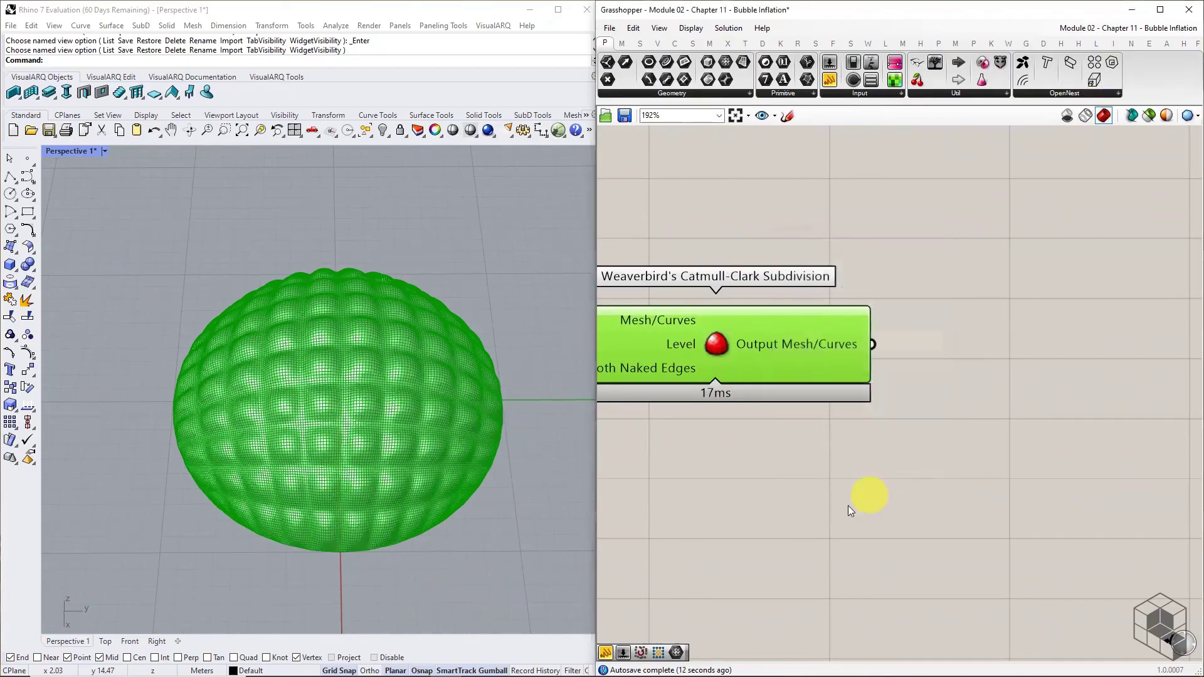
pyautogui.click(640, 470)
pyautogui.click(712, 349)
# Turn off the subdivision component's preview and zoom the viewport to the baked mesh
pyautogui.middleClick(710, 346)
pyautogui.click(763, 309)
pyautogui.moveTo(493, 378); pyautogui.dragTo(327, 402, button='right')
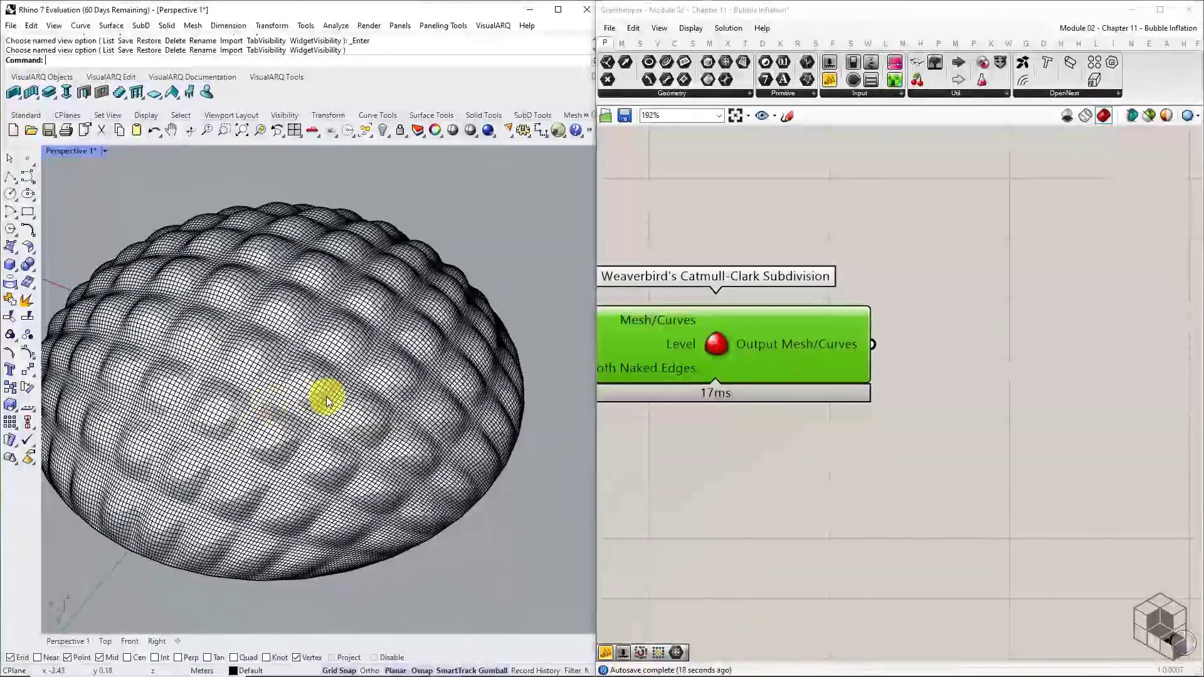
pyautogui.click(327, 401)
pyautogui.click(259, 129)
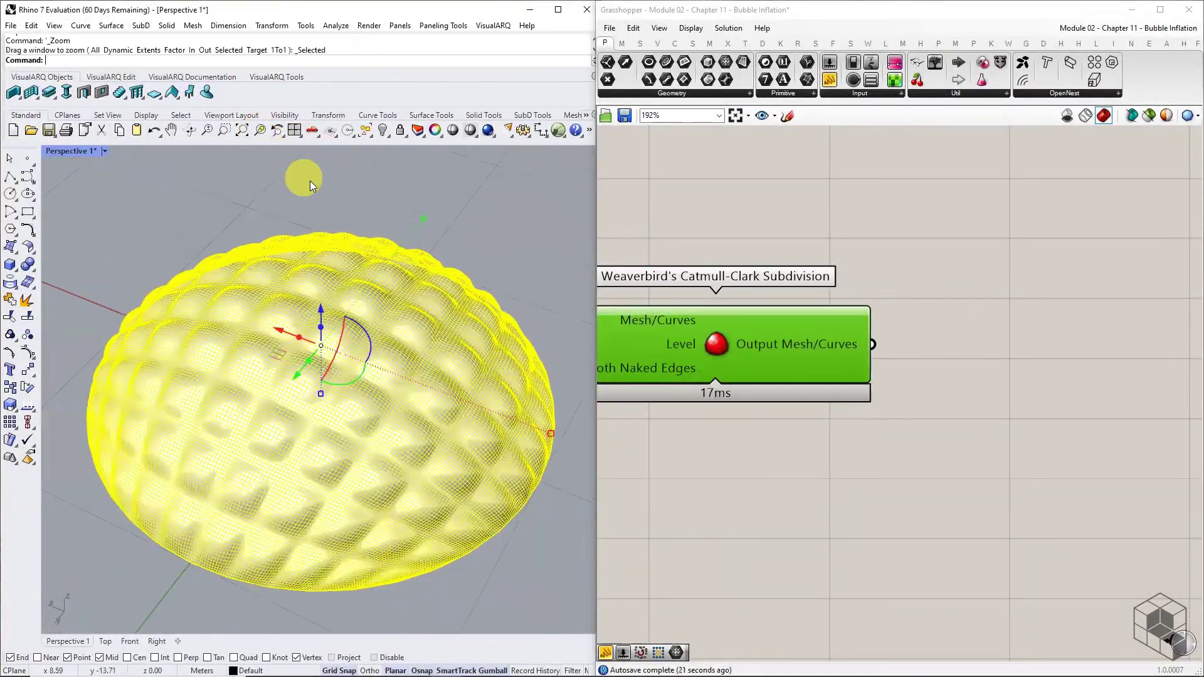
pyautogui.click(421, 197)
# View the baked mesh in Rendered mode from above, then return Perspective to Shaded
pyautogui.click(104, 151)
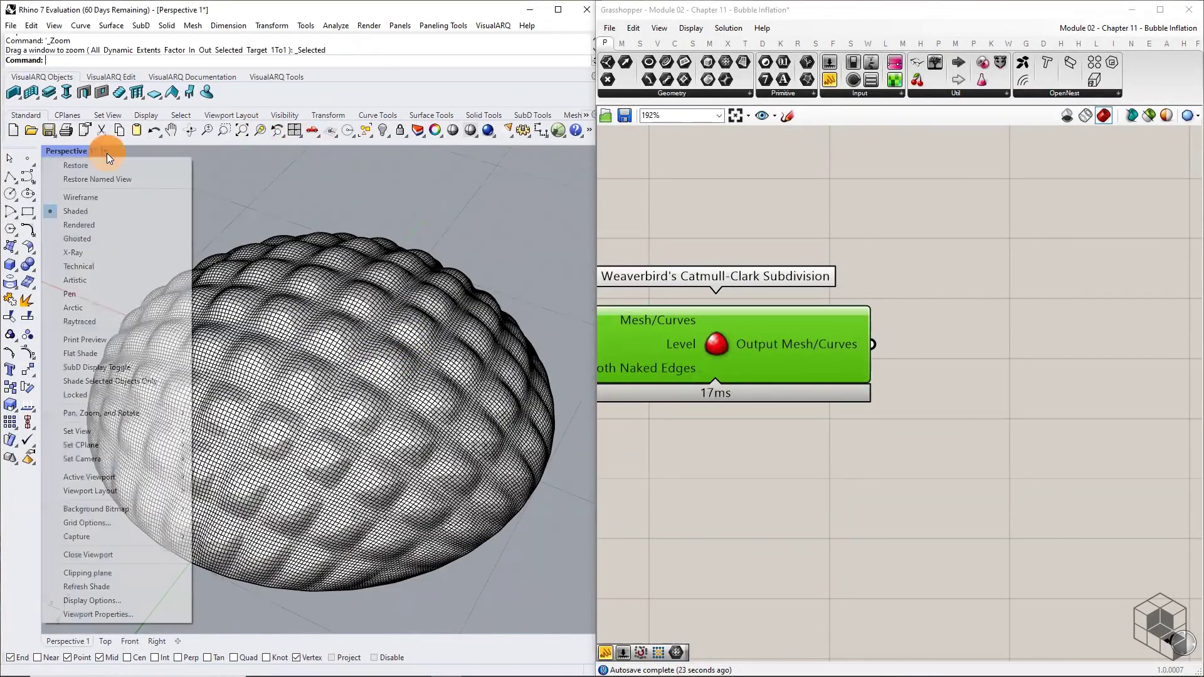
pyautogui.click(99, 224)
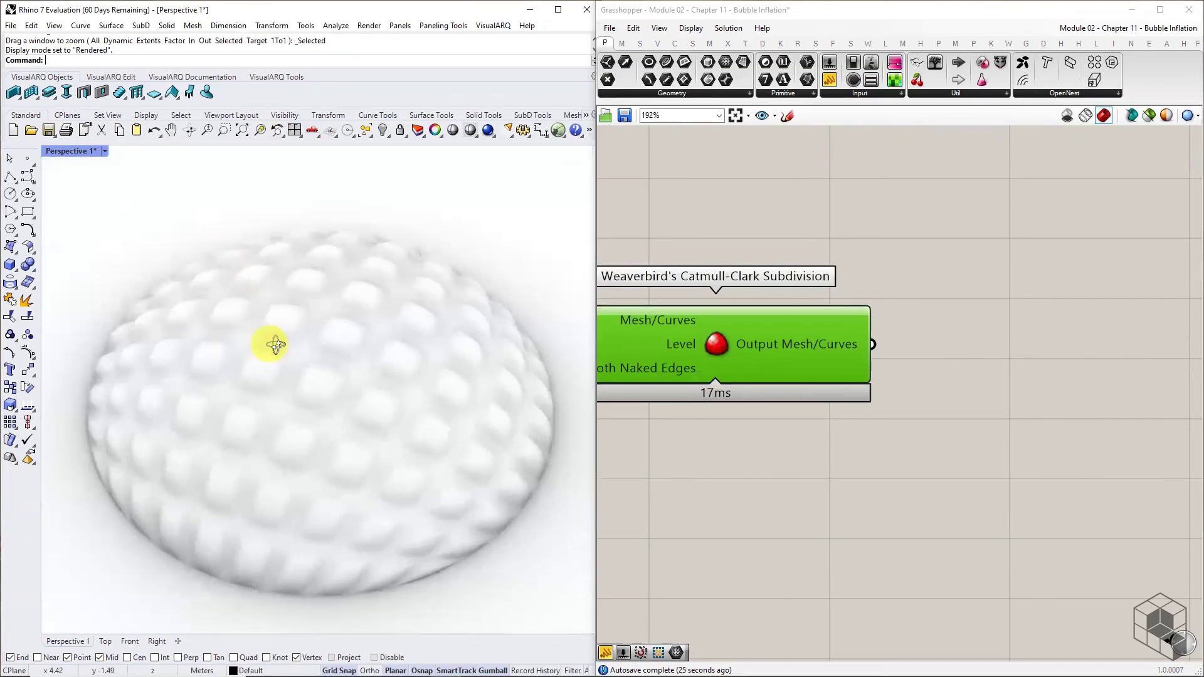
pyautogui.moveTo(276, 344); pyautogui.dragTo(153, 326, button='right')
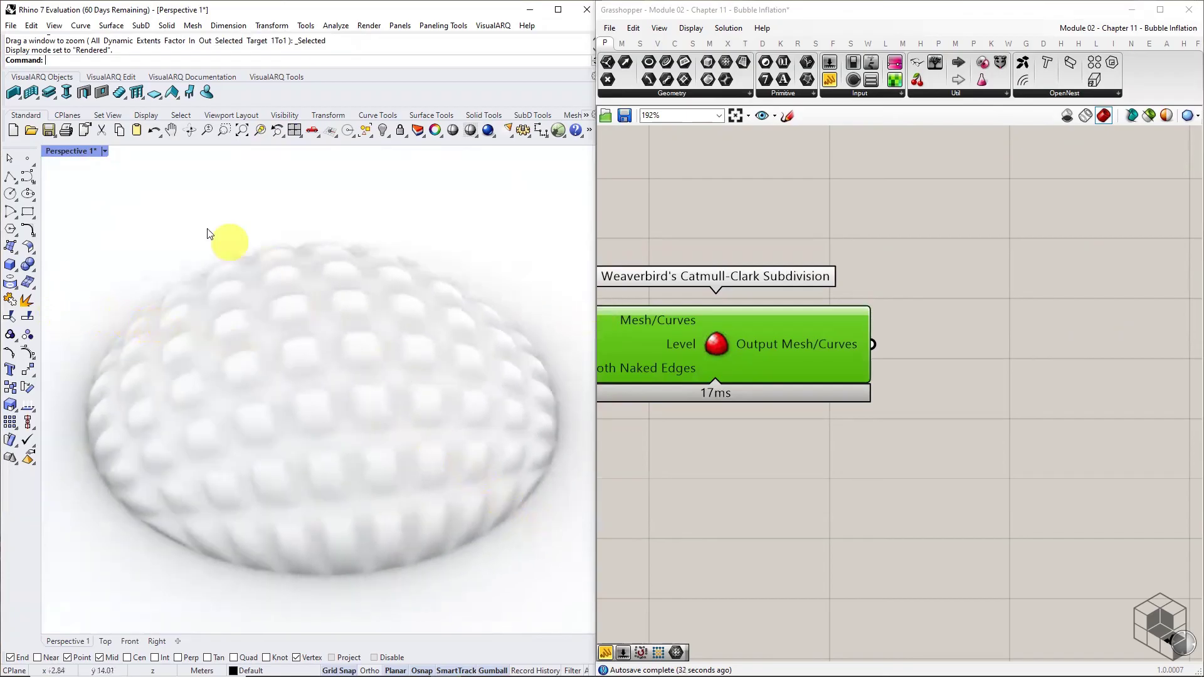
pyautogui.click(104, 152)
pyautogui.click(100, 211)
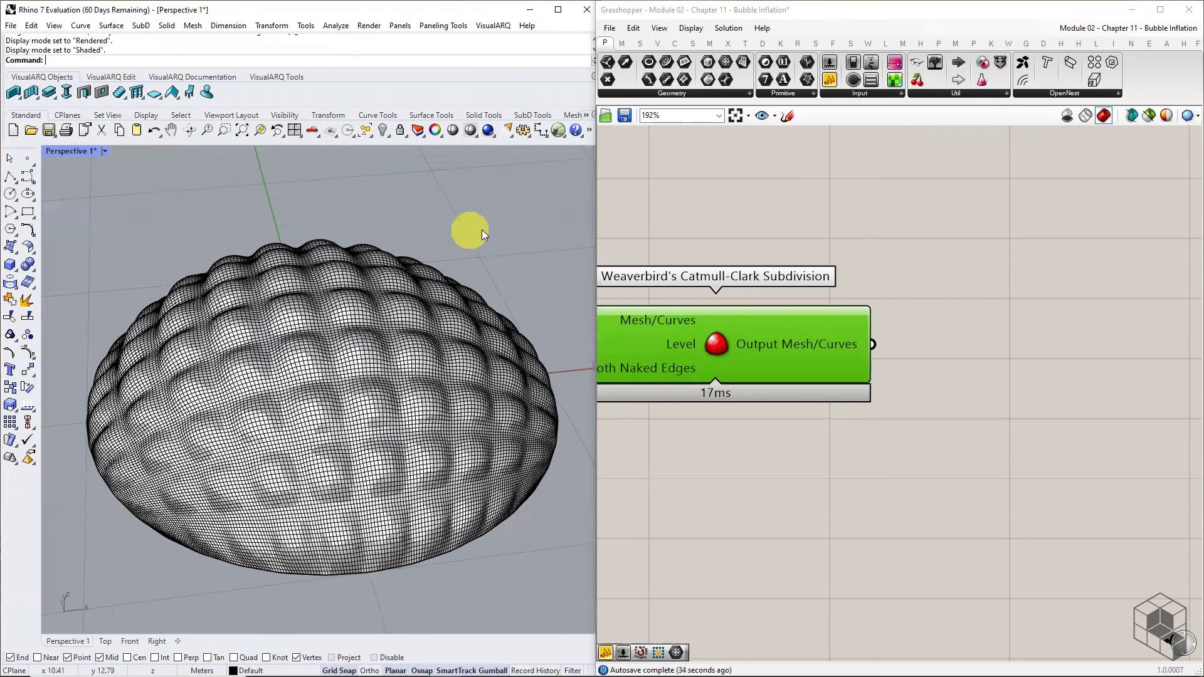